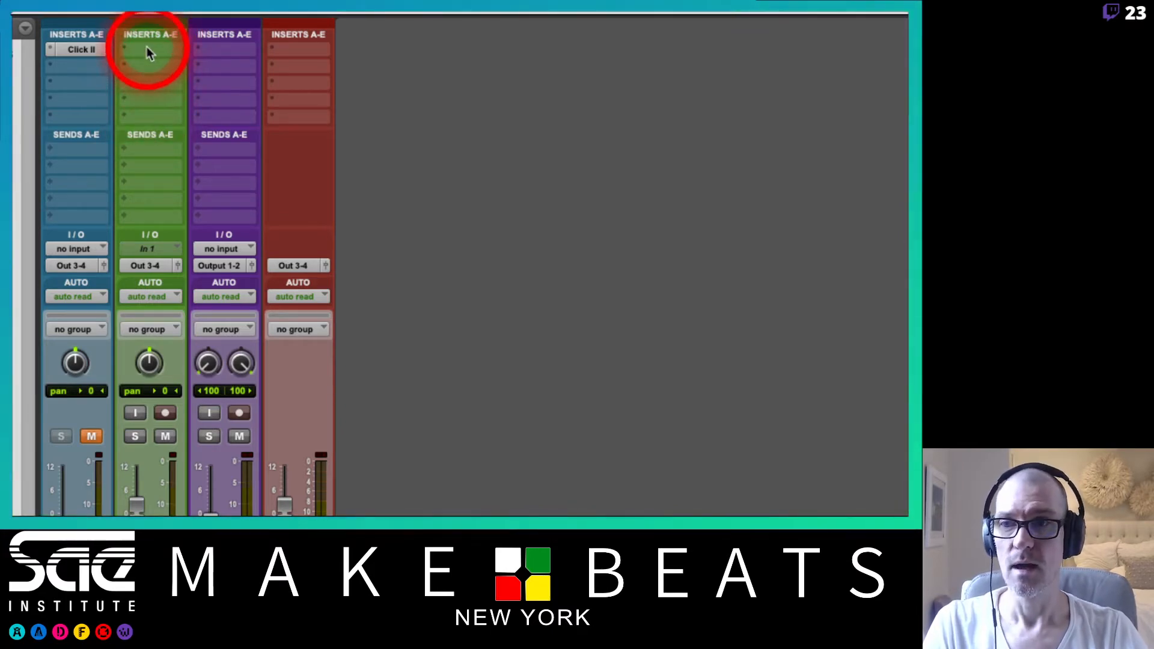
click(147, 46)
click(116, 71)
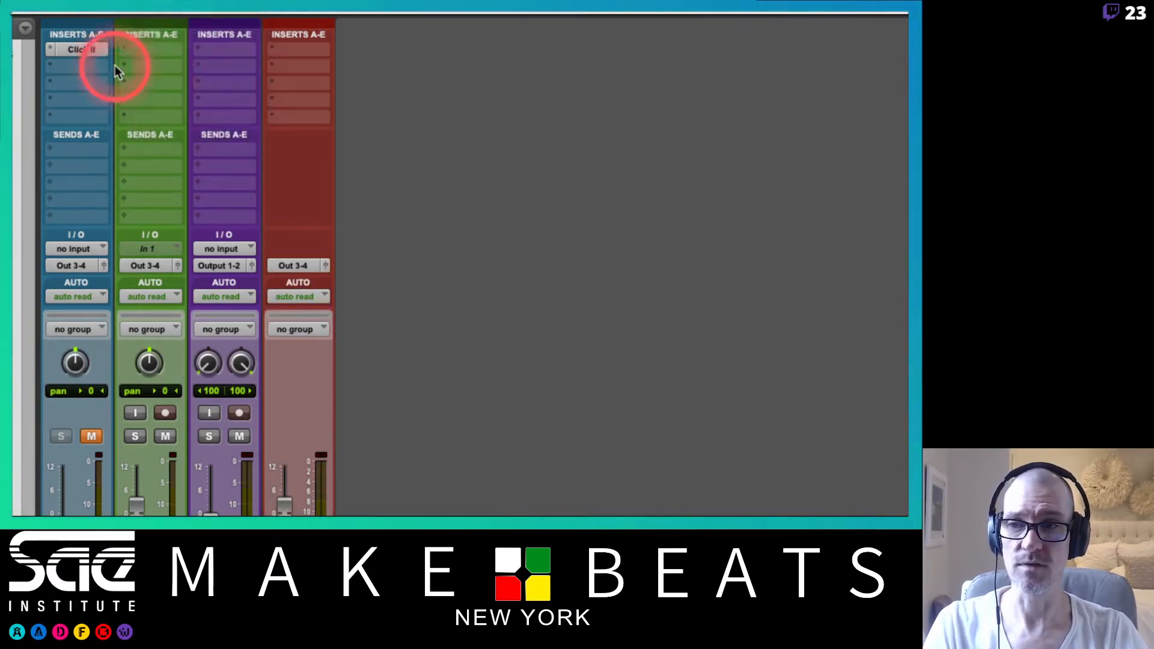
click(143, 71)
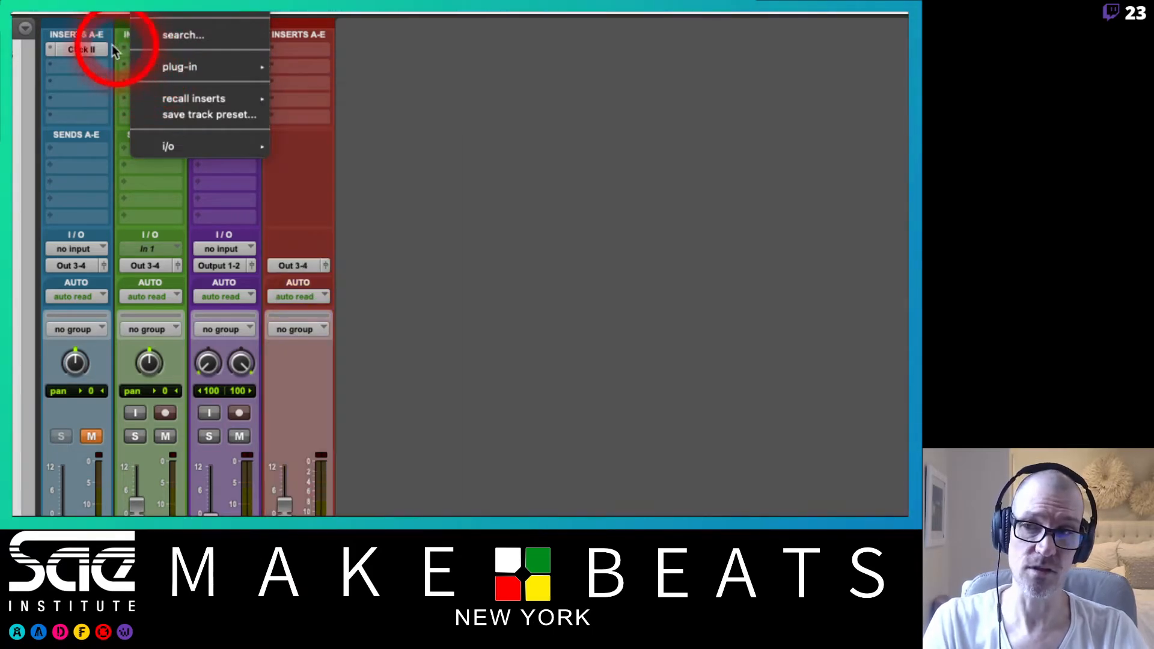
click(111, 85)
click(134, 88)
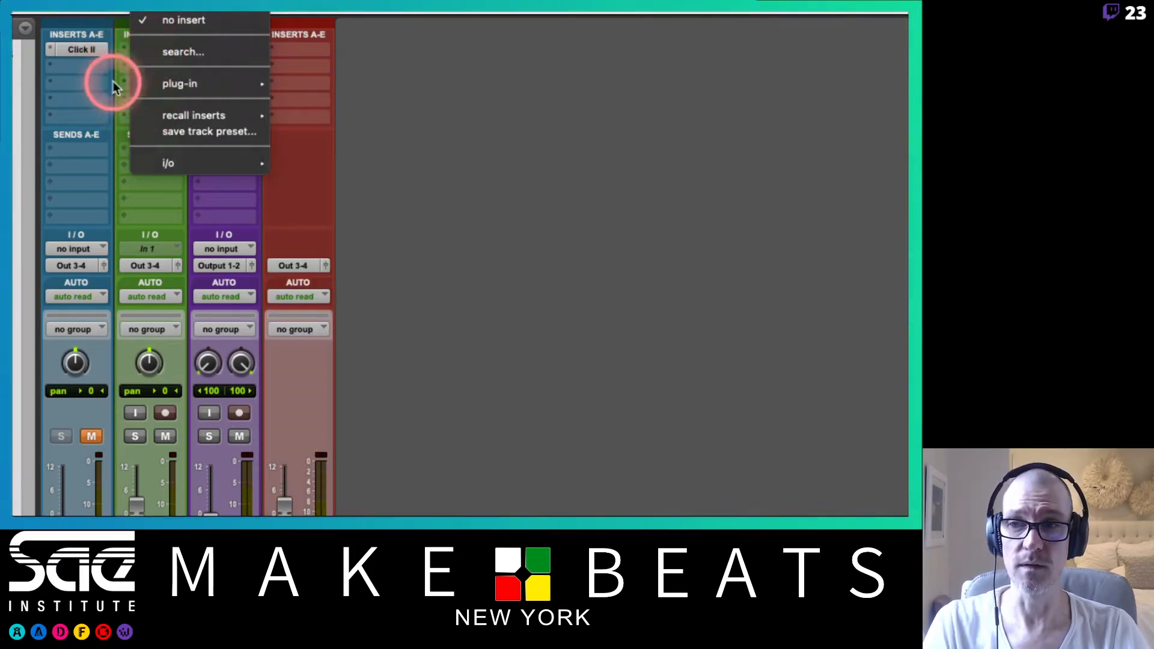
click(113, 82)
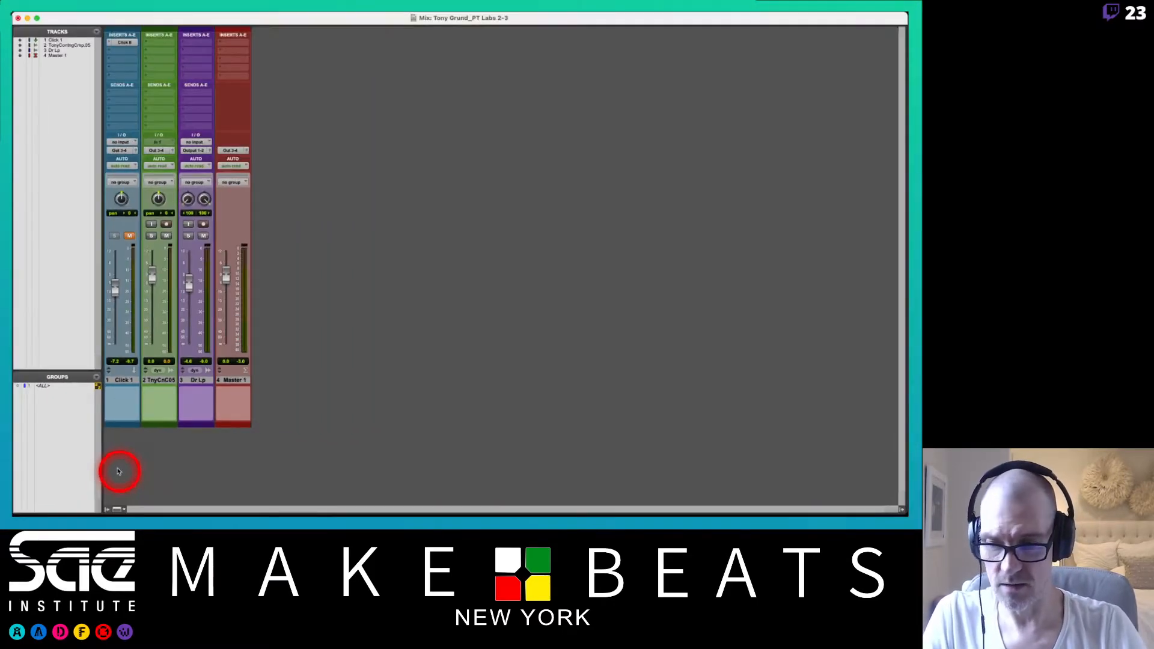
- Show the Inserts F-J section on the tracks in the Mix window
click(117, 510)
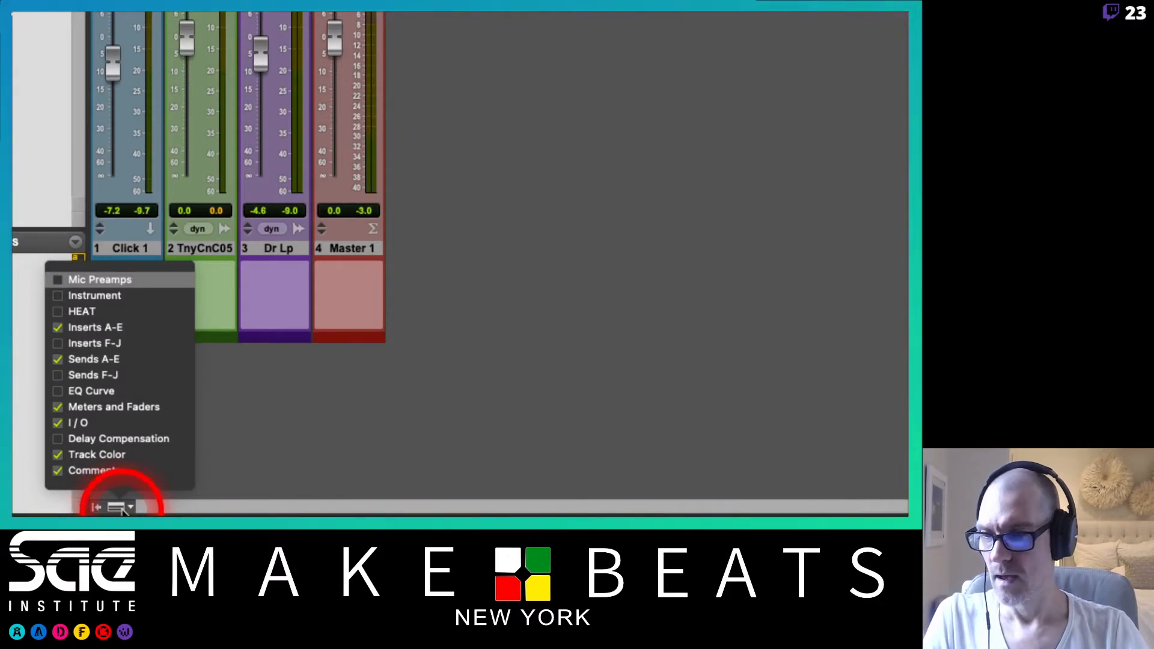
click(106, 343)
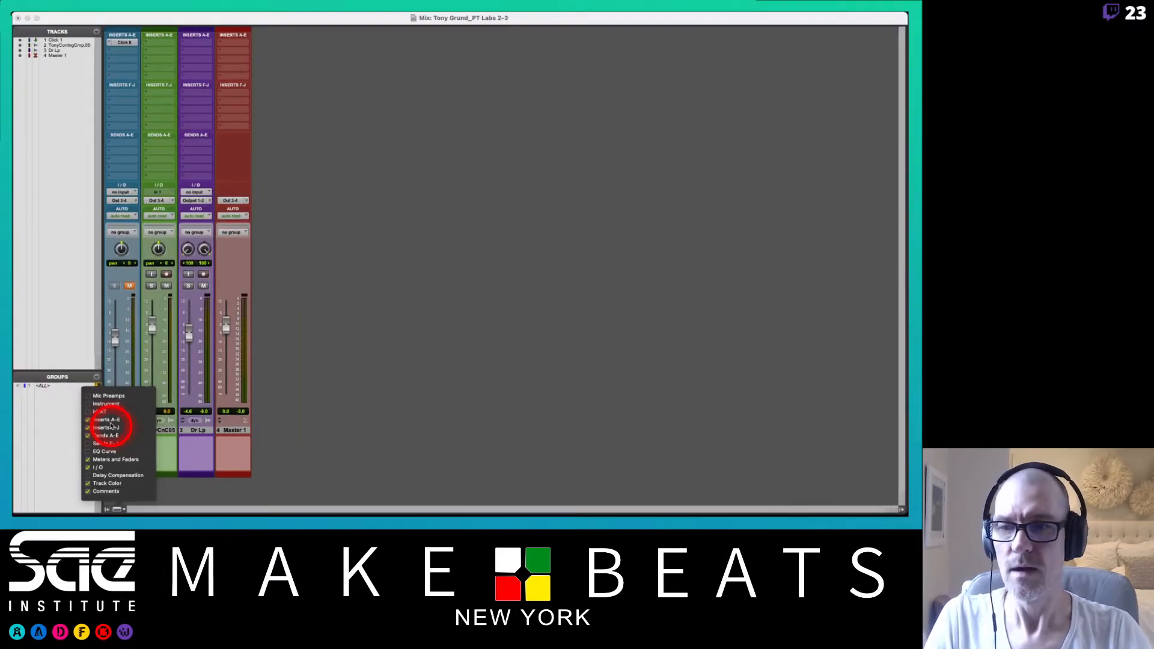
click(240, 84)
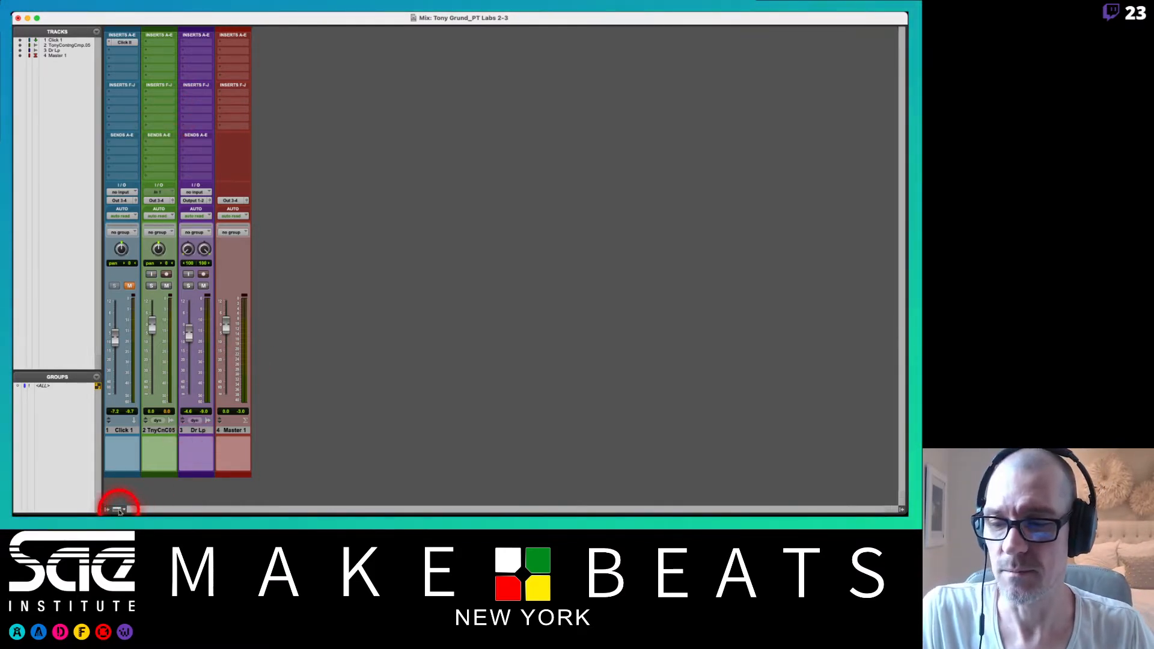
- Hide the Inserts F-J section again, keeping only Inserts A-E shown on the tracks
click(119, 511)
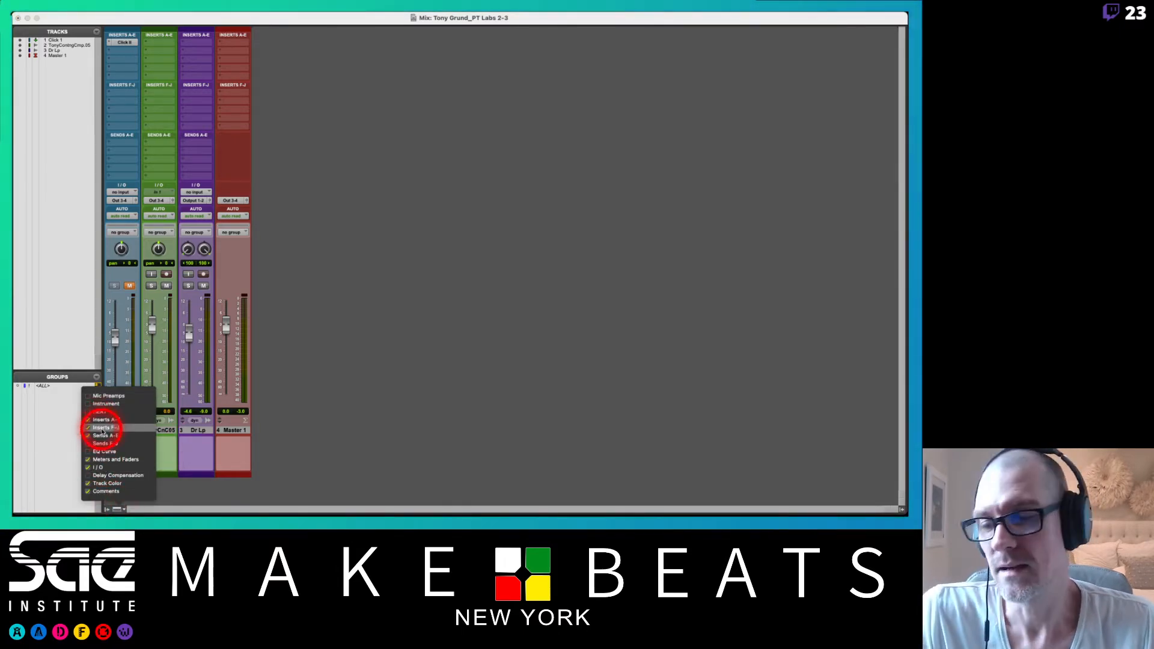
click(102, 428)
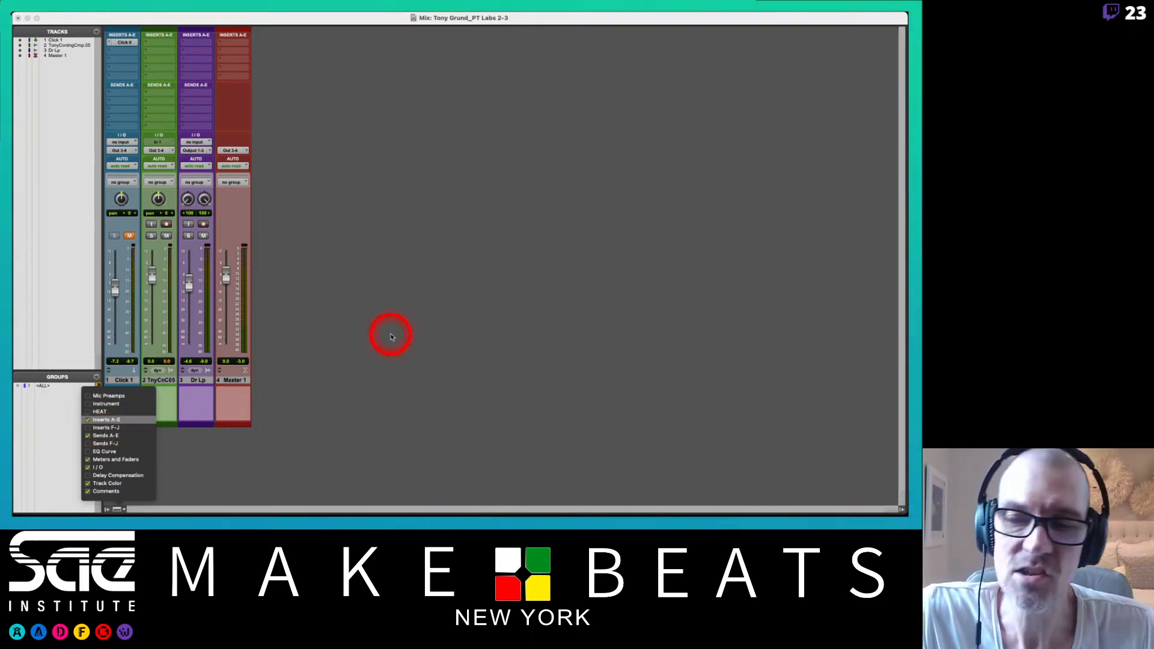
click(437, 283)
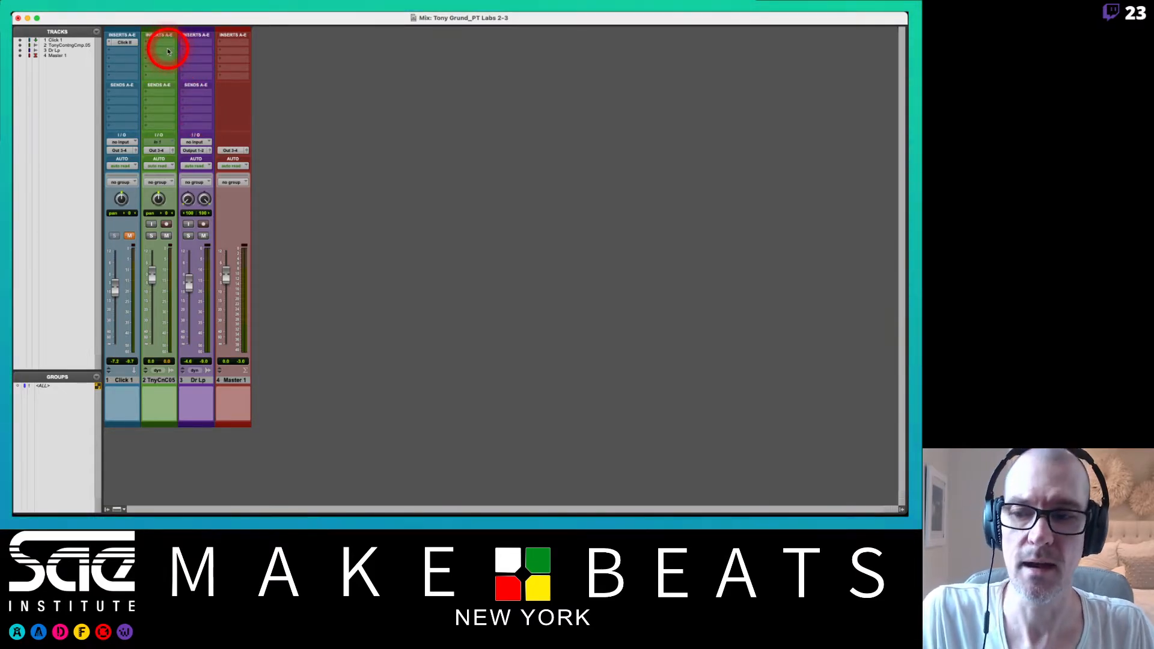
- Switch to the Edit window, mute the Dr Lp track and briefly play the session
key(super+equal)
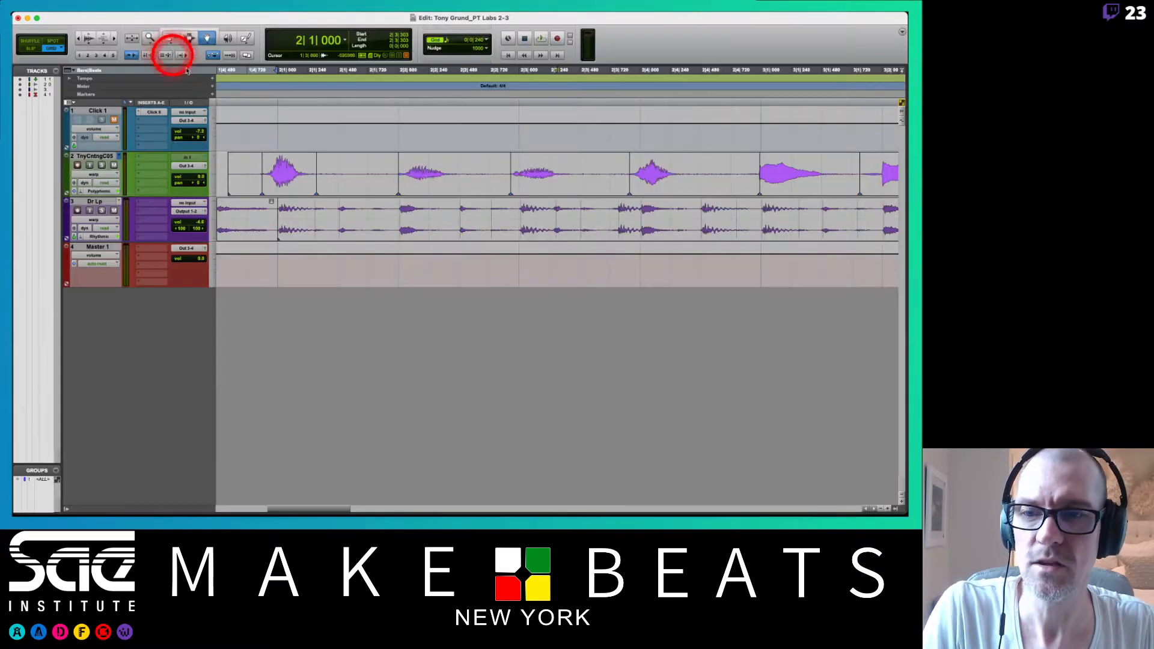
key(r)
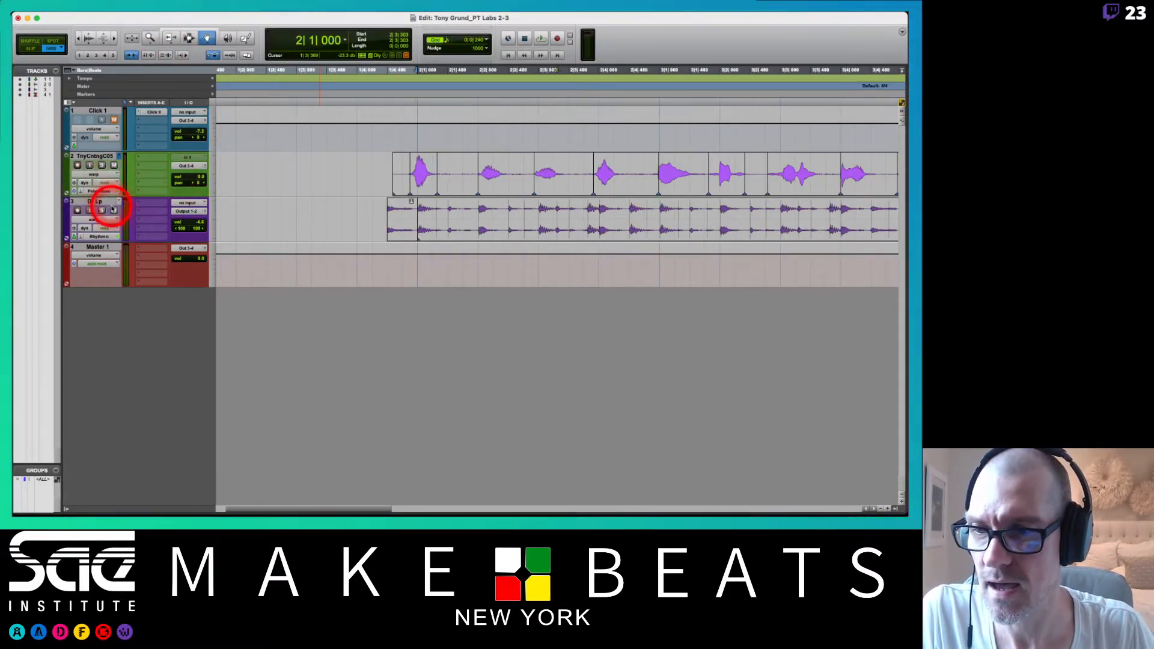
key(space)
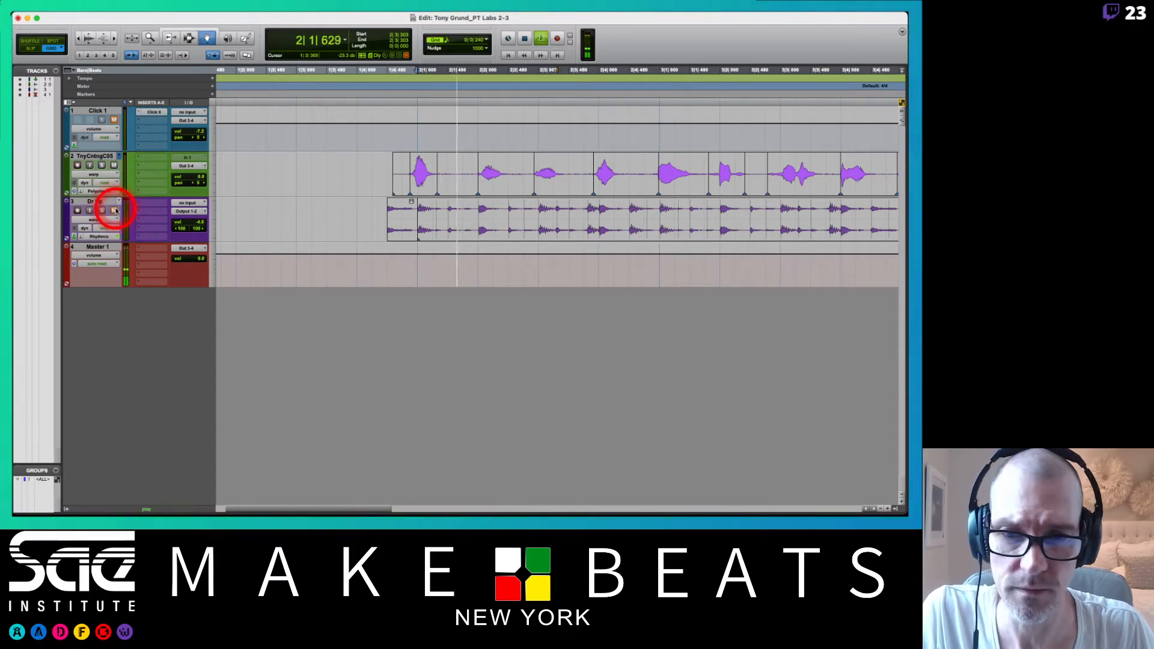
key(space)
- Play the counting vocal from 1|4|720, just before bar 2, and stop playback
click(403, 70)
key(space)
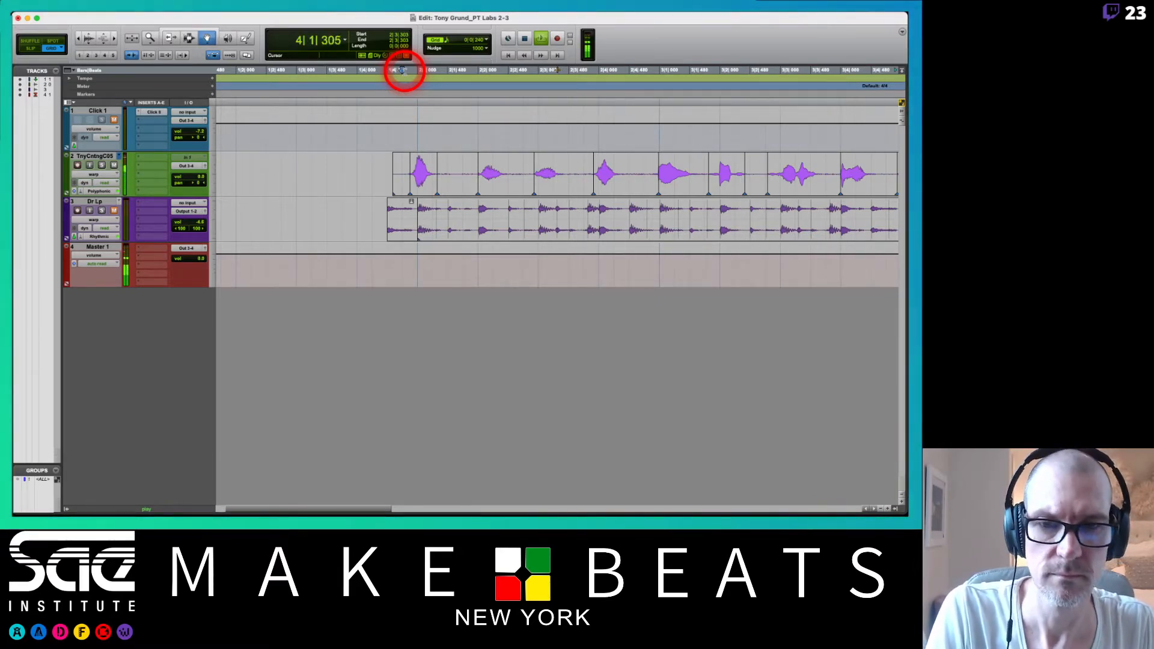
key(t)
key(t)
key(r)
key(r)
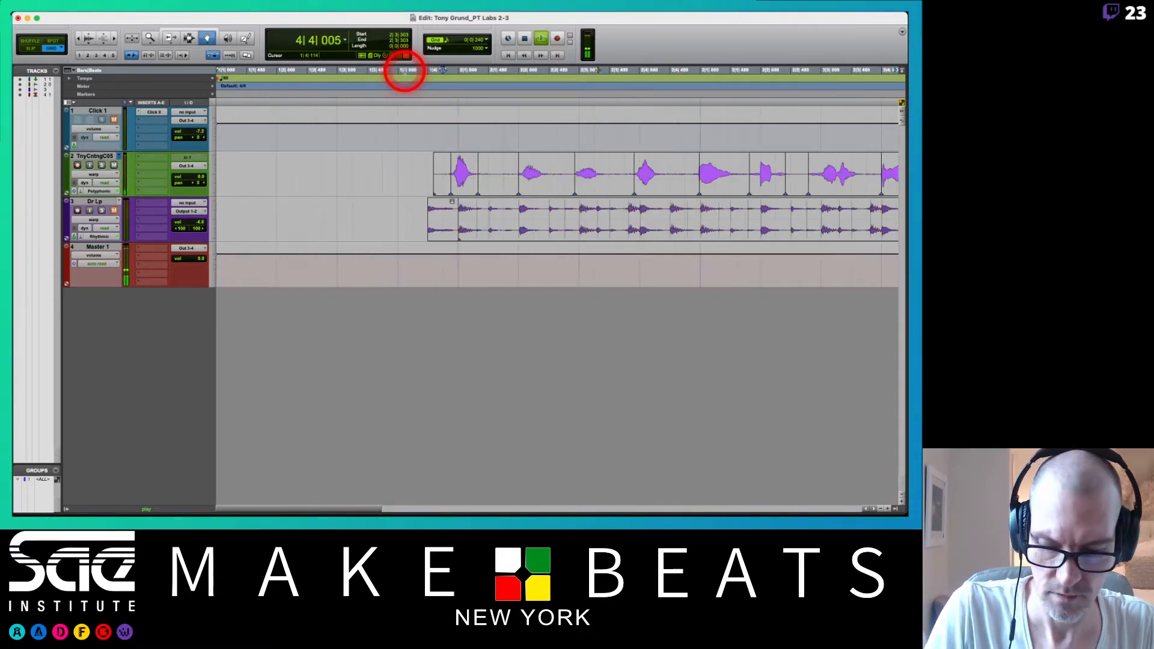
scroll(509, 150, right, 3)
key(space)
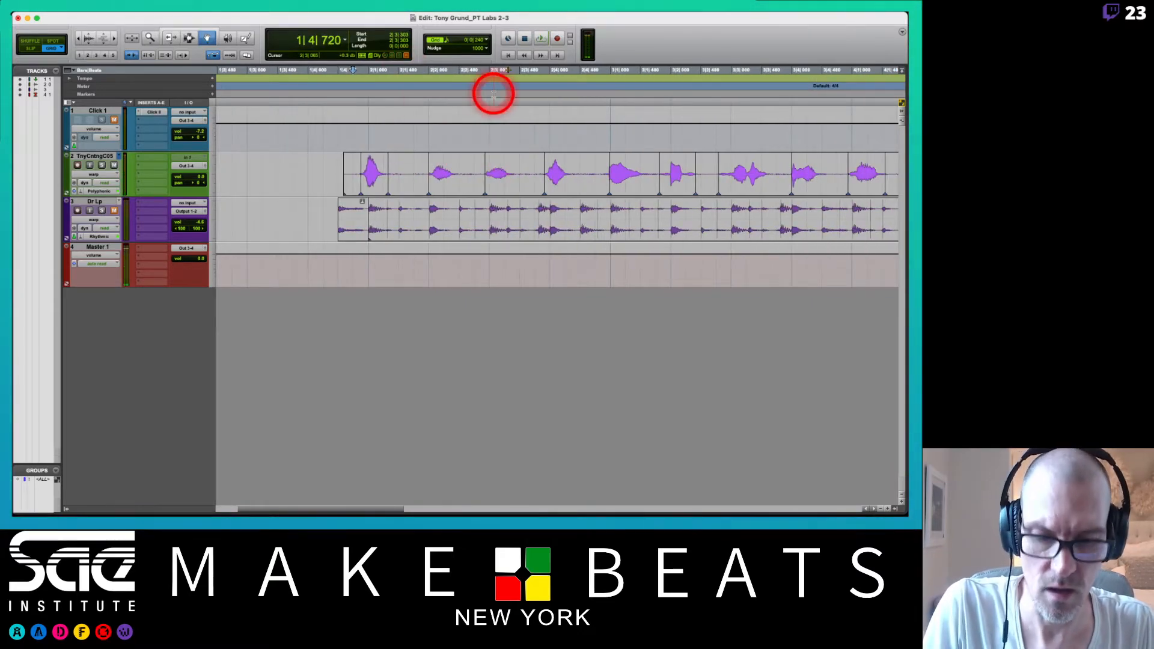
- Set the timeline play range from 1|4|480 to just before bar 5
key(r)
key(r)
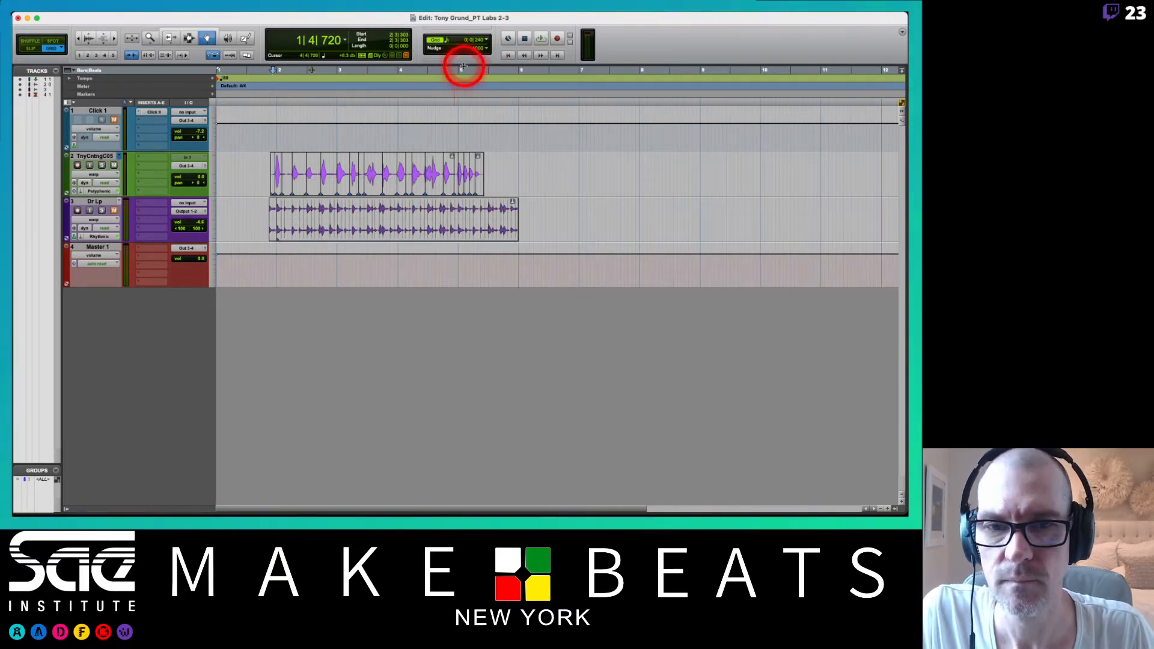
key(t)
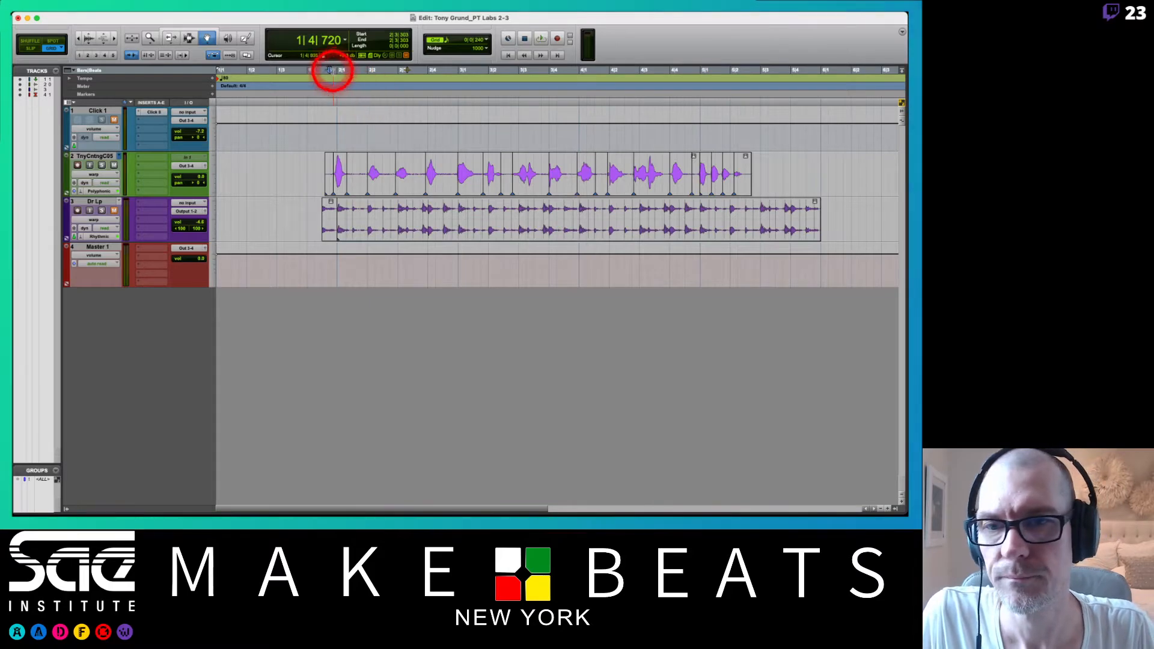
mouse_move(336, 71)
mouse_down()
mouse_move(738, 78)
mouse_move(696, 76)
mouse_up()
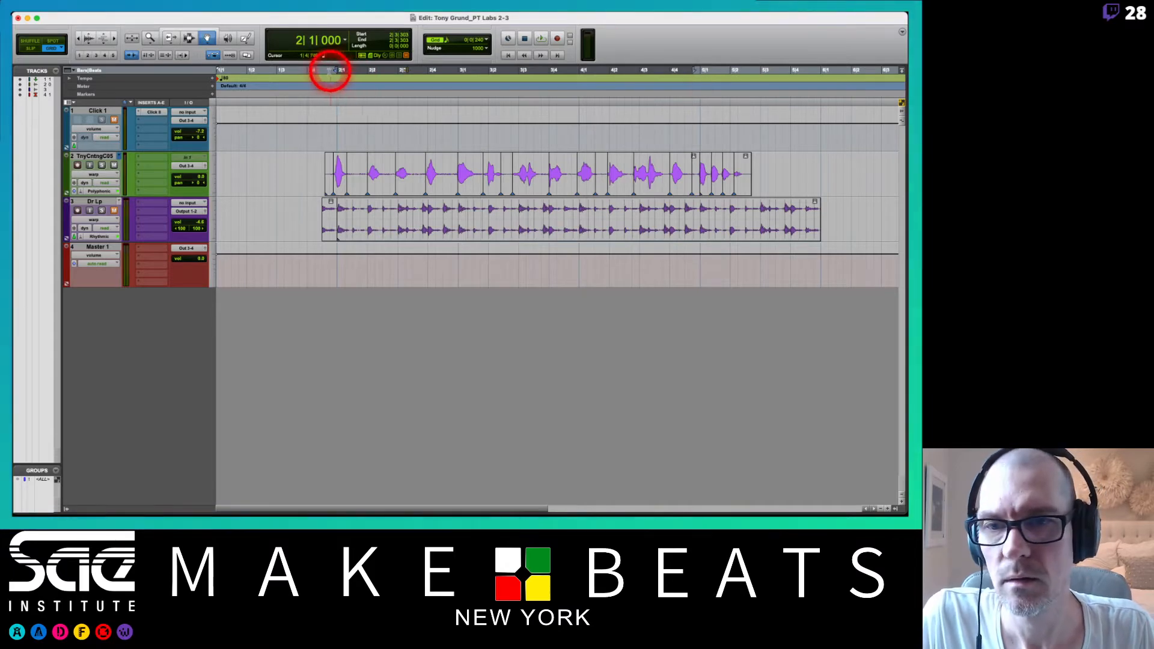
drag(338, 71, 324, 73)
key(space)
key(space)
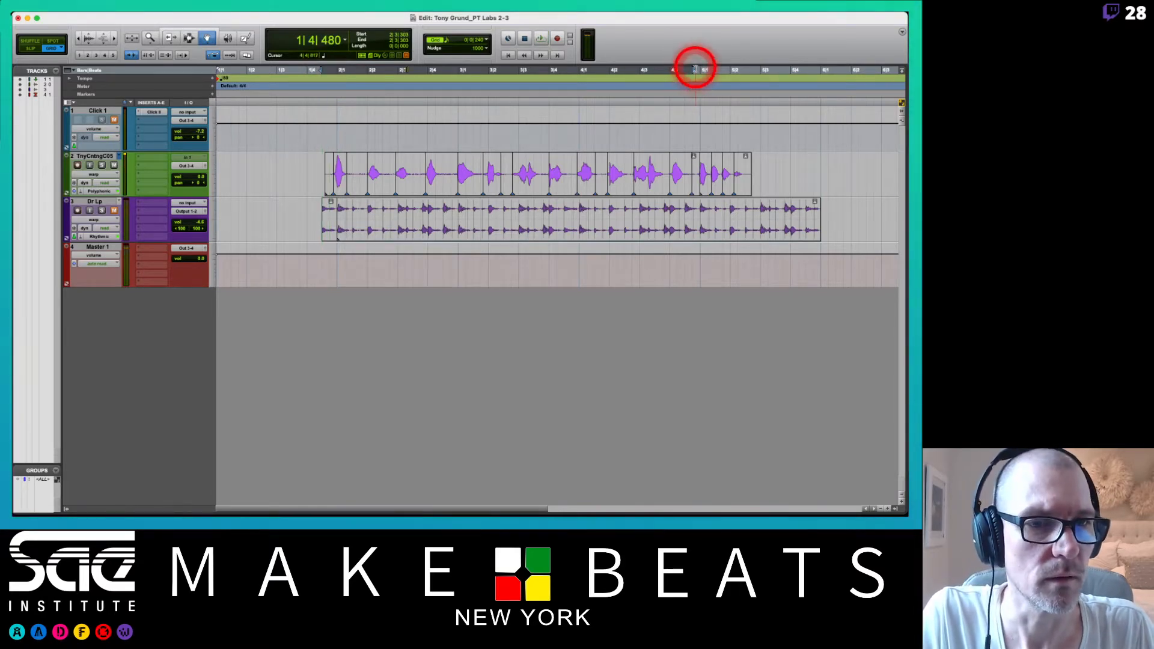
drag(696, 71, 689, 70)
- Play back the chosen range to check the counting vocal, stopping playback after listening
key(space)
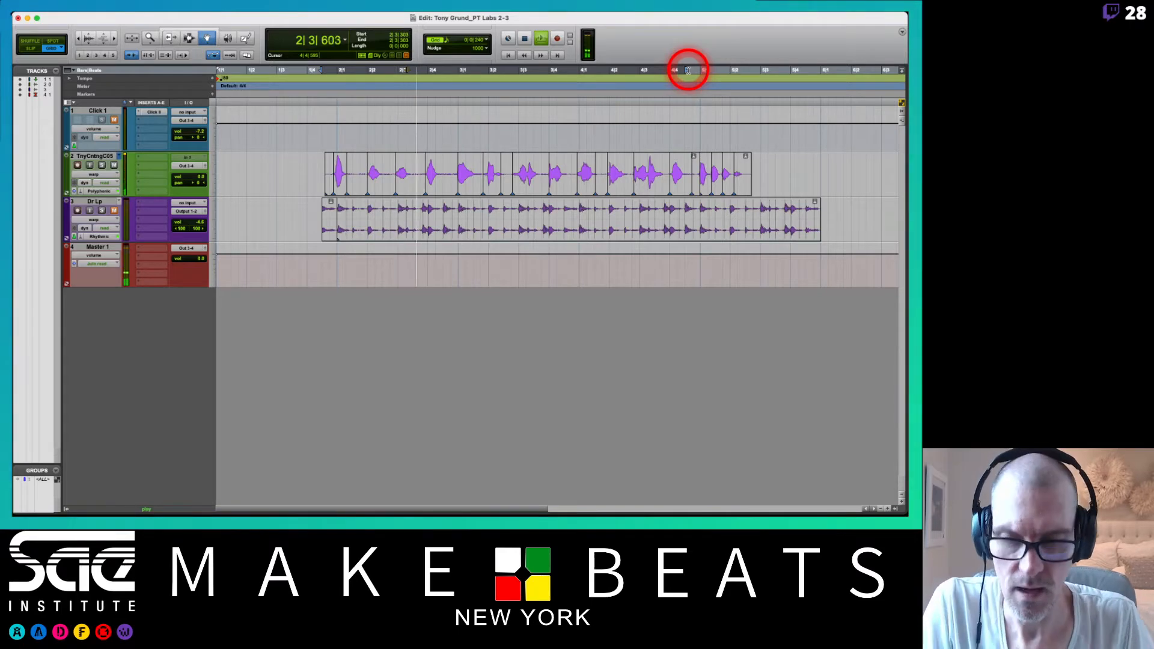
key(space)
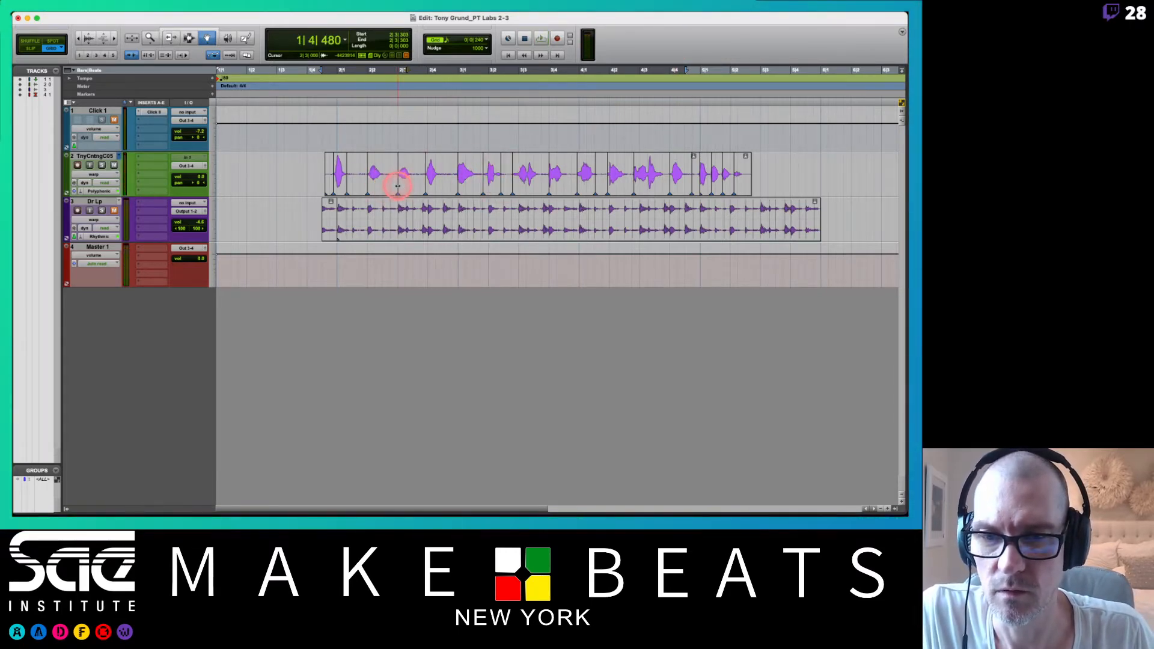
click(398, 187)
key(space)
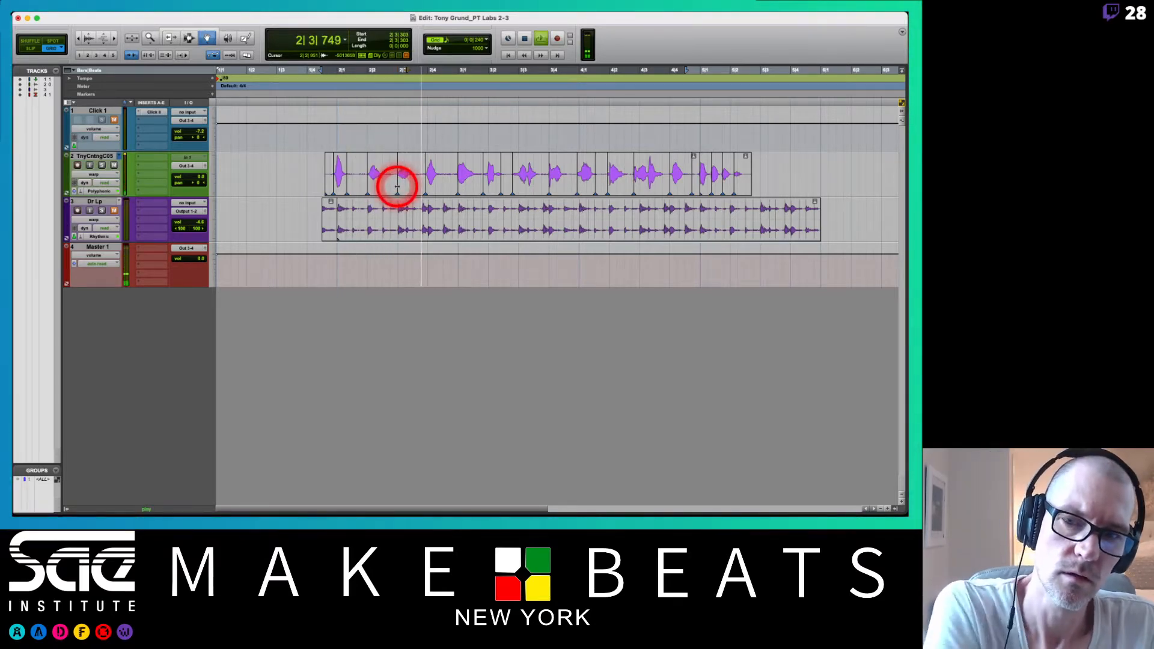
key(space)
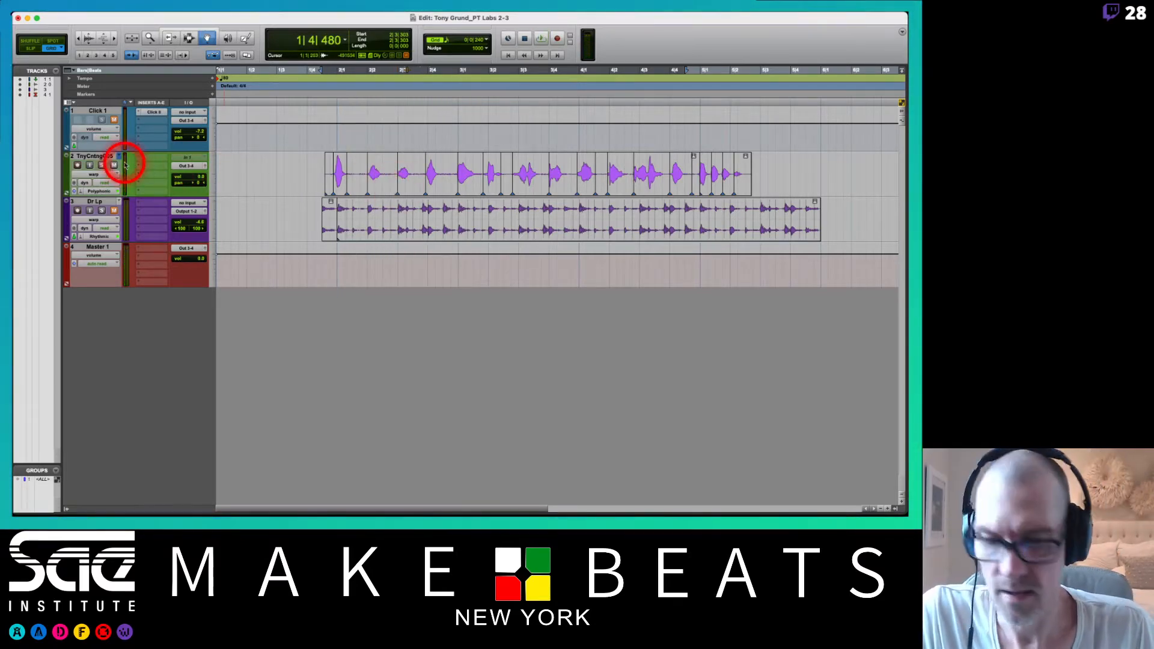
- Insert the AIR Distortion (mono) plug-in in the green vocal track's first insert slot and move its window clear in the Mix window
key(super+equal)
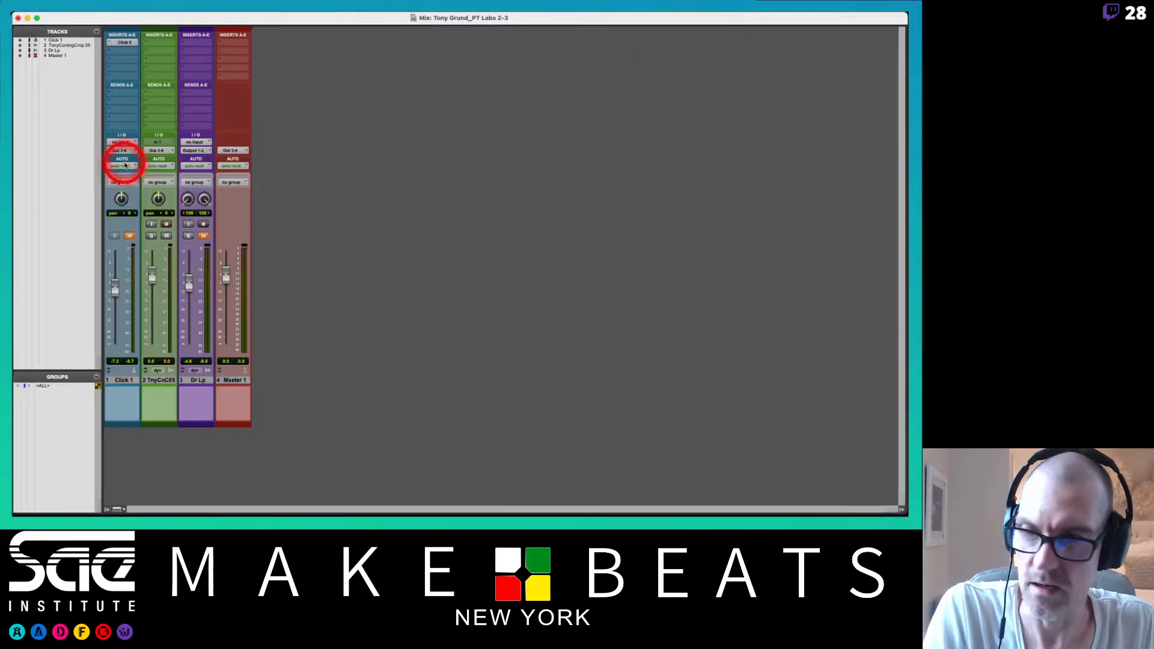
click(155, 46)
mouse_move(174, 42)
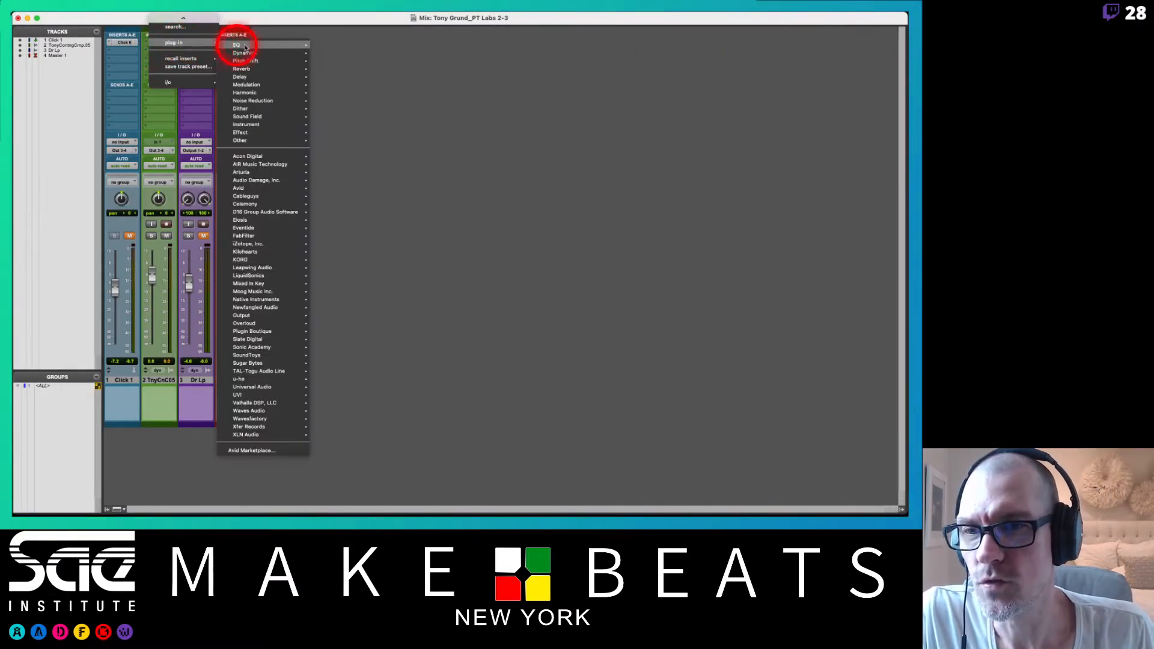
mouse_move(238, 45)
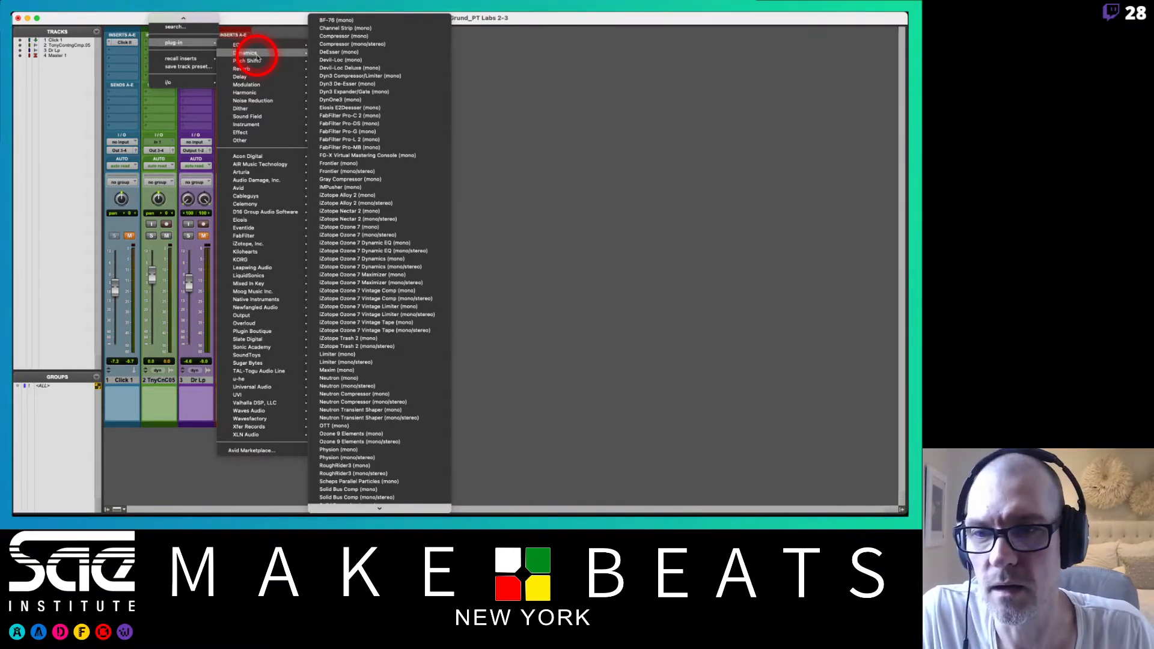
mouse_move(267, 120)
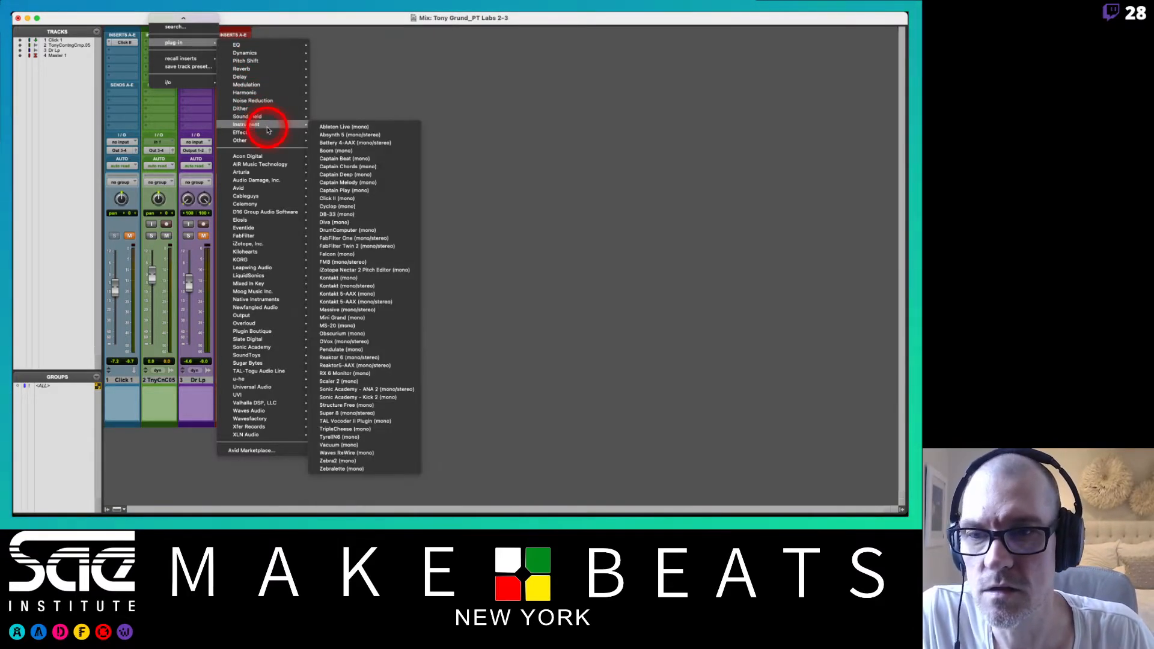
mouse_move(260, 77)
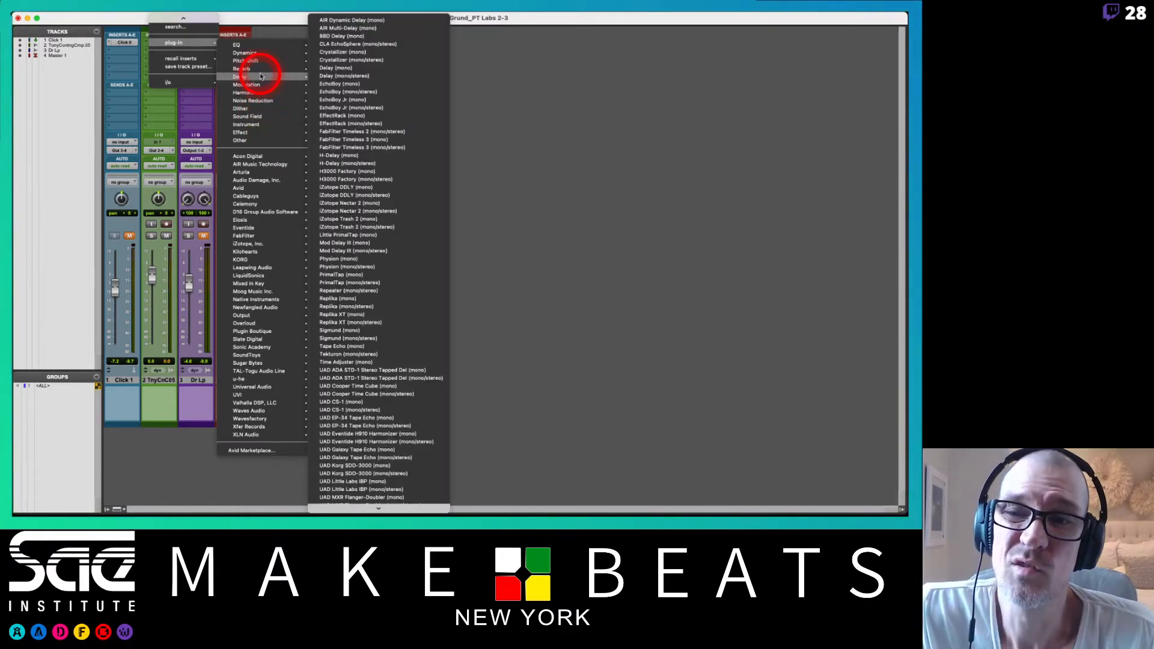
mouse_move(265, 96)
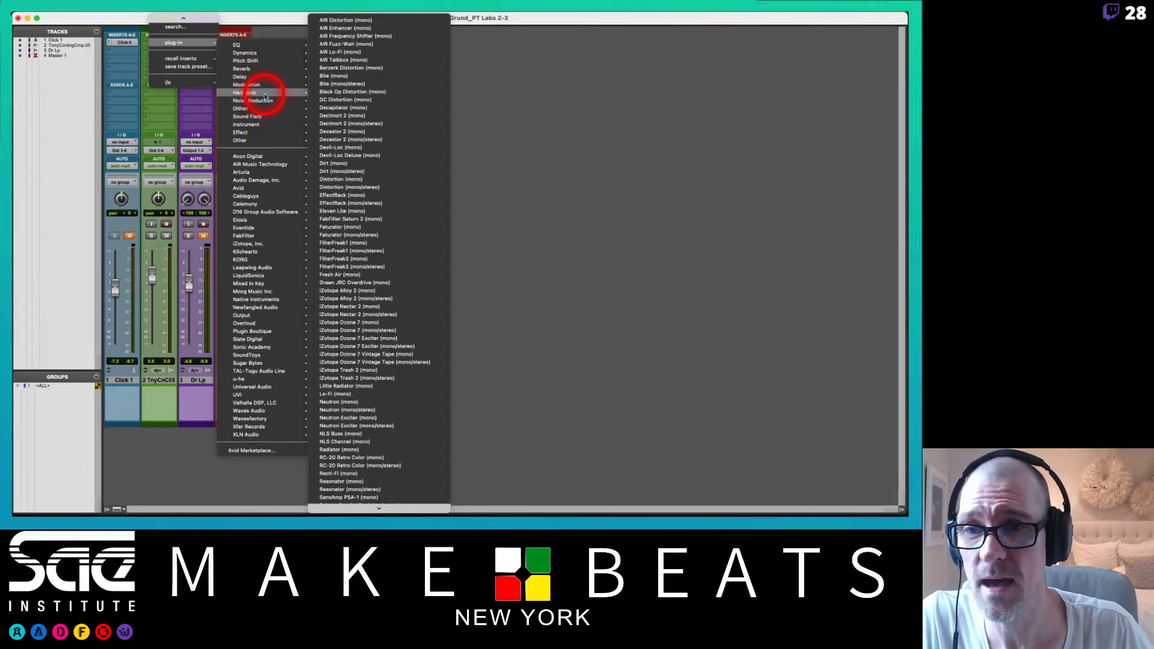
click(344, 21)
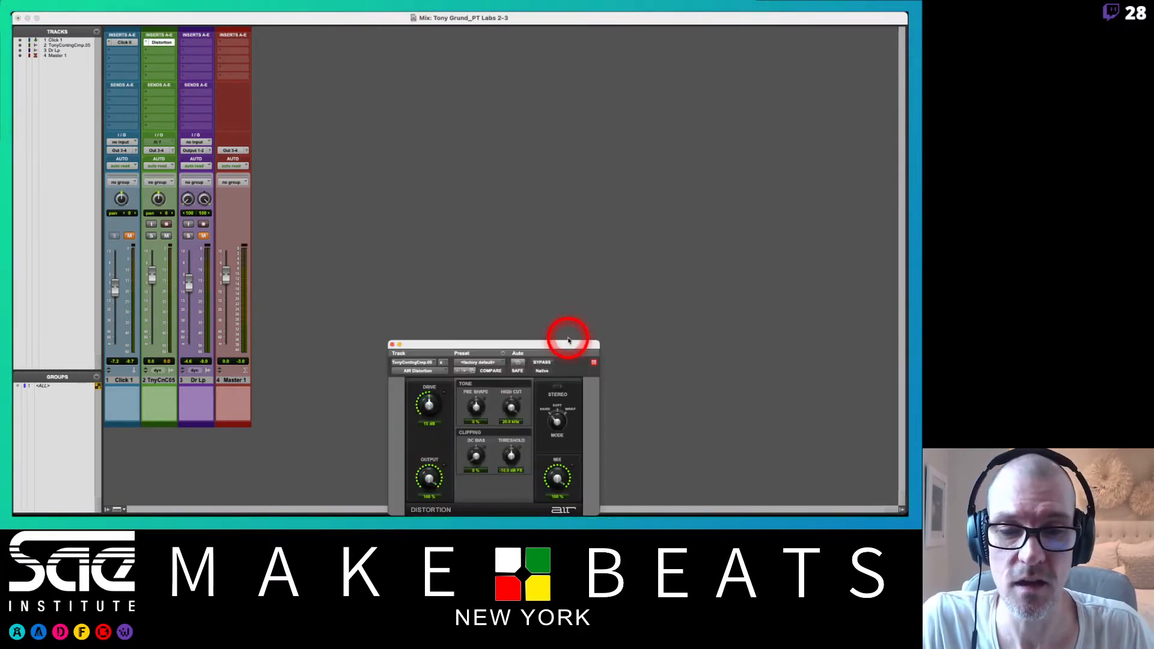
drag(568, 341, 532, 72)
- Lower the Drive amount and roll off the High Cut frequency in the AIR Distortion plug-in on the counting vocal
drag(392, 134, 394, 148)
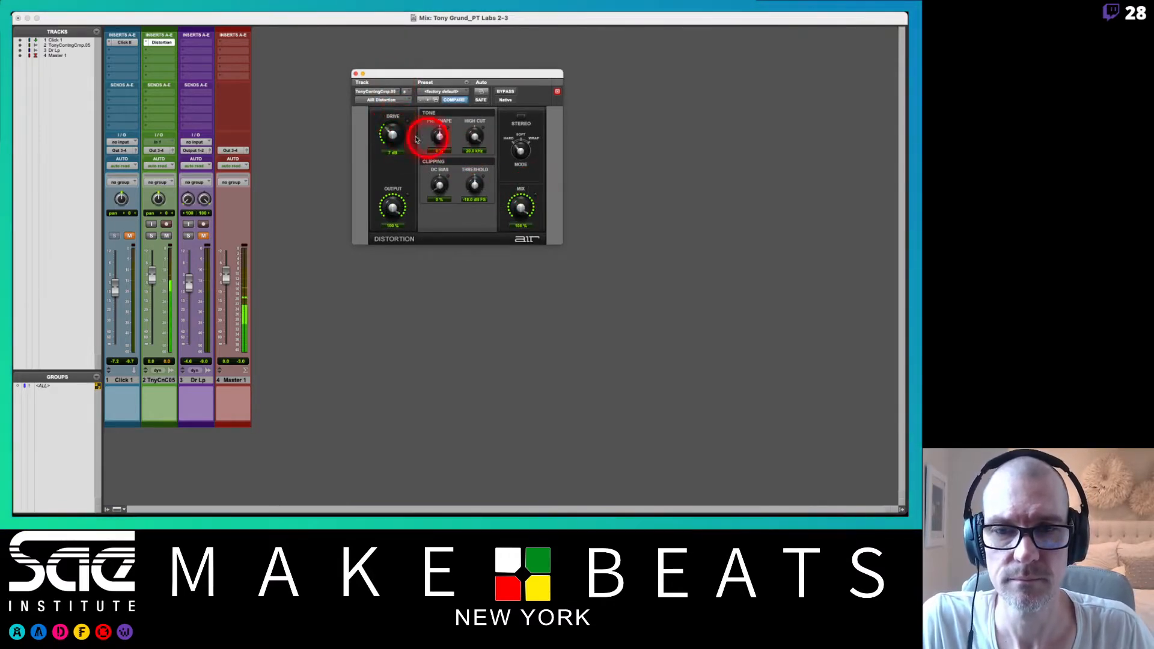
drag(391, 136, 392, 136)
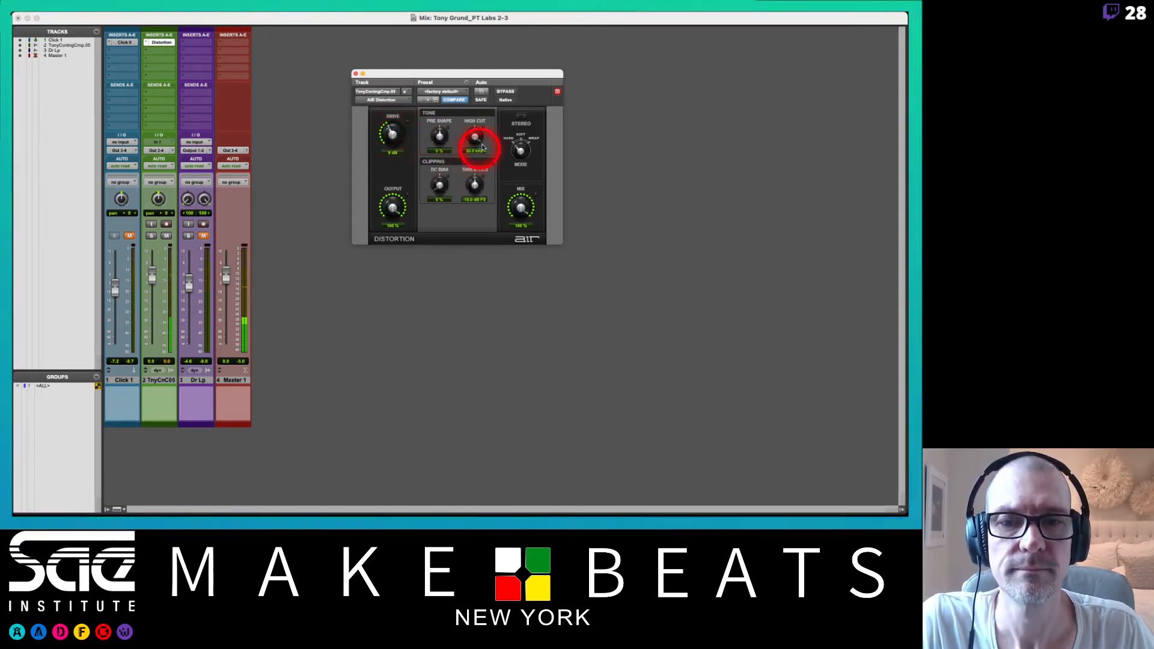
drag(473, 138, 522, 165)
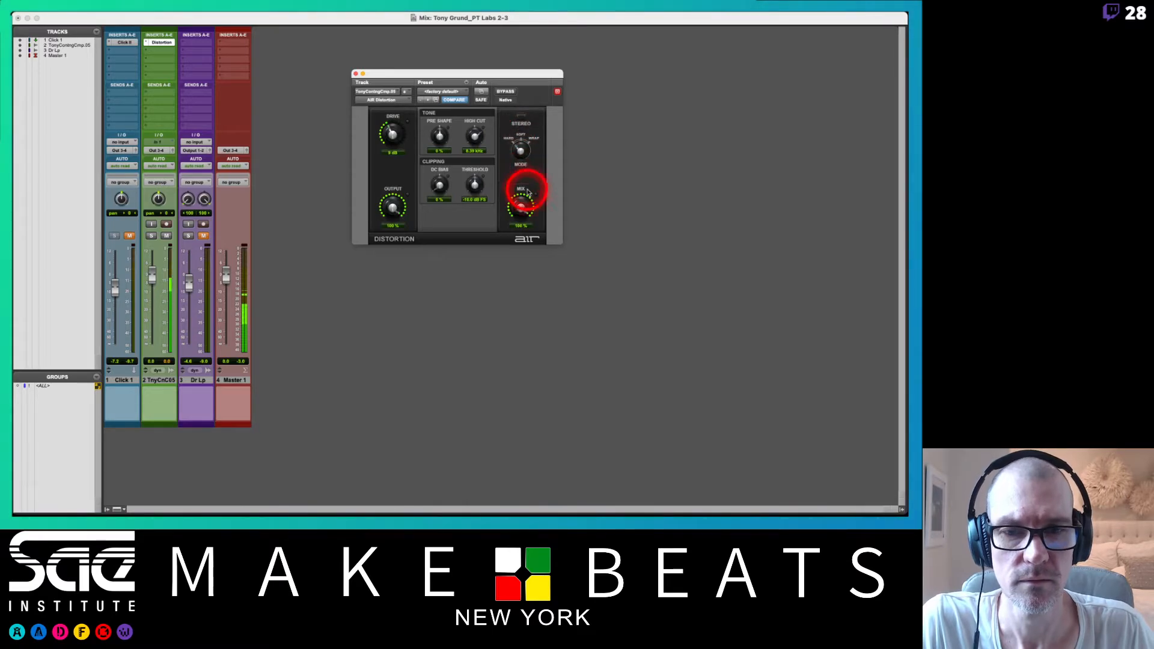
click(477, 186)
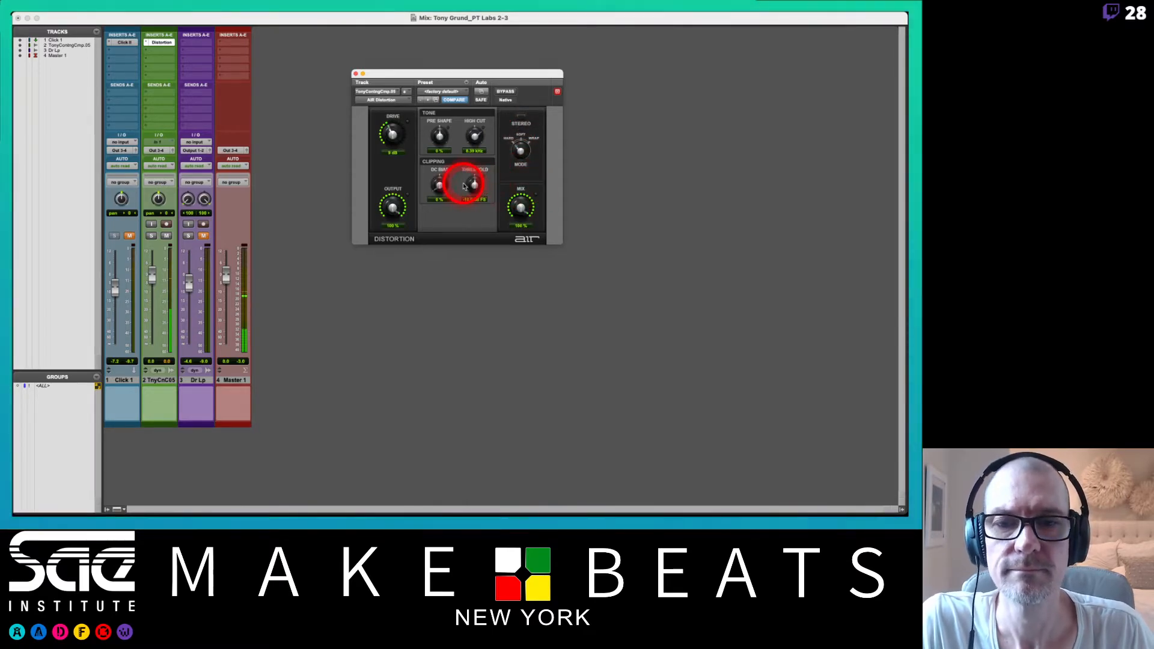
- Raise the distortion's Pre Shape to about +44 % and fine-tune its High Cut frequency
drag(440, 136, 475, 178)
click(474, 178)
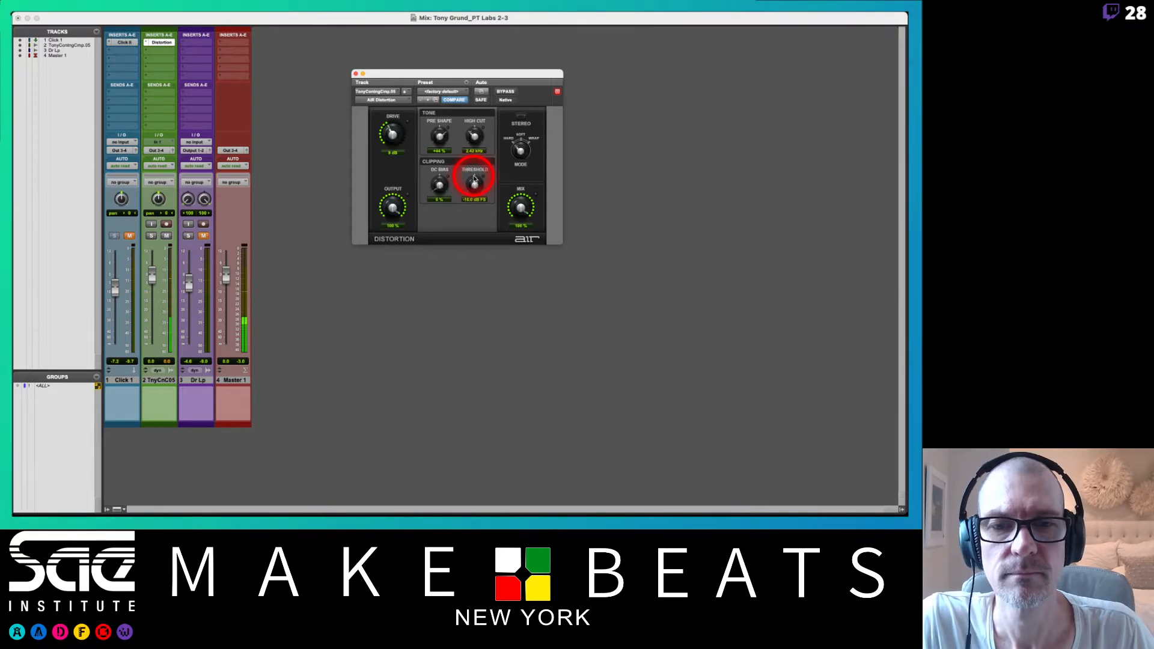
click(484, 136)
drag(476, 139, 478, 128)
click(476, 125)
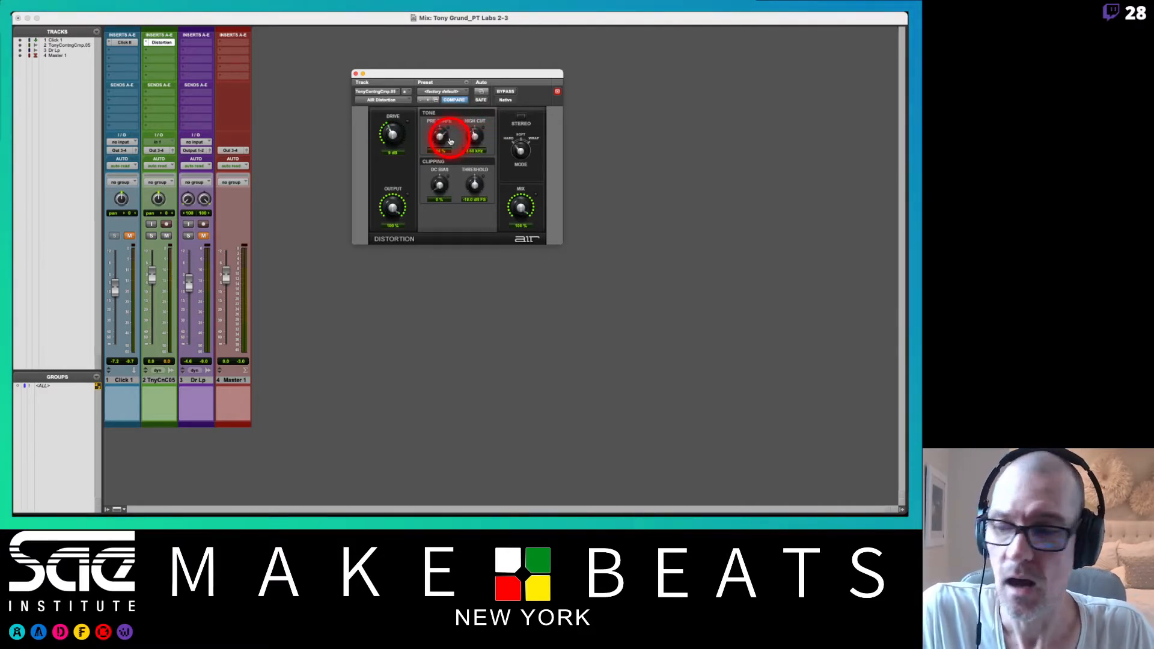
- In the Edit window, move the Distortion window off the vocal waveform and set the counting vocal track's height to large
key(super+equal)
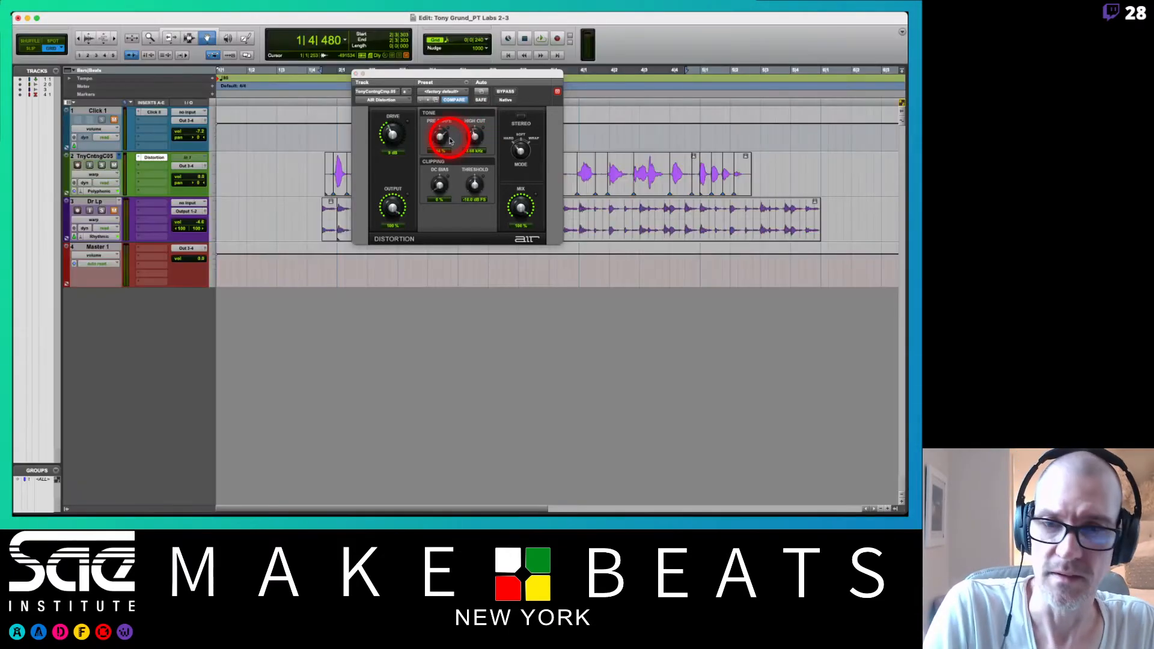
drag(507, 72, 509, 222)
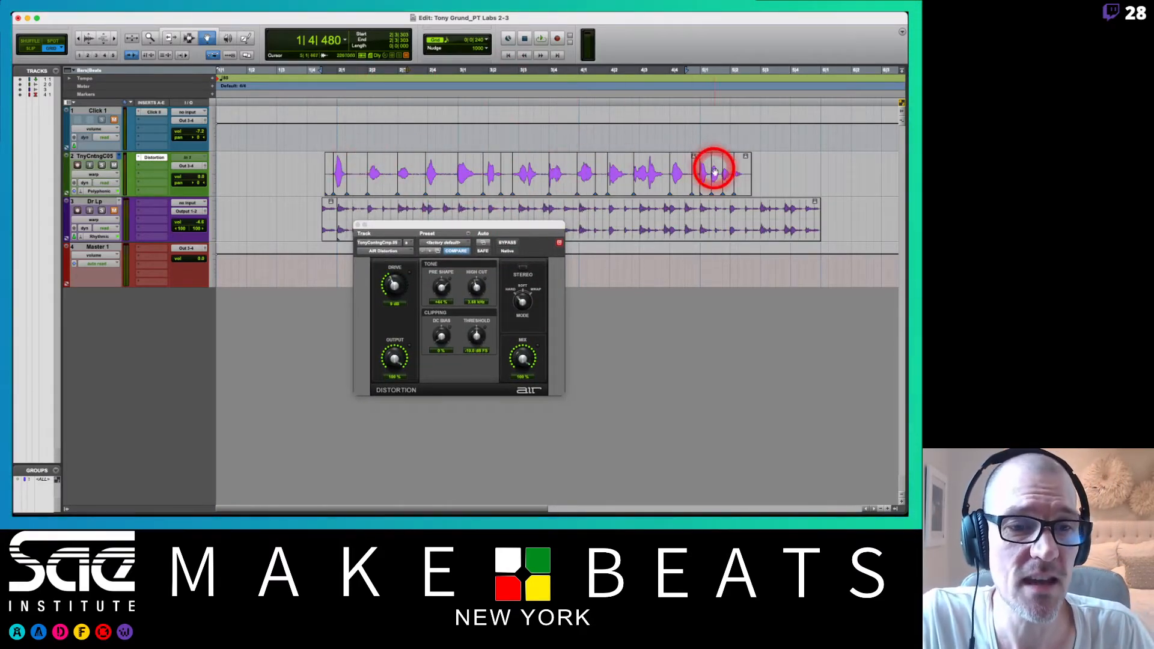
click(214, 177)
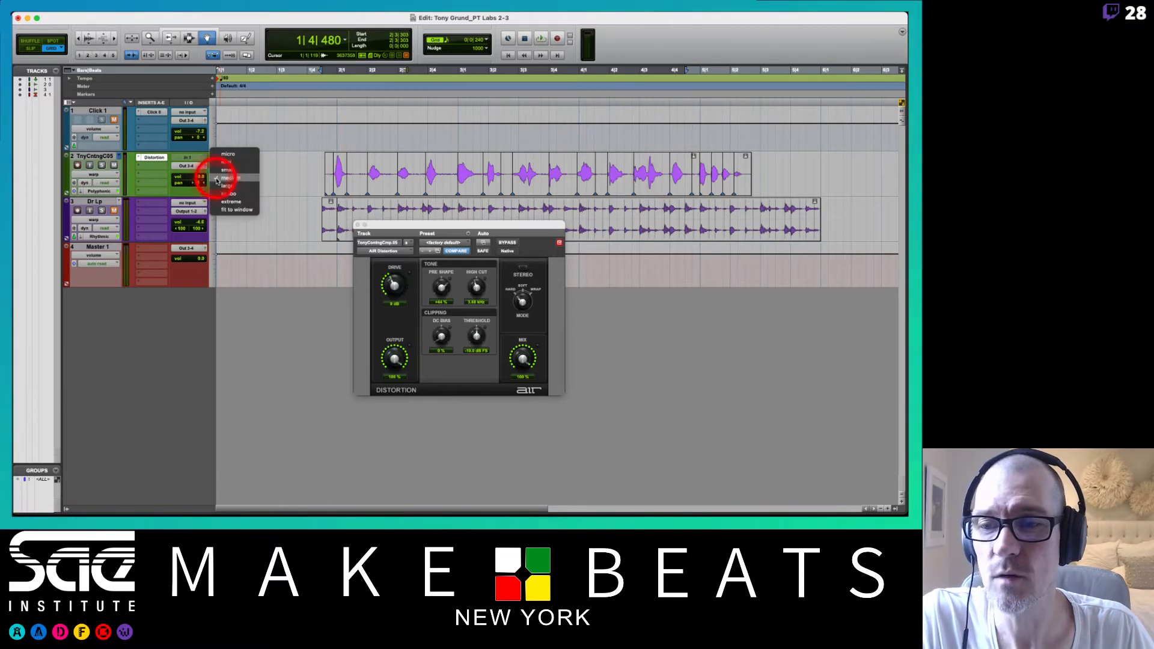
click(221, 185)
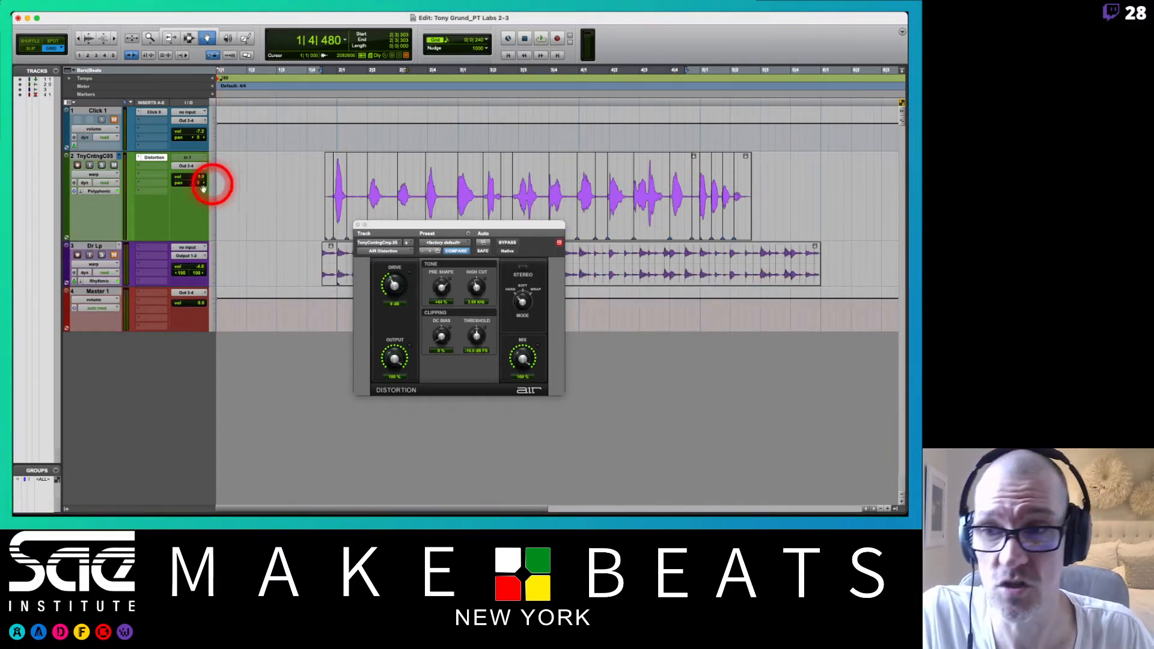
- Replace Distortion with the AIR Vintage Filter (mono) modulation plug-in in the vocal track's first insert slot
click(141, 159)
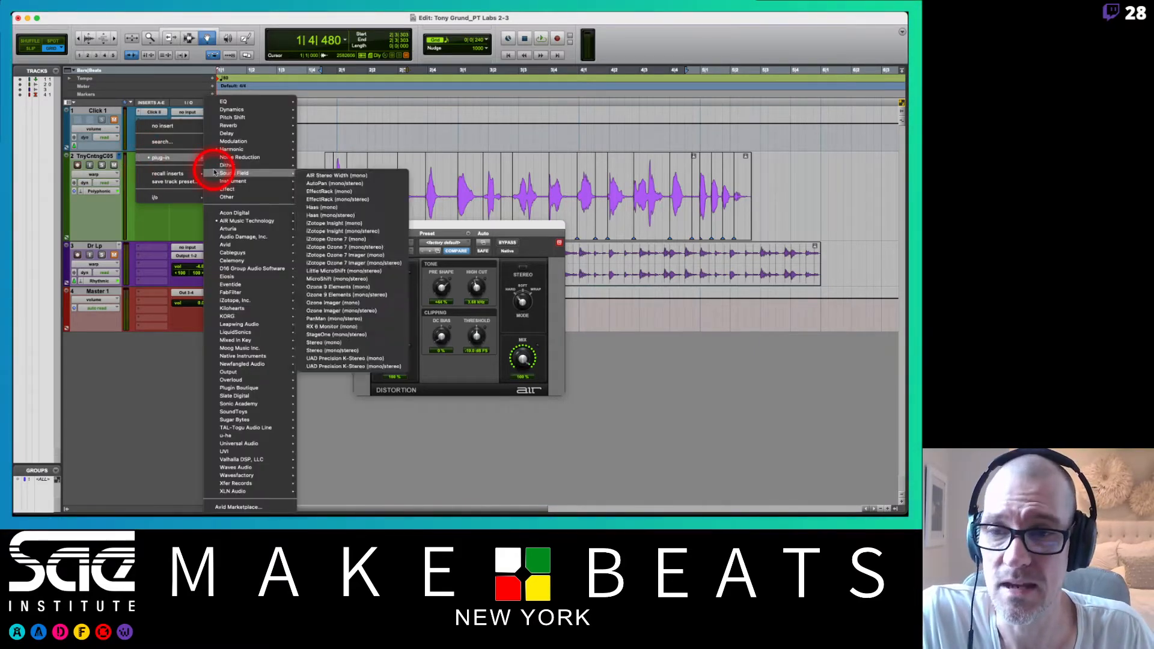
mouse_move(239, 143)
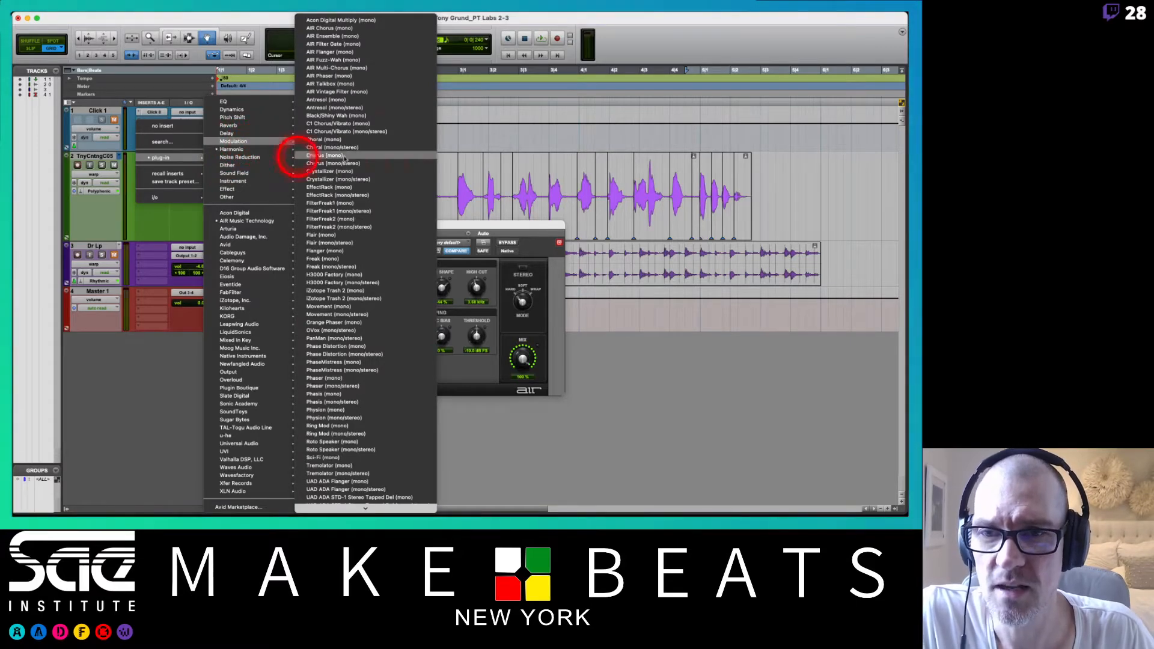
click(353, 93)
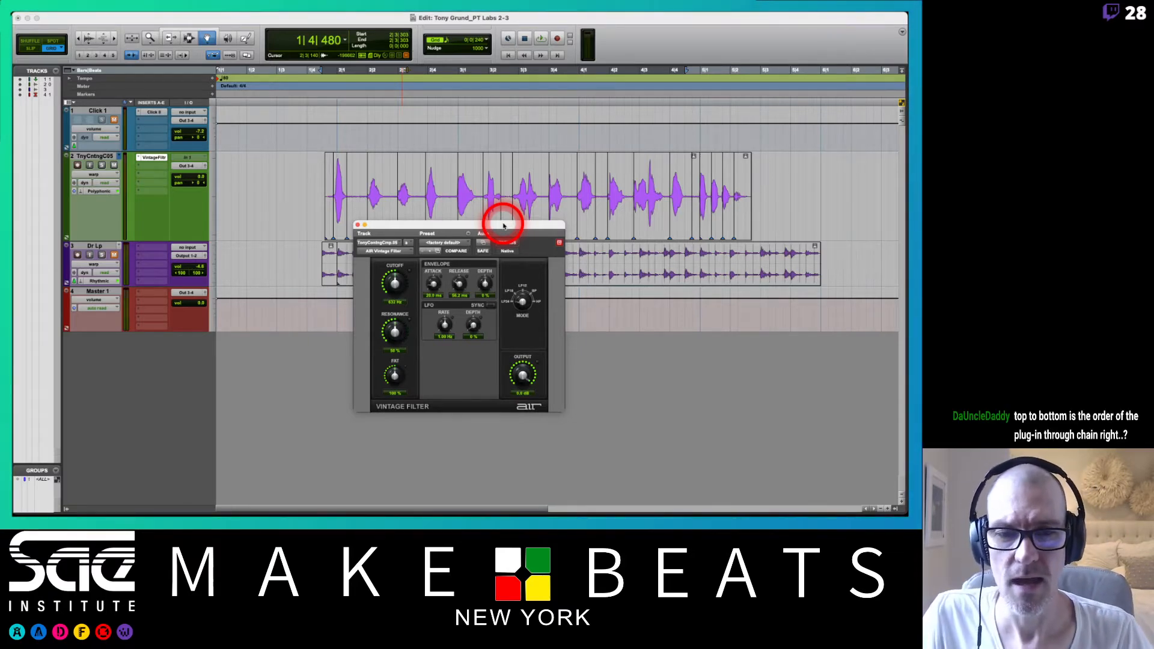
drag(504, 225, 496, 217)
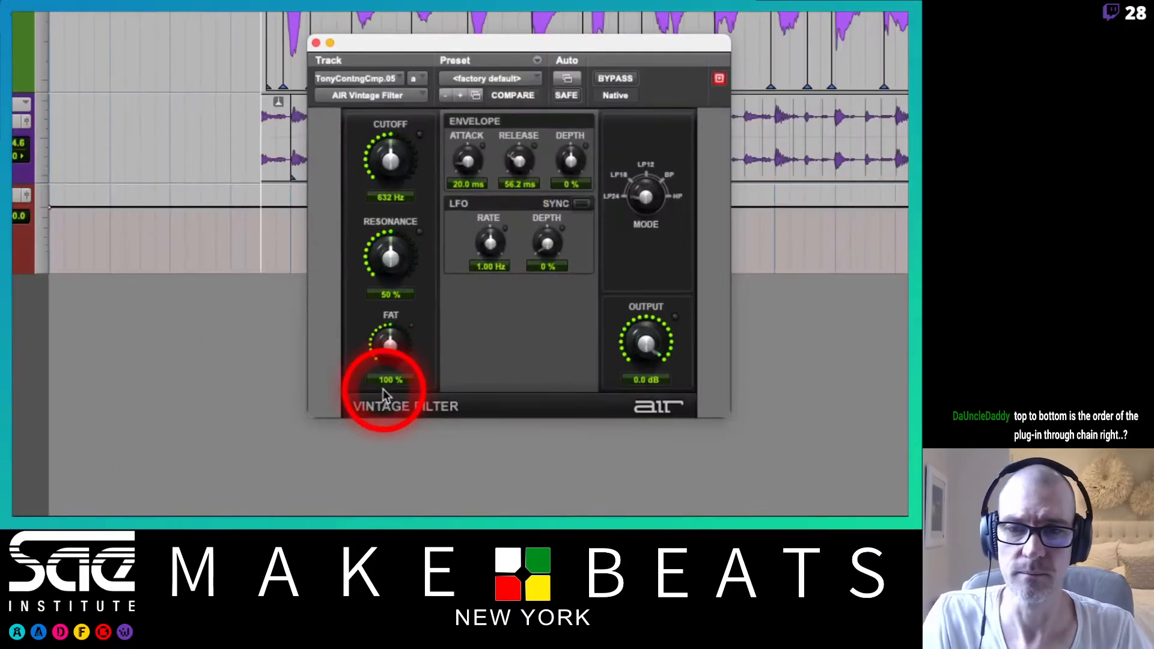
- Sweep the Vintage Filter's cutoff up to 3.58 kHz and back down to about 893 Hz, setting its resonance to 0 %
drag(420, 188, 389, 116)
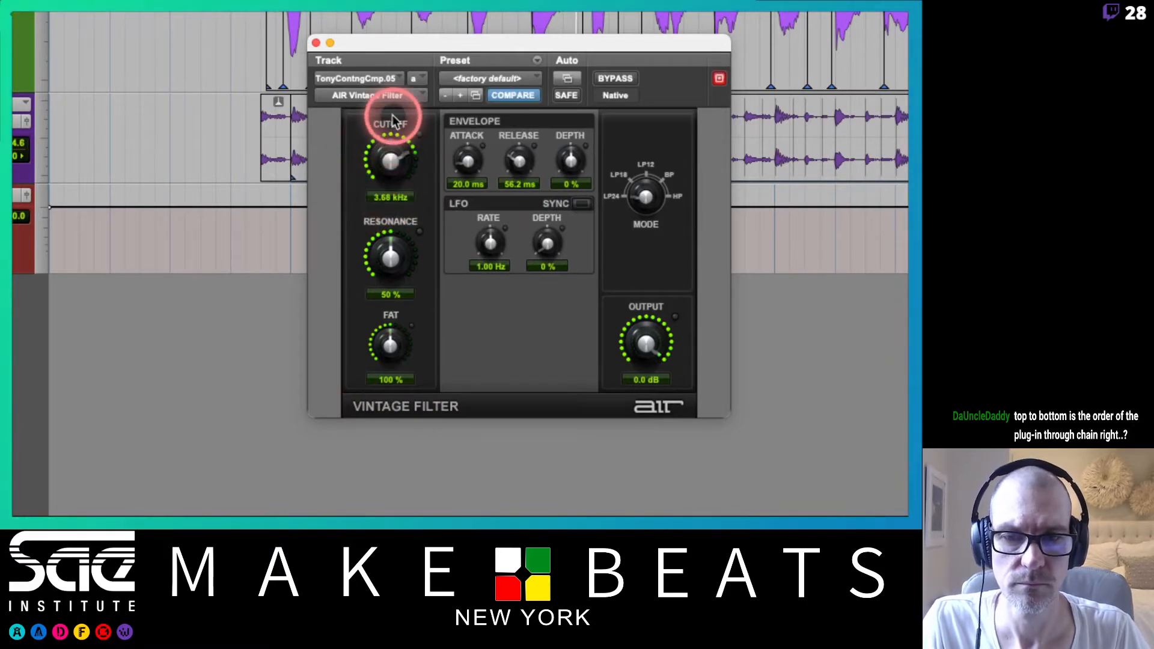
click(388, 262)
drag(388, 262, 395, 369)
drag(404, 175, 389, 198)
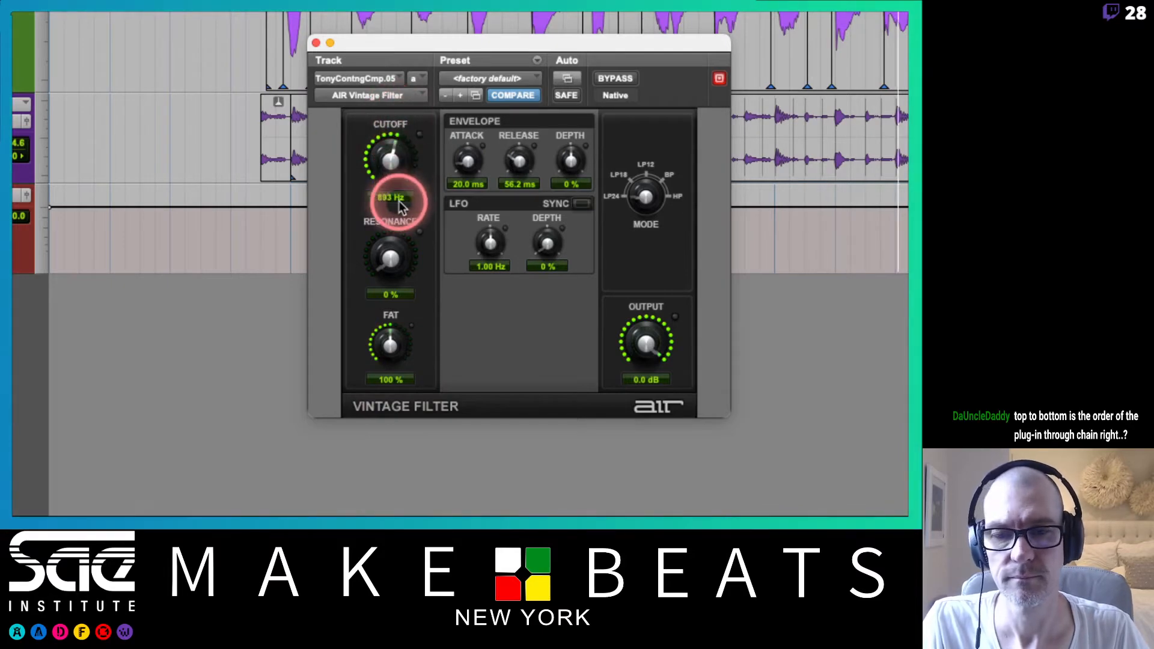
- Set the filter's cutoff to 13.2 kHz and mode to LP18, trying Fat up to 200 % before lowering it to 0 %
drag(387, 346, 387, 275)
drag(388, 189, 397, 84)
drag(598, 153, 598, 153)
click(643, 204)
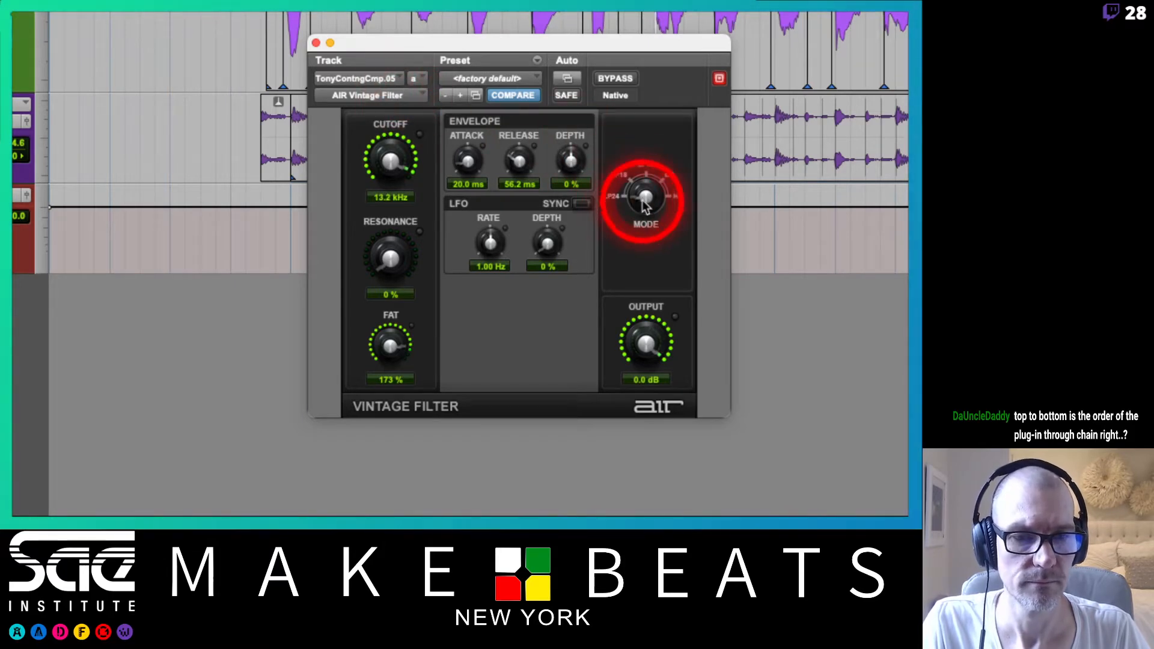
drag(376, 350, 392, 271)
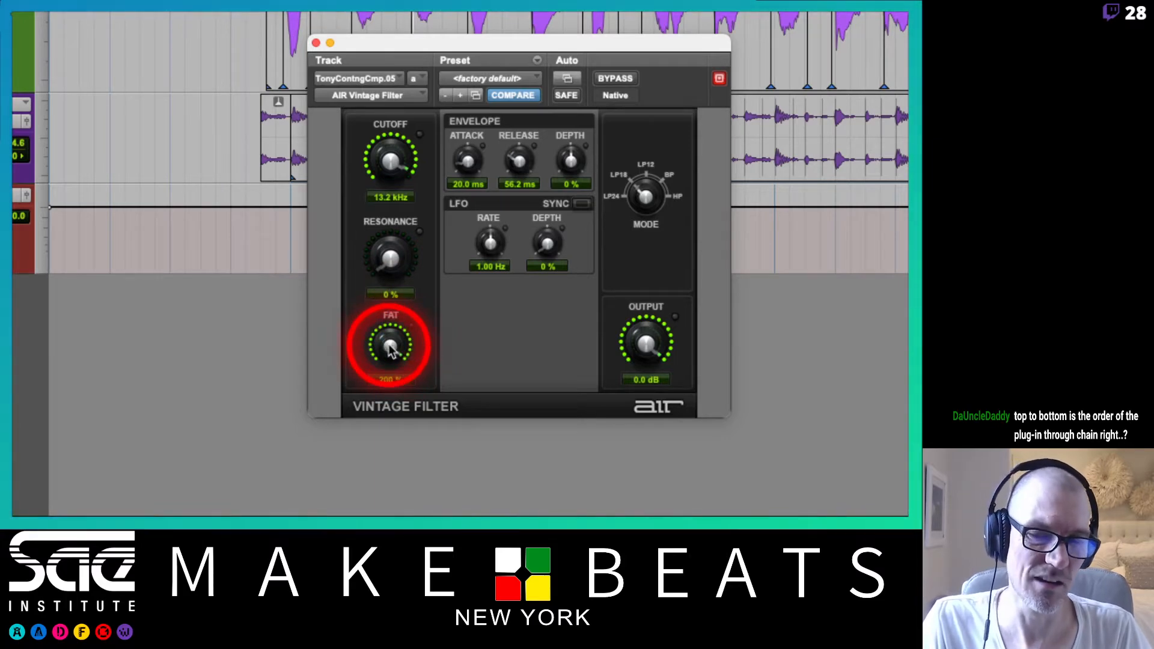
mouse_move(390, 349)
mouse_down()
mouse_move(381, 507)
mouse_move(384, 344)
mouse_move(381, 369)
mouse_move(394, 382)
mouse_move(386, 343)
mouse_move(397, 332)
mouse_up()
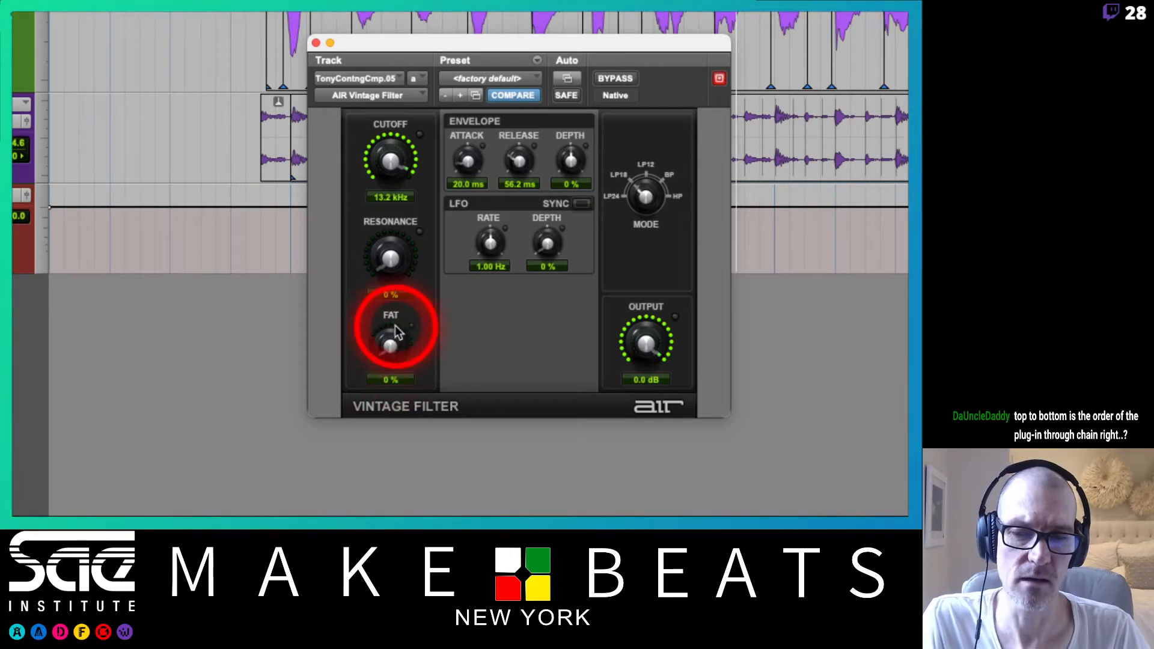
- Try cutoff sweeps with resonance at 69 %, reduce resonance to about 23 % and open the cutoff to 10.4 kHz
drag(392, 156, 393, 256)
drag(393, 260, 388, 230)
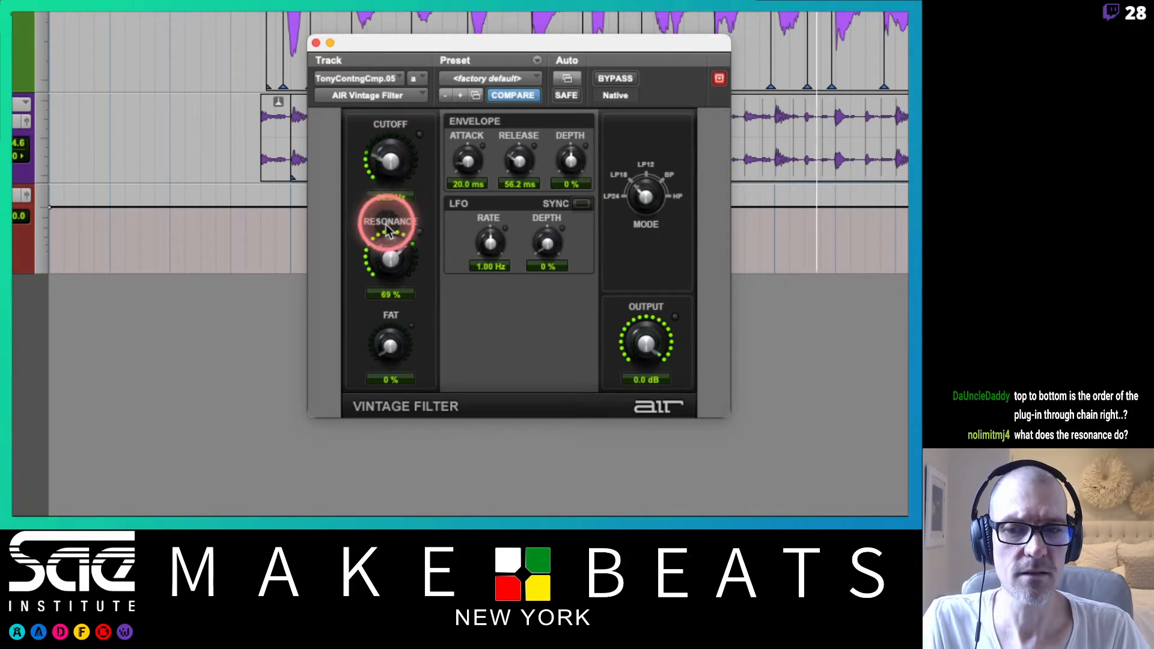
mouse_move(389, 178)
mouse_down()
mouse_move(390, 136)
mouse_move(389, 184)
mouse_move(390, 158)
mouse_up()
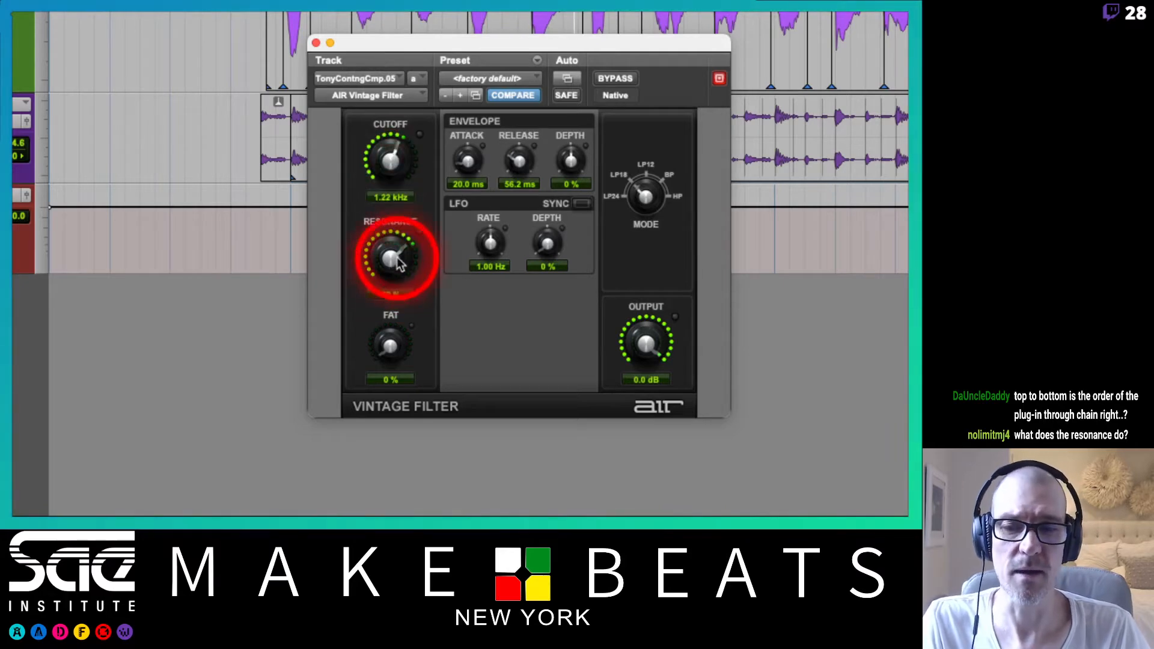
drag(396, 262, 382, 355)
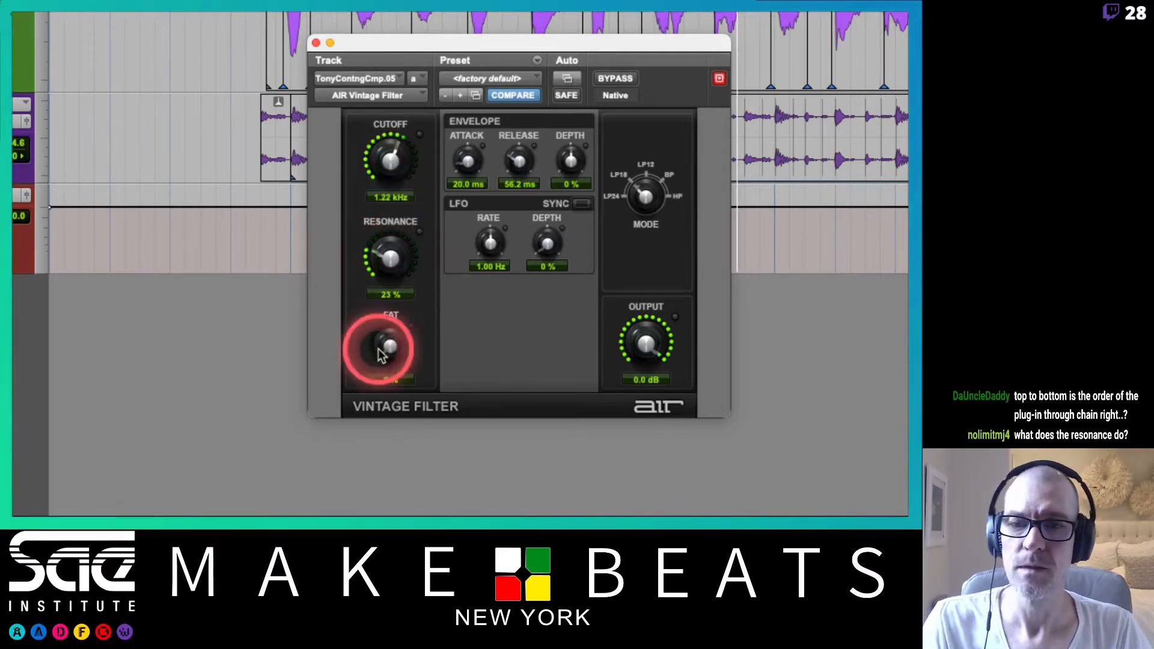
drag(389, 150, 386, 103)
drag(399, 233, 406, 237)
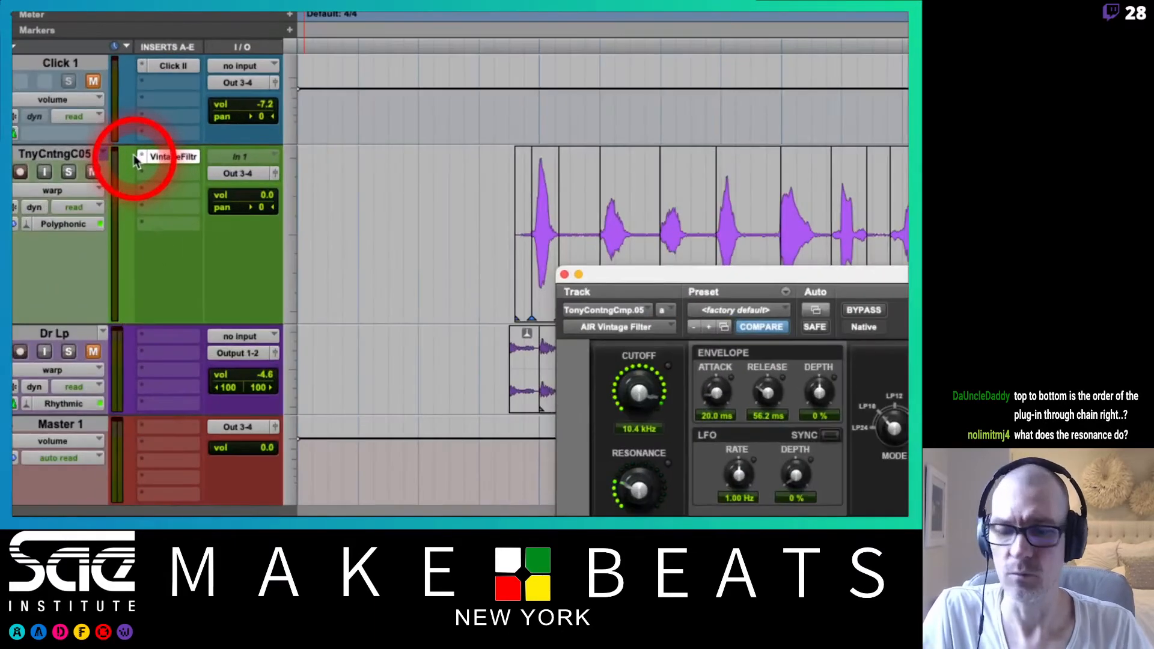
- In the Mix window, replace the Vintage Filter with Sci-Fi (mono) in the green vocal track's first insert and move its window higher
key(super+equal)
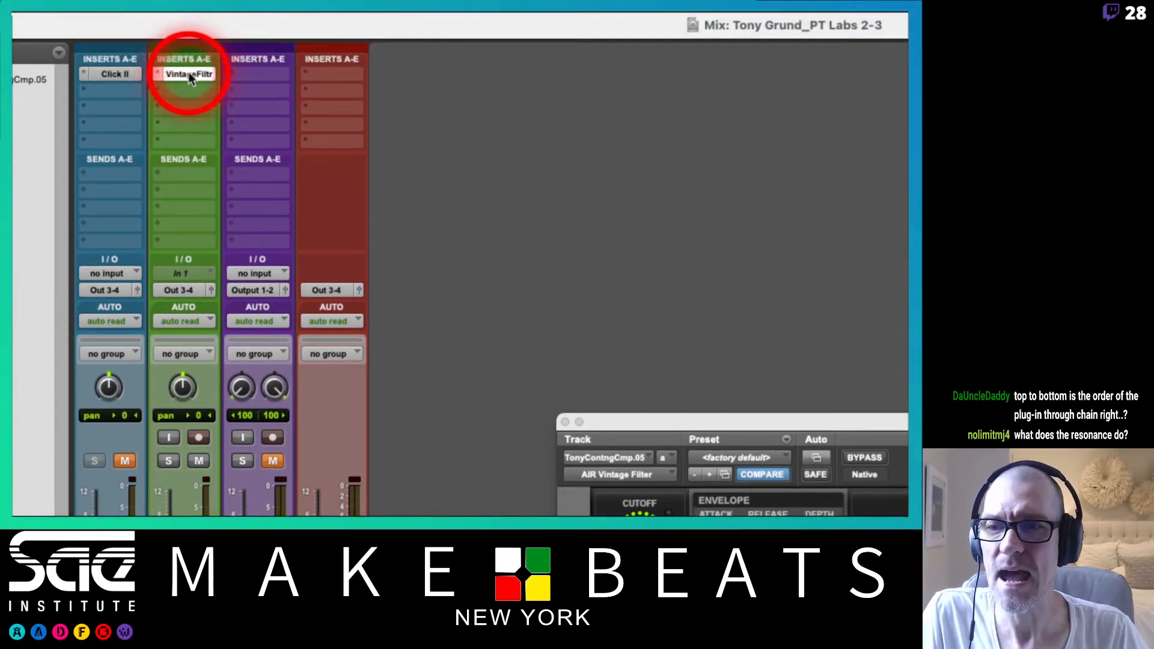
click(158, 80)
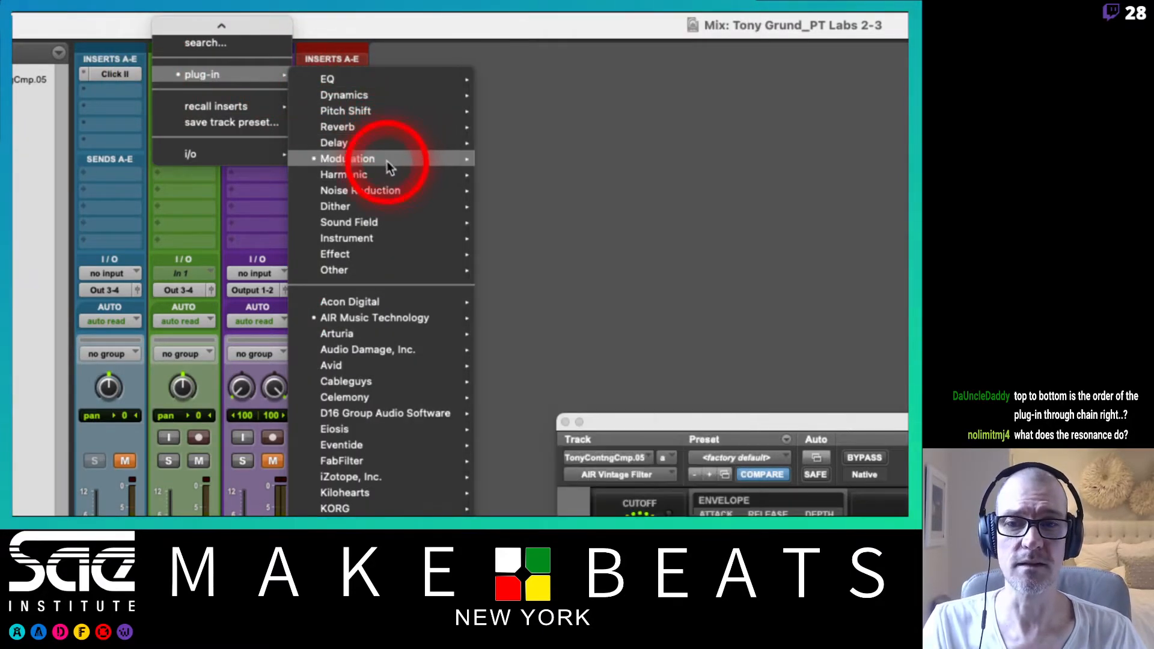
mouse_move(387, 163)
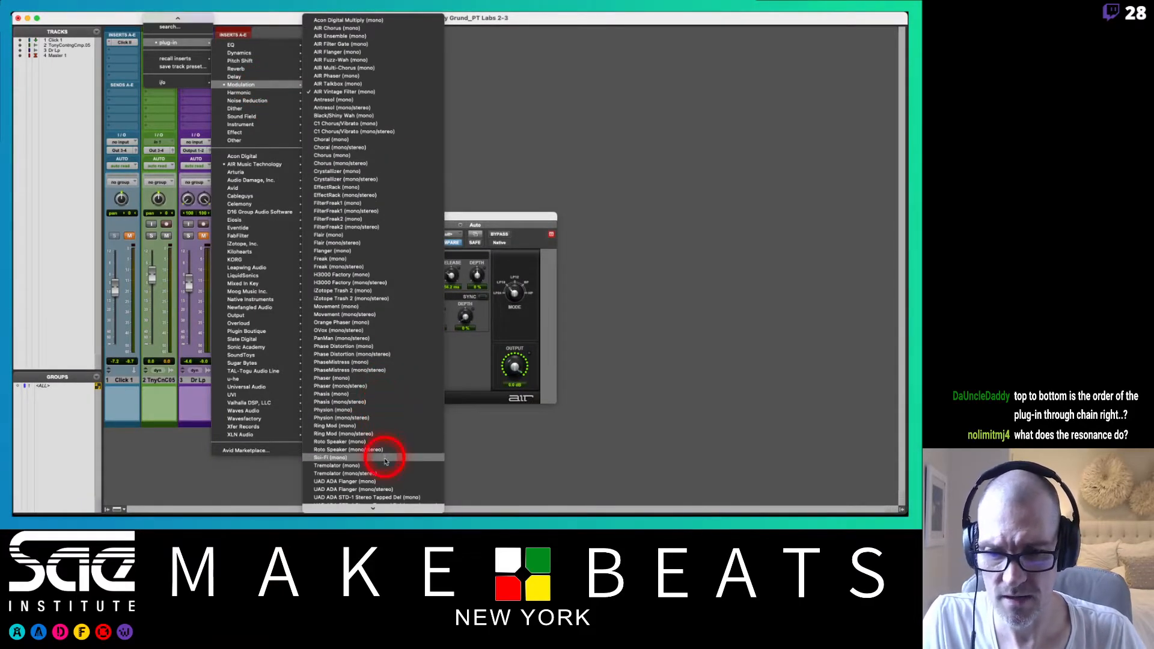
click(385, 462)
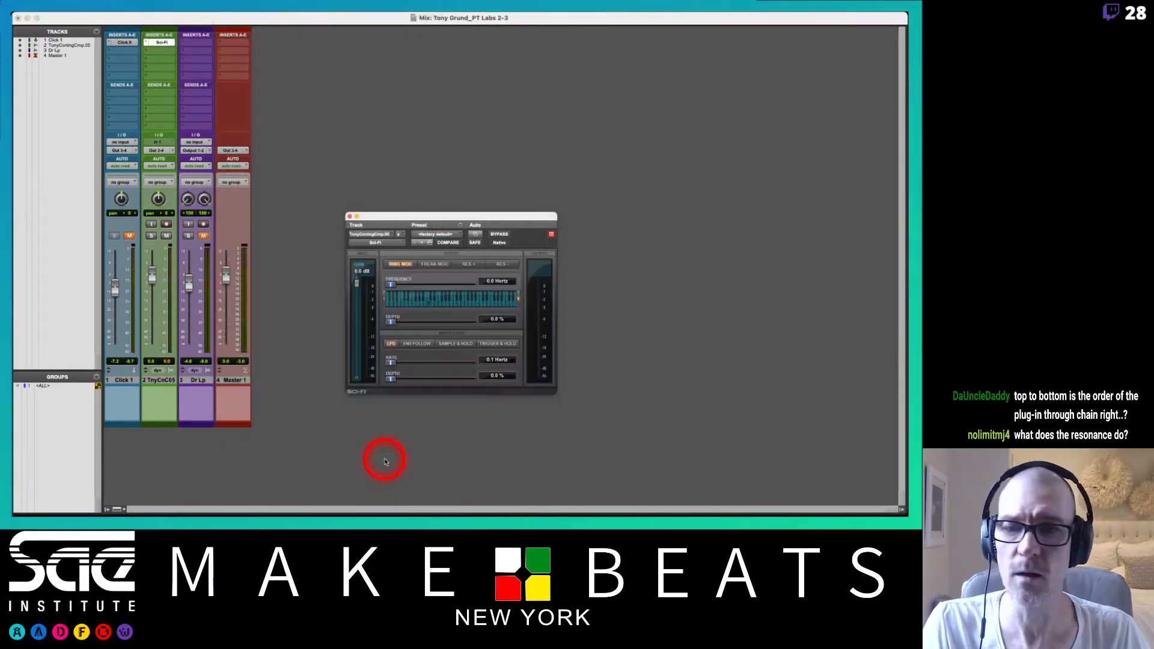
drag(450, 220, 458, 75)
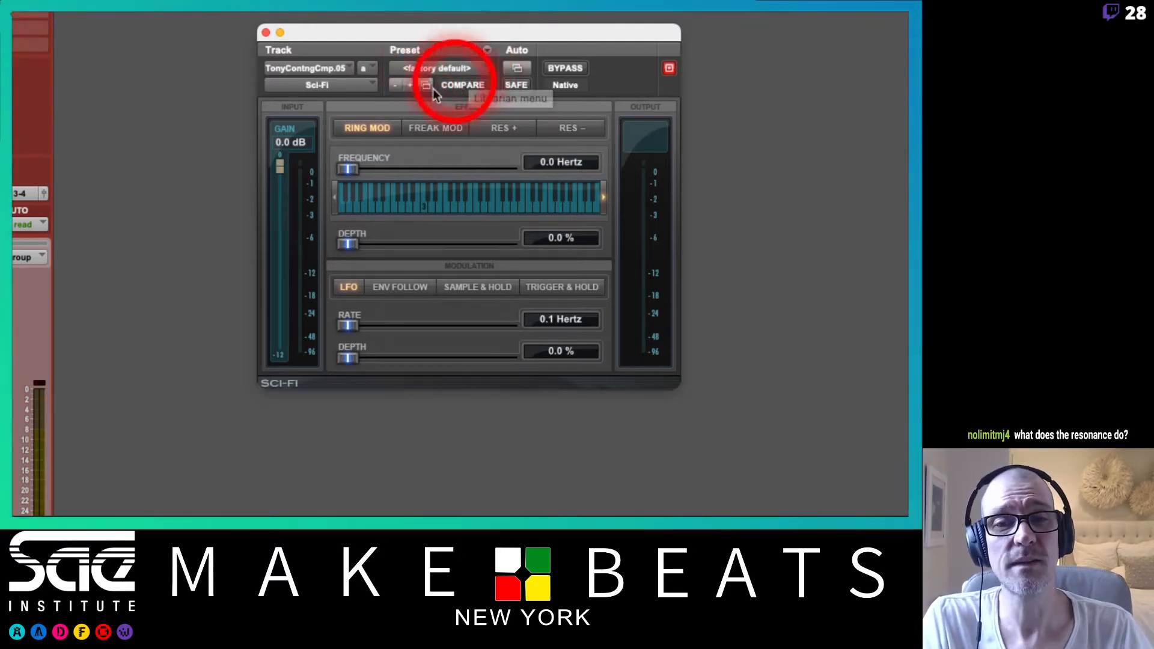
- Load the factory preset Alien Talk 1 in the Sci-Fi plug-in
click(460, 63)
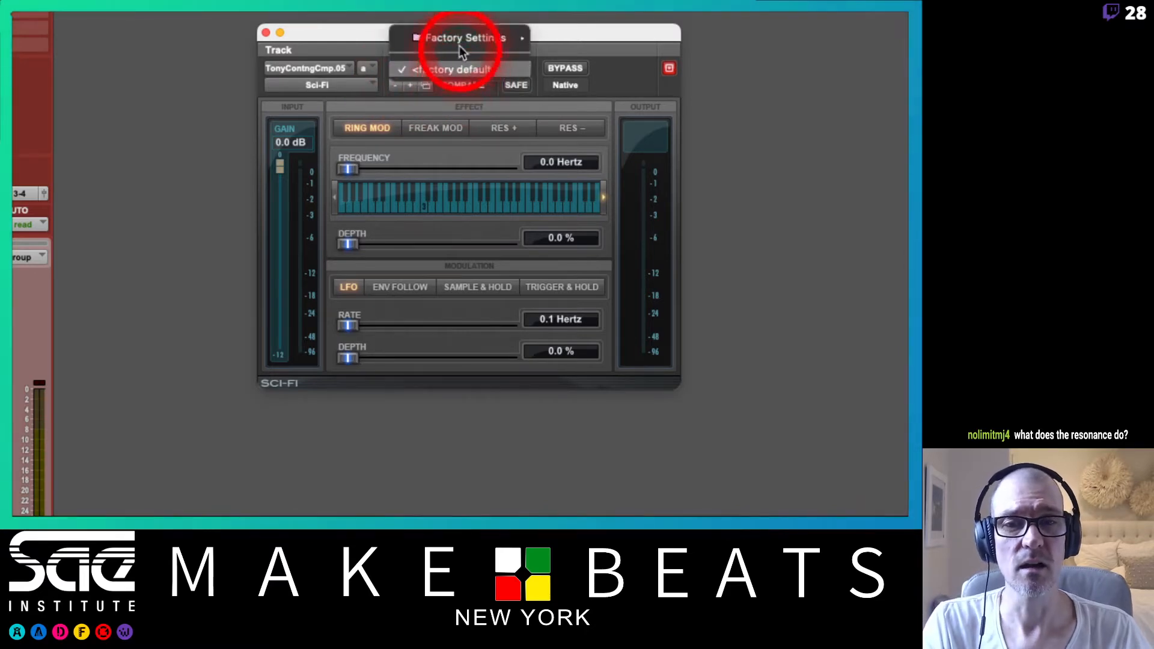
mouse_move(482, 38)
click(591, 39)
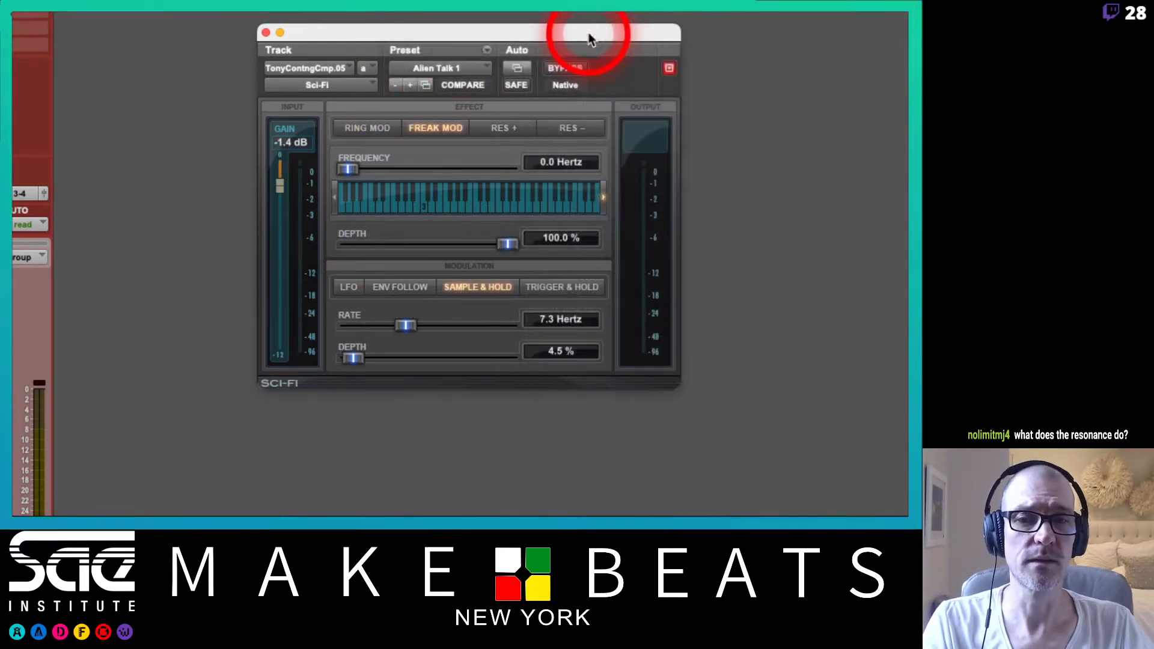
- Step forward through the Sci-Fi presets, auditioning each on the vocal, from Alien Talk 2 to Bad Radio 4
click(408, 86)
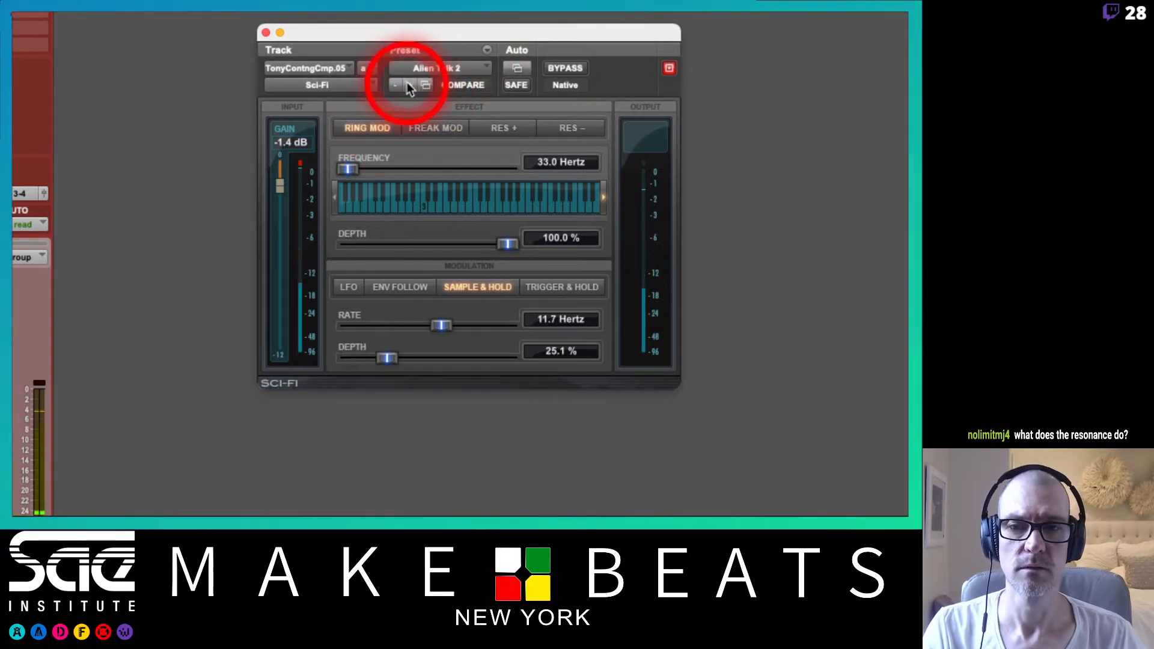
click(410, 86)
click(409, 86)
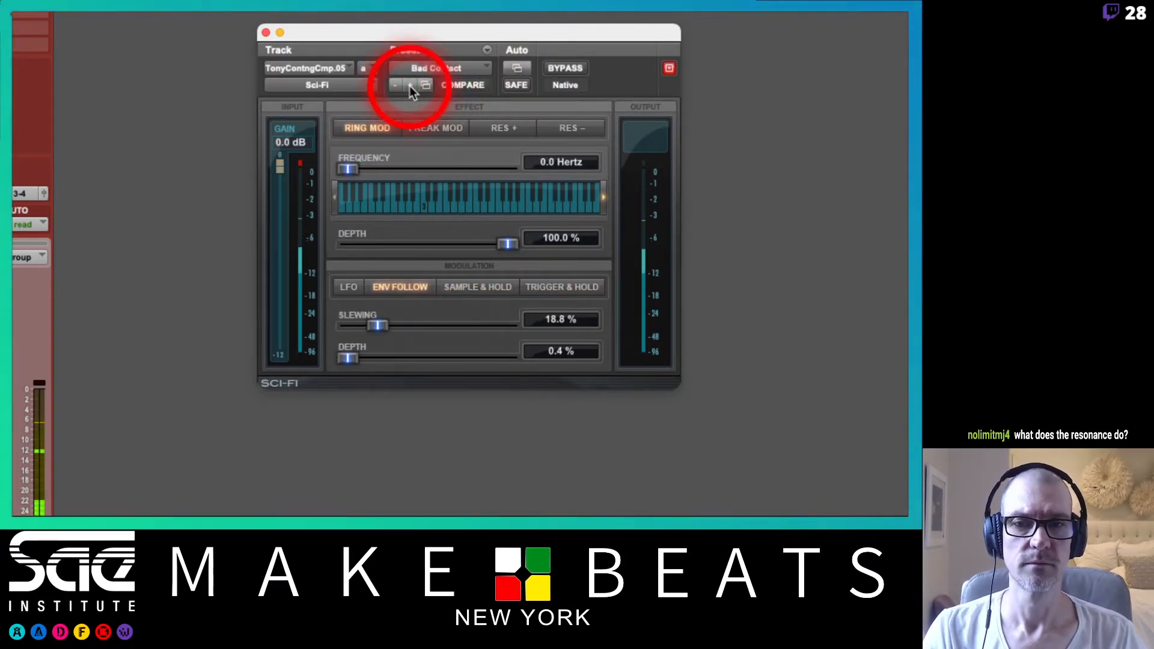
click(409, 87)
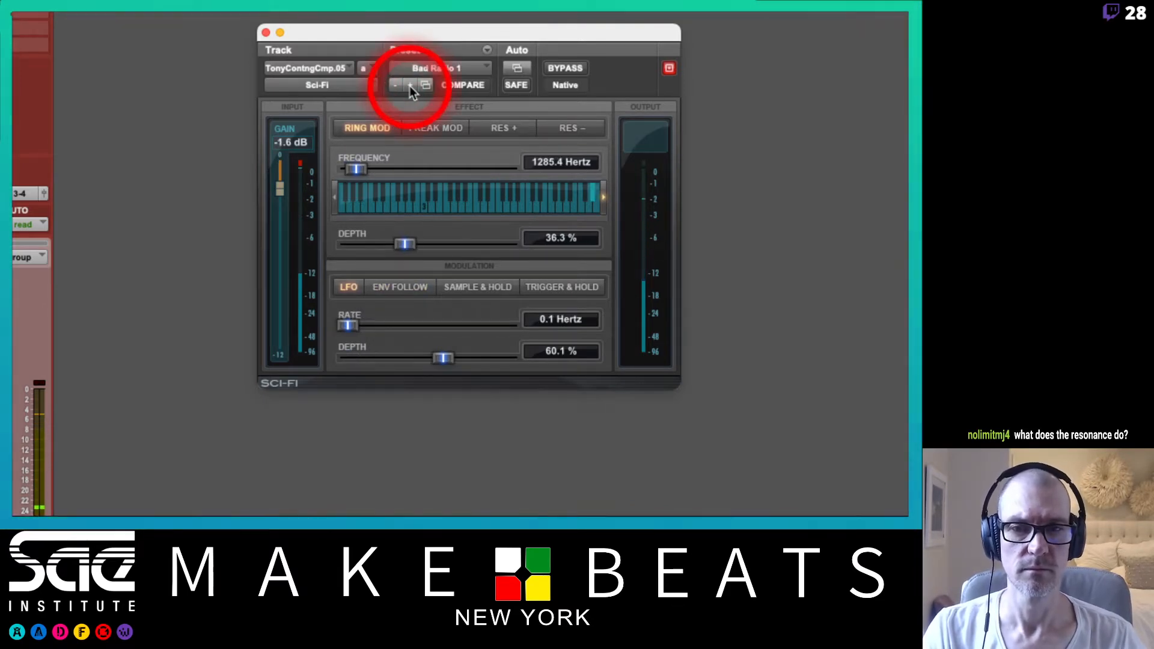
click(409, 86)
click(409, 86)
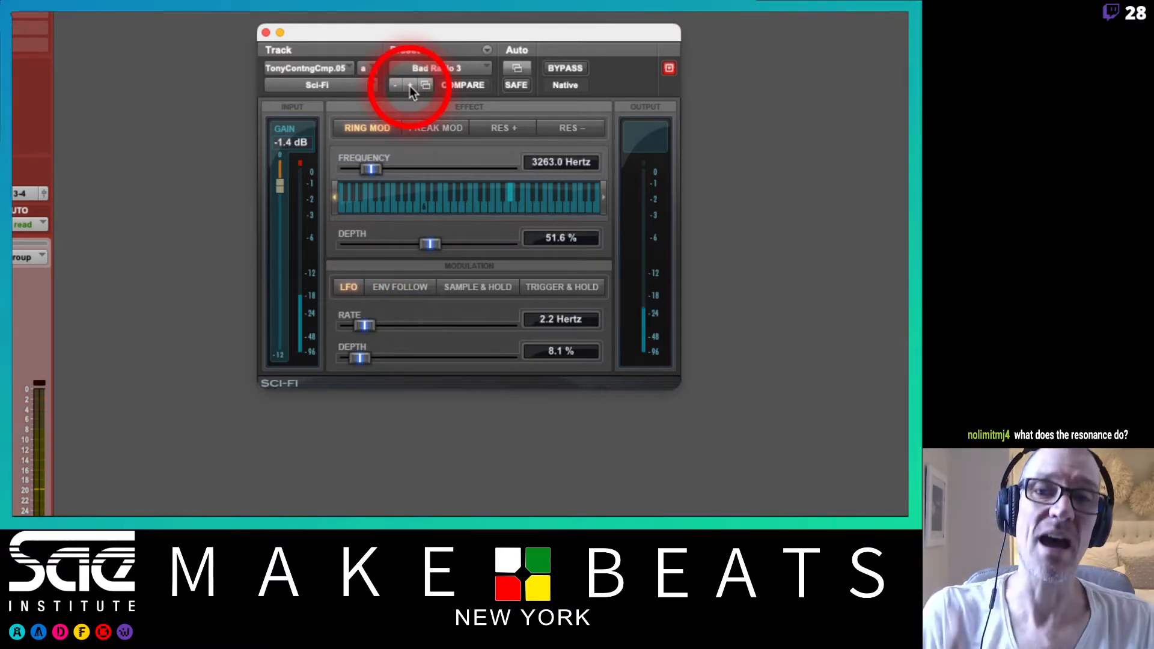
click(410, 86)
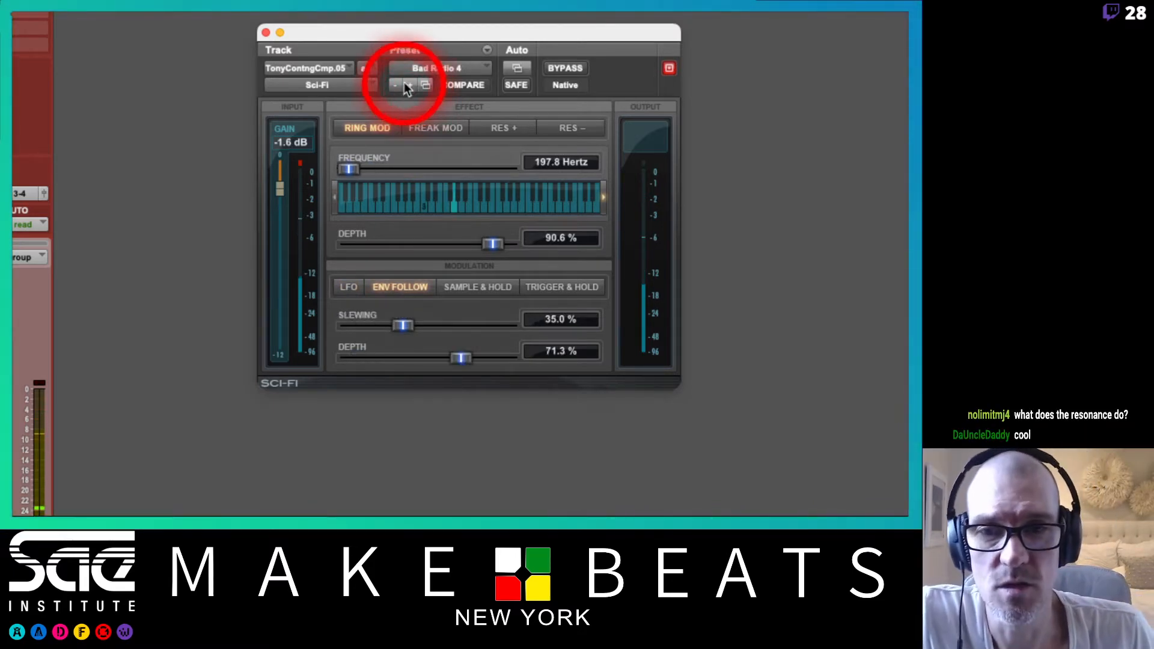
- Step the Sci-Fi plug-in back to the preset Bad Radio 3
click(395, 84)
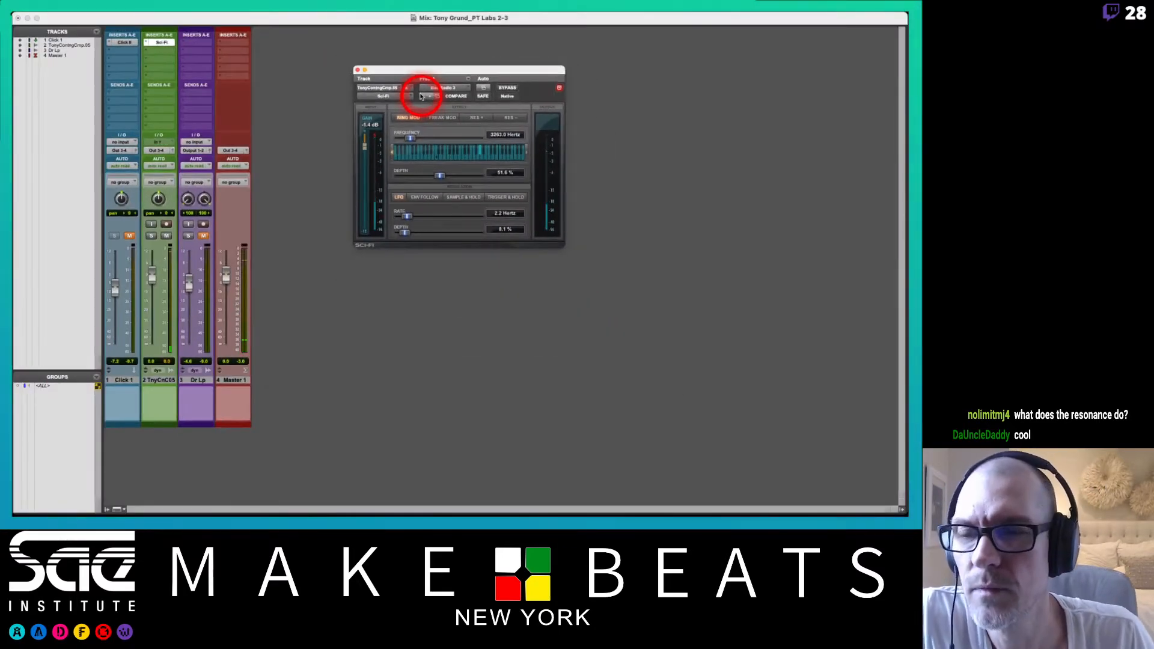
click(376, 128)
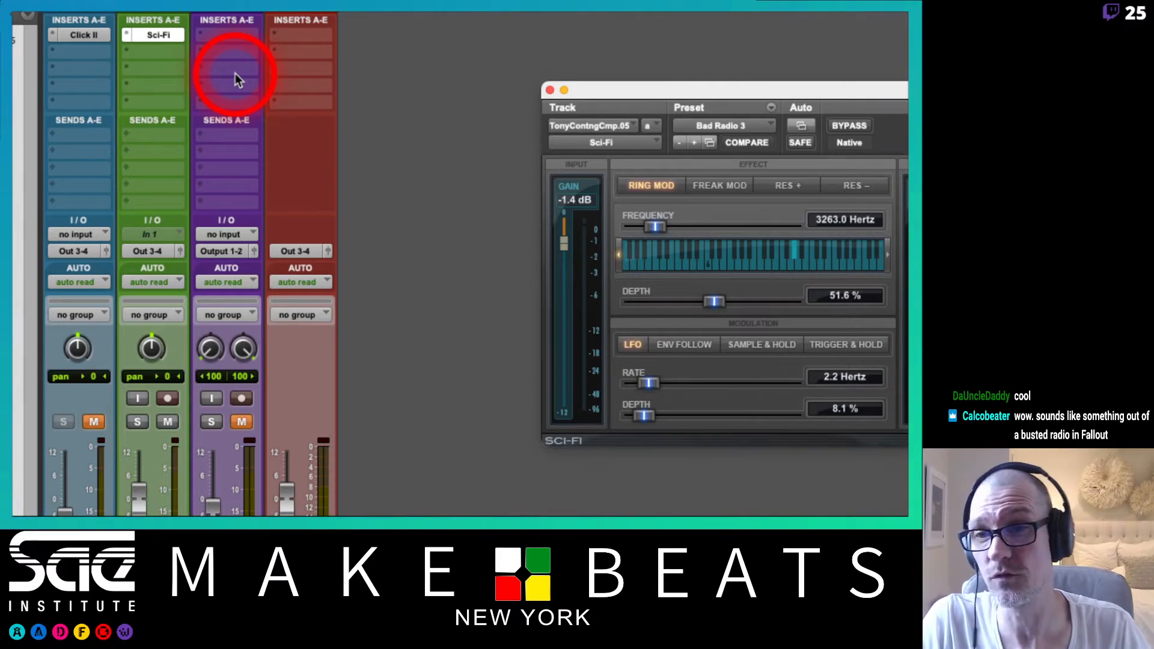
- Add AIR Vintage Filter (mono) to the green vocal track's second insert slot and move its window closer to the mixer channels
click(150, 53)
mouse_move(158, 53)
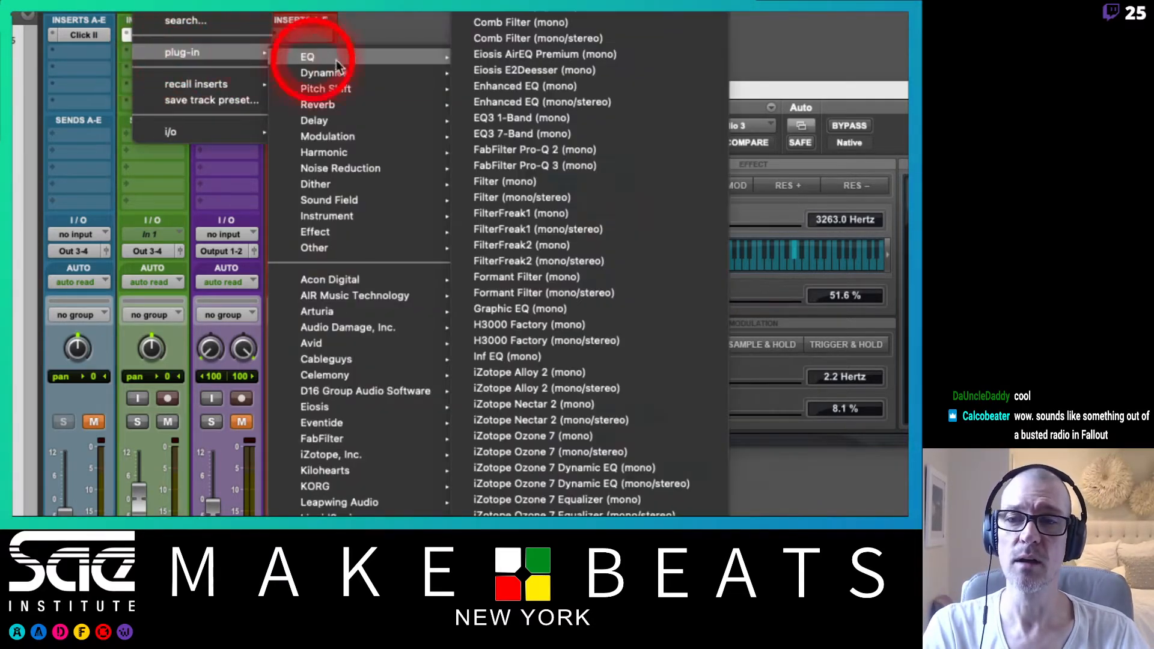
mouse_move(361, 136)
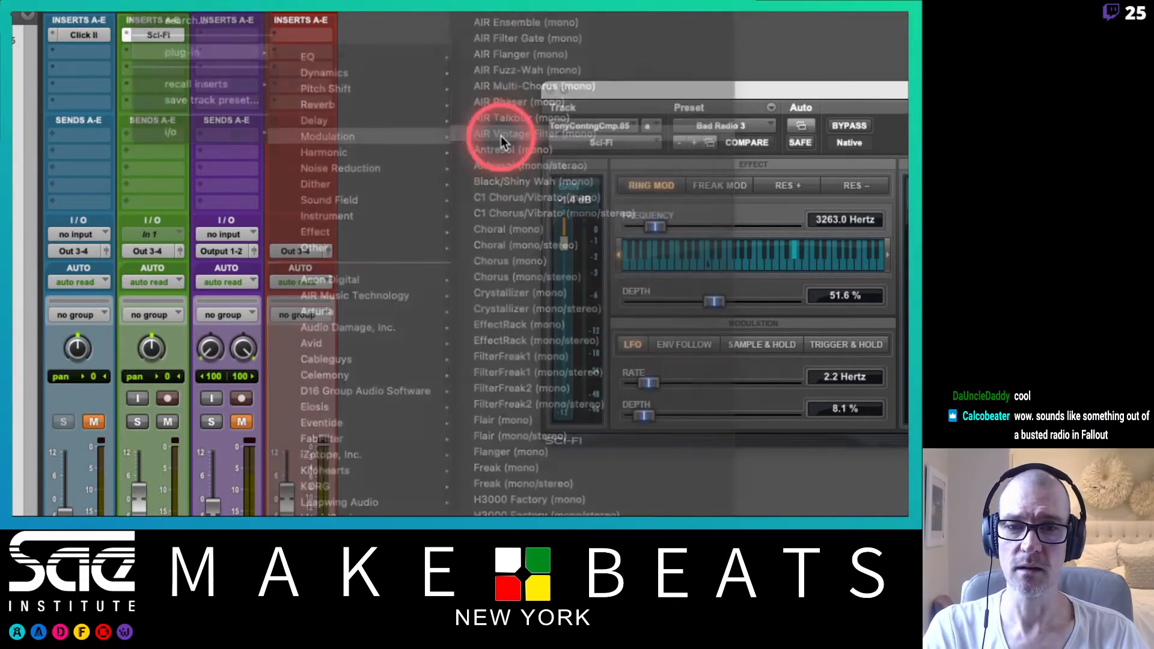
click(500, 142)
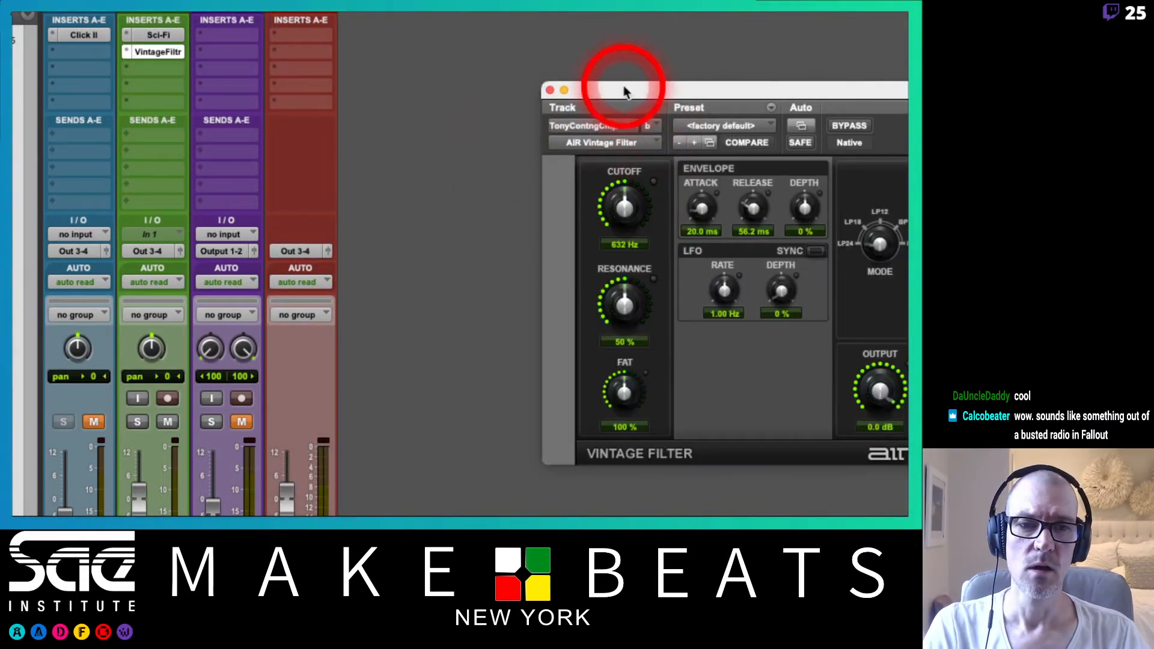
drag(627, 74, 510, 75)
- Set the Vintage Filter's resonance to 0 % and, after trying 4.53 kHz, bring its cutoff to about 2.43 kHz
drag(507, 180, 504, 132)
drag(510, 272, 518, 461)
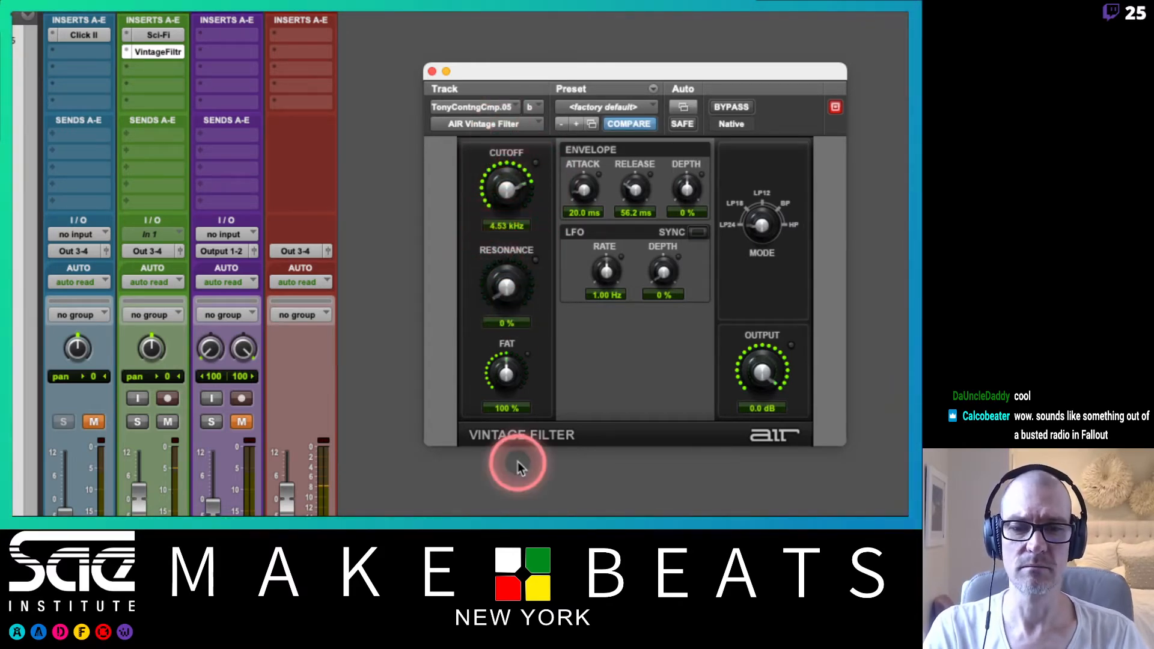
drag(513, 224, 515, 231)
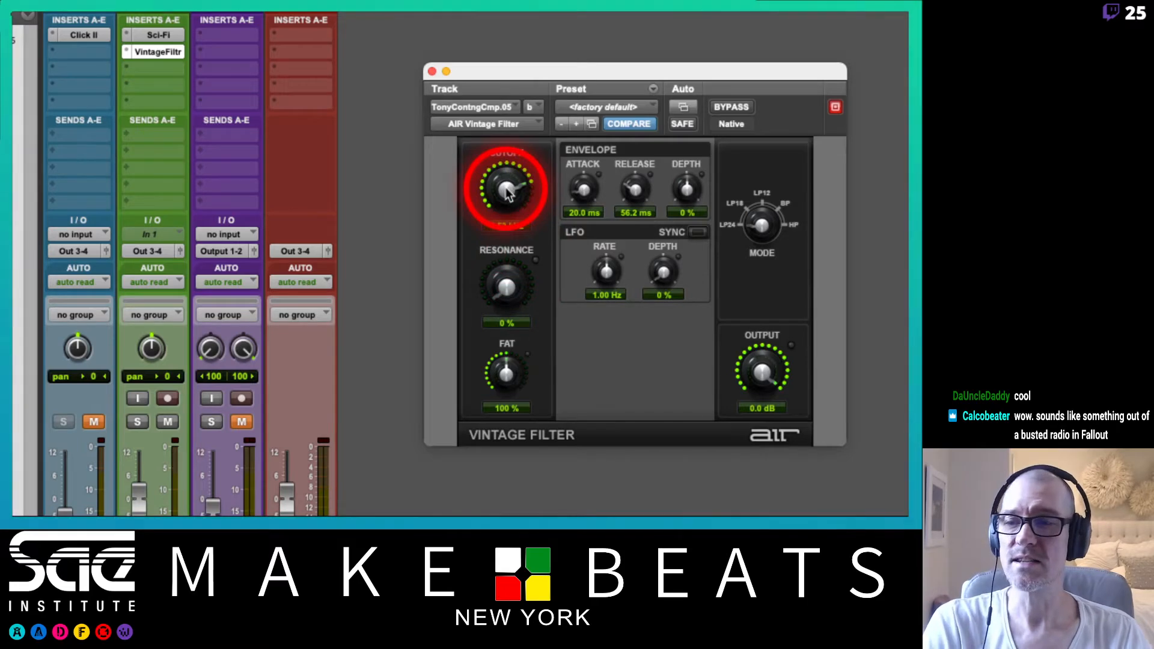
mouse_move(507, 192)
mouse_down()
mouse_move(511, 236)
mouse_move(510, 165)
mouse_move(506, 222)
mouse_move(507, 209)
mouse_up()
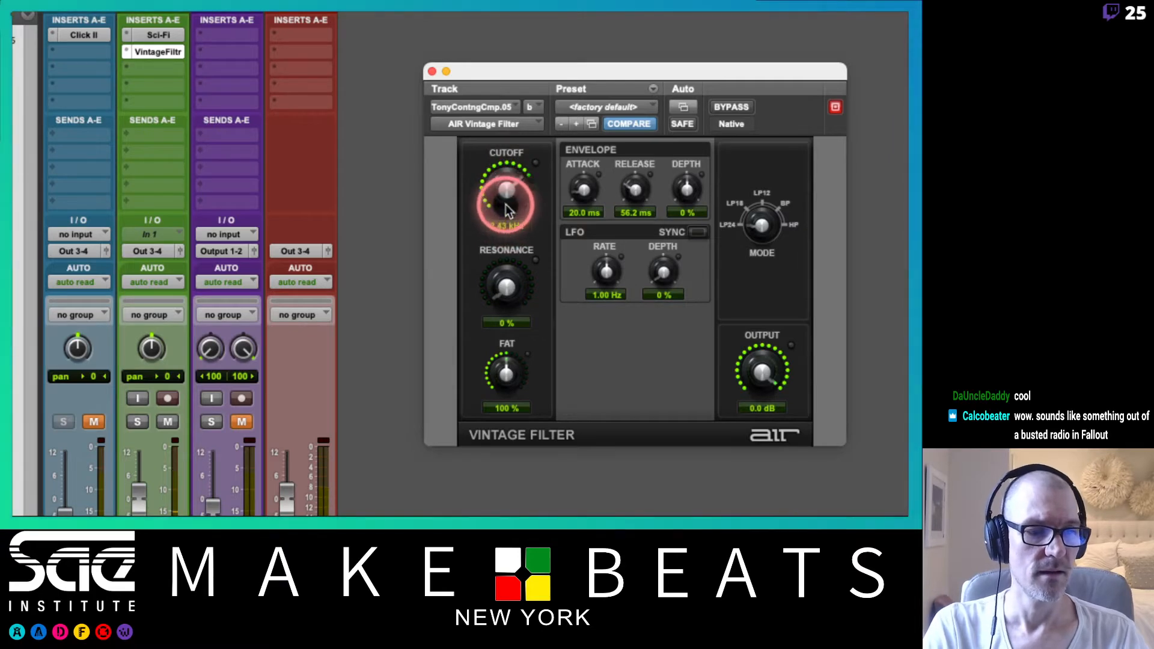
click(507, 210)
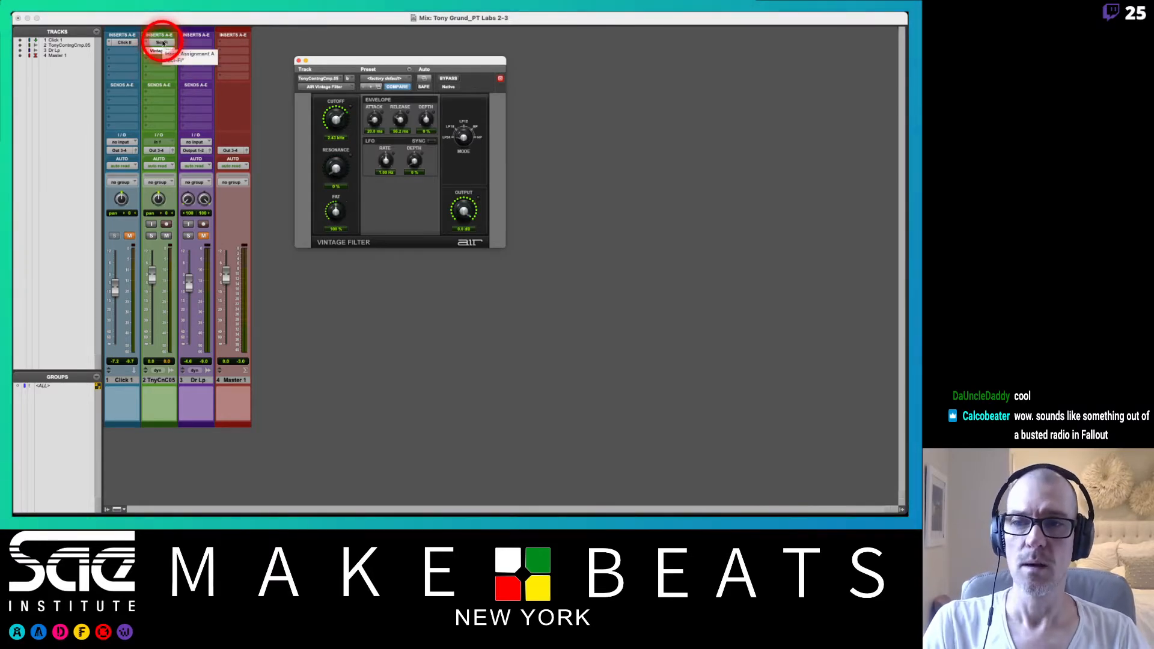
- Move Sci-Fi to the vocal track's third insert slot, below the Vintage Filter, and sweep the filter's cutoff down to 306 Hz
click(163, 42)
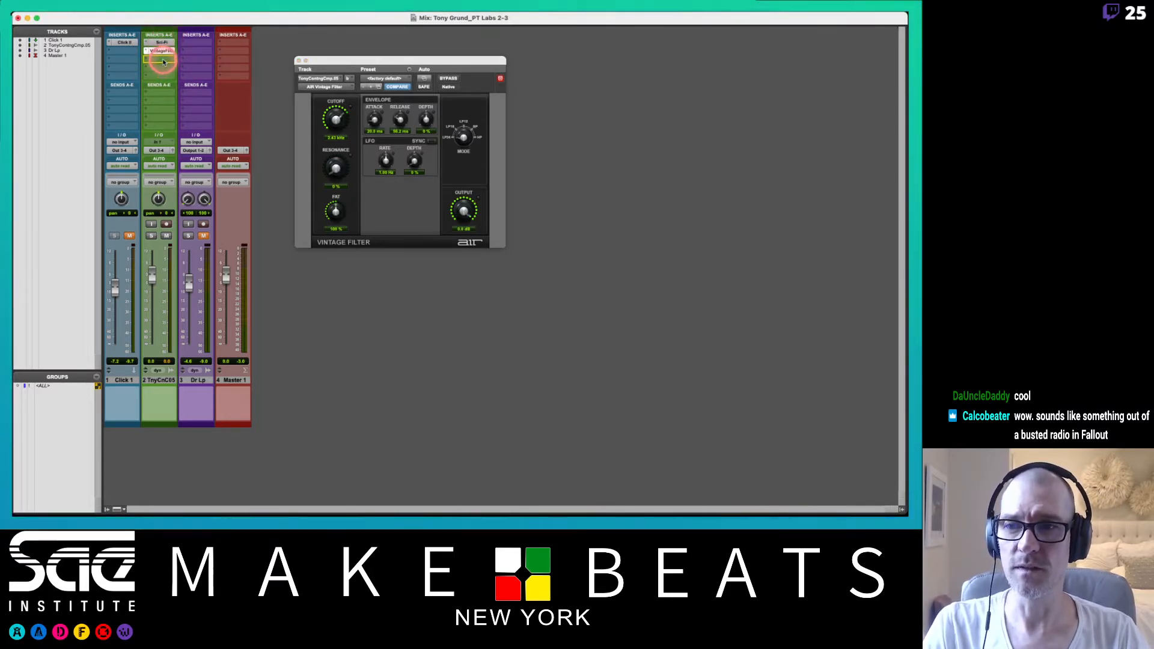
drag(163, 62, 163, 62)
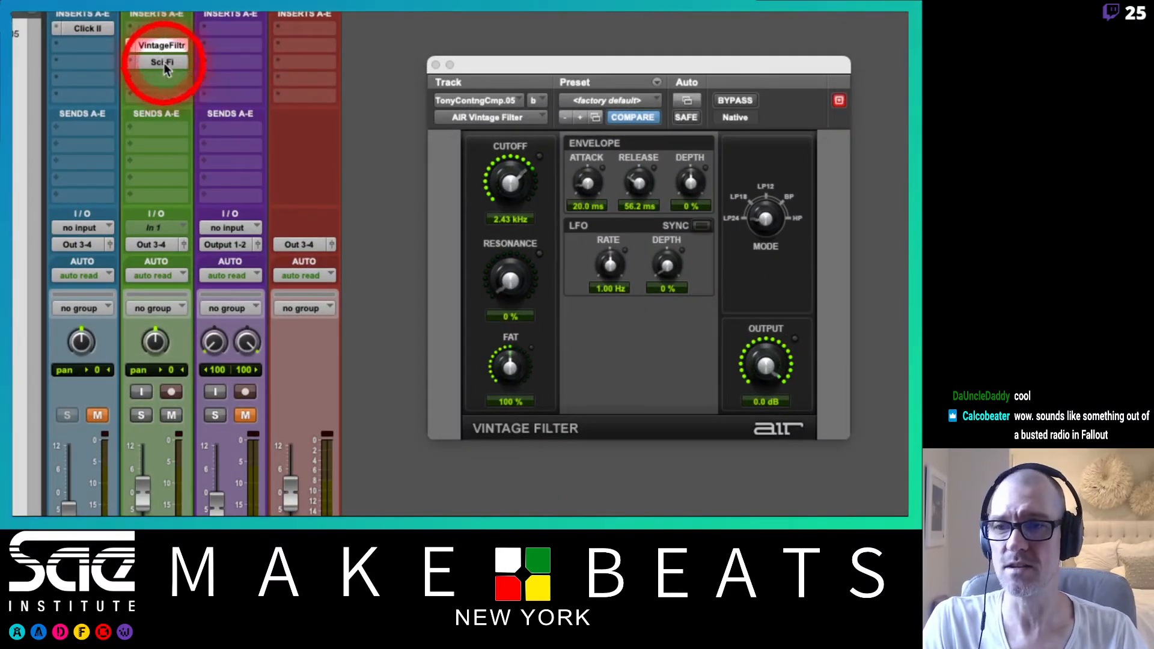
drag(163, 59, 153, 110)
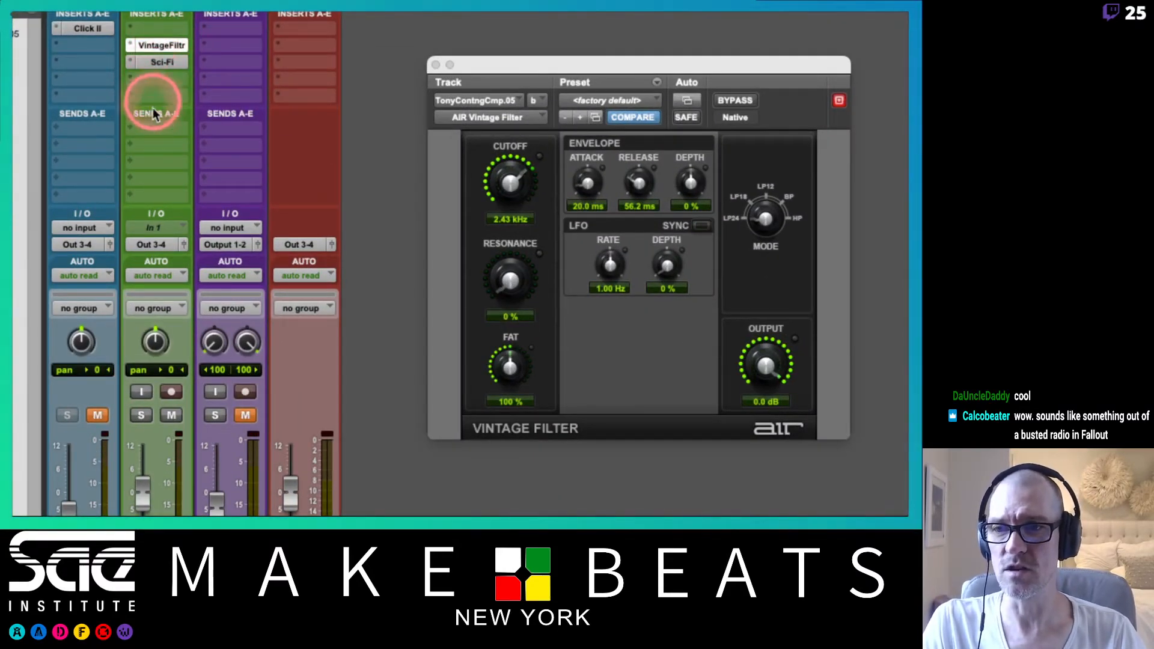
drag(155, 63, 166, 47)
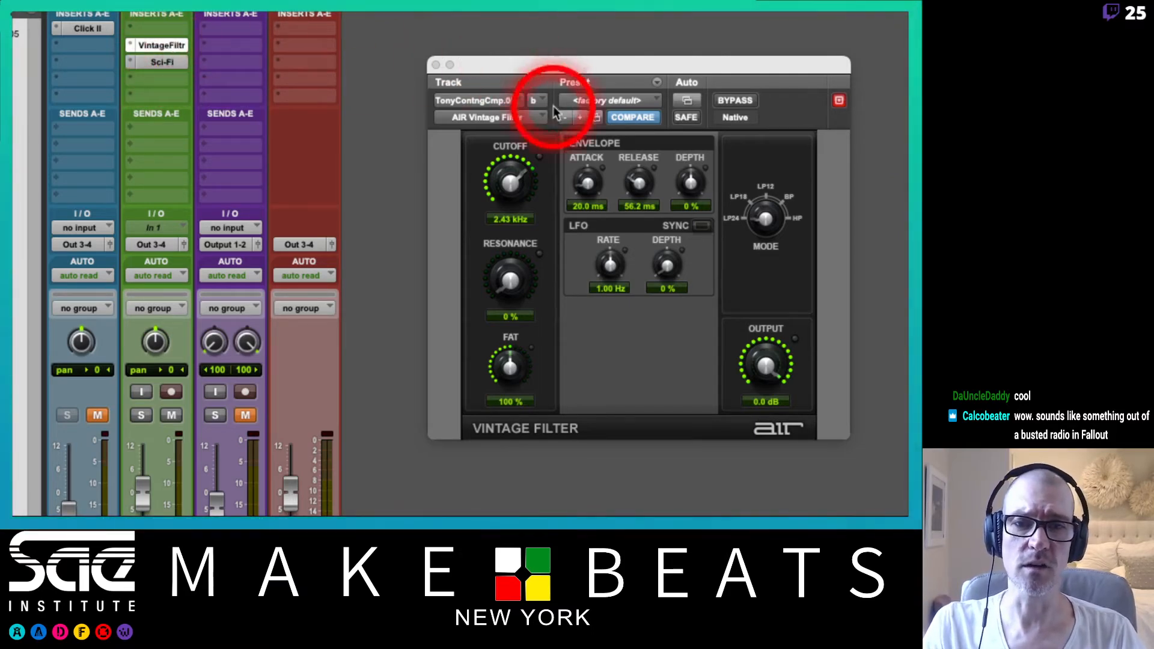
drag(511, 178, 521, 217)
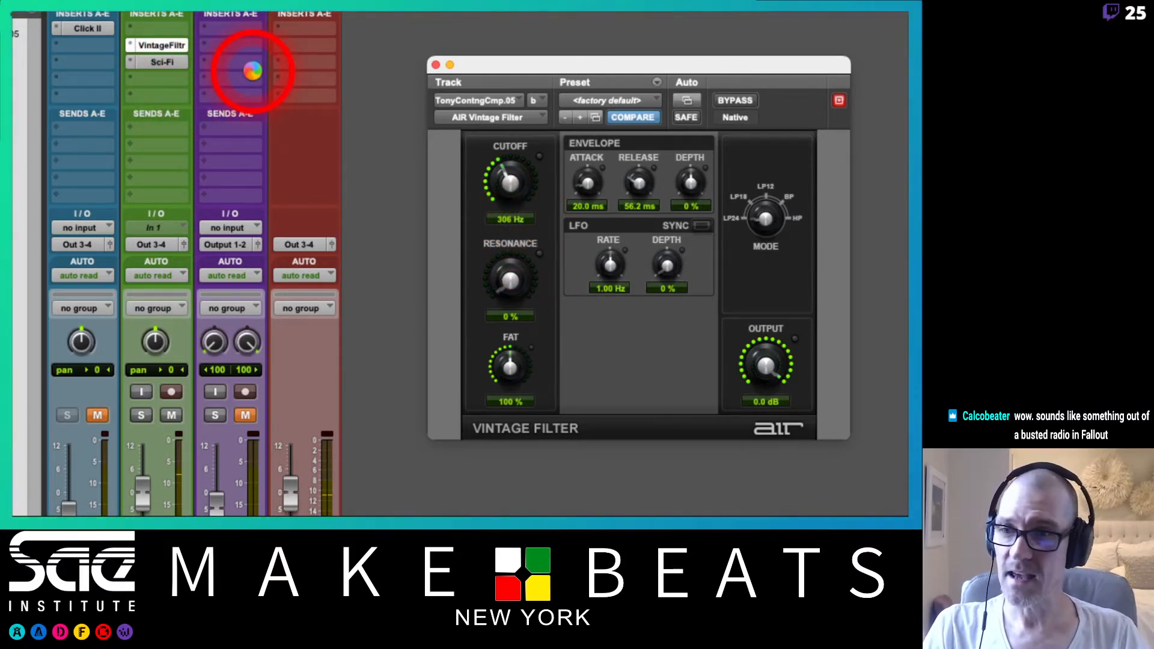
- Move Sci-Fi back to the vocal track's first insert slot, above the Vintage Filter, and open the filter's cutoff to 20.0 kHz
click(161, 31)
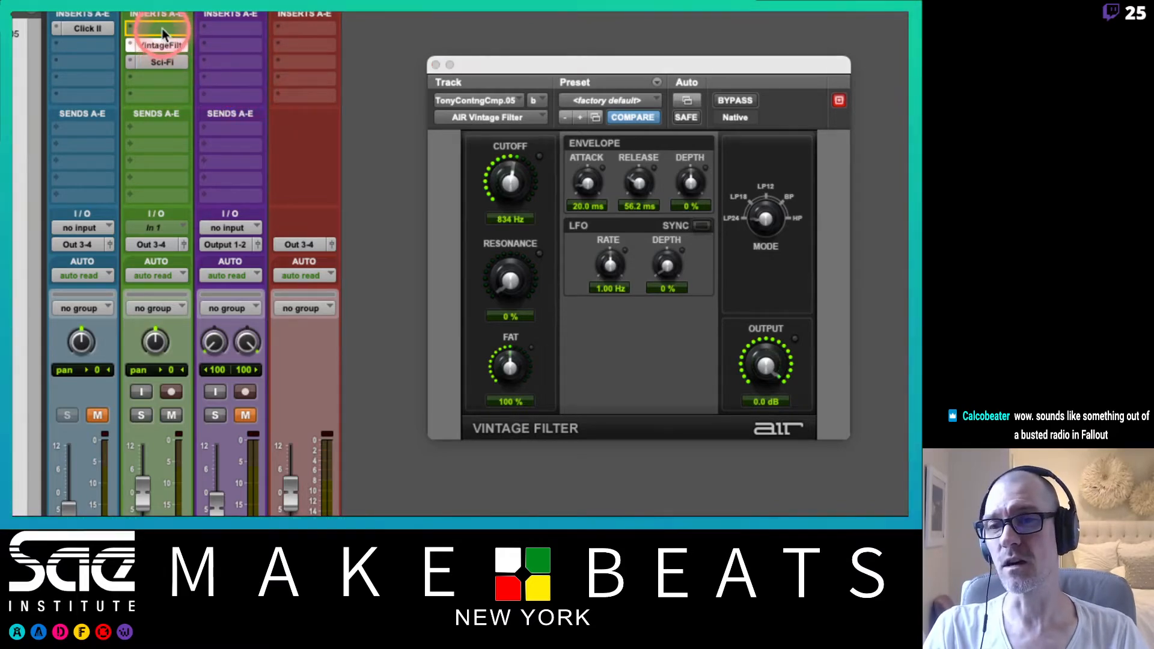
drag(162, 33, 157, 33)
drag(510, 179, 498, 71)
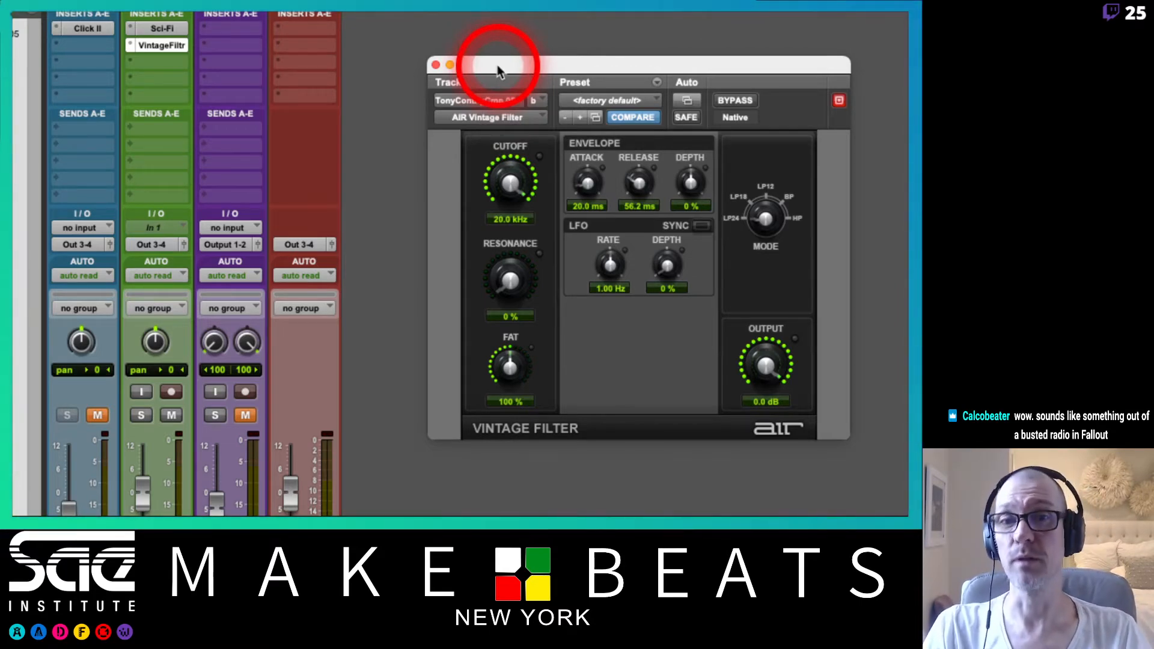
drag(498, 71, 515, 99)
click(522, 269)
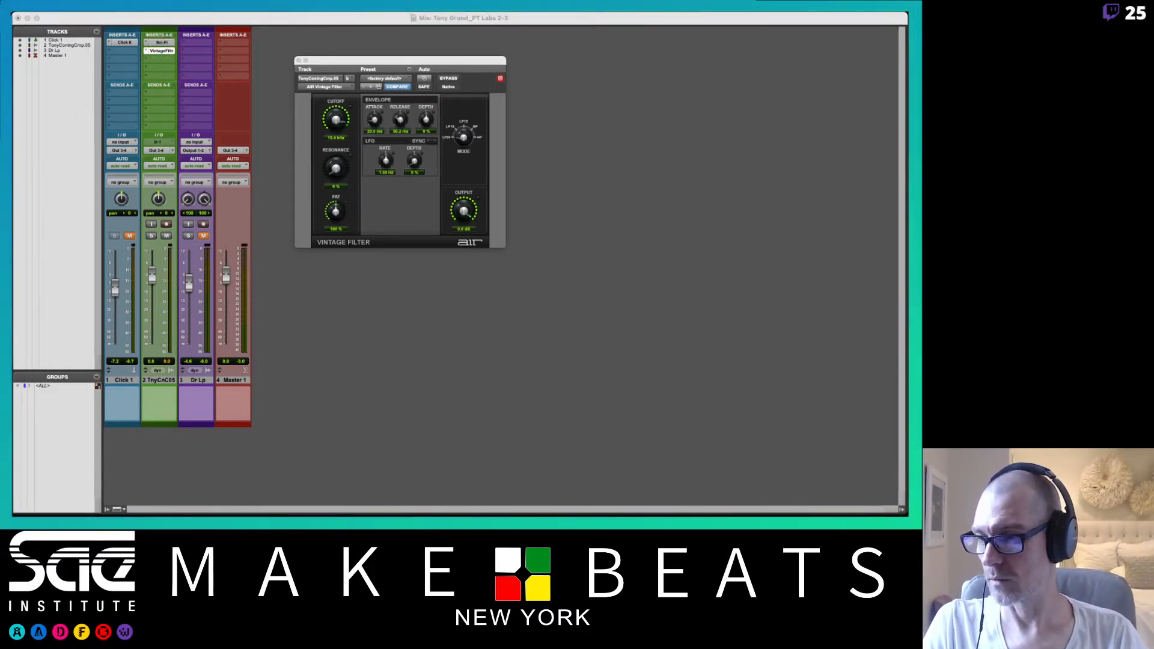
- Switch to the notes in 08 PT Plugins-AudioSuite.pdf, enlarge their window and go to the PT Plugins page on page 4
drag(12, 273, 244, 26)
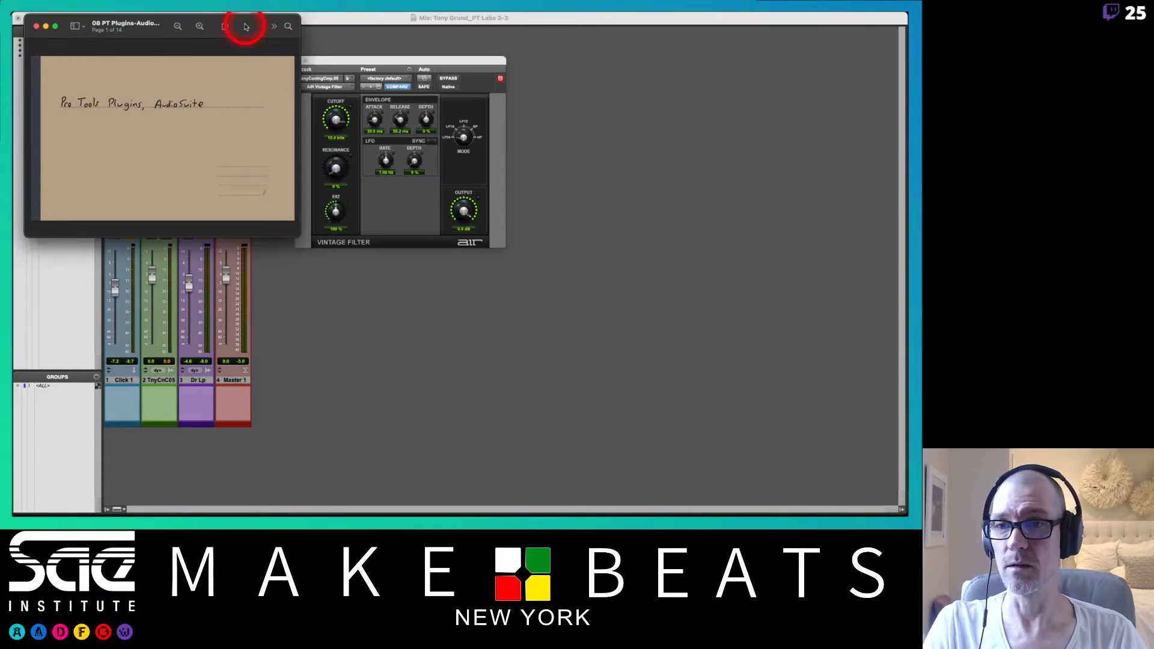
double_click(247, 25)
key(Right)
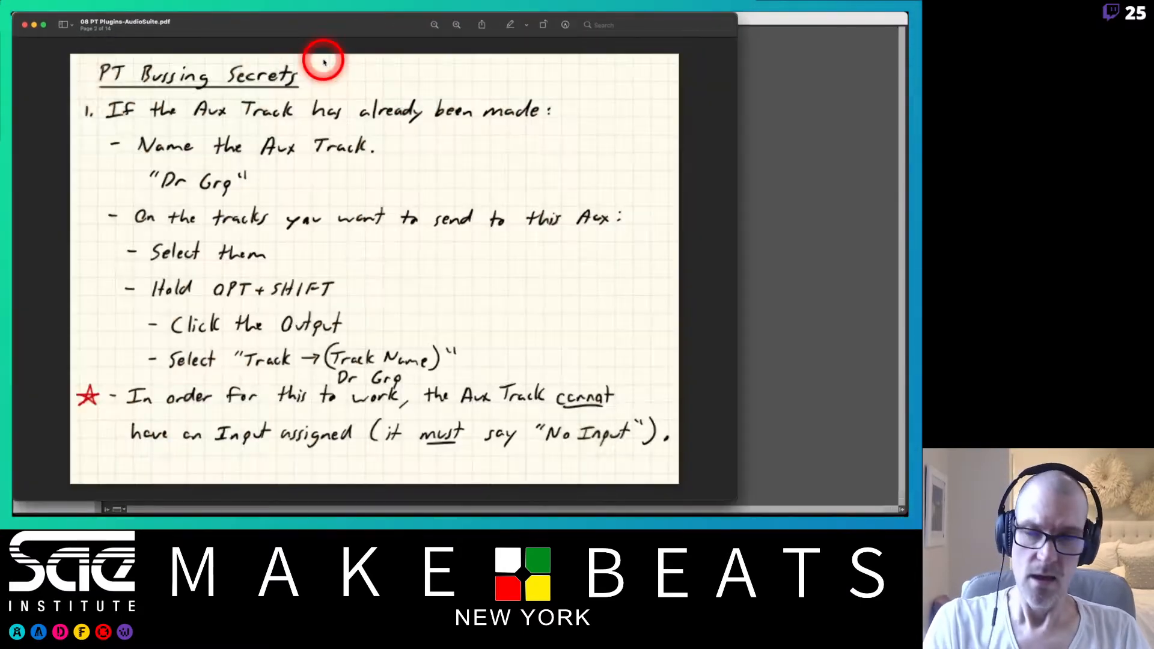
key(Right)
key(Right)
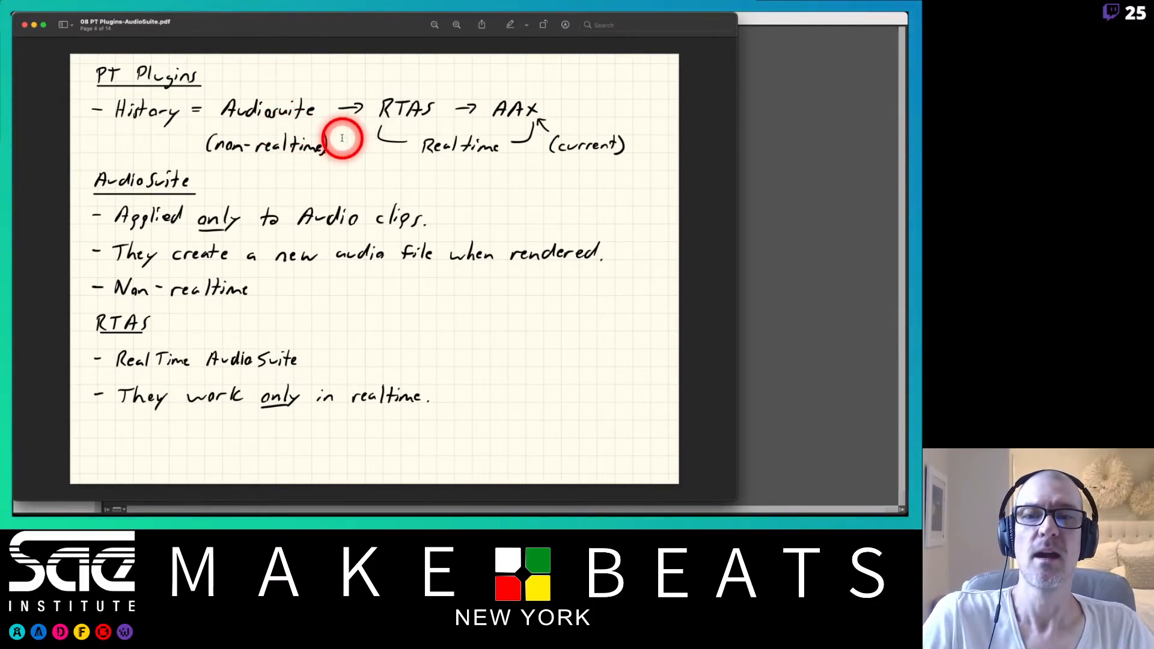
- Read the notes on AudioSuite, RTAS and AAX plug-ins and on mono and stereo track compatibility on pages 4 and 5
key(Right)
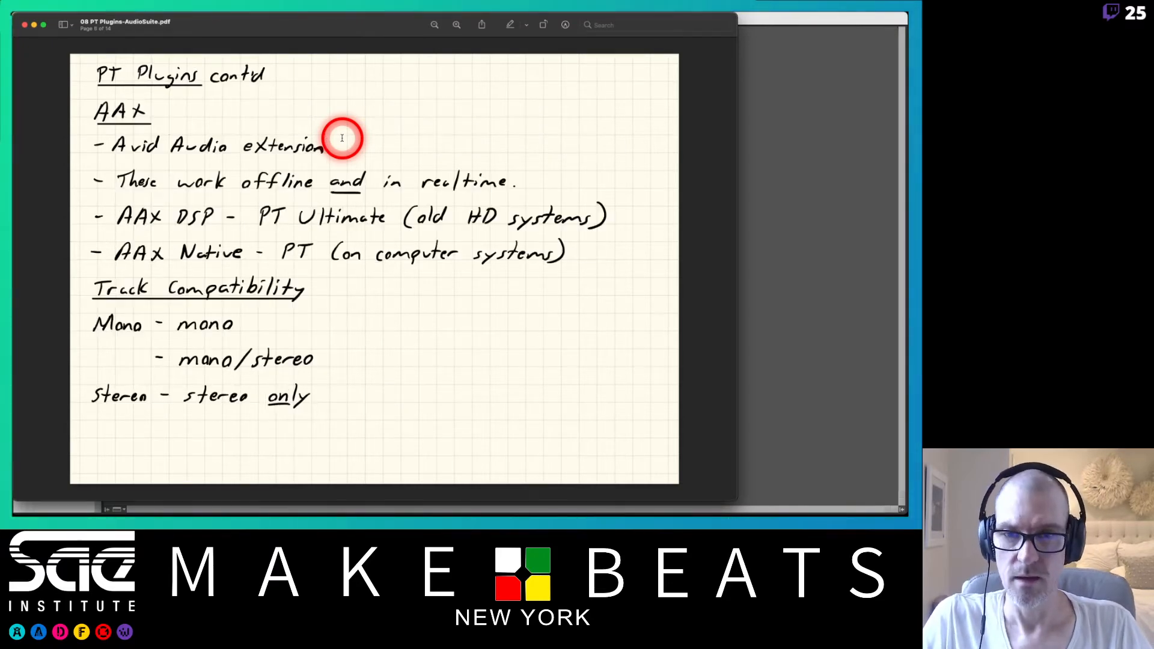
key(Left)
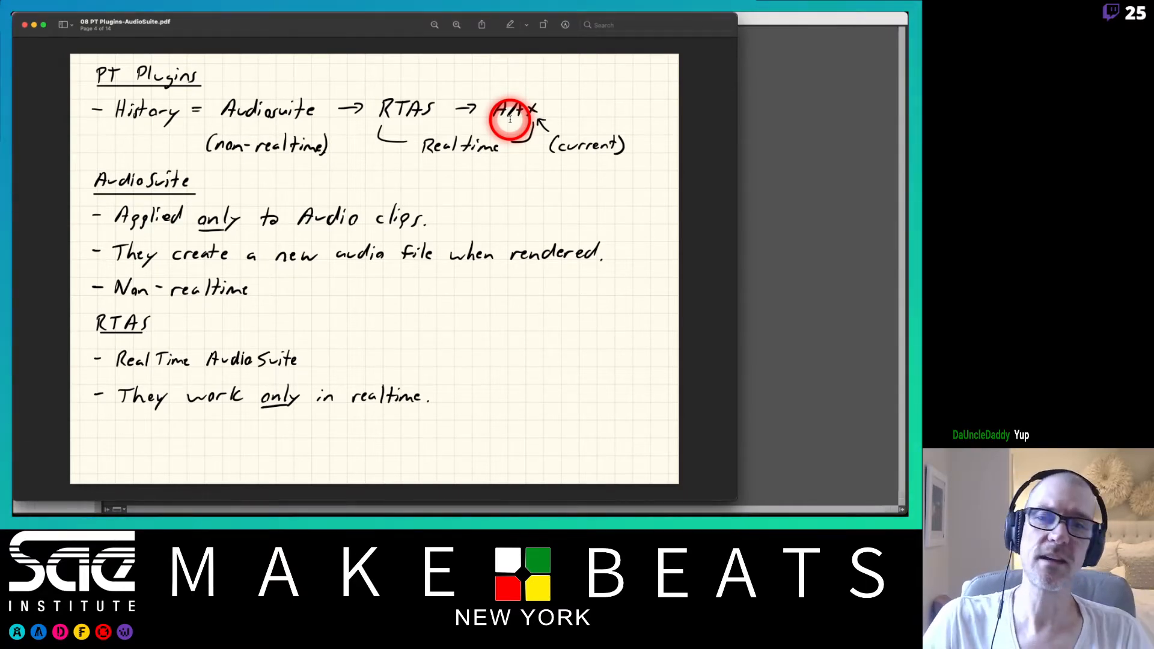
key(Down)
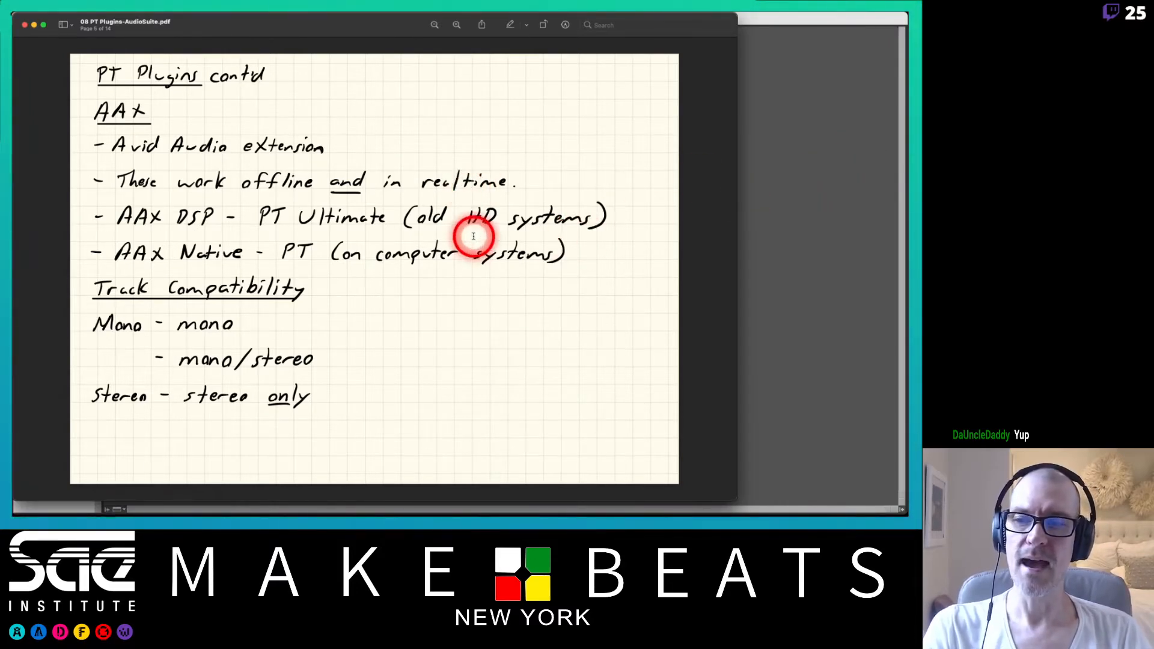
scroll(474, 237, down, 1)
- Return to the Pro Tools Mix window and close the Vintage Filter window
click(763, 156)
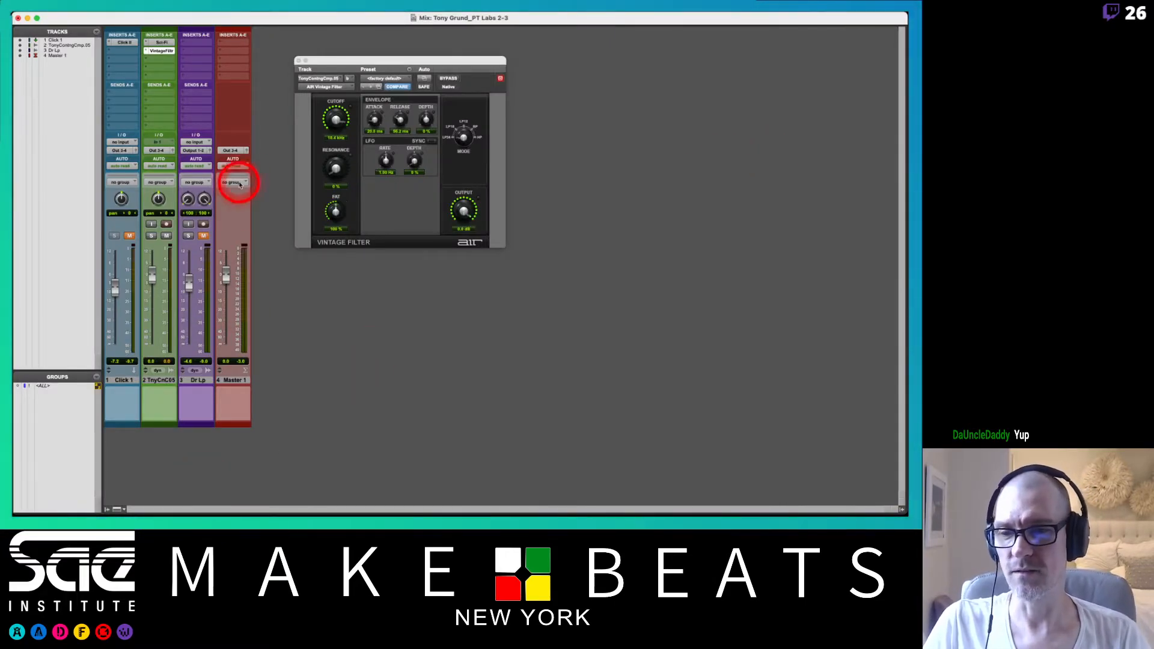
click(298, 60)
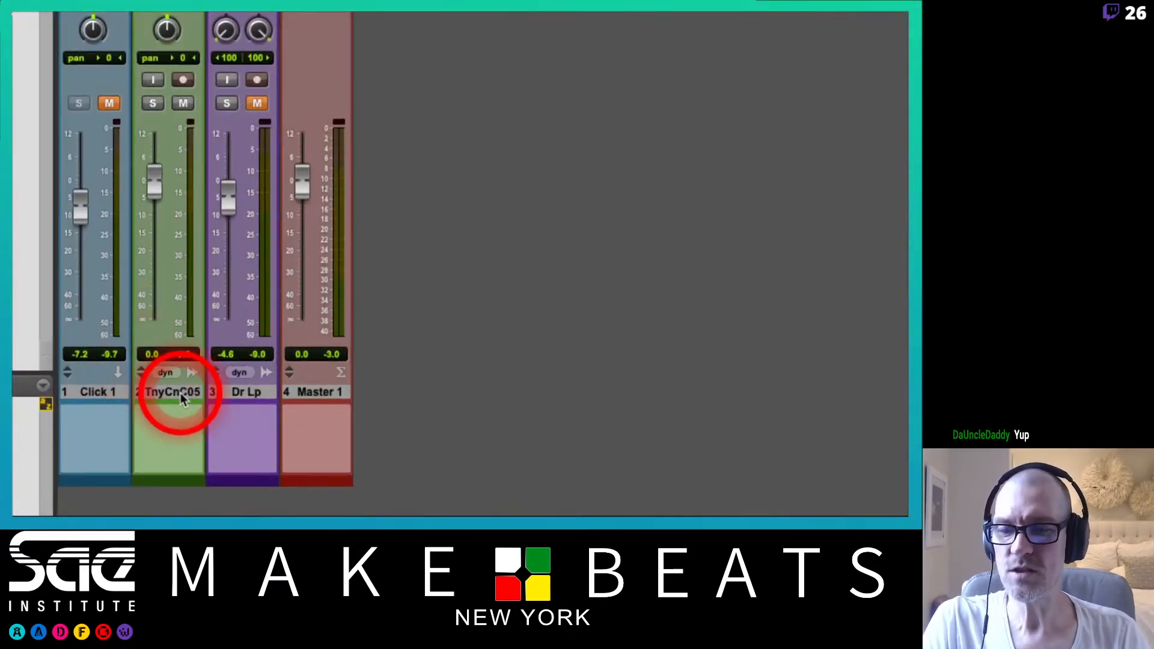
- Check the green vocal track's name dialog and the plug-in choices for its third insert slot, dismissing both
double_click(182, 398)
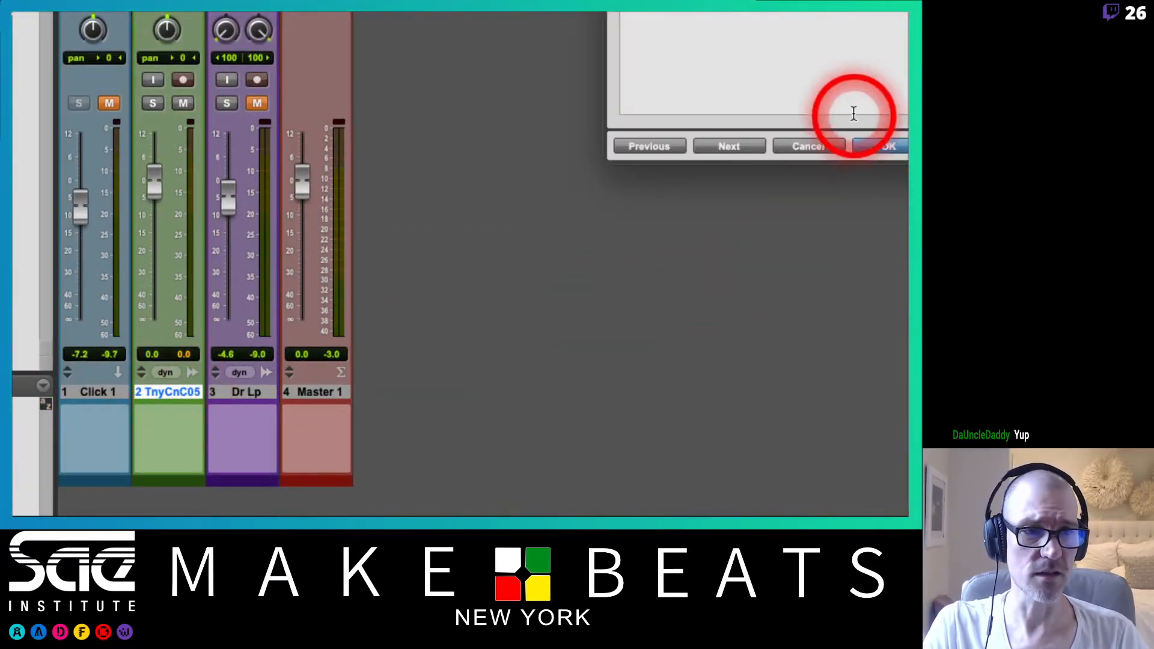
click(825, 145)
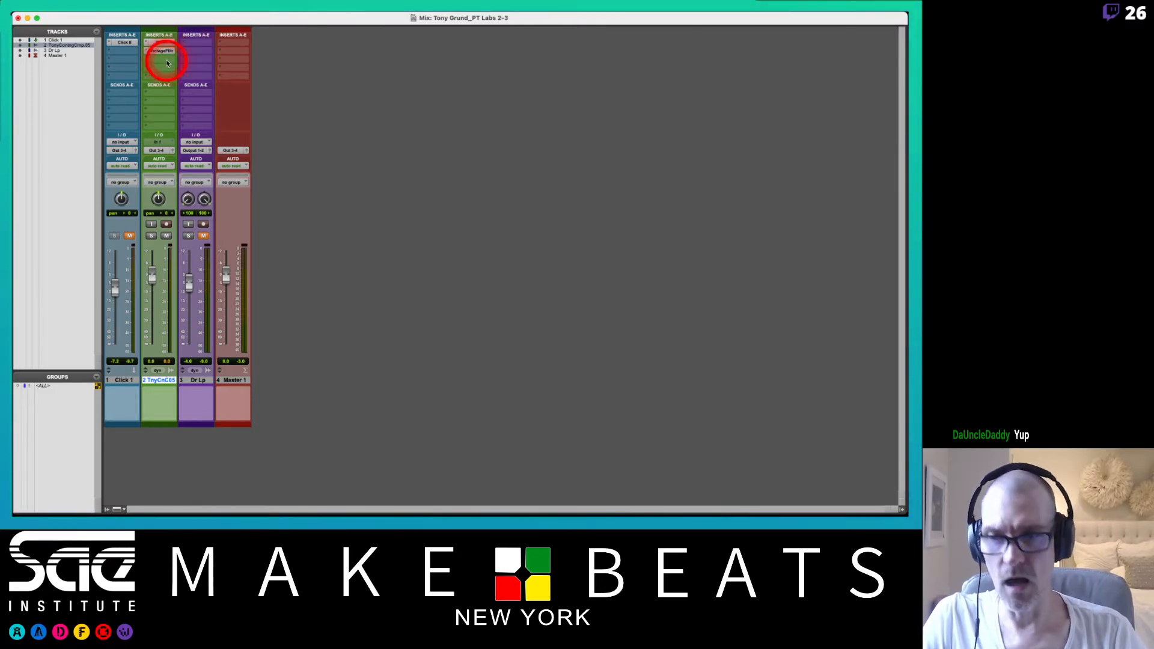
click(167, 64)
mouse_move(167, 62)
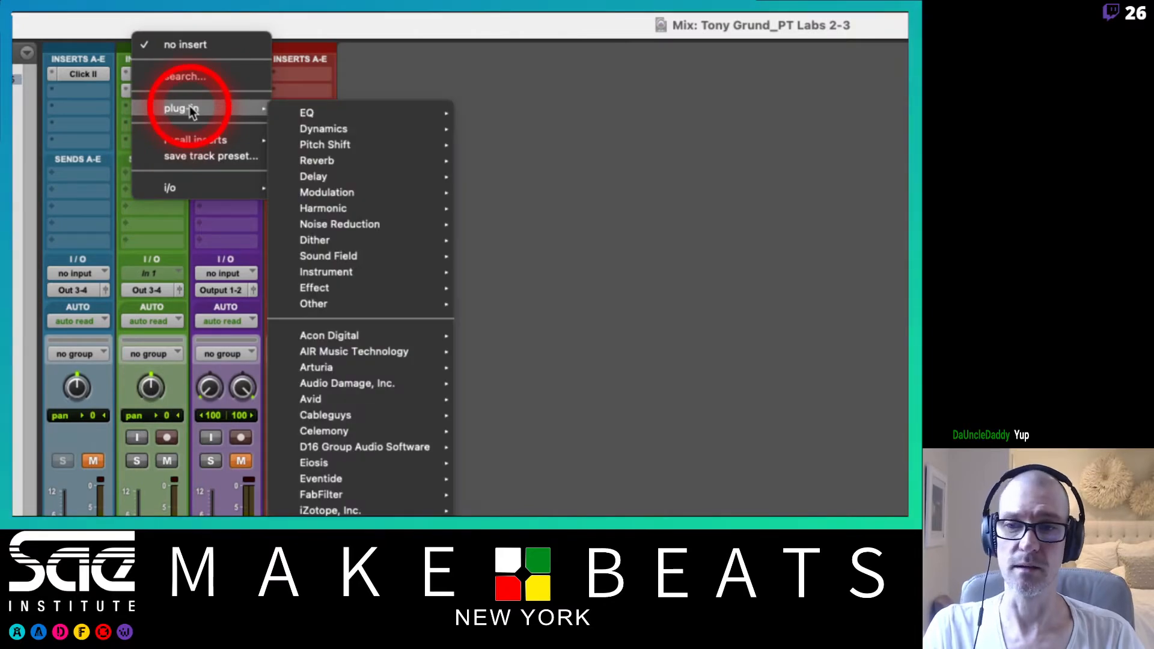
click(324, 66)
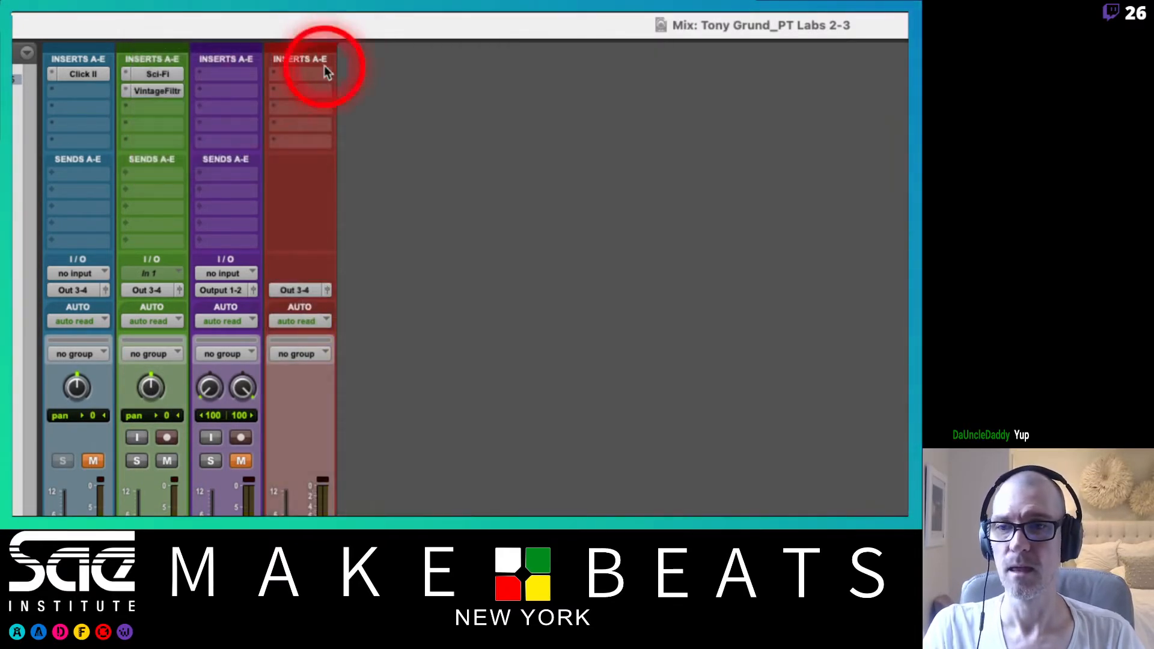
- Examine the multichannel and multi-mono plug-in choices for the Dr Lp track's third insert slot, inserting nothing
click(217, 106)
mouse_move(218, 108)
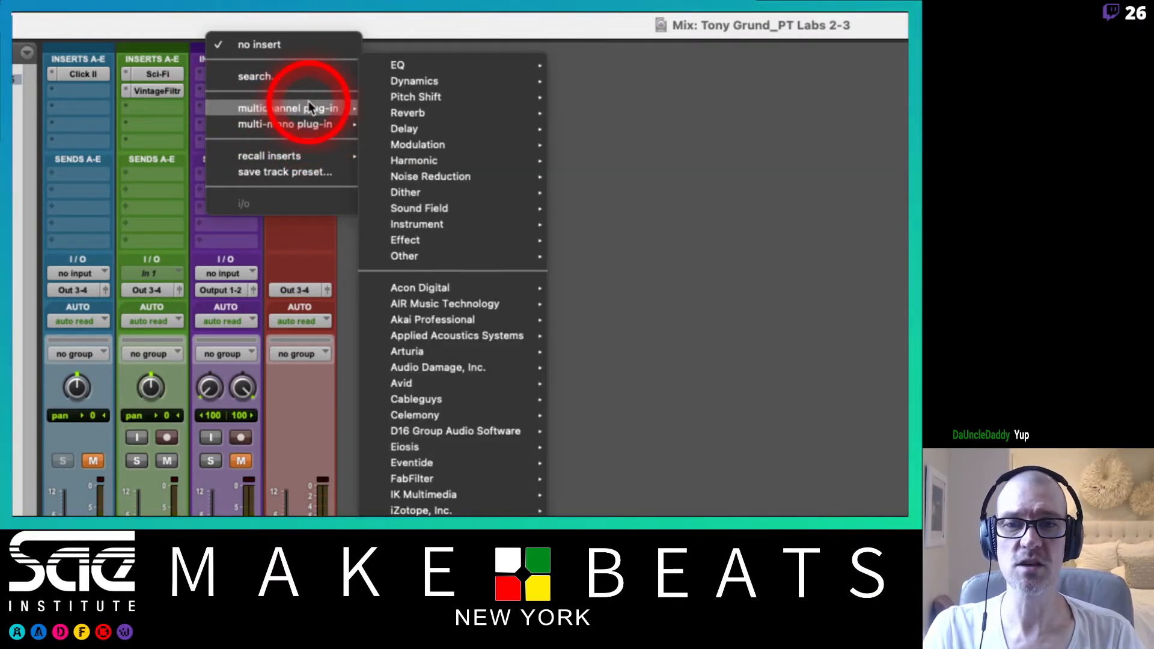
mouse_move(365, 101)
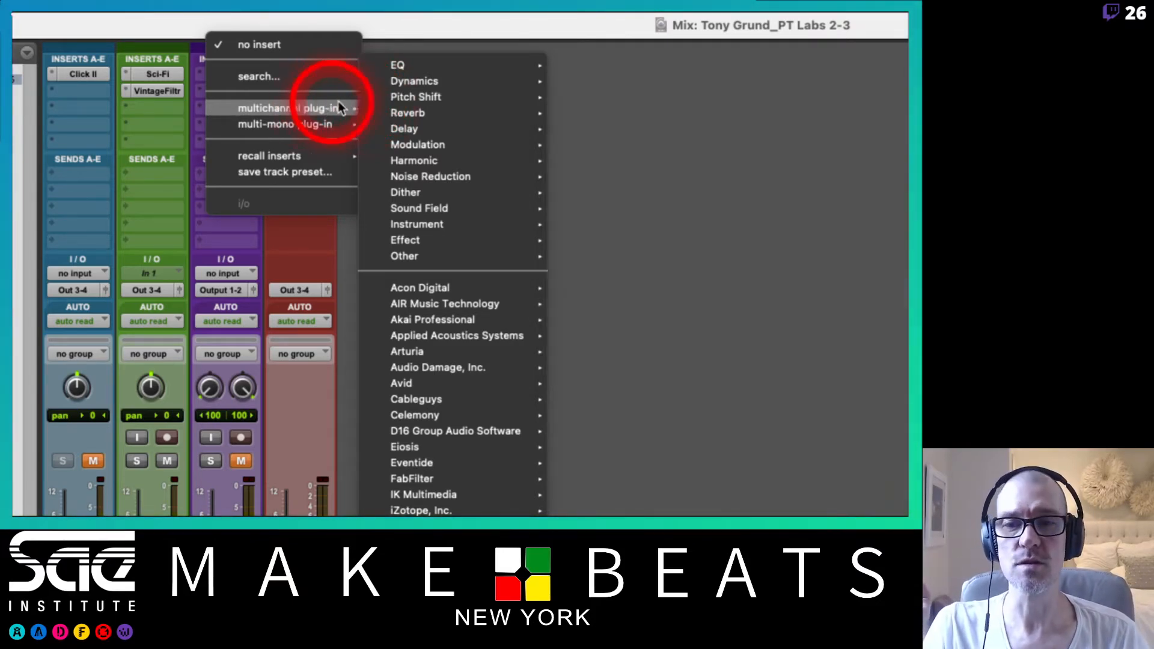
mouse_move(419, 84)
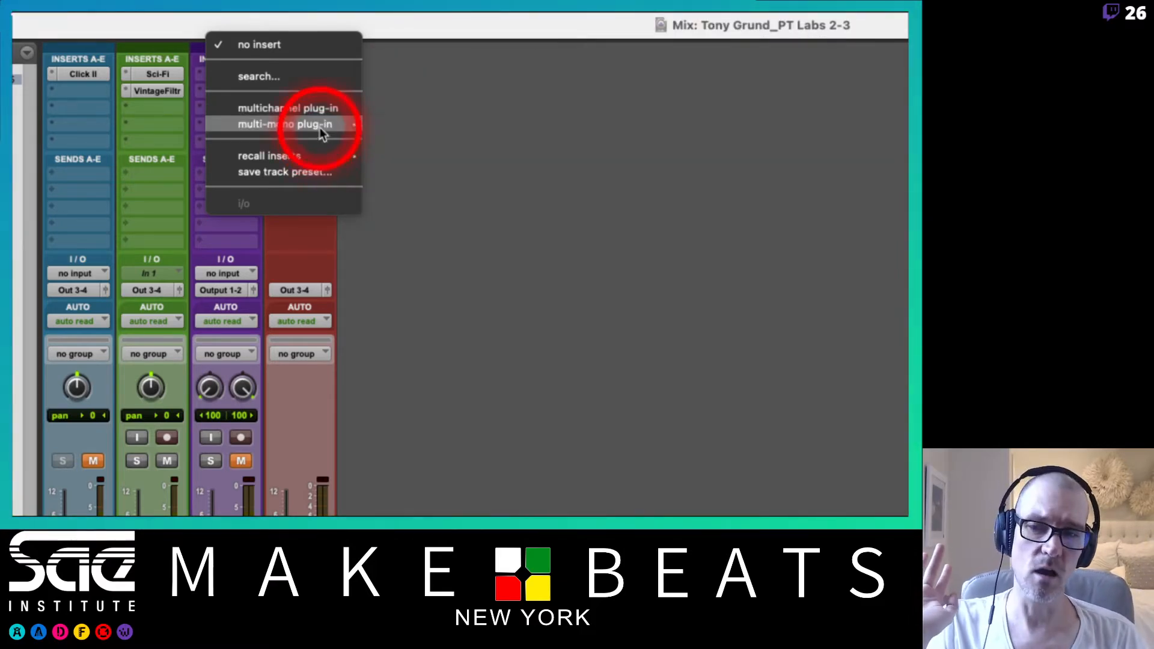
mouse_move(321, 132)
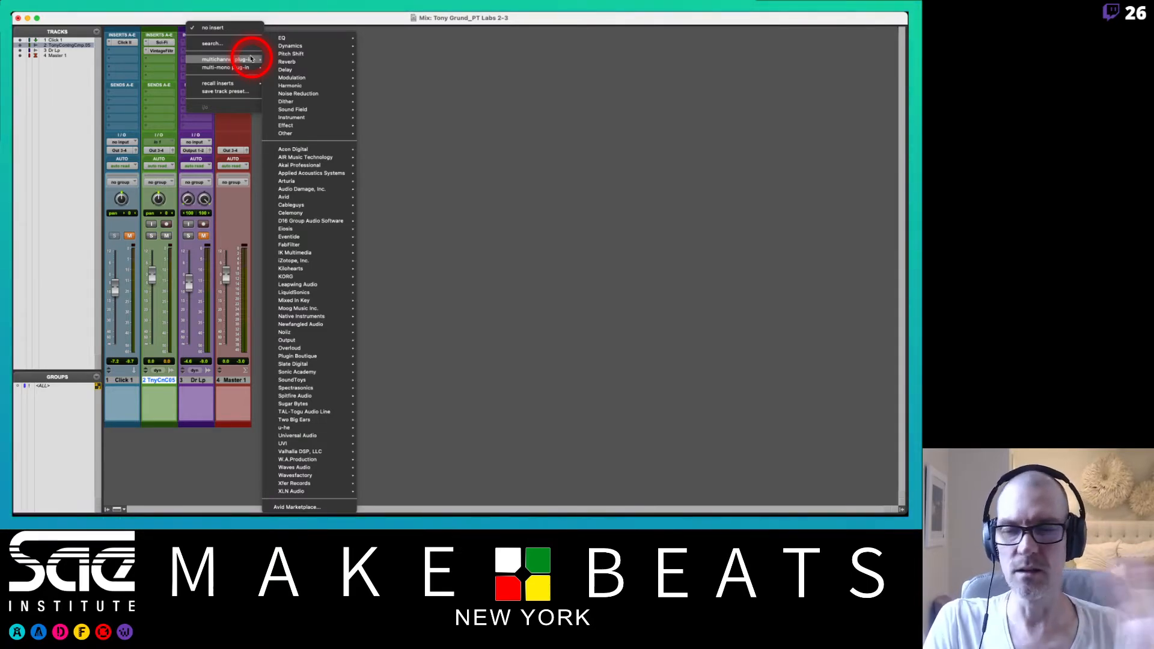
key(super+Tab)
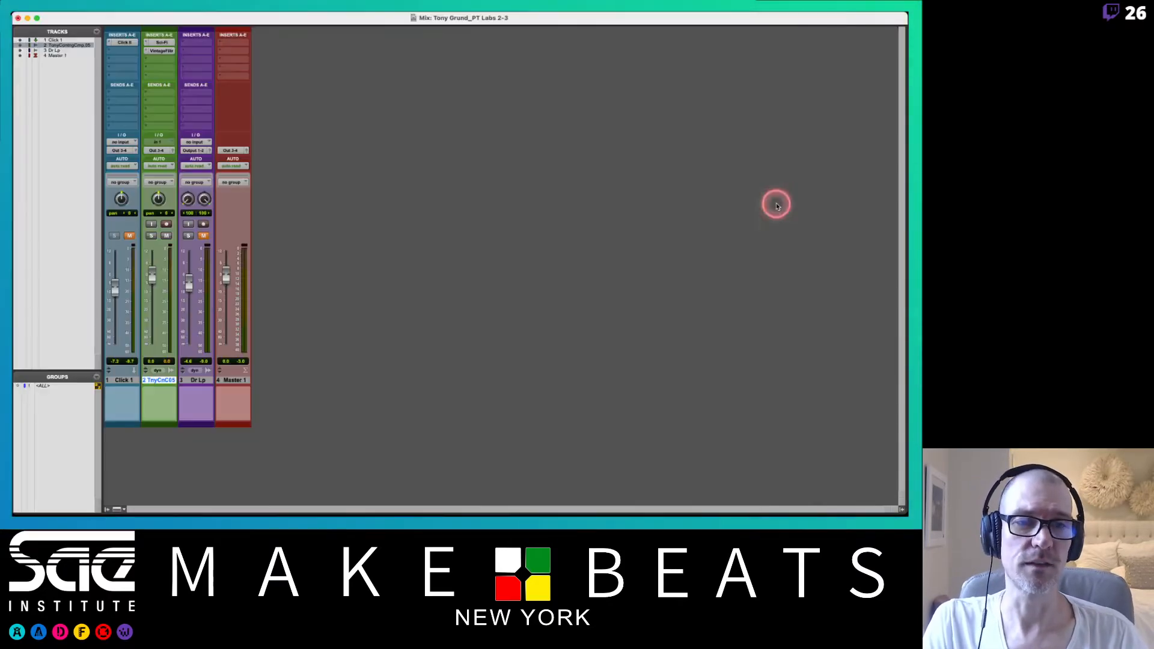
click(774, 201)
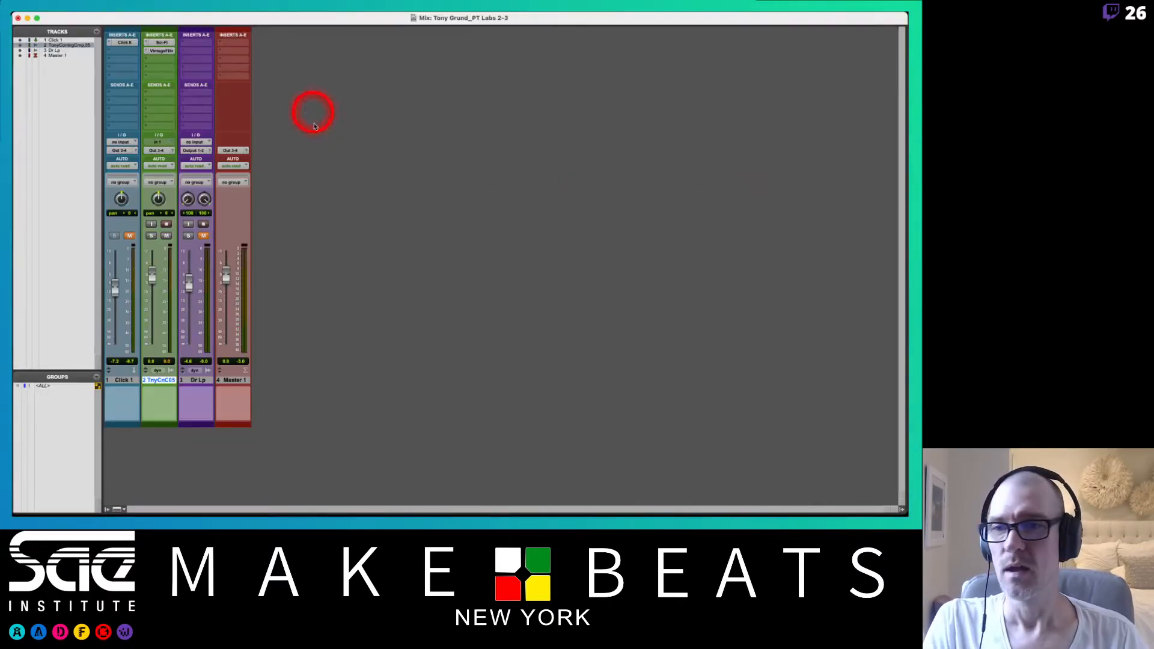
- Bypass the Sci-Fi and Vintage Filter inserts on the green vocal track from their insert slots
click(160, 54)
click(123, 68)
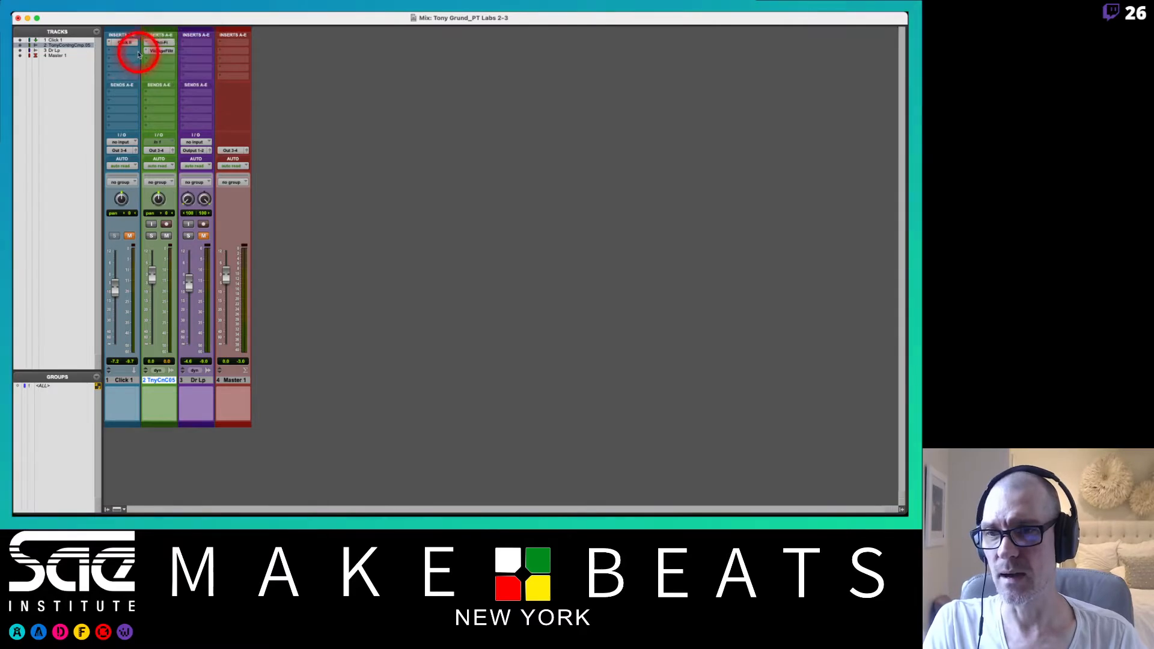
super+click(155, 52)
super+click(160, 42)
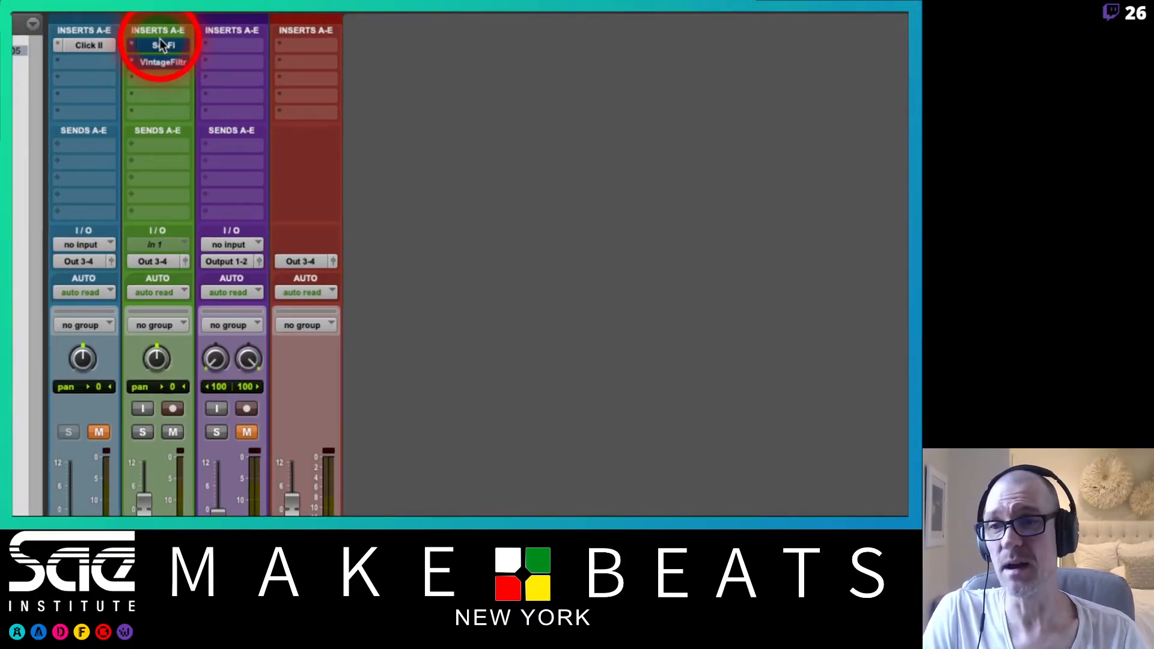
super+click(160, 44)
super+click(160, 58)
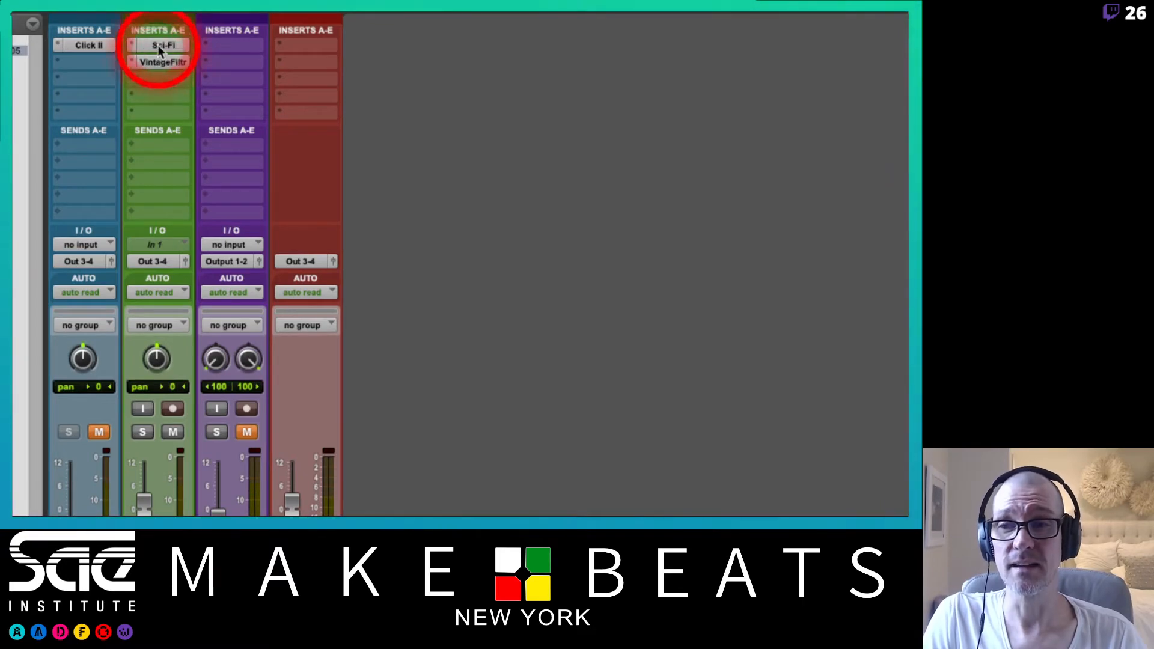
super+click(160, 45)
super+click(160, 60)
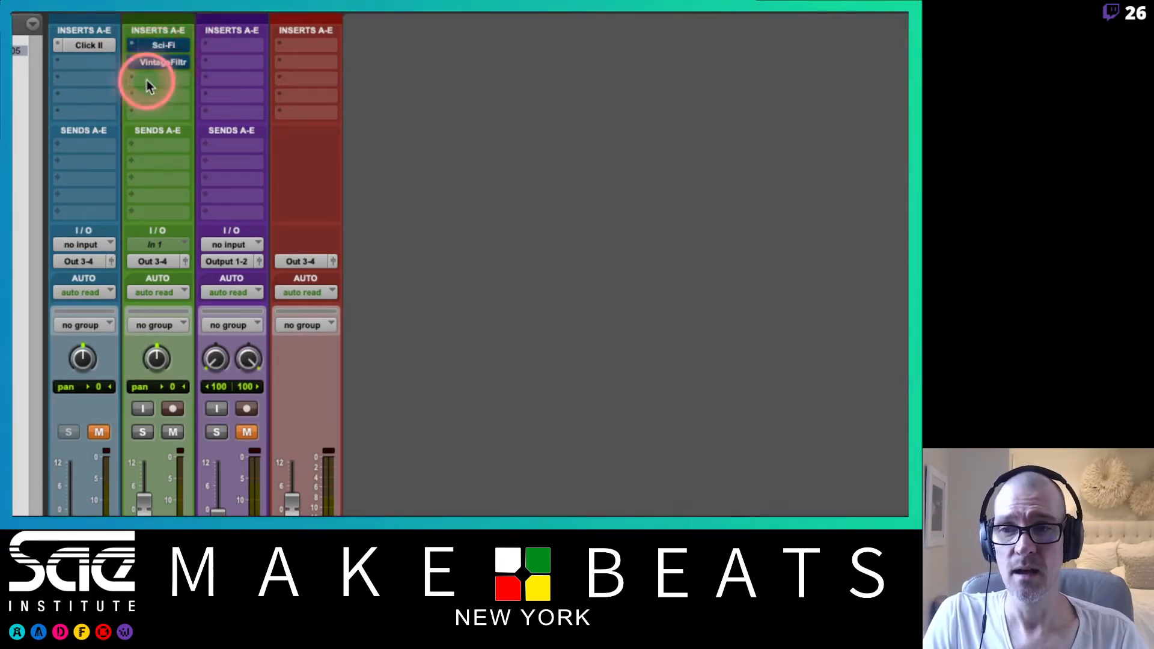
- Insert the mono Mod Delay III delay in the green vocal track's third insert slot
click(147, 81)
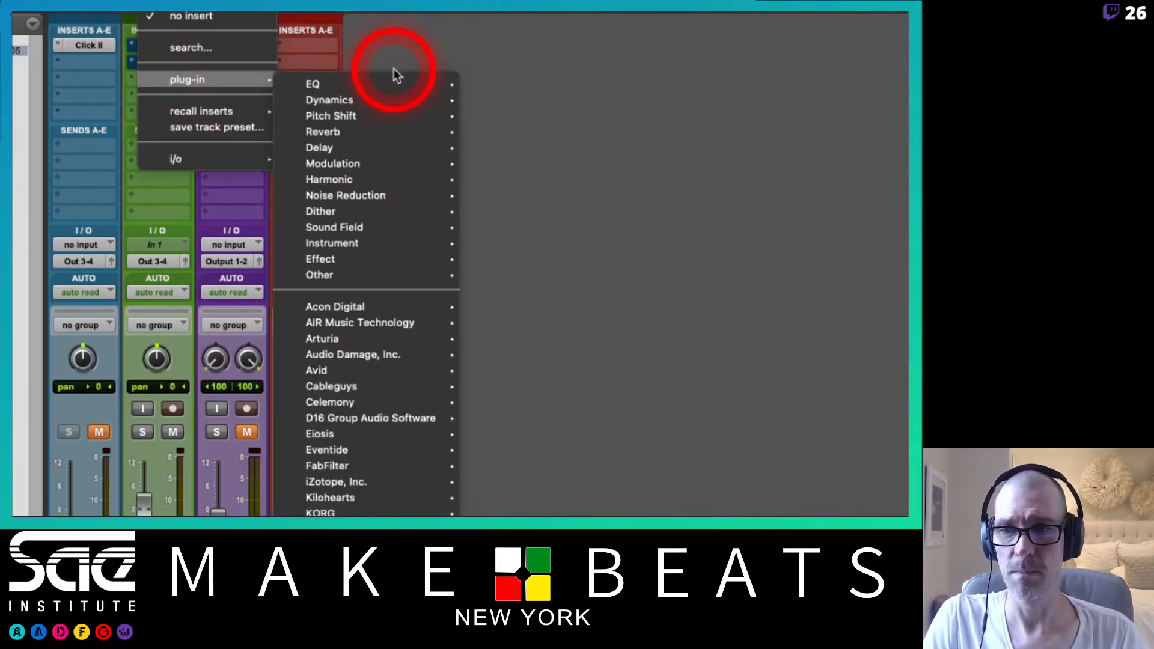
mouse_move(370, 143)
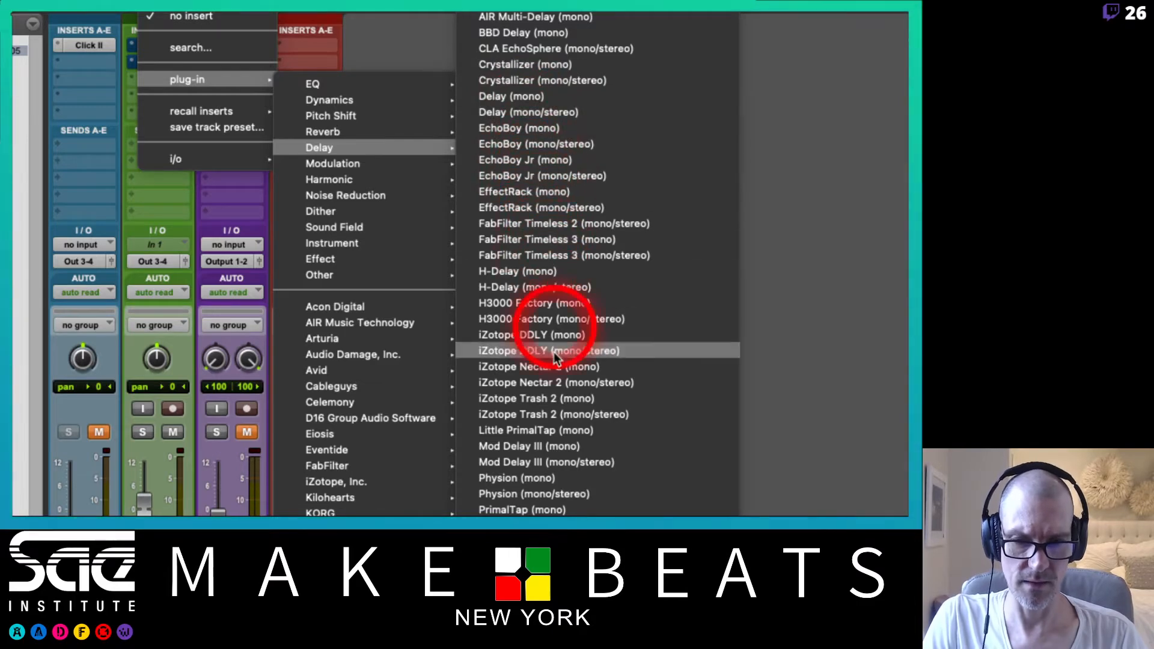
click(542, 448)
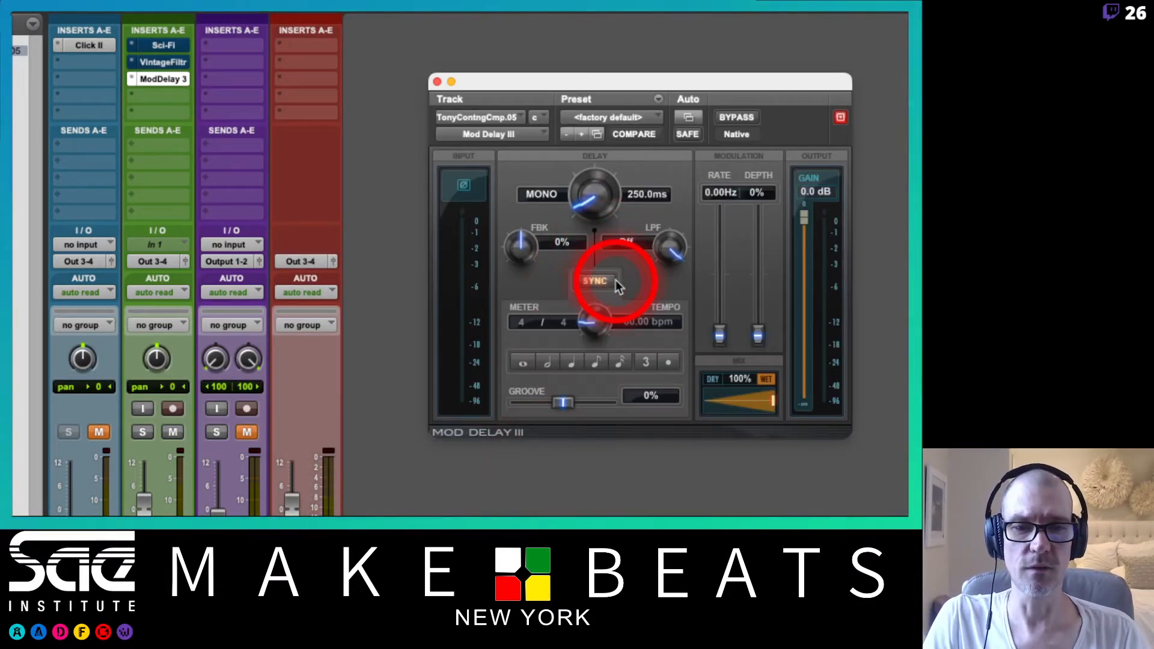
- Set the mono Mod Delay III's feedback to 53% and its low-pass filter to 1206 Hz
drag(522, 248, 519, 214)
drag(563, 83, 480, 55)
click(576, 216)
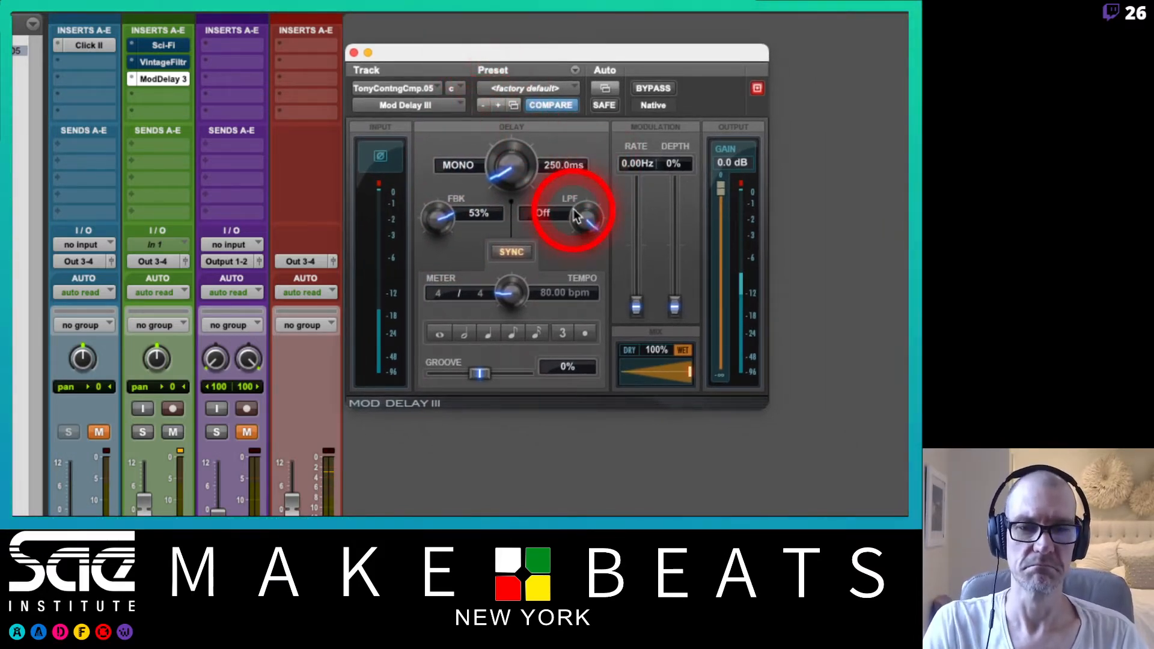
drag(576, 217, 601, 307)
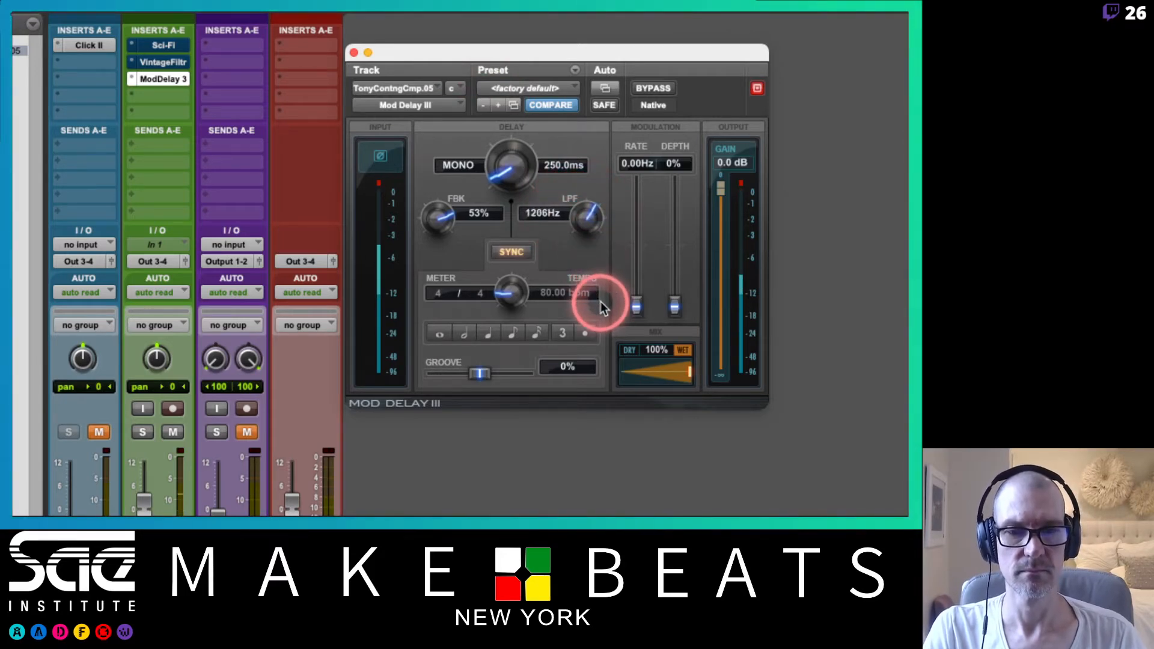
click(602, 307)
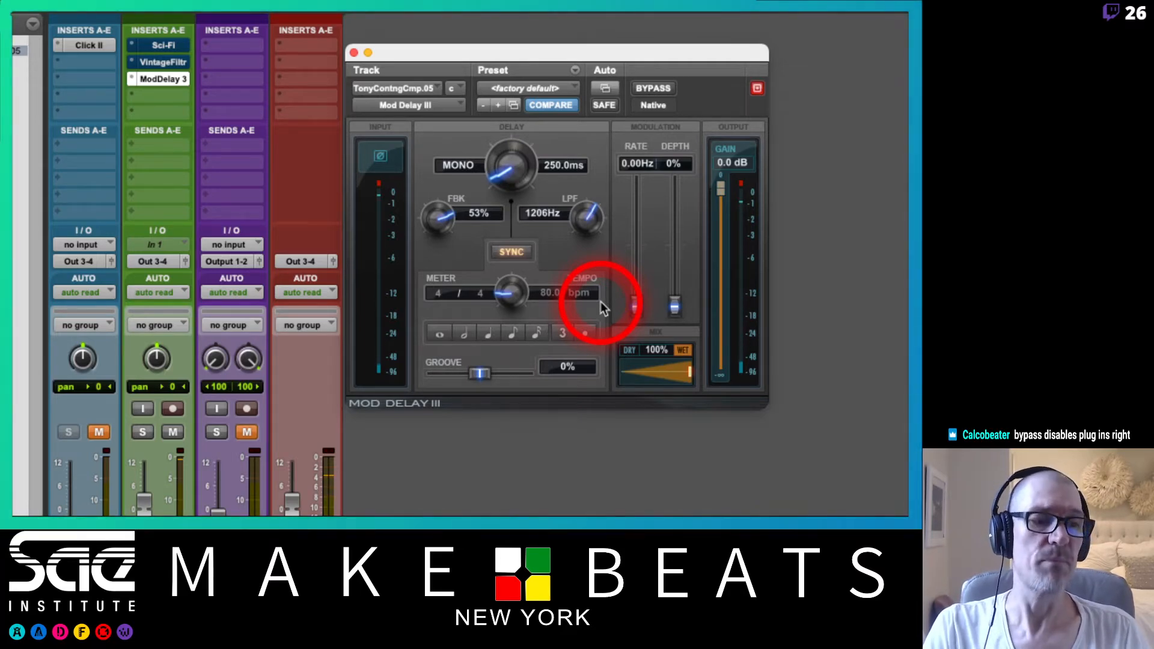
- Compare the vocal playback with the mono Mod Delay III bypassed and active
click(649, 90)
key(space)
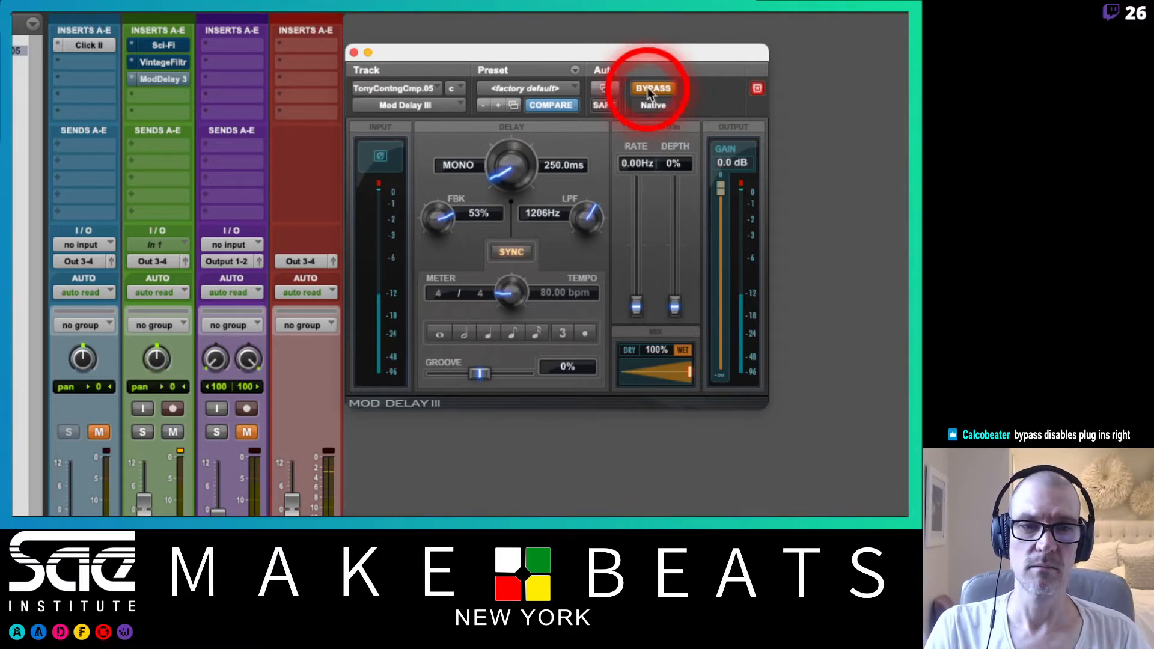
click(647, 88)
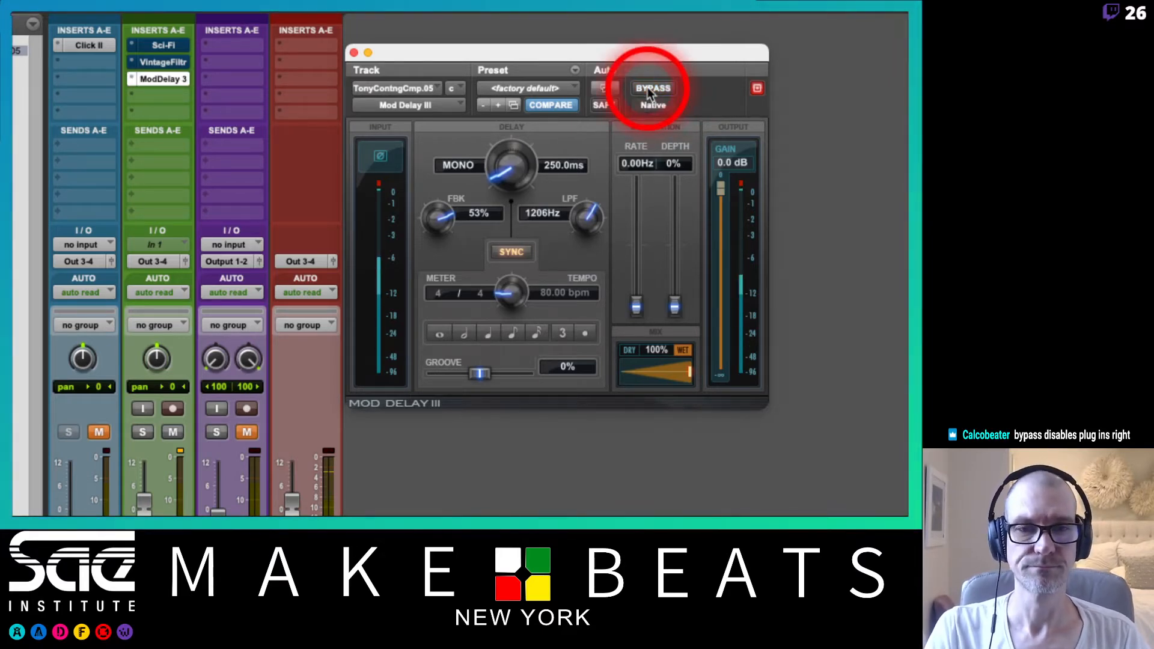
- Set the mono Mod Delay III's wet/dry mix to 50%
click(554, 259)
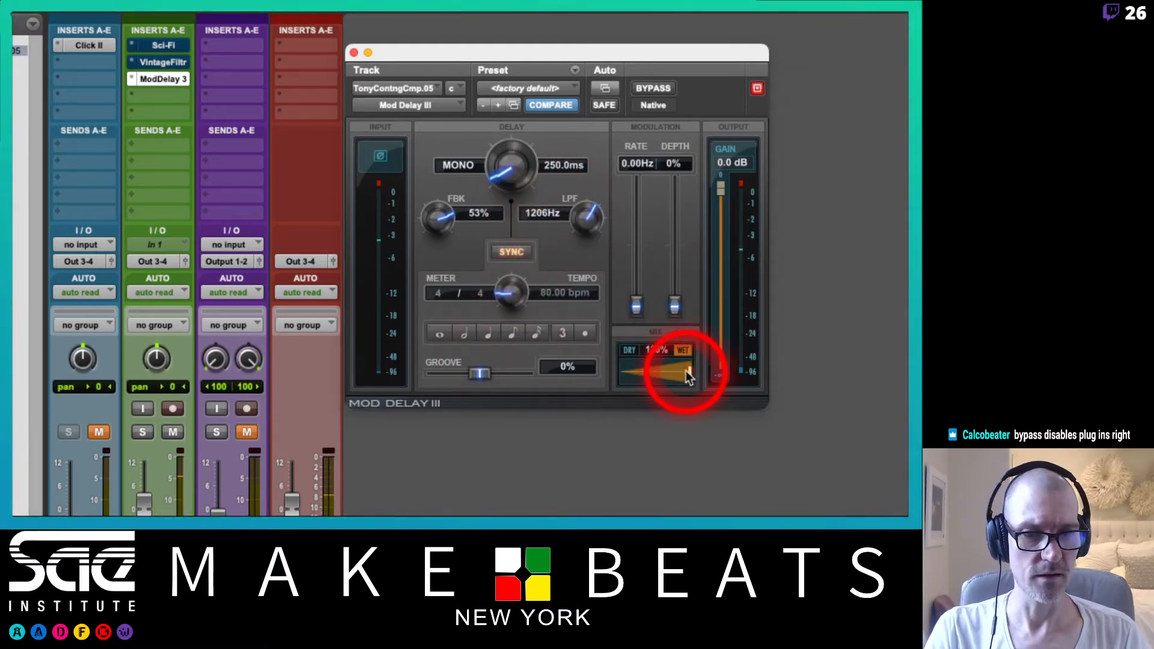
drag(687, 370, 641, 388)
click(642, 384)
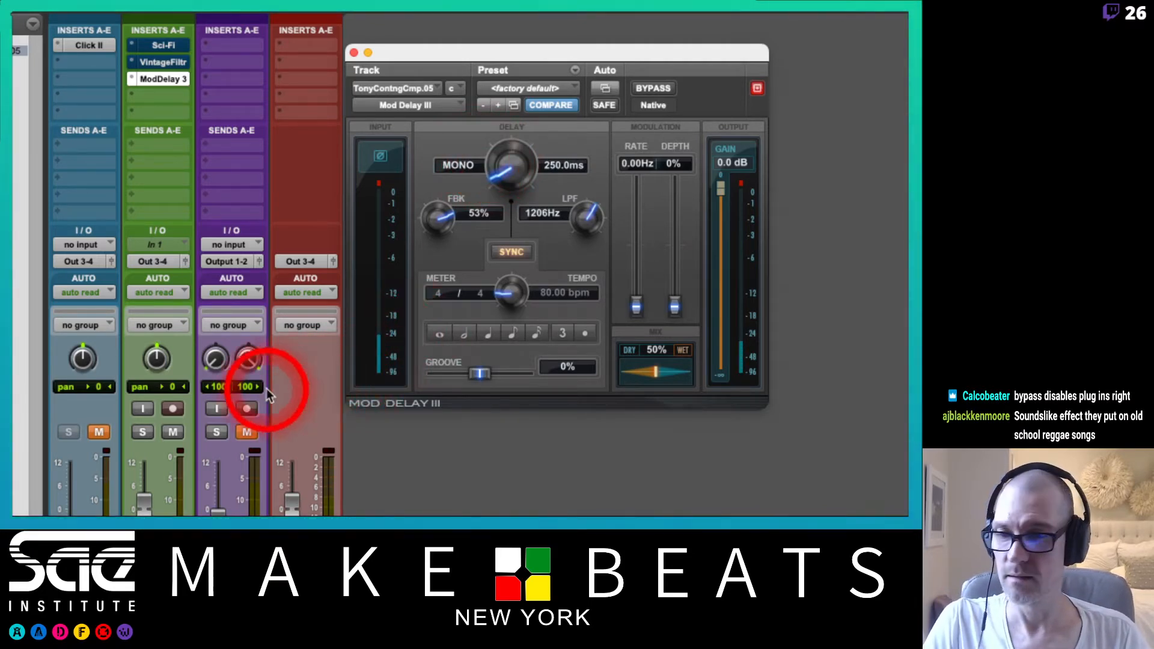
- Pan the green vocal track about 89 to the left to audition it, and reset the pan to center
click(155, 361)
mouse_move(155, 362)
mouse_down()
mouse_move(147, 276)
mouse_move(155, 442)
mouse_move(146, 276)
mouse_move(160, 408)
mouse_move(167, 361)
mouse_move(165, 351)
mouse_move(155, 469)
mouse_move(146, 138)
mouse_move(143, 259)
mouse_move(160, 370)
mouse_up()
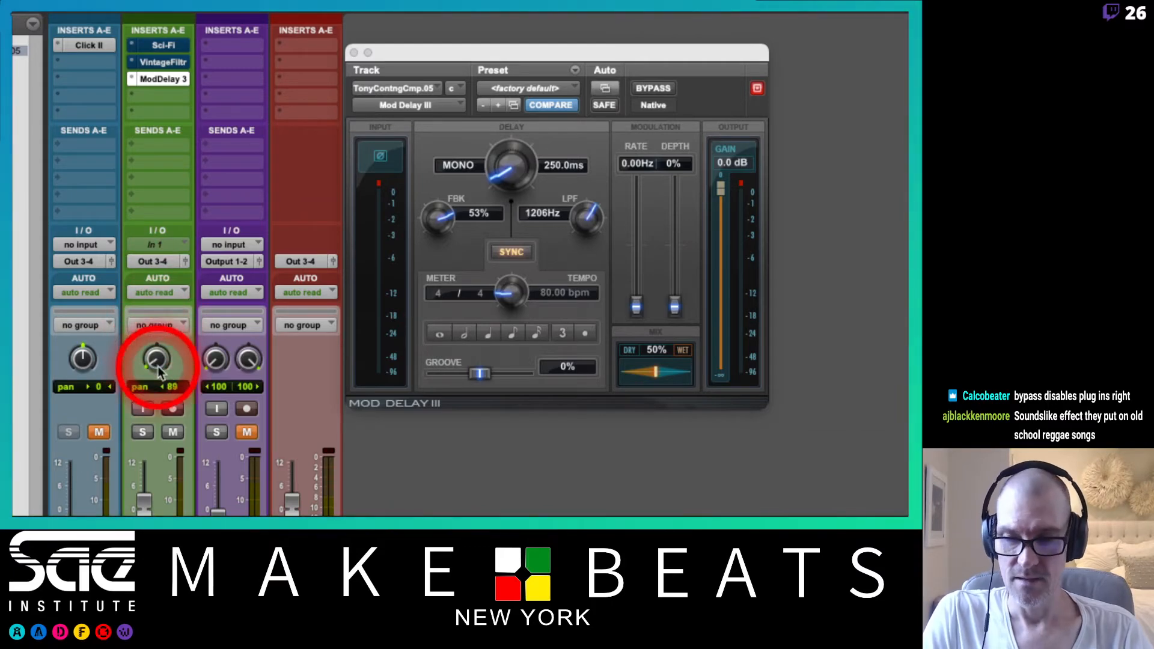
alt+click(159, 369)
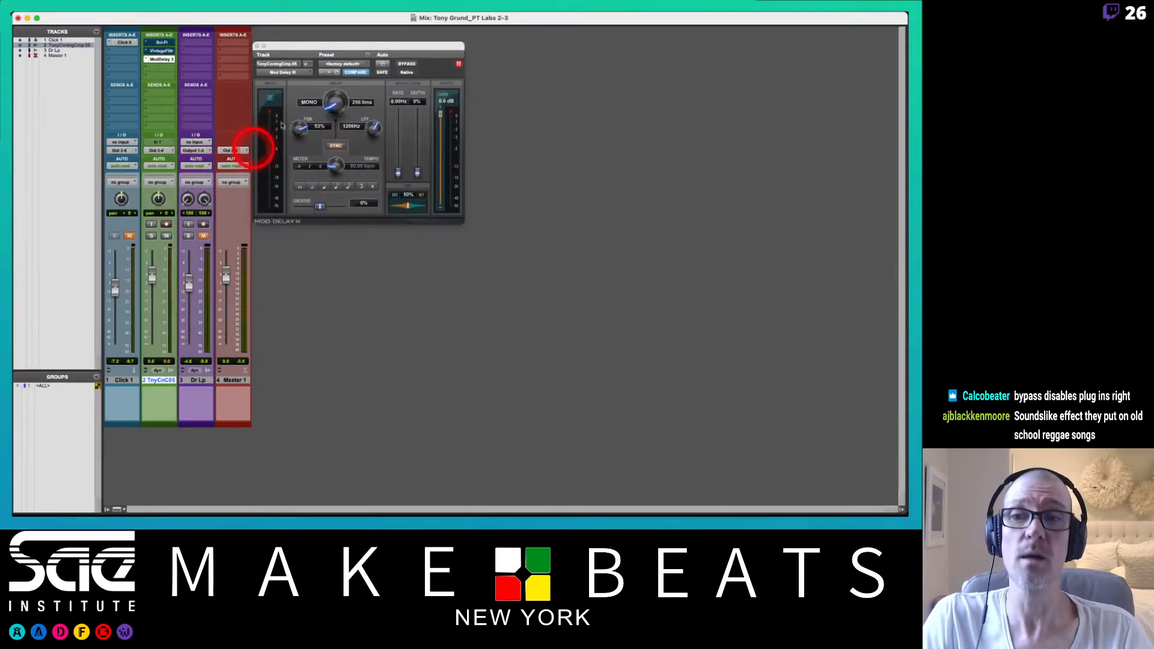
- Move the mono Mod Delay III window away from the channel strips and close it
drag(295, 48, 404, 45)
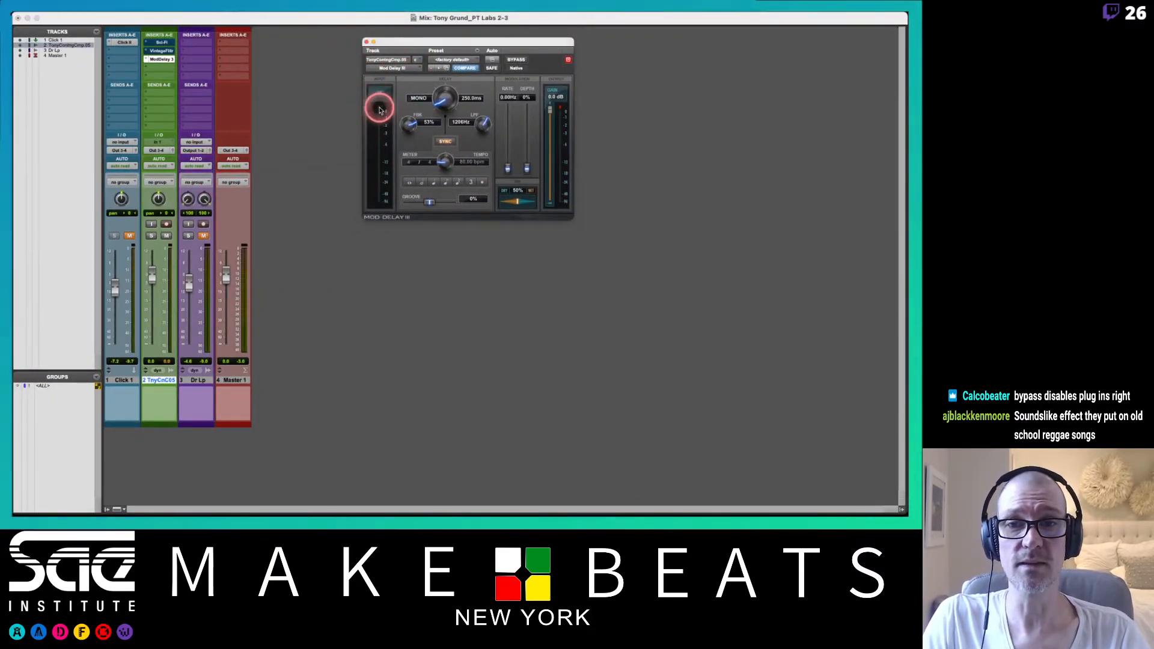
click(366, 42)
click(367, 42)
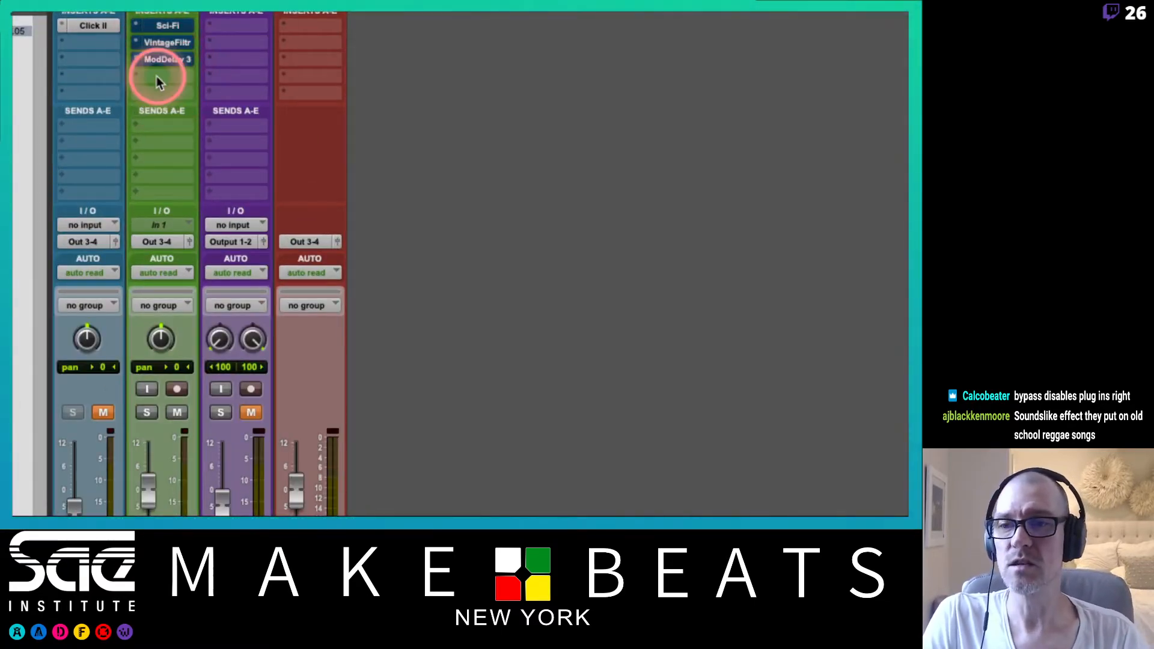
- Insert Mod Delay III (mono/stereo) in the green vocal track's fourth slot and reposition its window beside the track
click(157, 76)
mouse_move(156, 76)
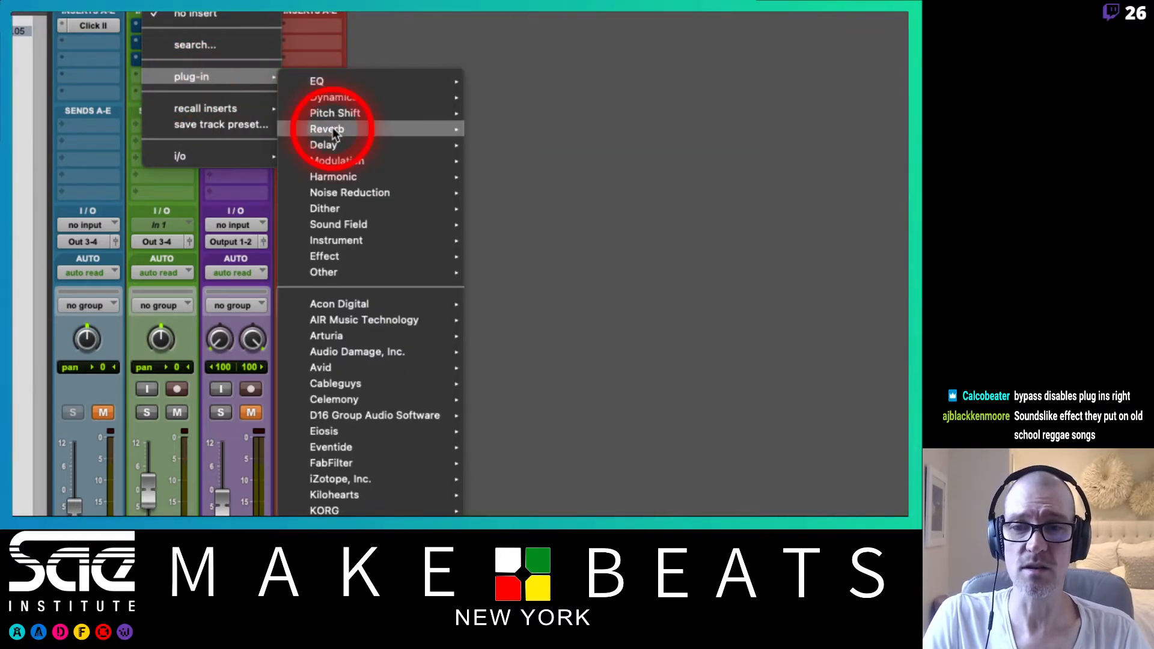
mouse_move(348, 140)
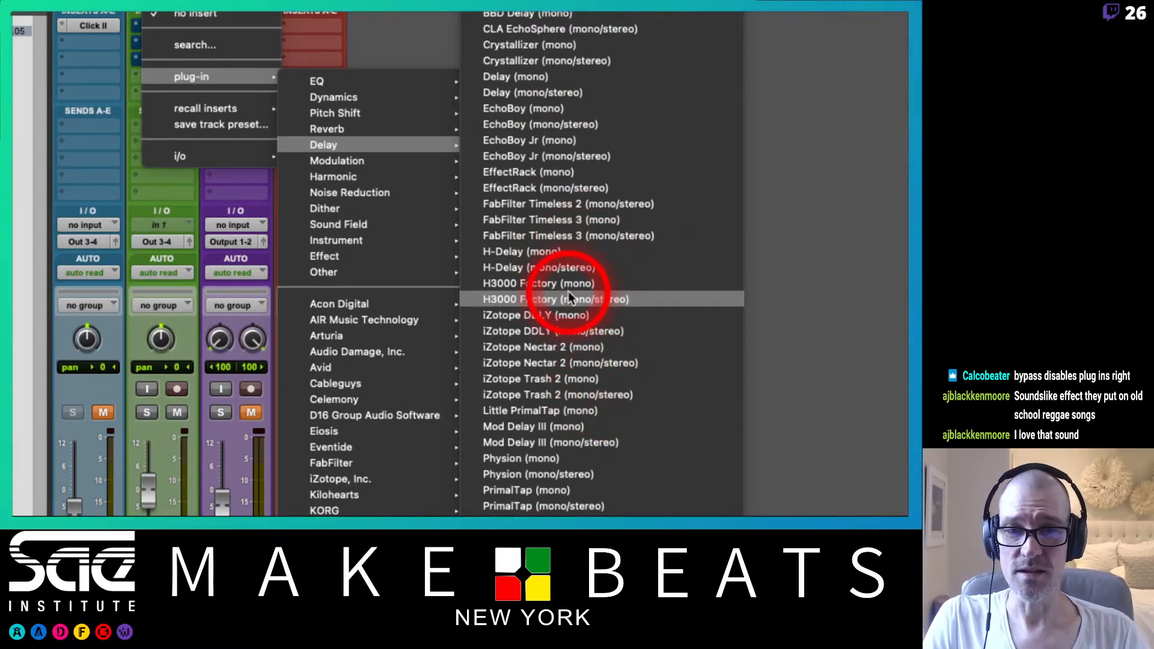
click(604, 442)
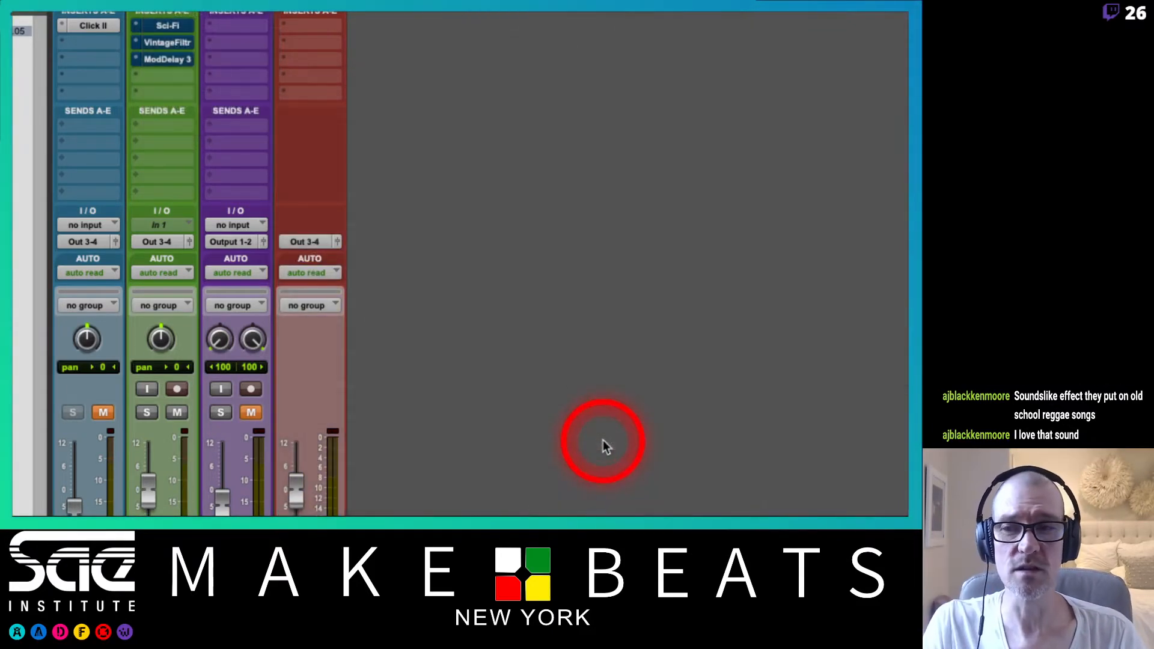
drag(732, 26, 514, 14)
drag(511, 64, 365, 76)
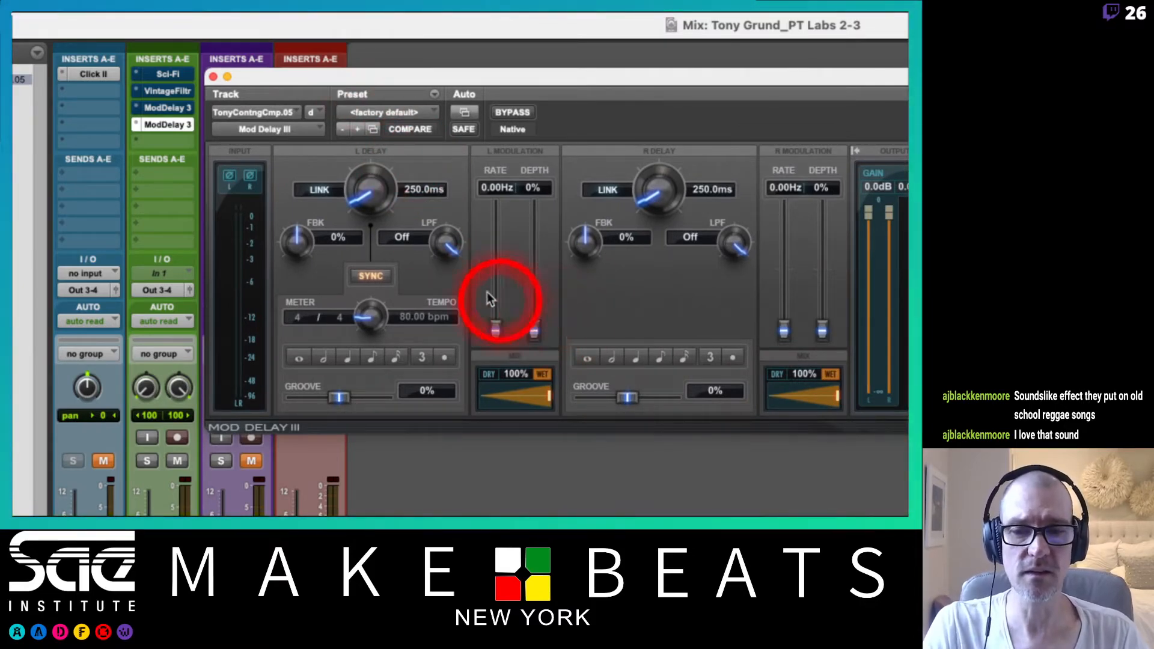
- Set the stereo Mod Delay III's left delay to an eighth note at 45% mix and right to a dotted sixteenth at 50% mix
mouse_move(522, 392)
mouse_down()
mouse_move(489, 391)
mouse_move(512, 394)
mouse_up()
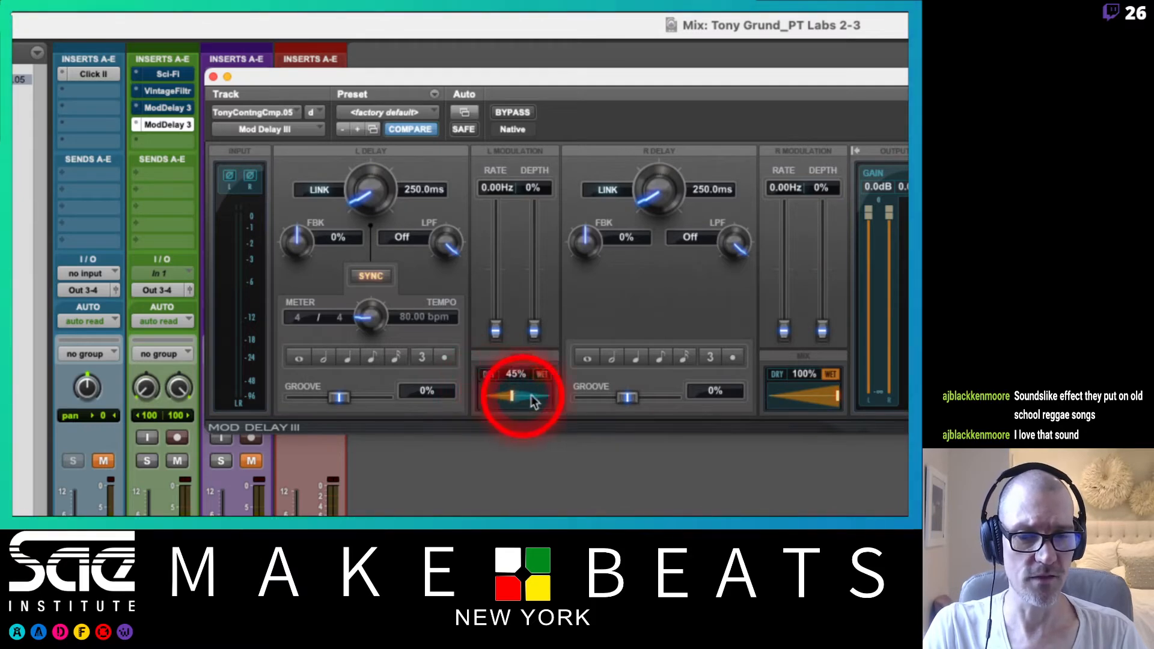
click(817, 398)
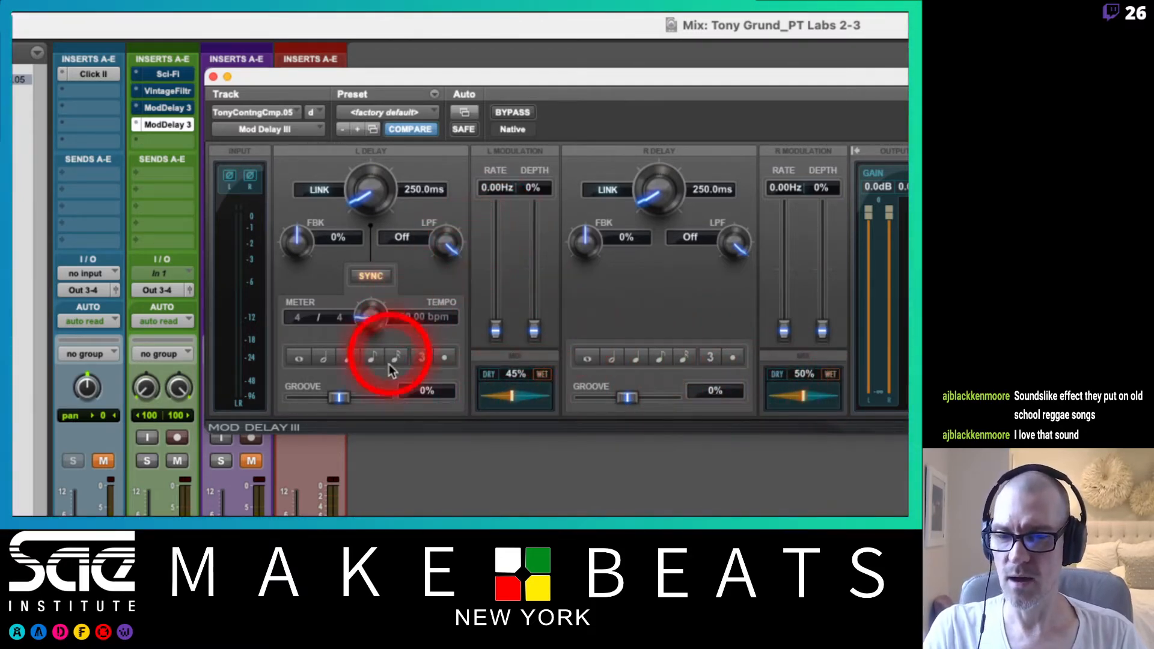
click(374, 357)
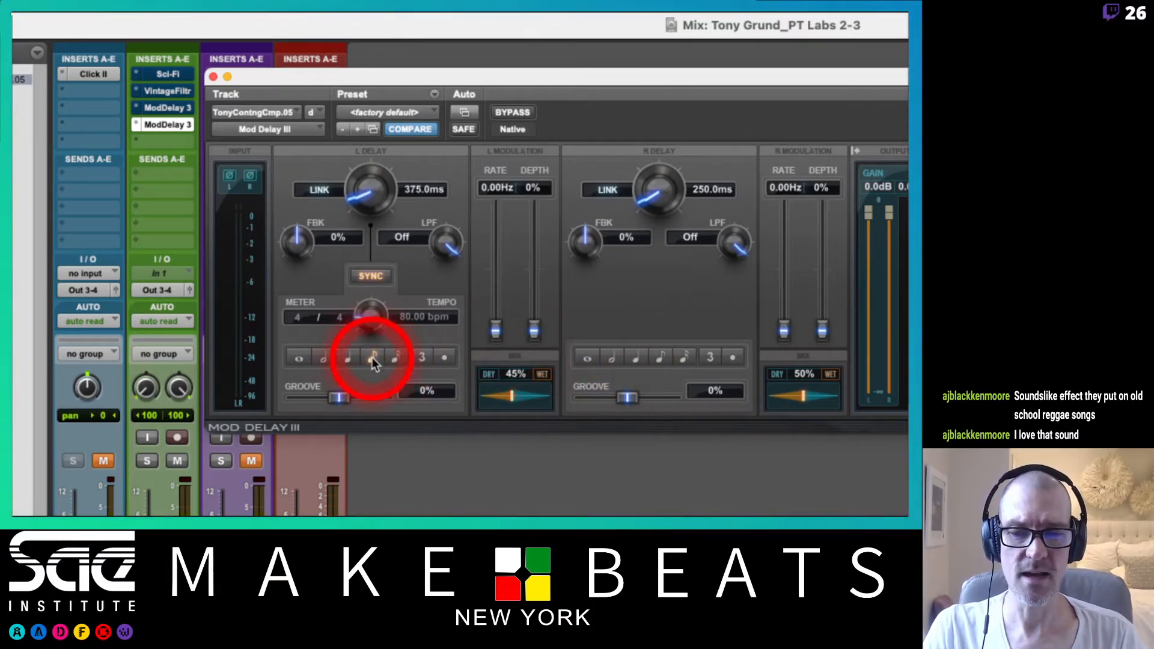
click(664, 358)
click(729, 359)
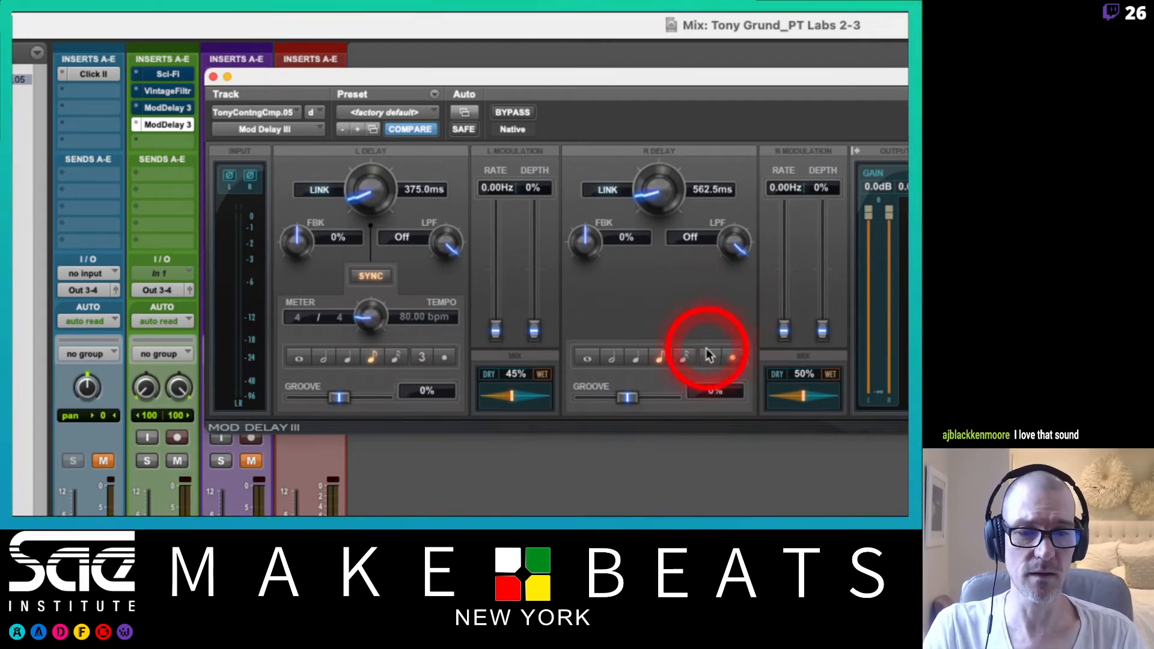
click(687, 357)
click(733, 359)
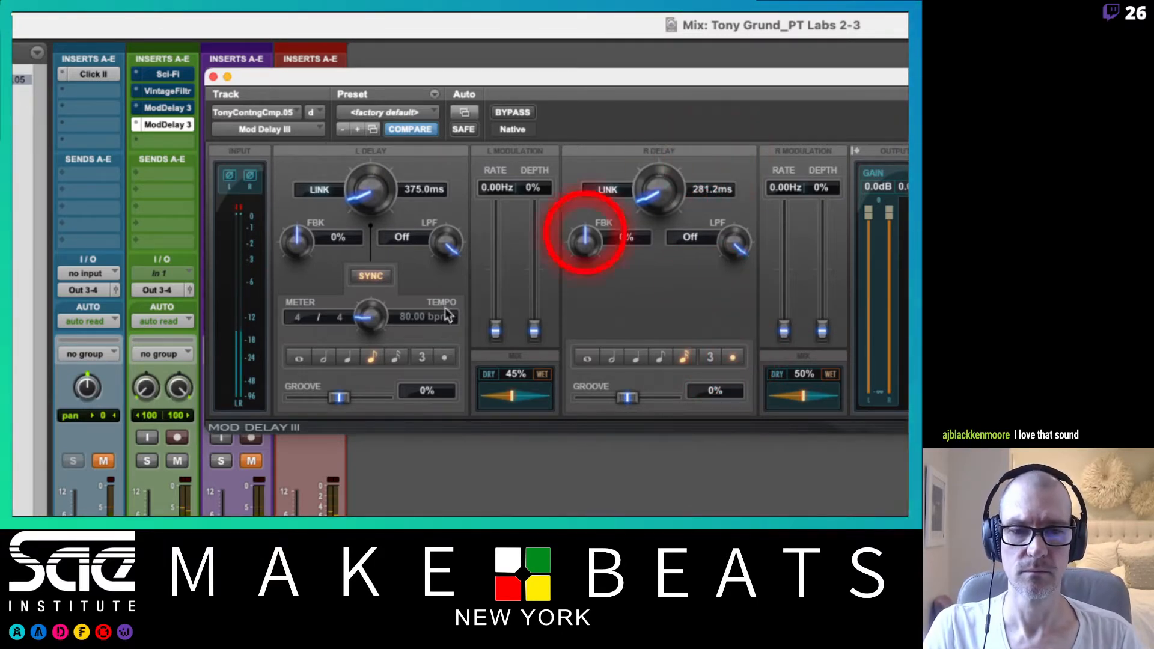
- Set the stereo Mod Delay III's feedback to 52% for the left delay and 50% for the right
drag(297, 244, 288, 193)
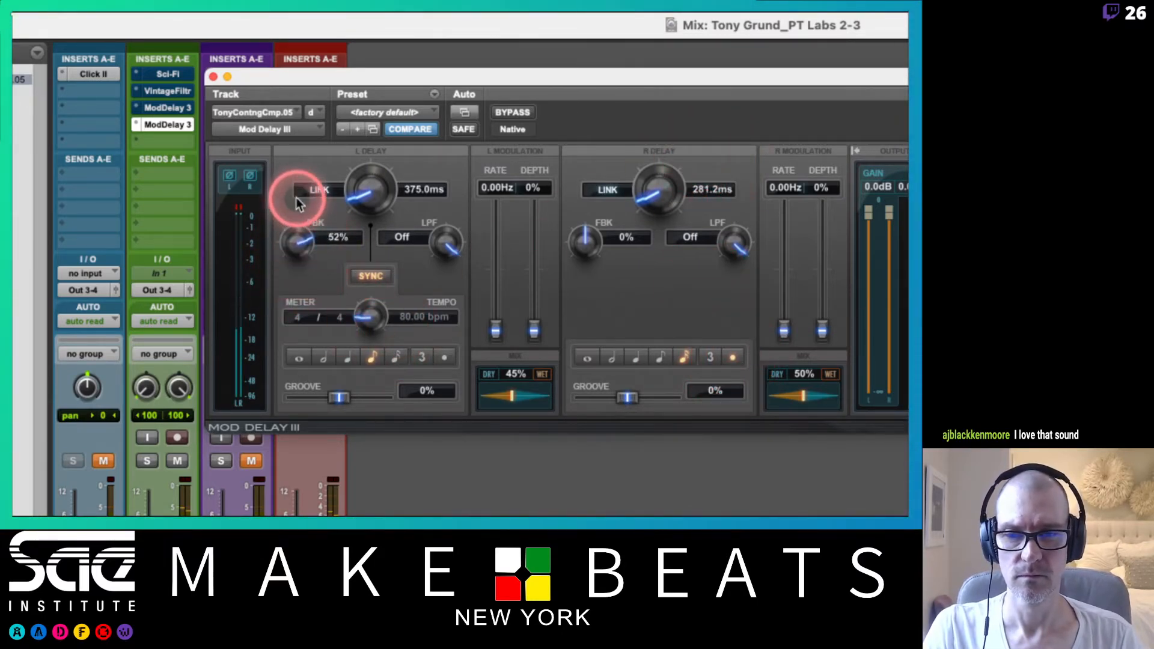
drag(584, 242, 583, 197)
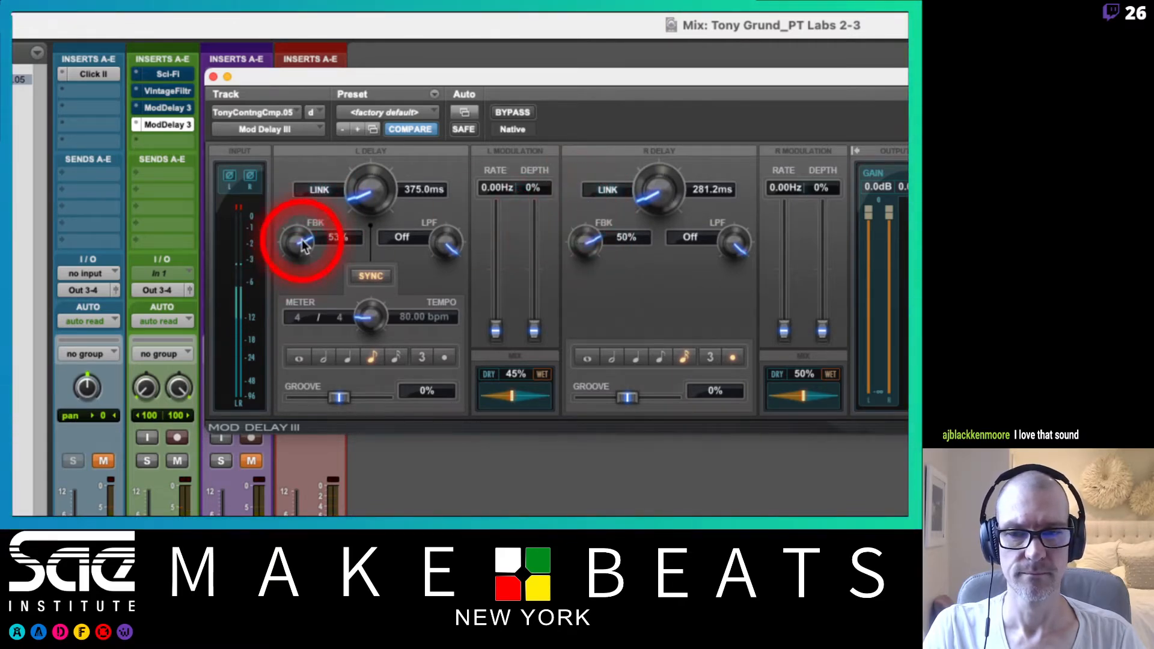
drag(303, 243, 304, 243)
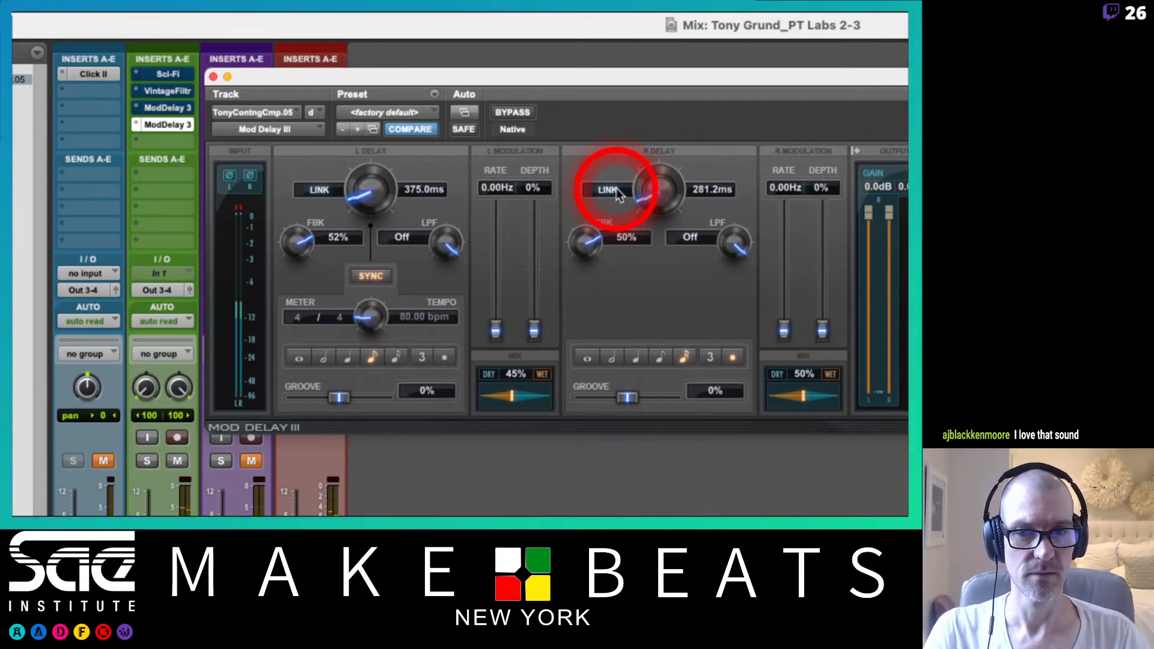
- Set the stereo Mod Delay III's low-pass filters to 1841 Hz for the left delay and 1951 Hz for the right
drag(445, 244, 457, 319)
drag(733, 244, 730, 293)
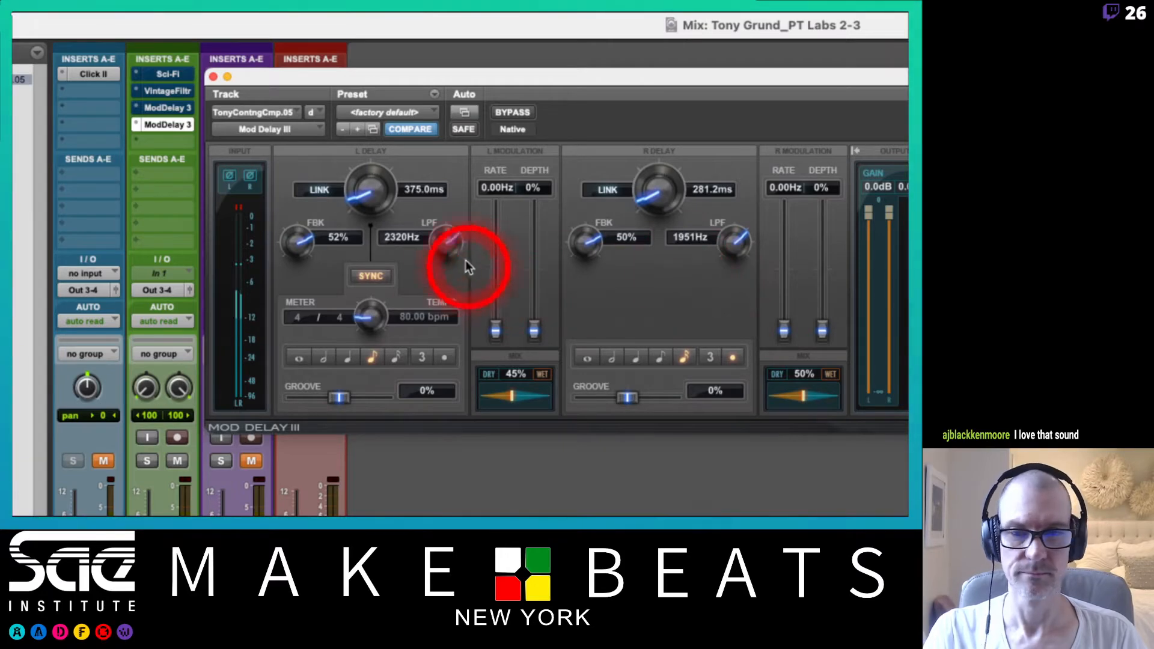
drag(449, 250, 445, 263)
click(445, 264)
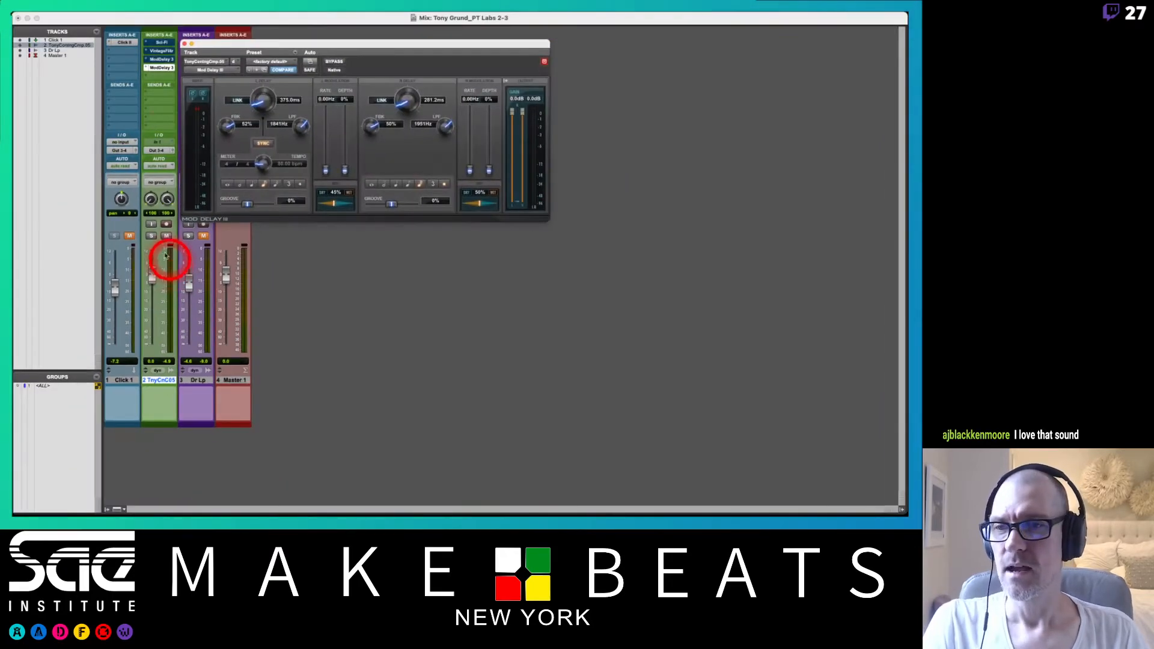
- Move the stereo Mod Delay III window clear of the tracks and view the Sci-Fi, Vintage Filter and fourth-slot plug-ins in turn
drag(204, 43, 346, 99)
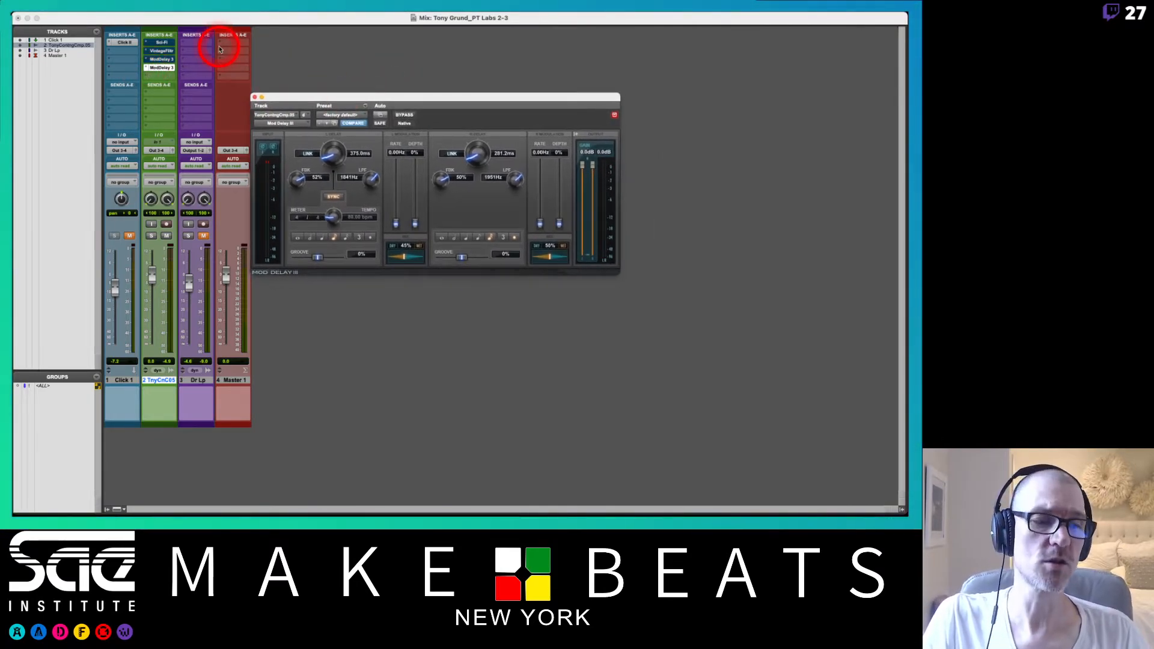
click(162, 43)
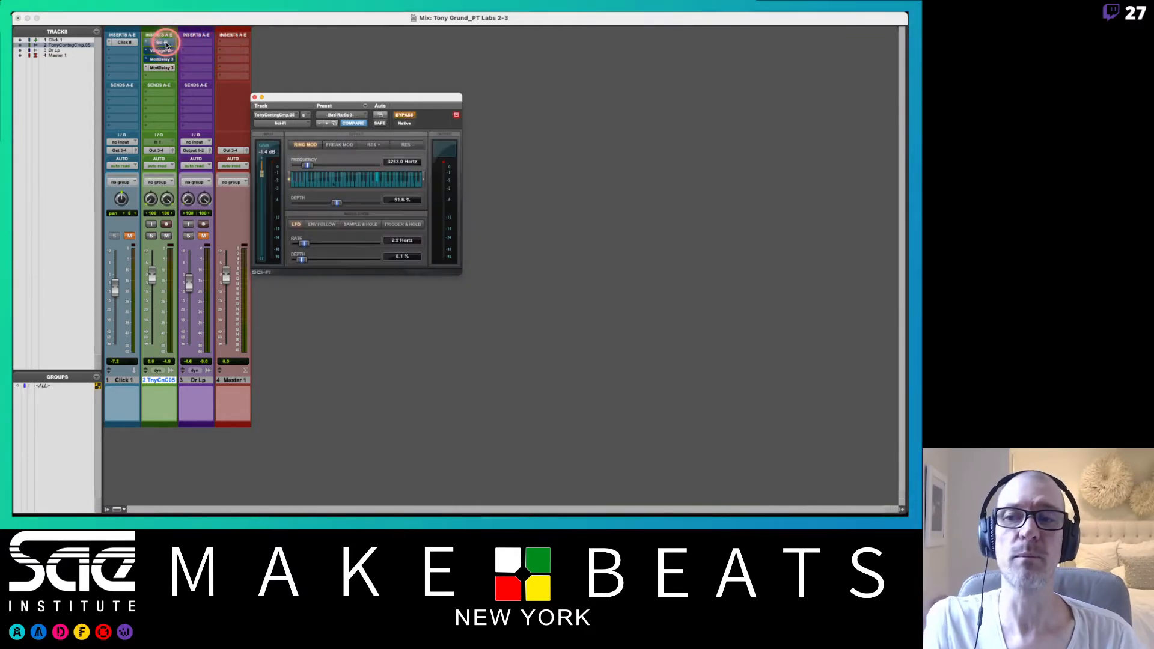
click(162, 52)
click(163, 66)
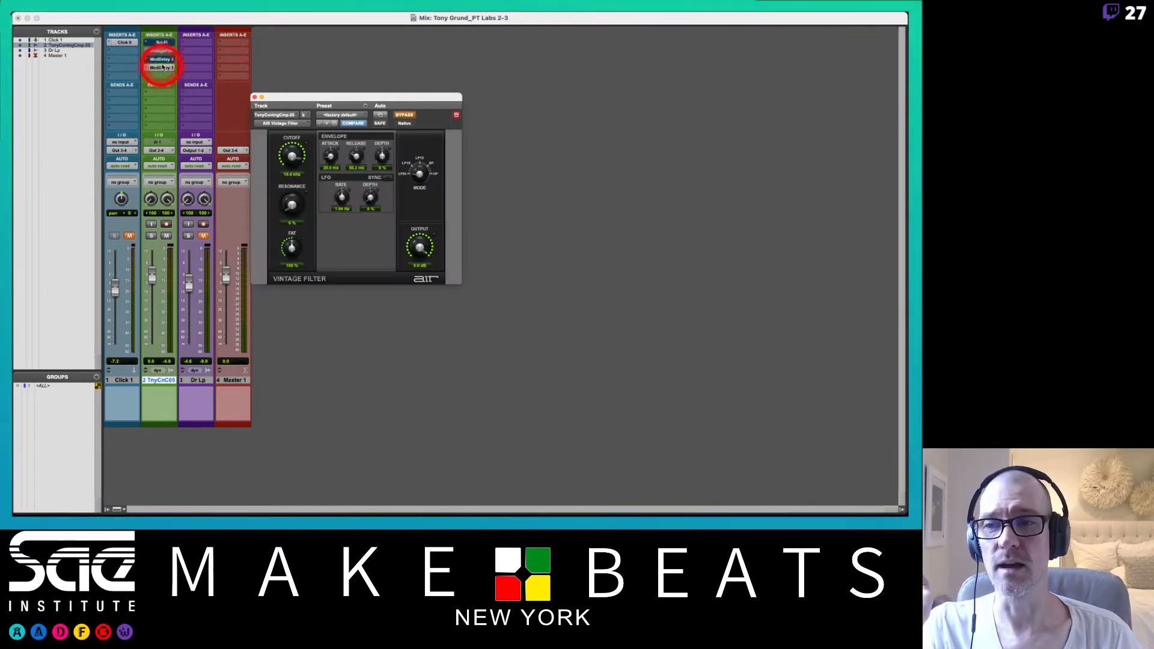
- View the vocal track's inserted plug-ins in turn, from Sci-Fi and Vintage Filter to both Mod Delay III inserts
click(161, 58)
click(158, 51)
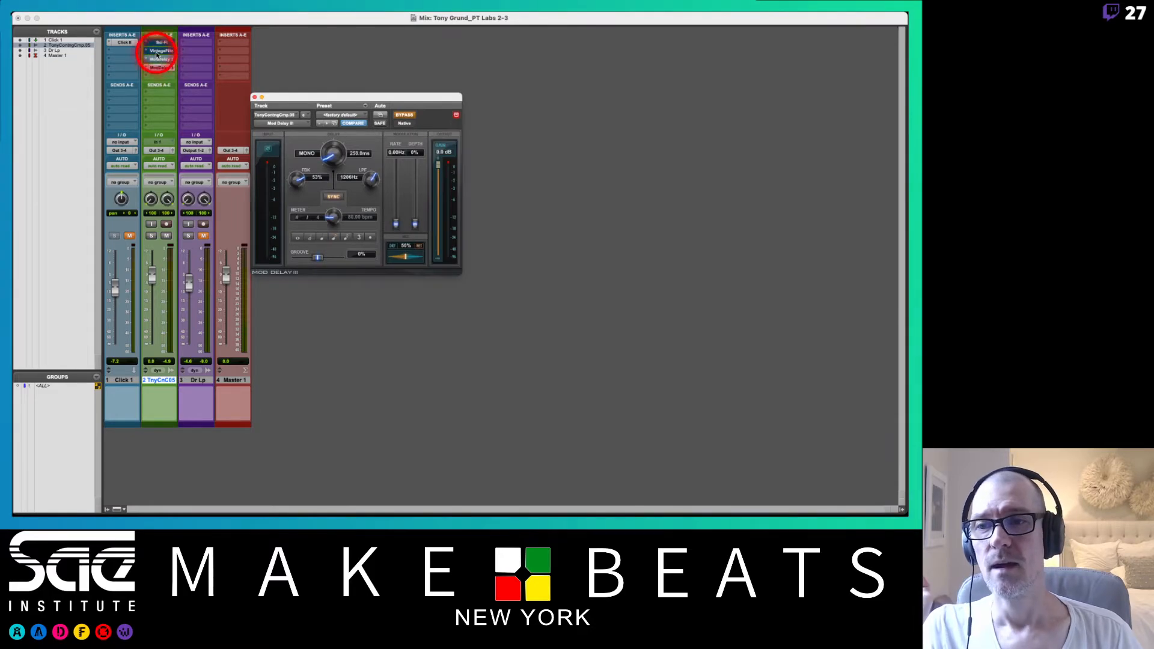
click(155, 42)
click(160, 67)
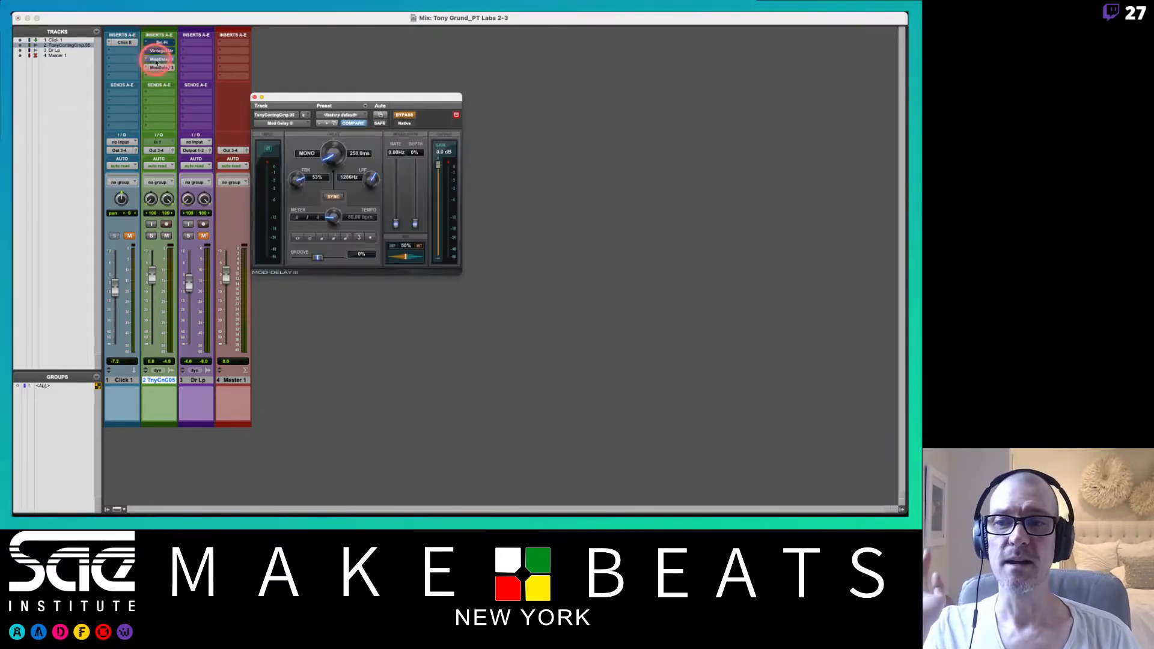
click(159, 59)
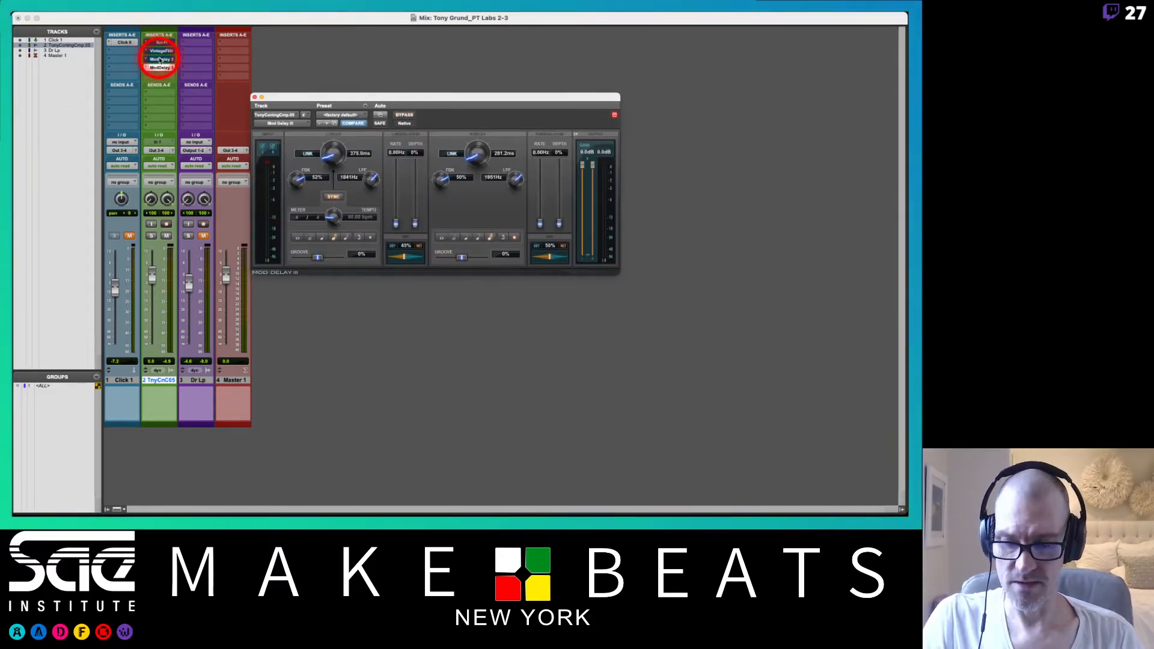
- Open the mono Mod Delay III window alongside the stereo one and stack the mono window above it, beside the tracks
shift+click(160, 59)
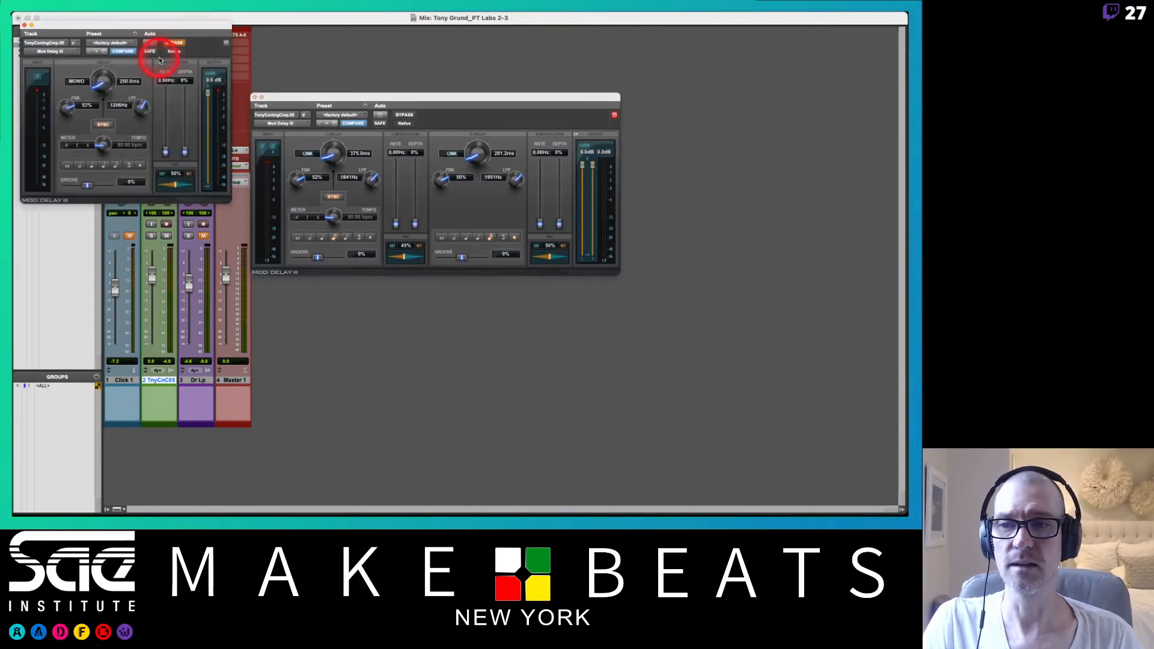
drag(315, 99, 304, 251)
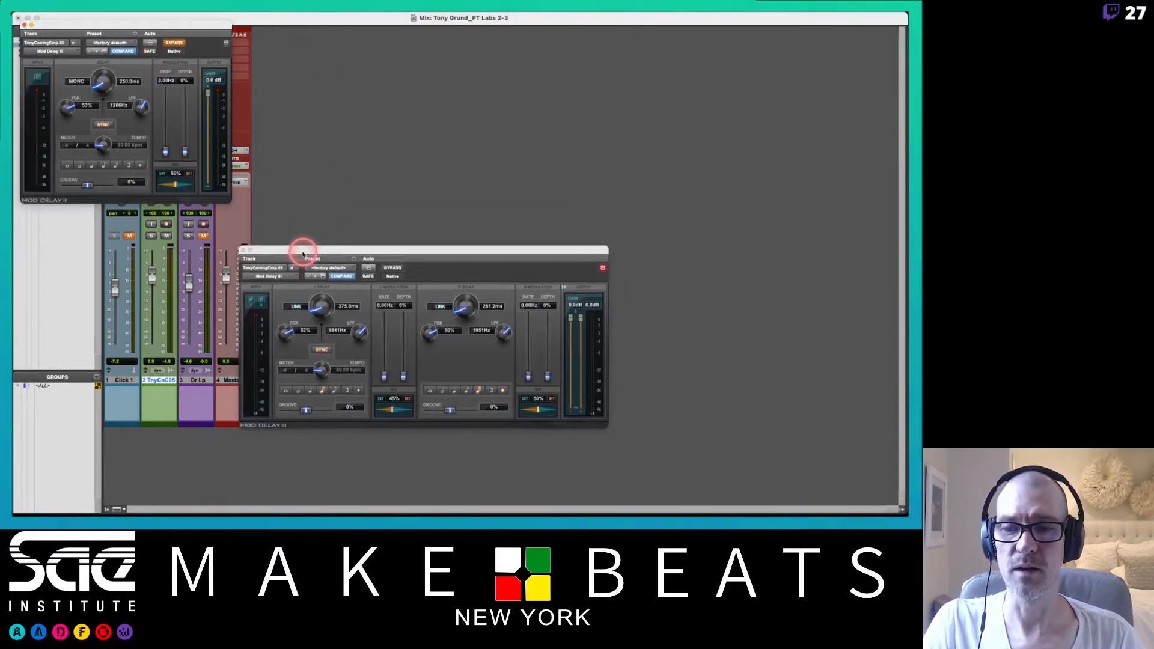
drag(193, 28, 418, 65)
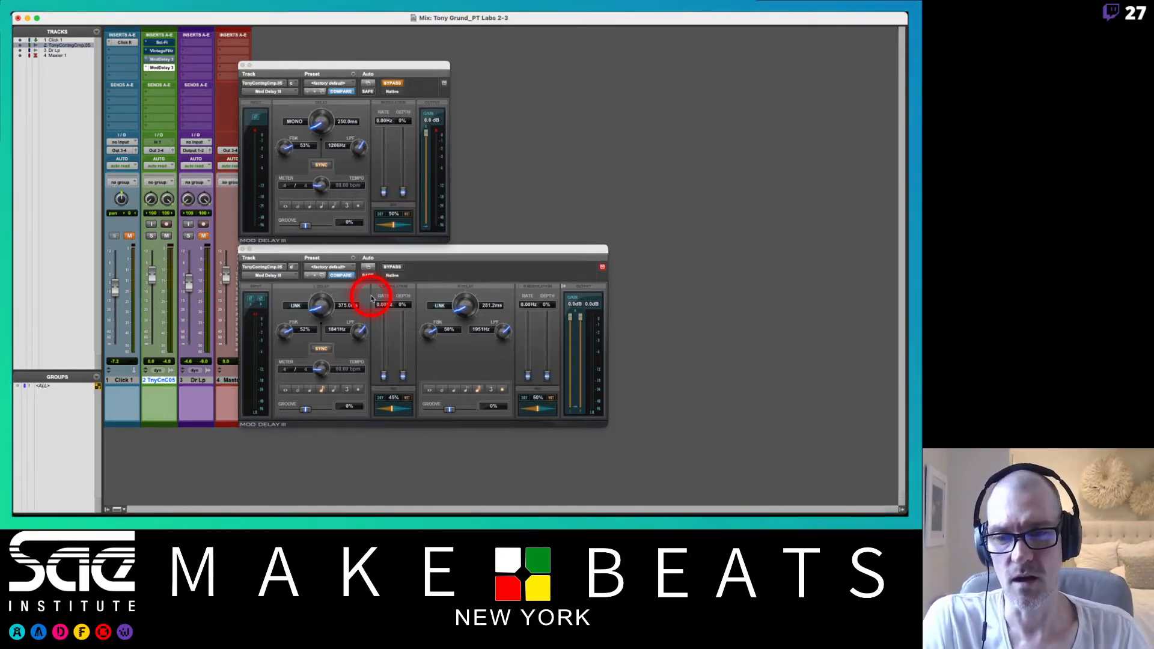
- Bypass the stereo Mod Delay III, reactivate the mono one and set its delay to an eighth note
click(393, 268)
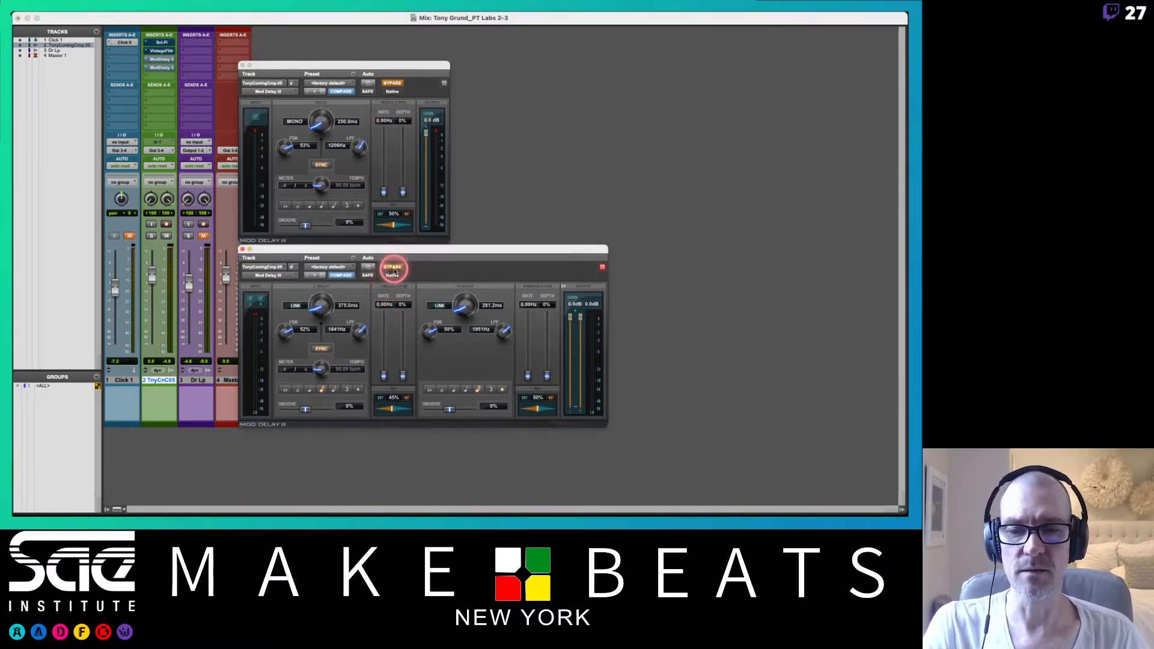
click(392, 85)
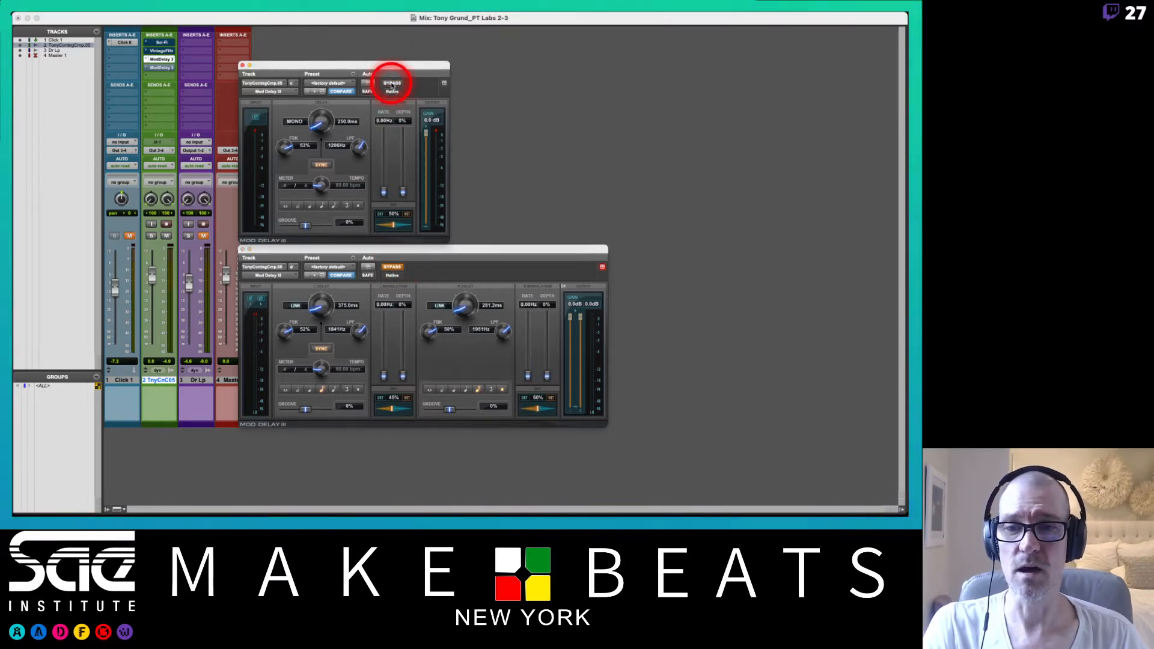
click(322, 205)
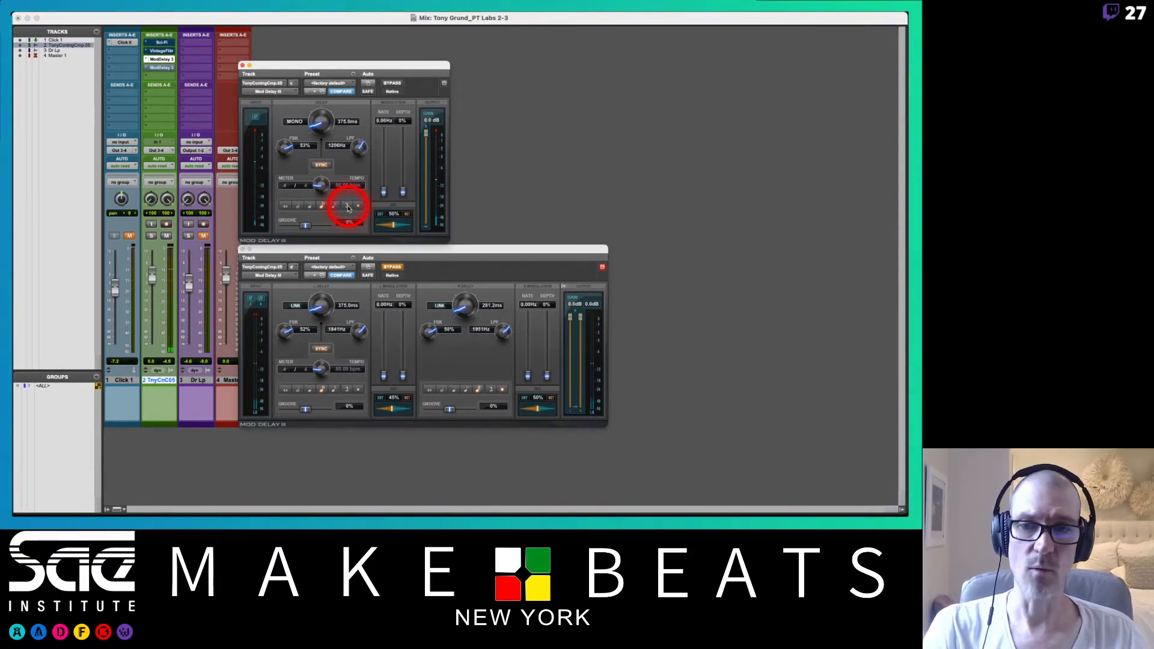
- Switch from the mono to the stereo Mod Delay III and set its right delay to an eighth note with 17% groove
click(392, 83)
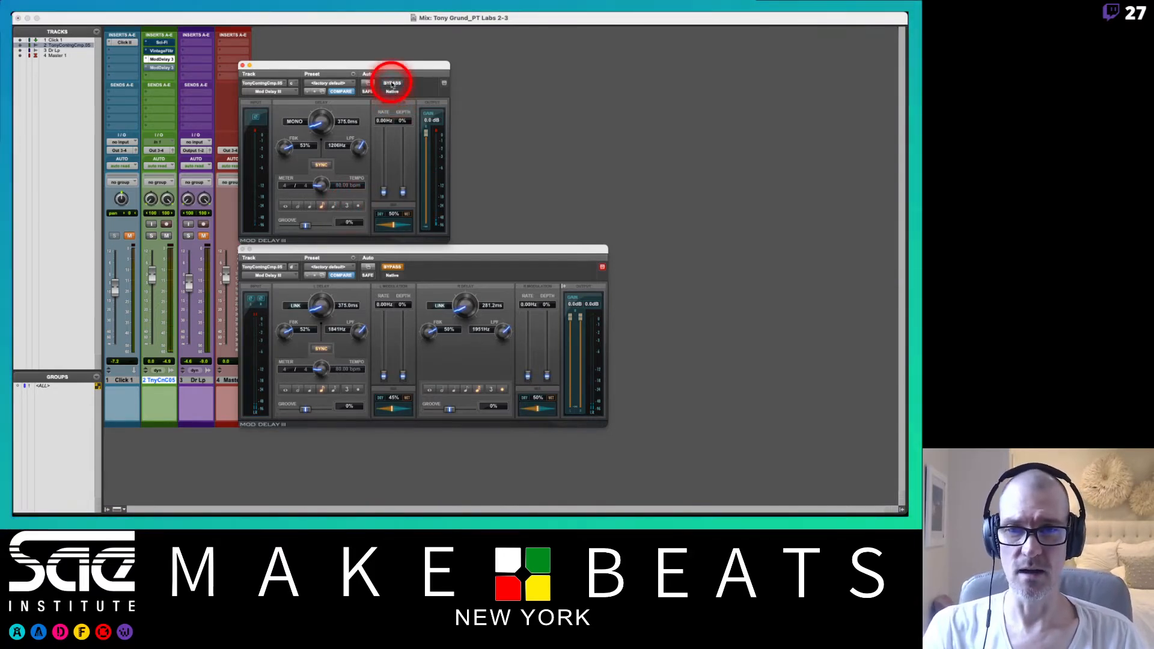
click(392, 267)
click(391, 267)
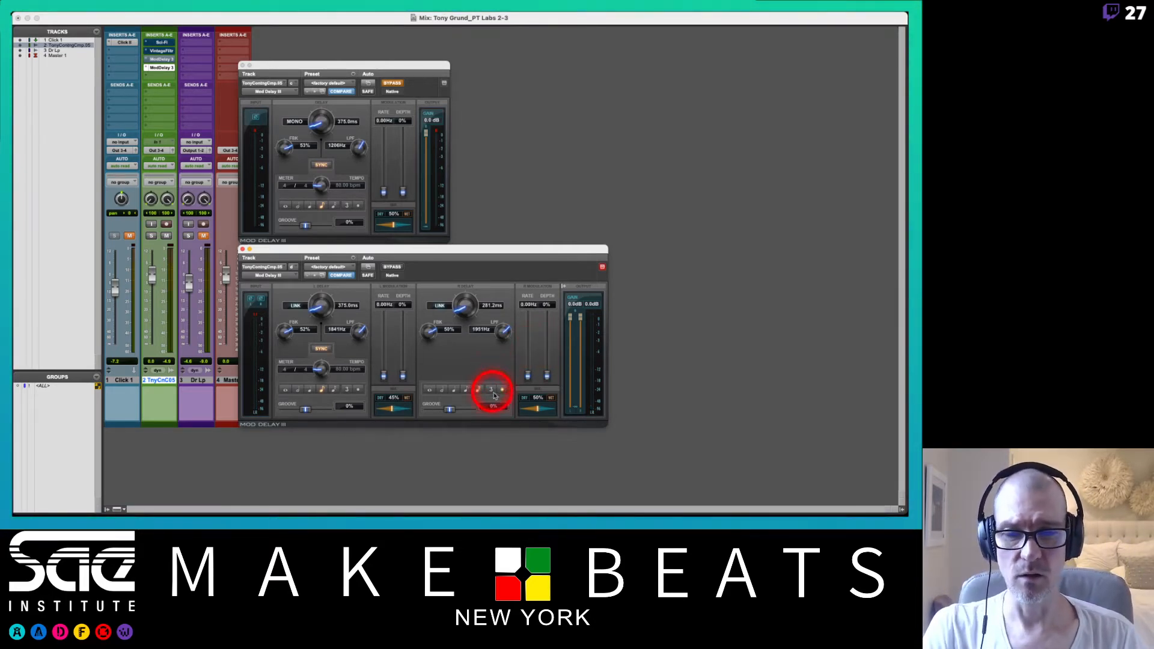
click(466, 391)
click(504, 391)
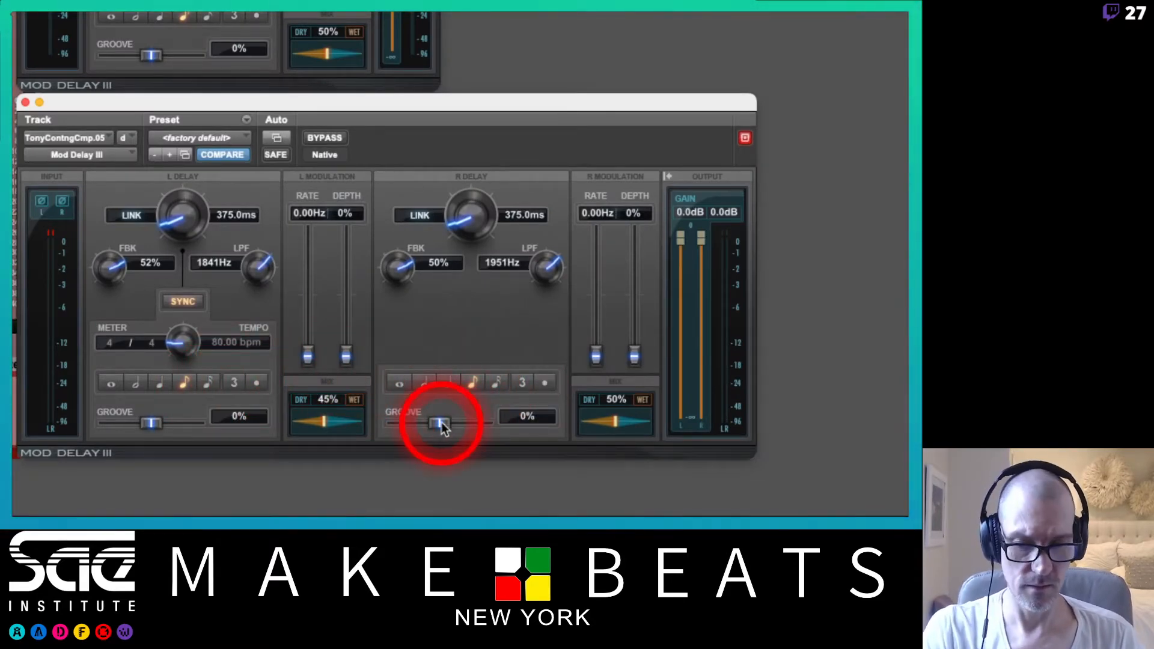
drag(439, 425, 447, 428)
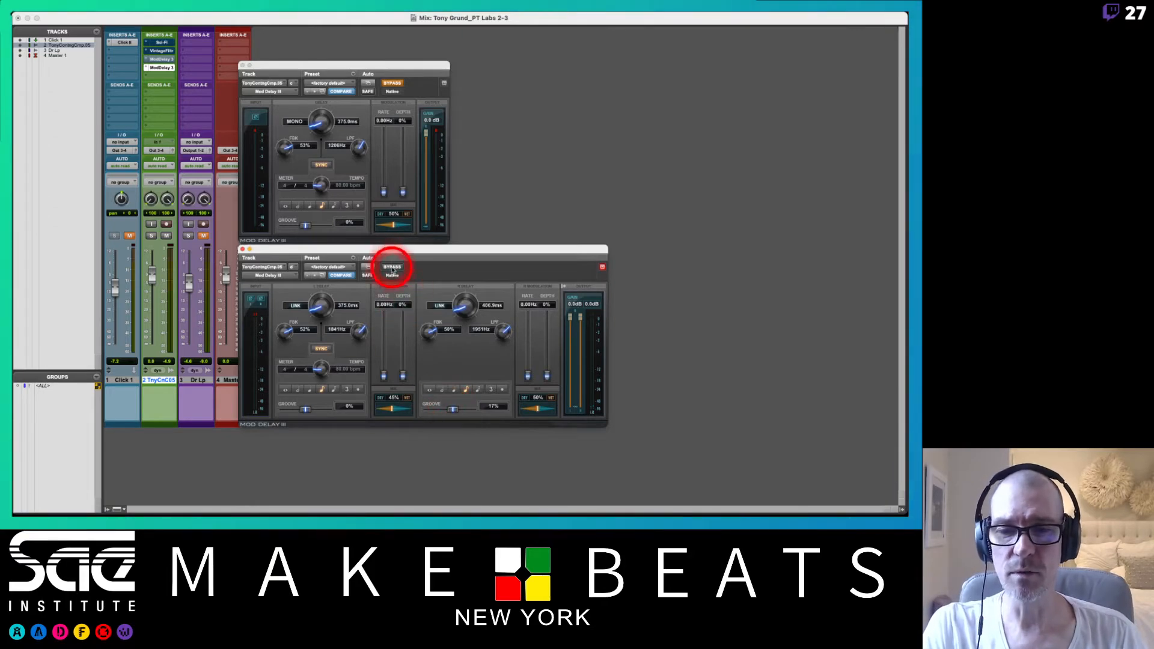
- Compare the two delays by swapping bypass to the mono Mod Delay III and back to the stereo one
click(392, 266)
click(392, 82)
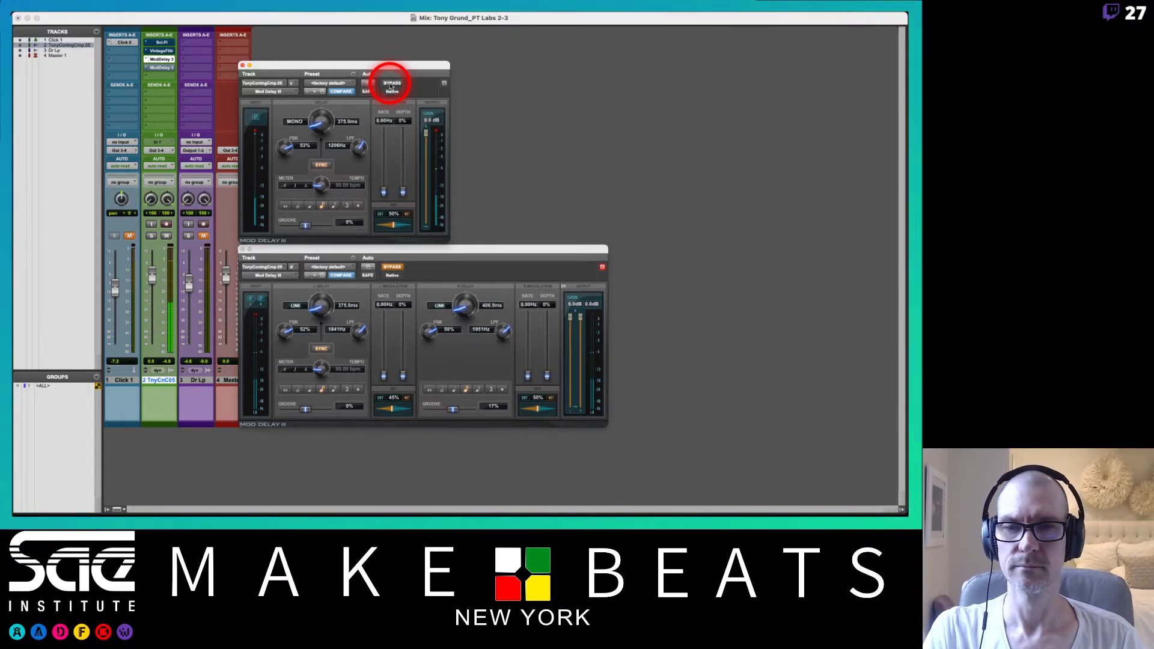
click(391, 86)
click(396, 268)
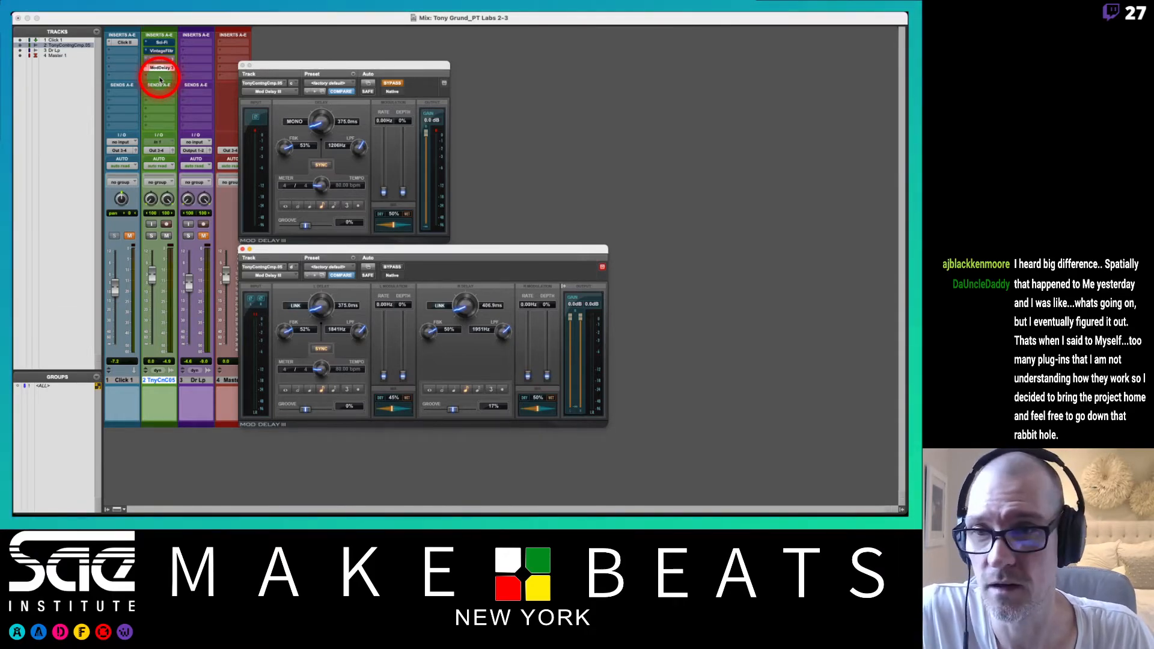
- Close both Mod Delay III windows and remove both plug-ins from the vocal track's inserts
click(241, 66)
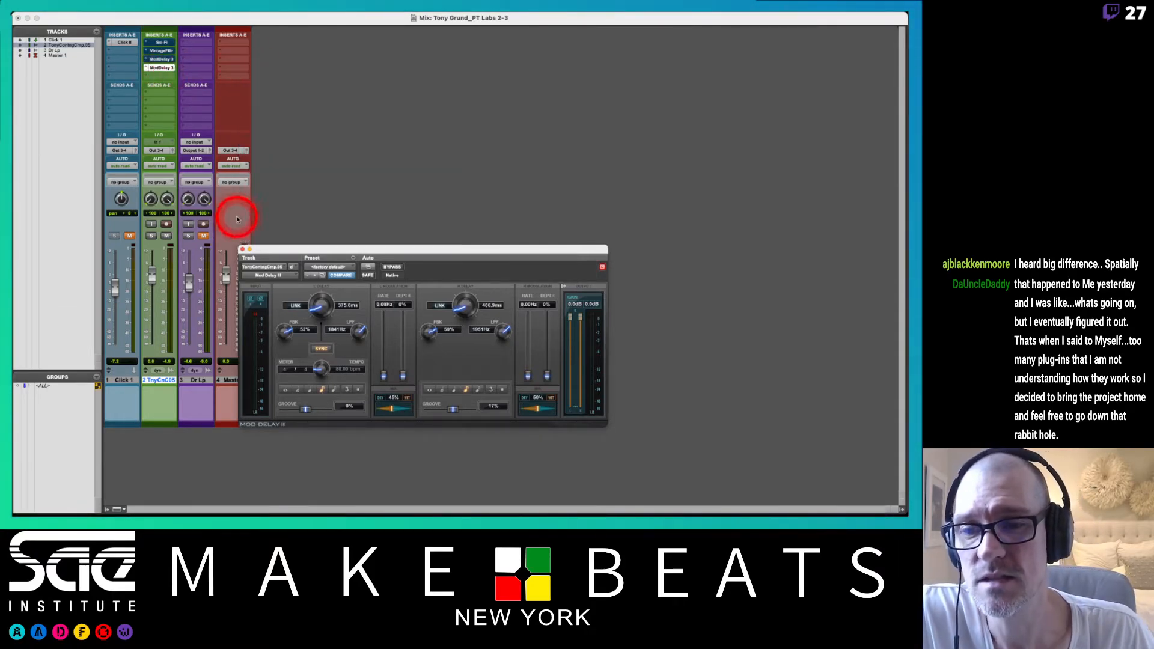
click(242, 249)
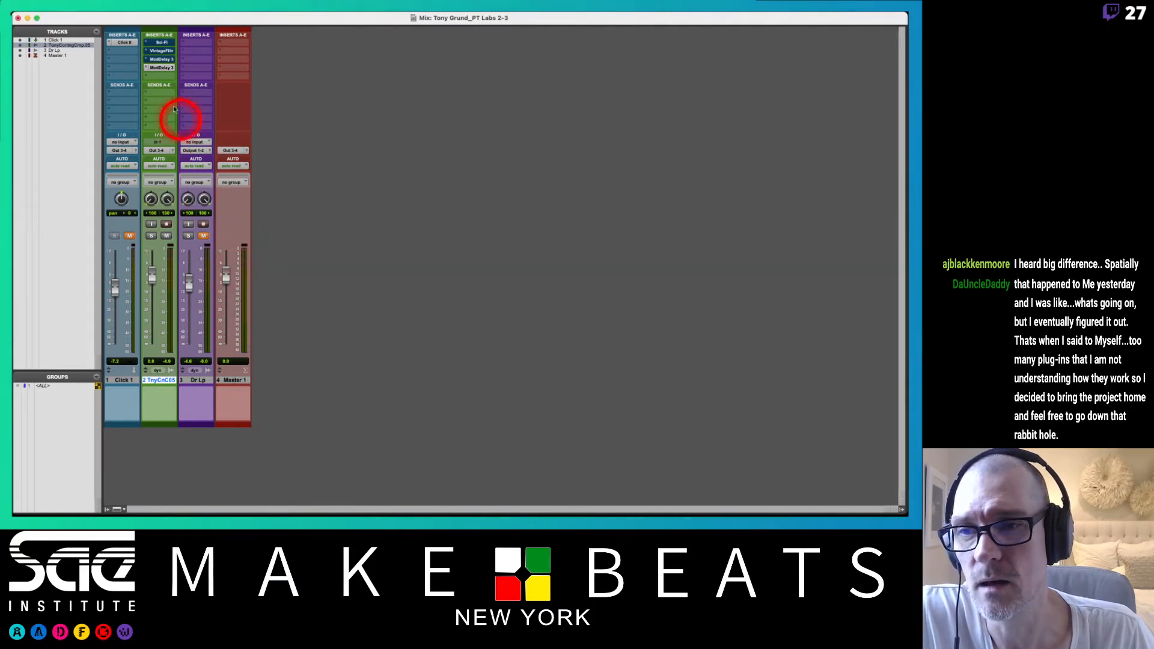
click(146, 62)
click(160, 40)
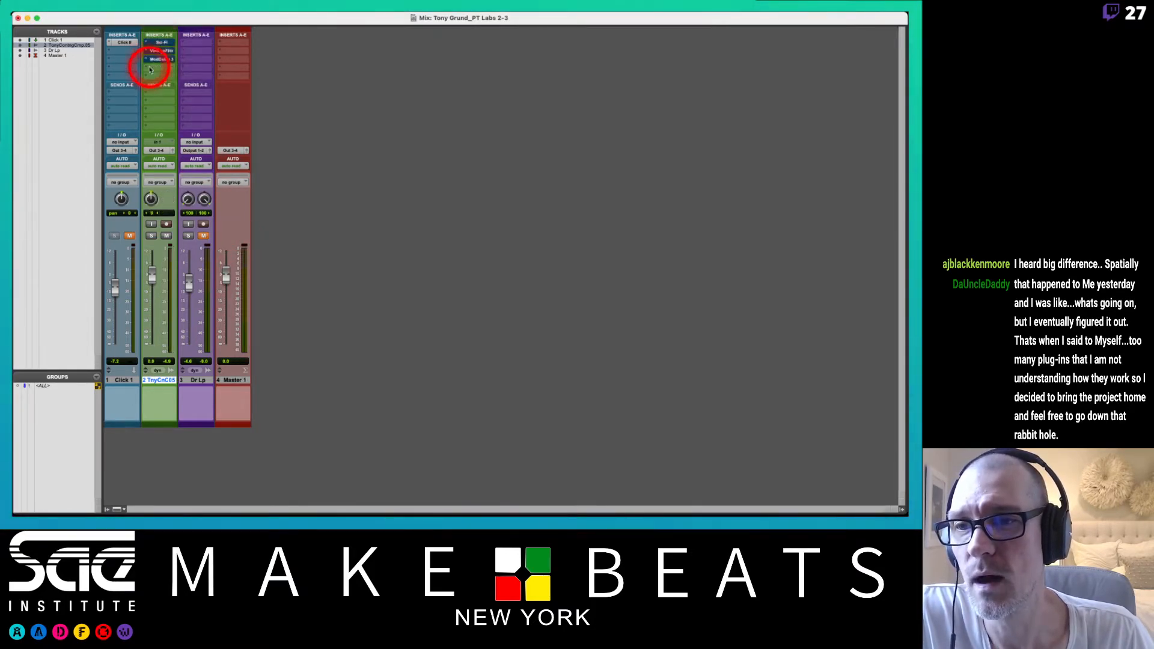
click(161, 43)
click(169, 28)
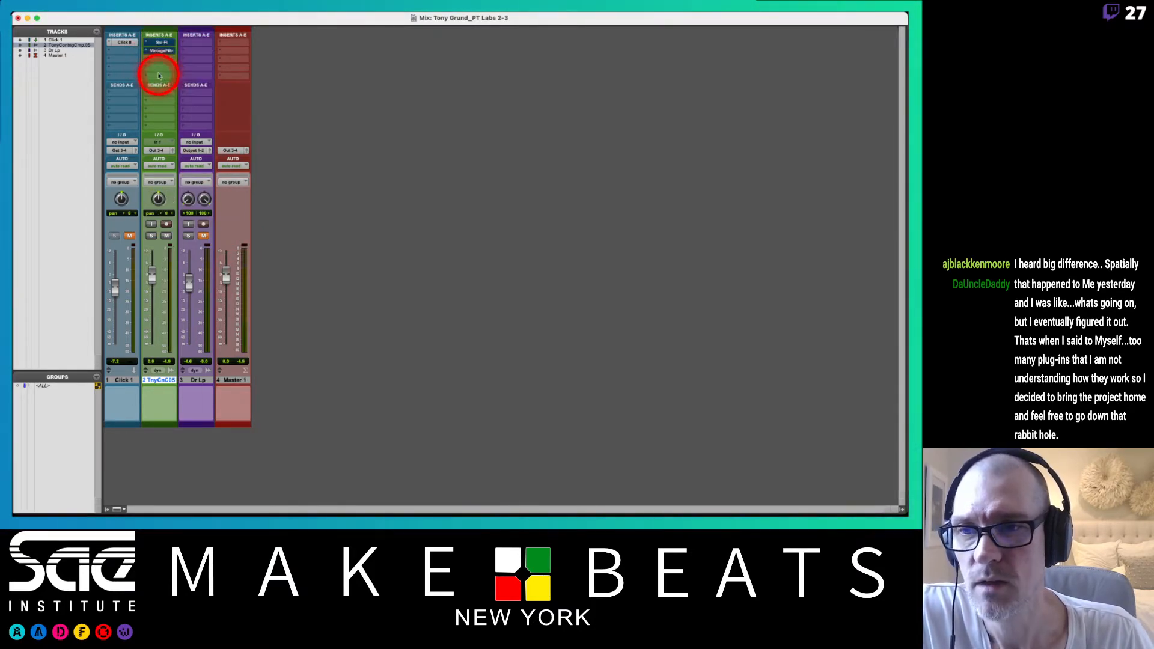
- Search for "h-d" and insert H-Delay (mono) in the vocal track's third insert slot
click(157, 68)
click(138, 67)
click(163, 59)
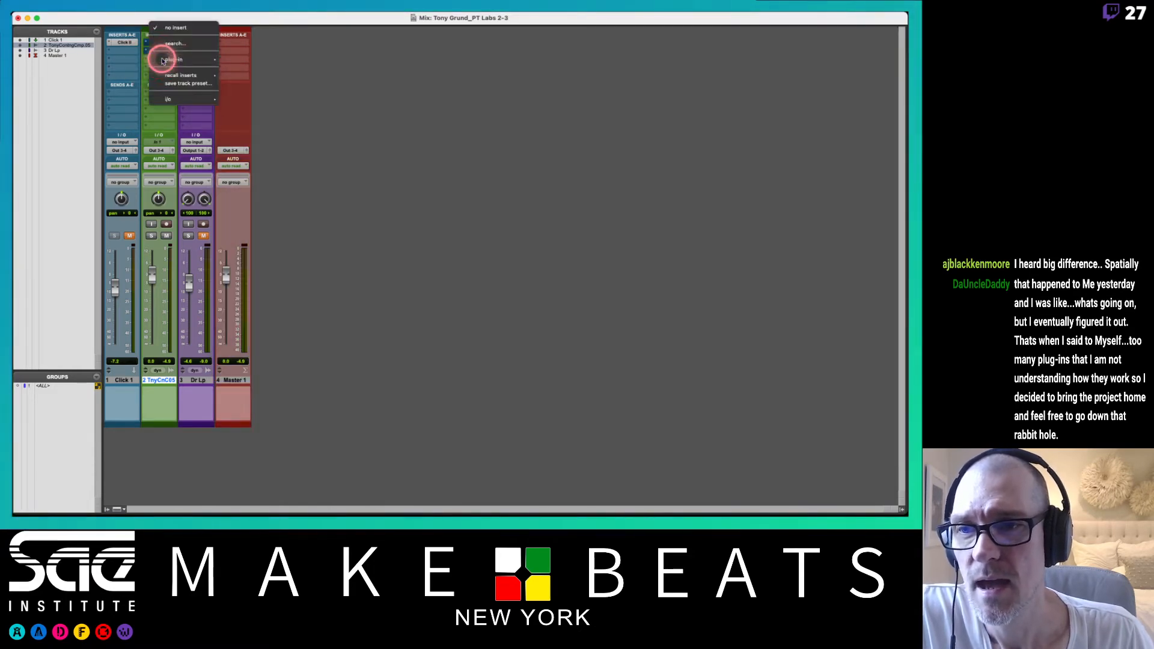
mouse_move(162, 61)
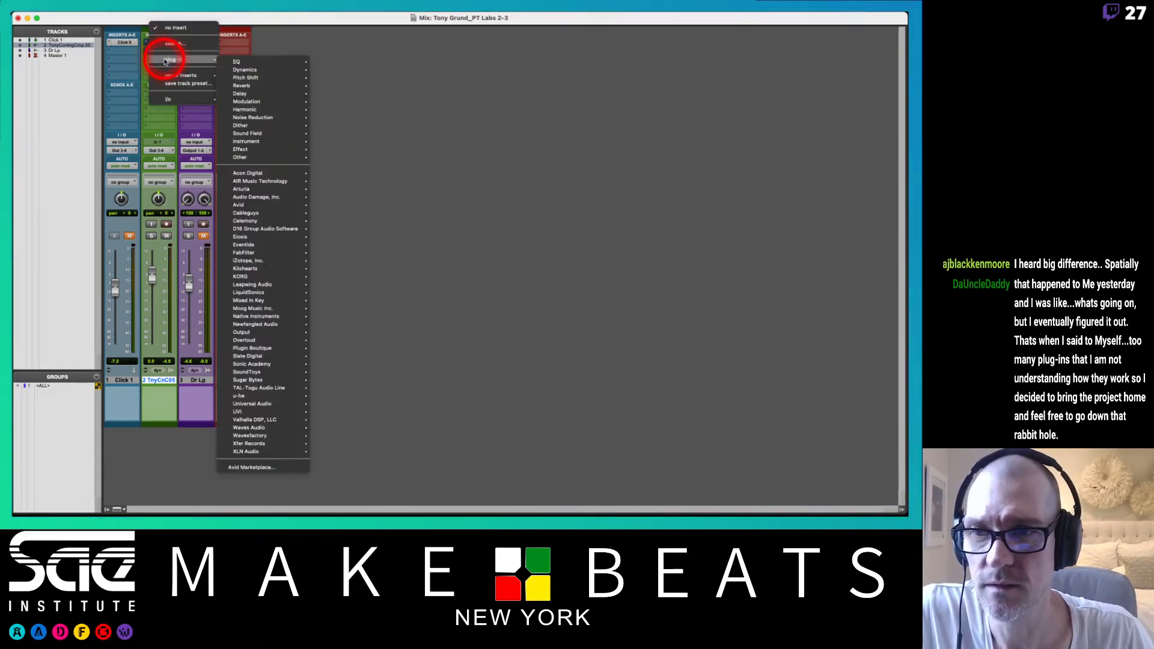
click(180, 45)
text(h-d)
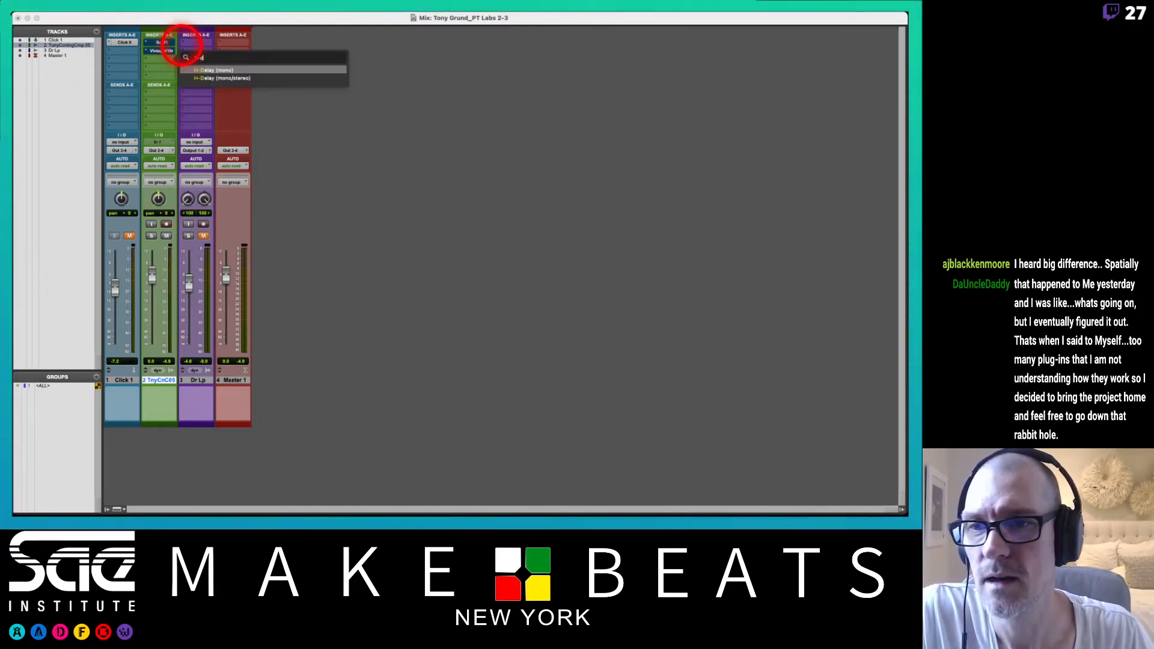
click(208, 70)
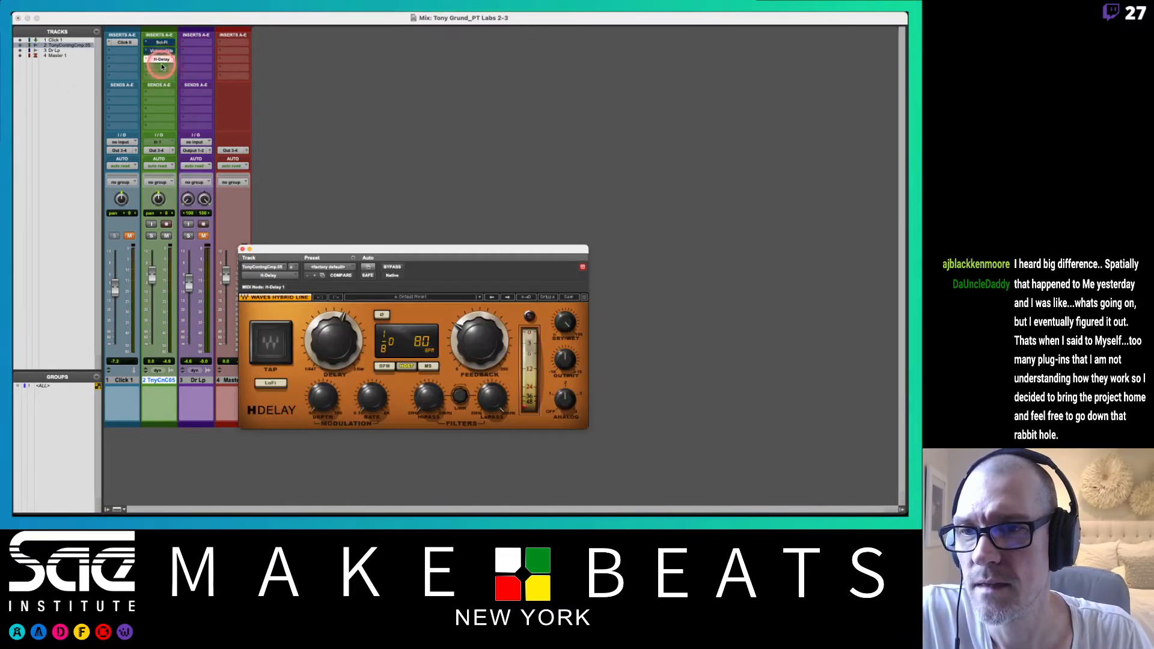
- Search for "h-" and insert H-Delay (mono/stereo) in the vocal track's fourth insert slot
click(161, 67)
click(170, 55)
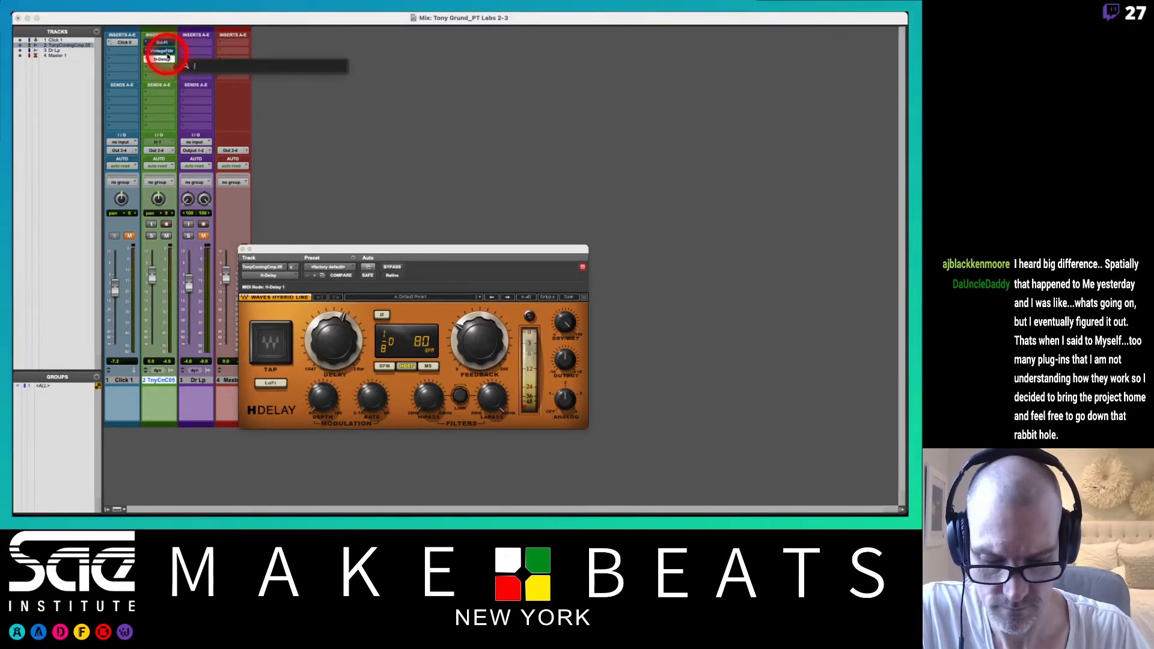
text(h-)
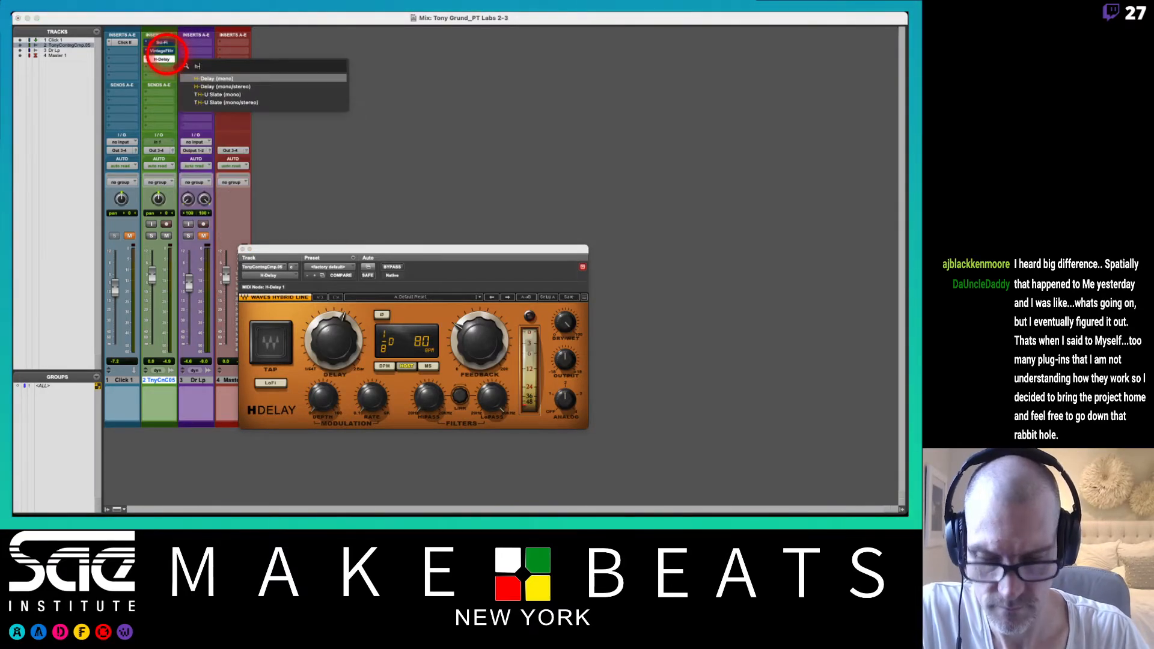
click(205, 87)
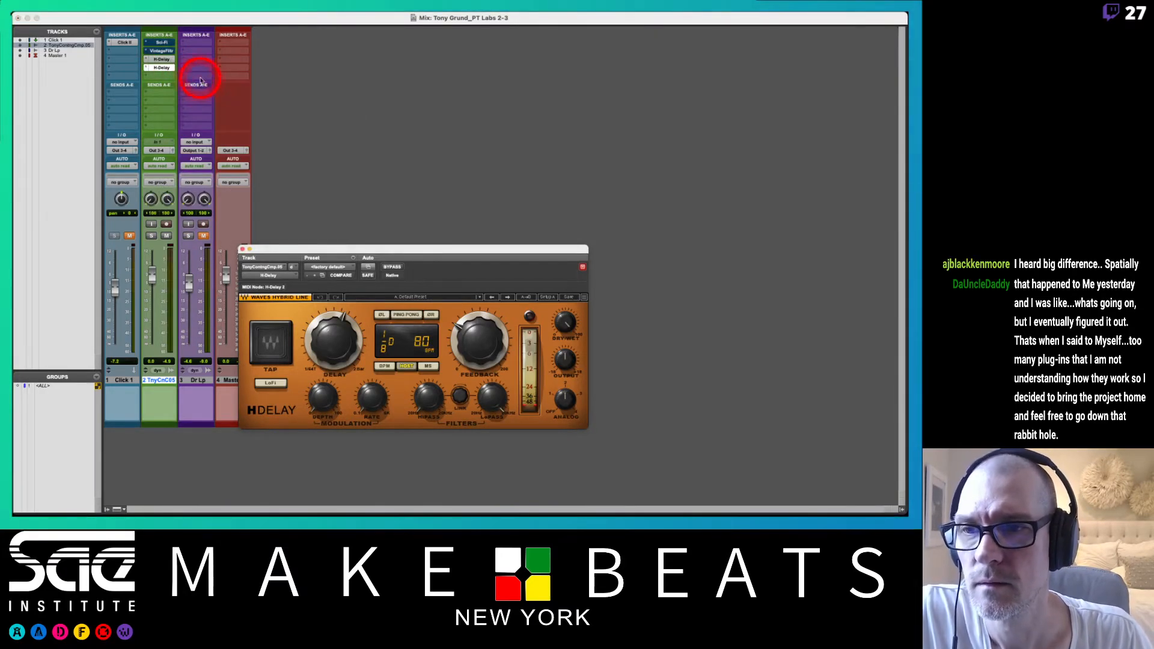
- Stack the mono H-Delay window above the stereo one and bypass the stereo H-Delay
click(164, 60)
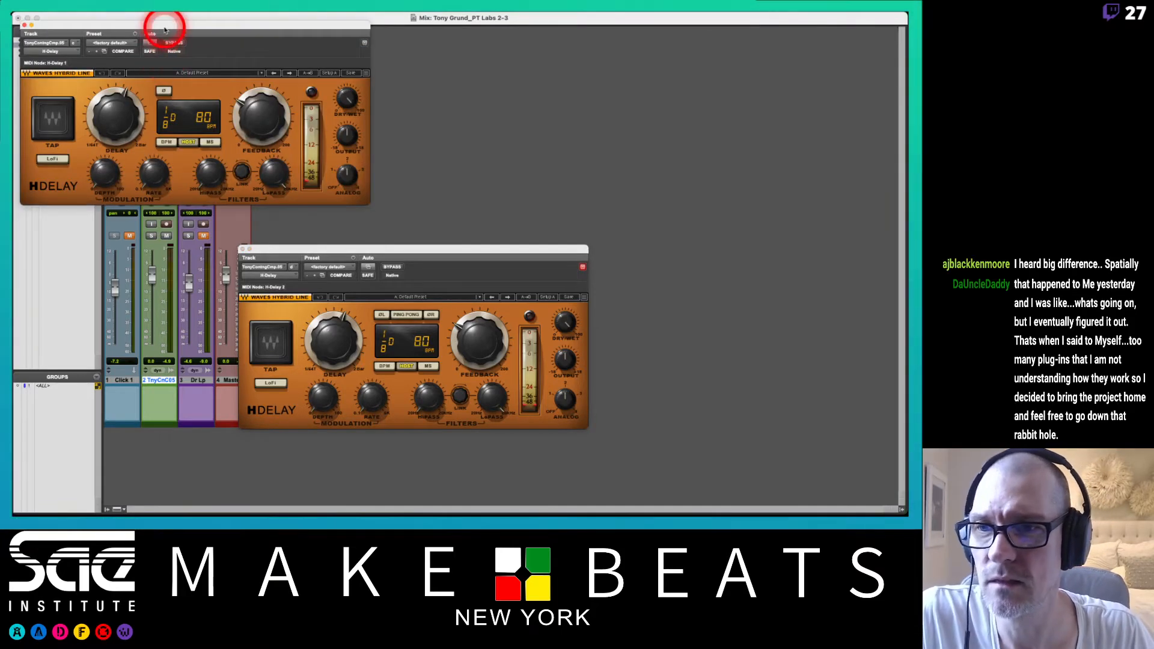
drag(244, 33, 386, 64)
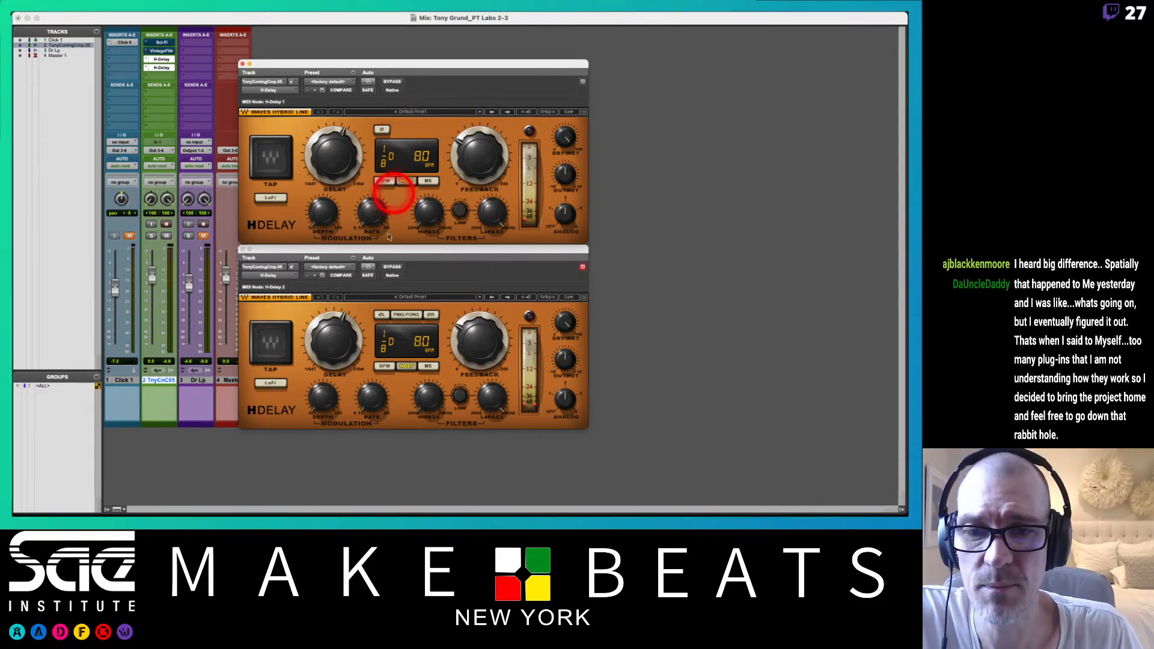
click(391, 268)
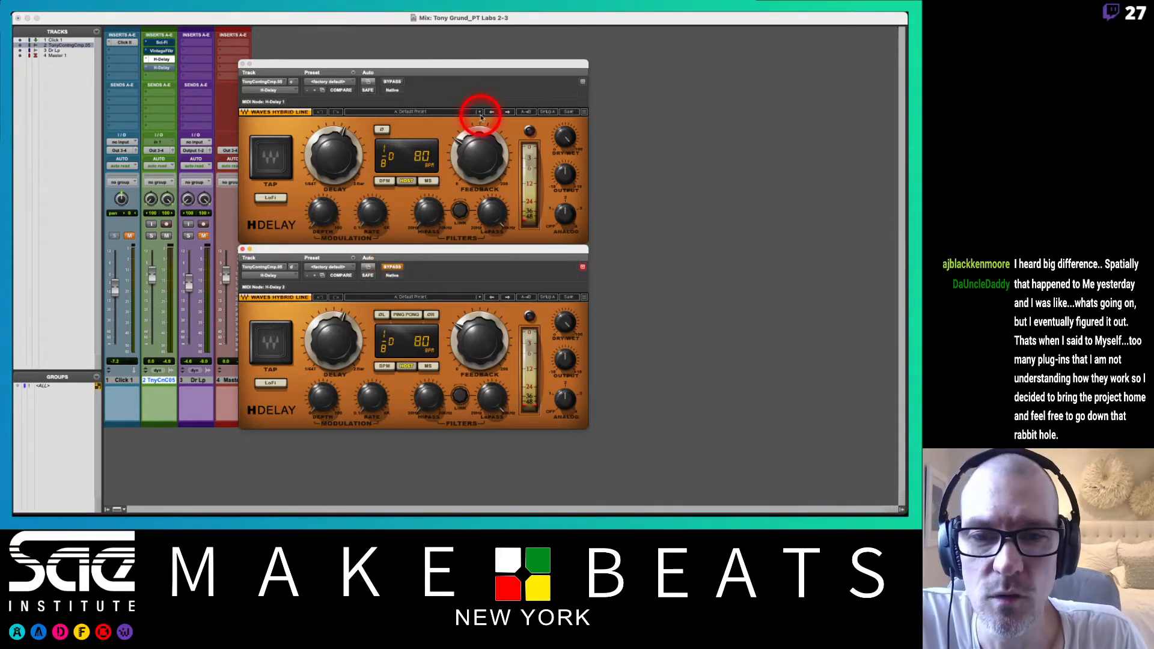
- Set the mono H-Delay's delay time to 1/8 and adjust its low-pass and high-pass filters
drag(335, 160, 333, 165)
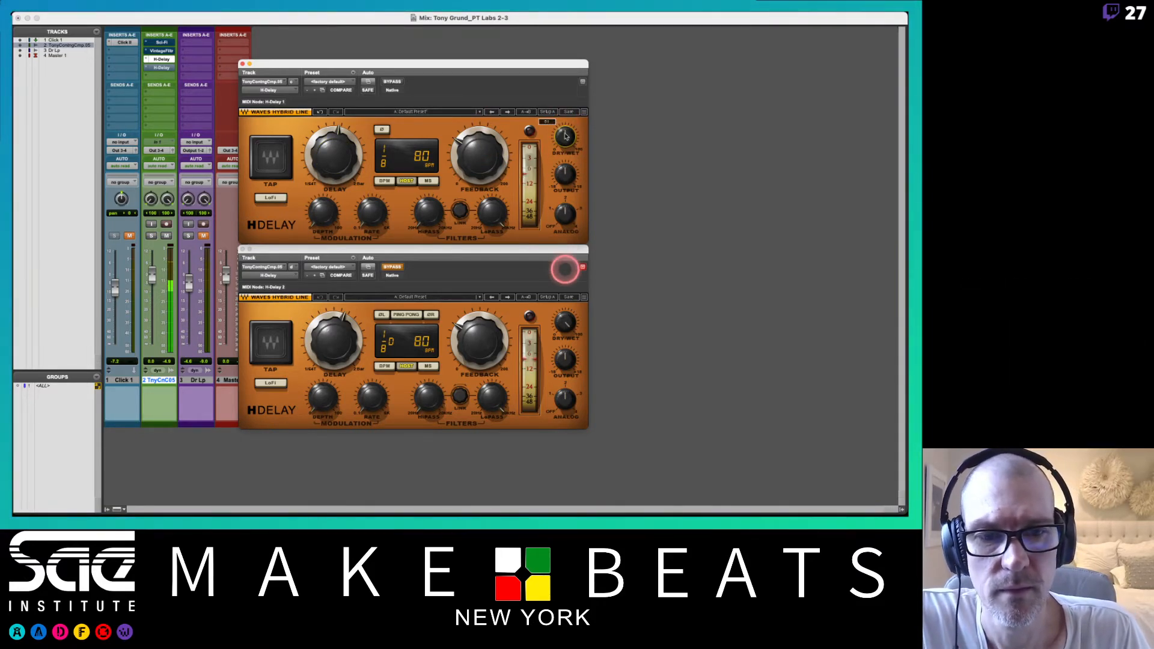
click(561, 361)
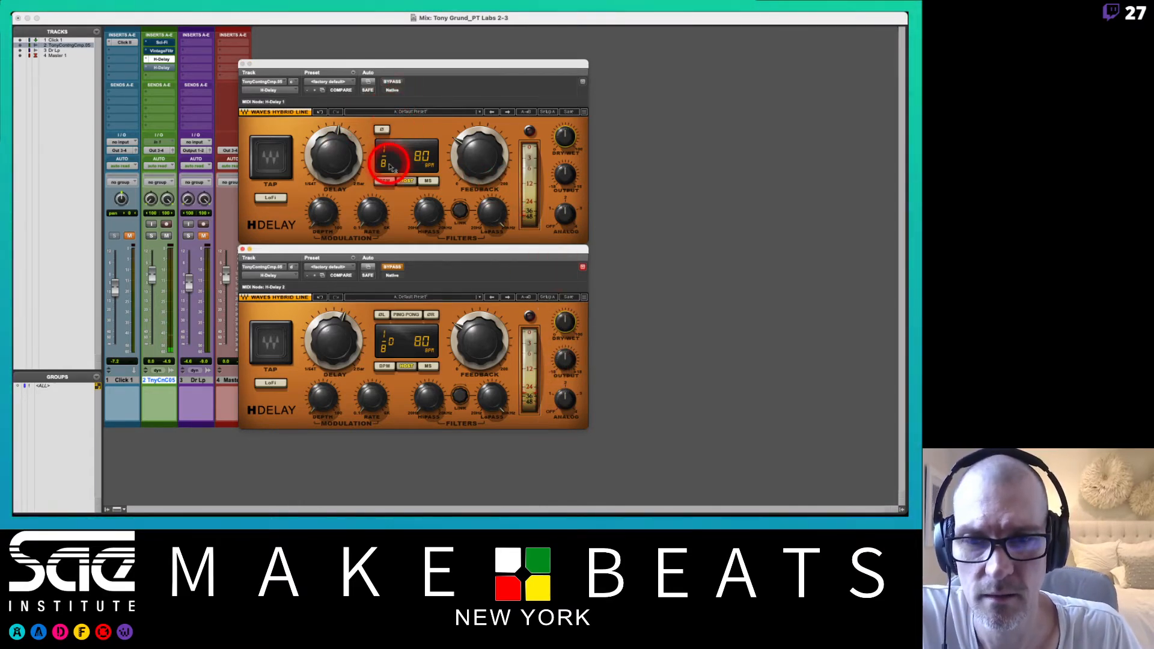
drag(493, 212, 486, 314)
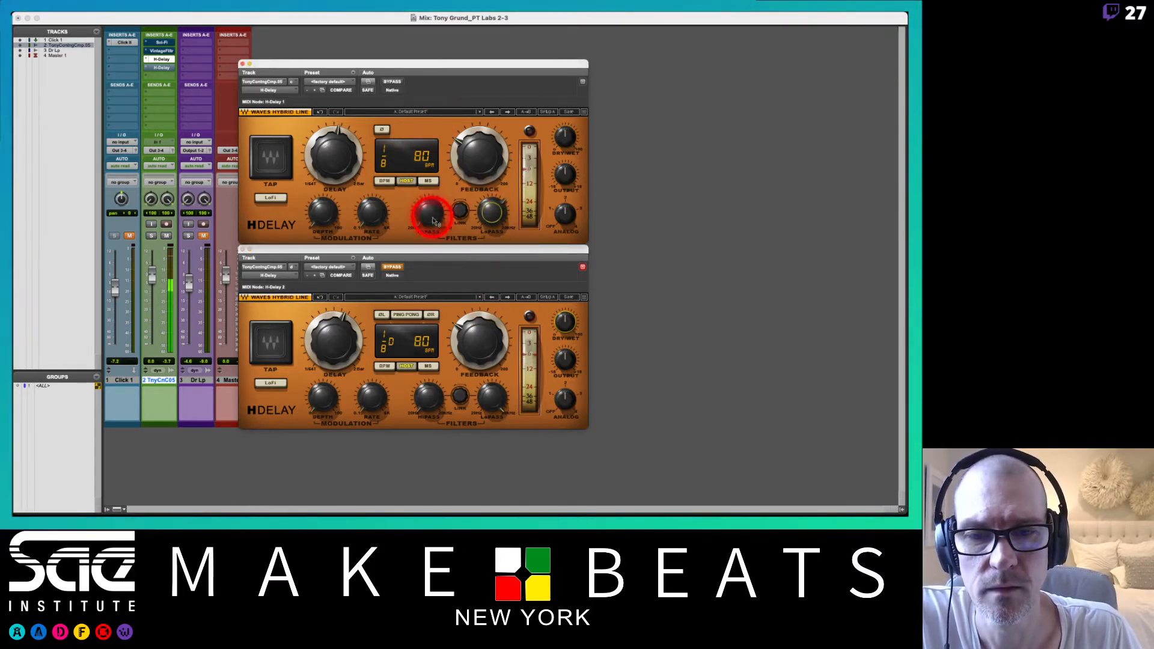
drag(431, 216, 437, 66)
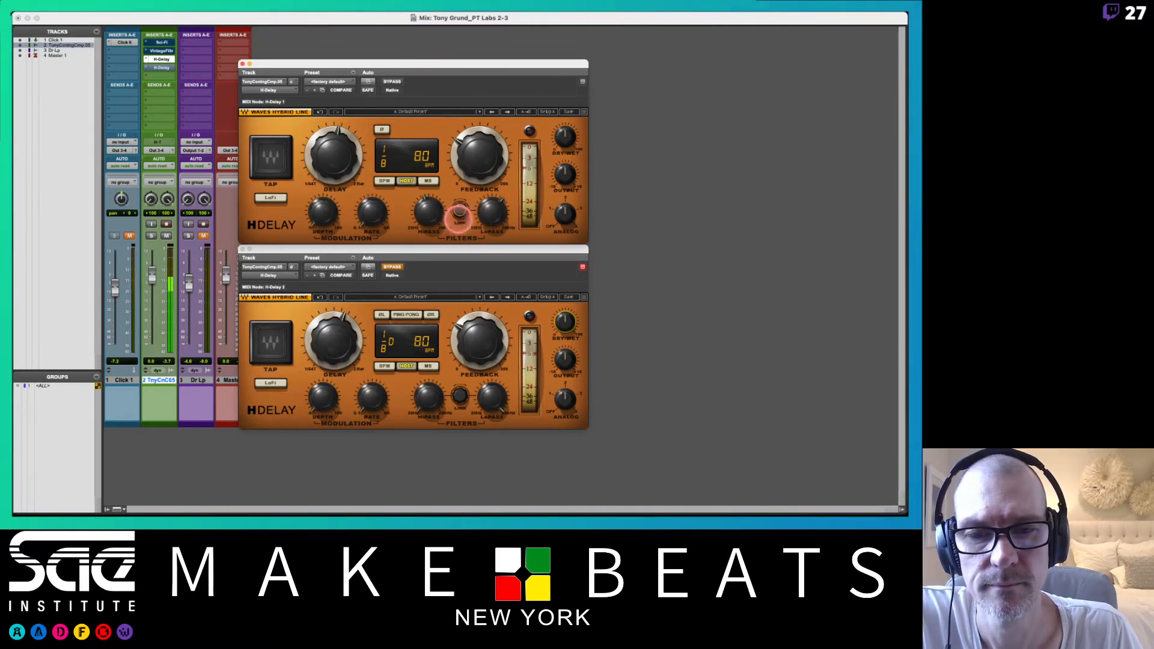
mouse_move(460, 216)
mouse_down()
mouse_move(461, 239)
mouse_move(458, 206)
mouse_move(469, 211)
mouse_move(458, 216)
mouse_up()
mouse_move(456, 216)
mouse_down()
mouse_move(463, 239)
mouse_move(464, 215)
mouse_up()
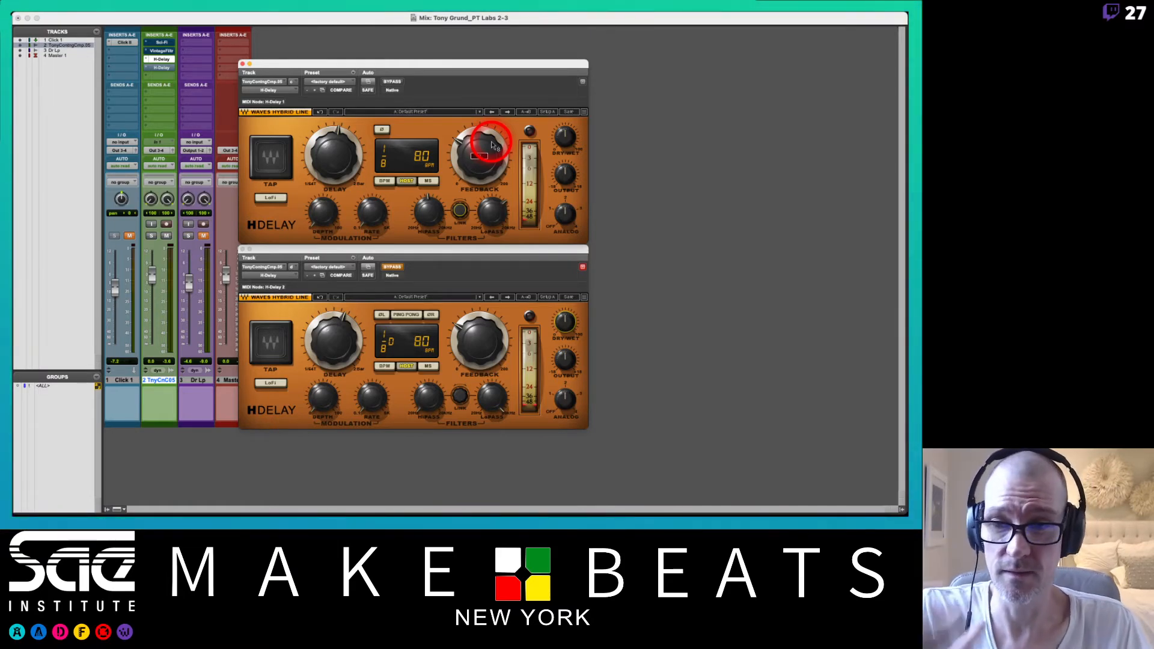
- Turn on LoFi in both the mono and the stereo H-Delay
click(272, 198)
click(264, 383)
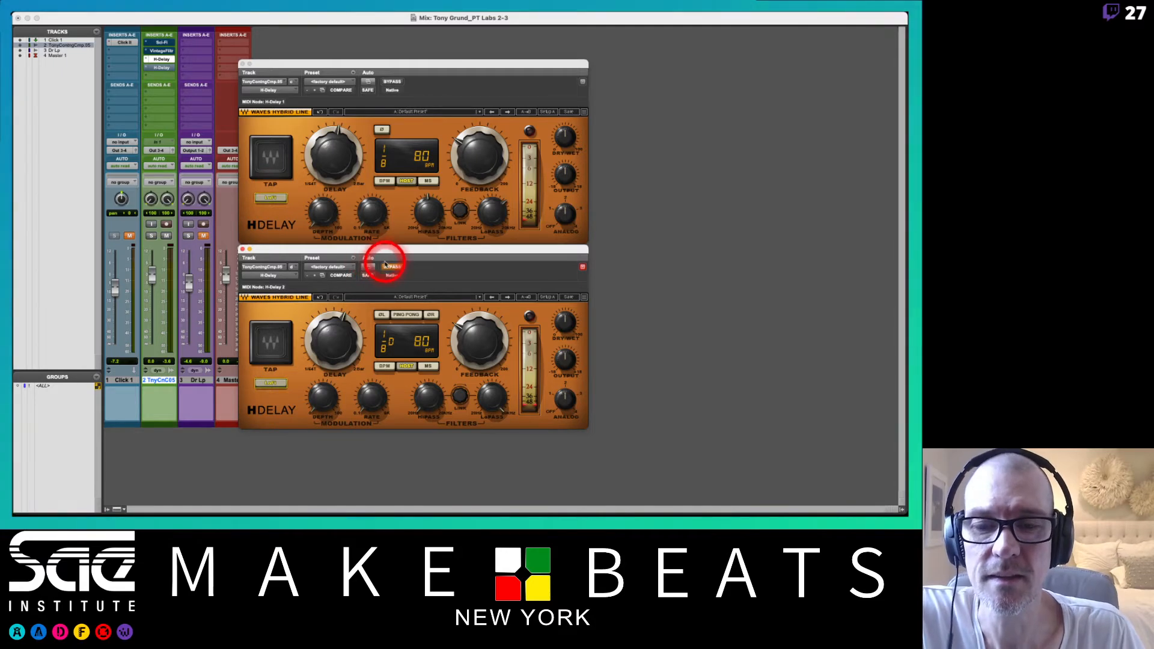
- Activate the stereo H-Delay and bypass the mono H-Delay
click(392, 268)
click(392, 81)
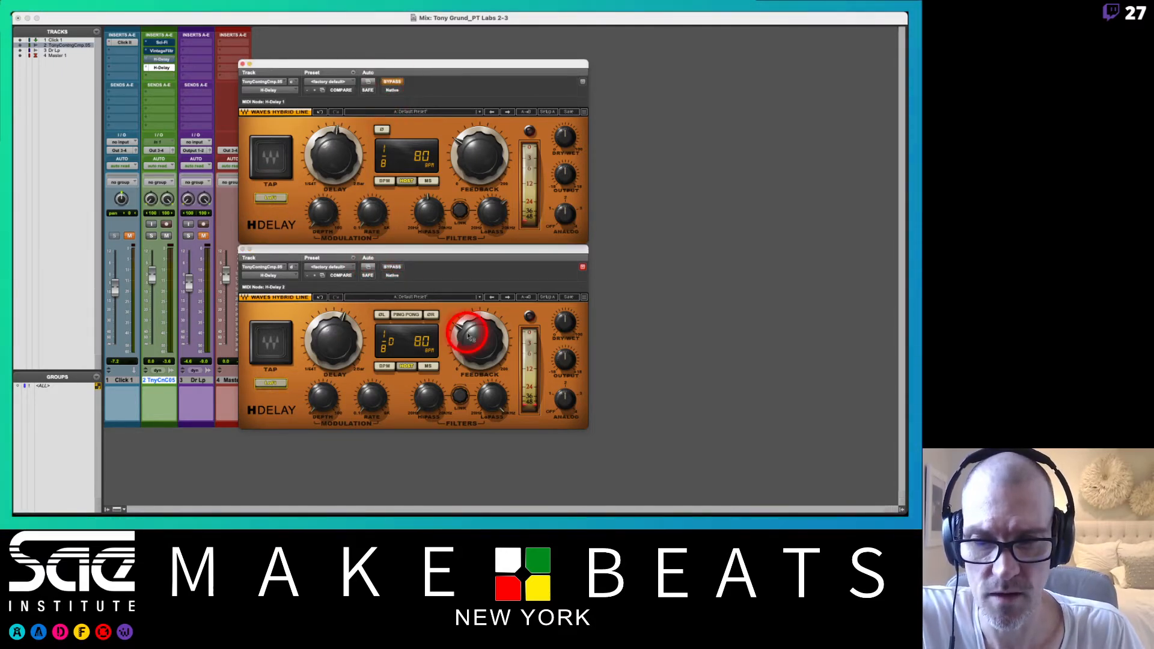
- Set the stereo H-Delay to Ping Pong with a 1/8 delay and adjust its low-pass and high-pass filters
click(404, 315)
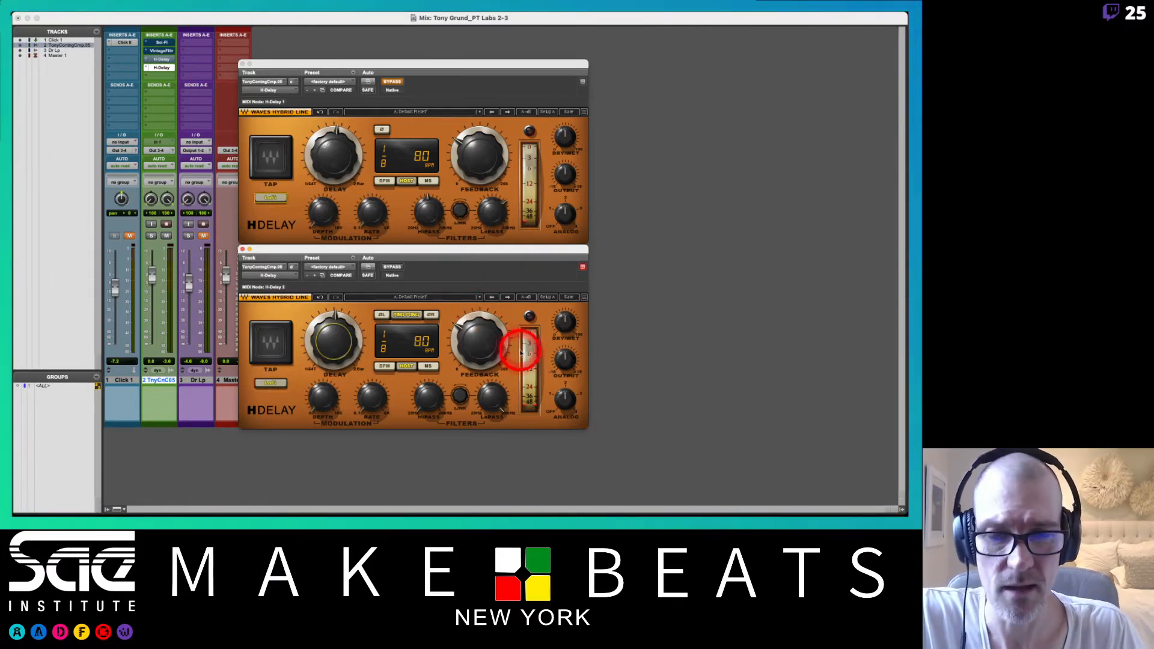
drag(493, 397, 496, 478)
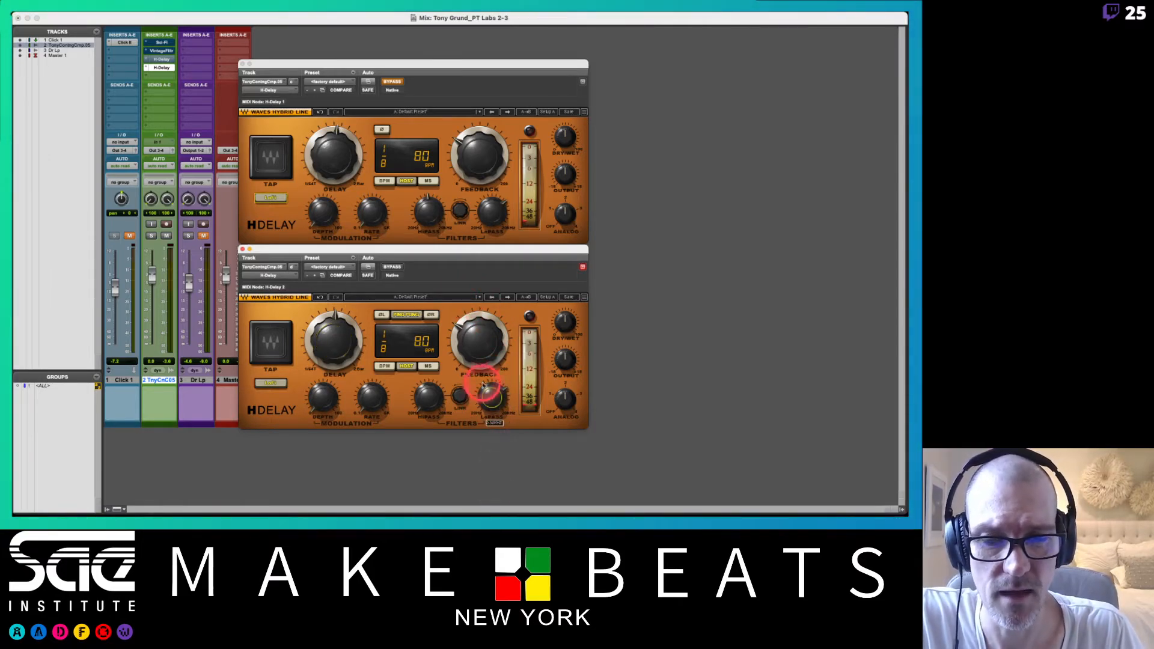
drag(425, 394, 431, 284)
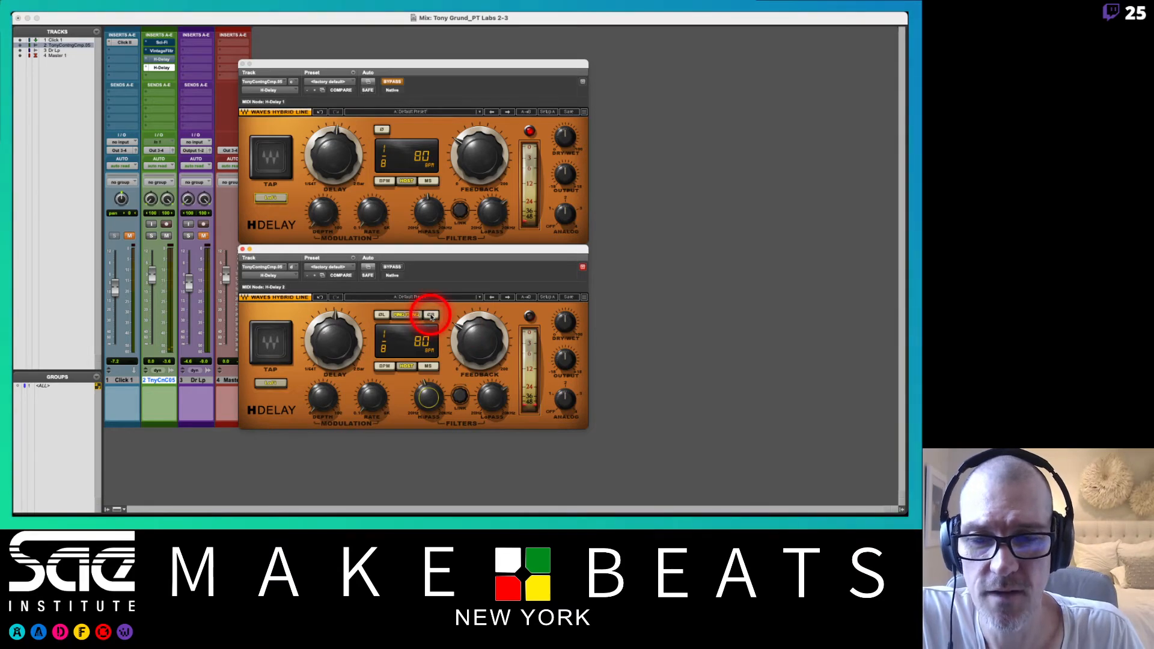
click(432, 316)
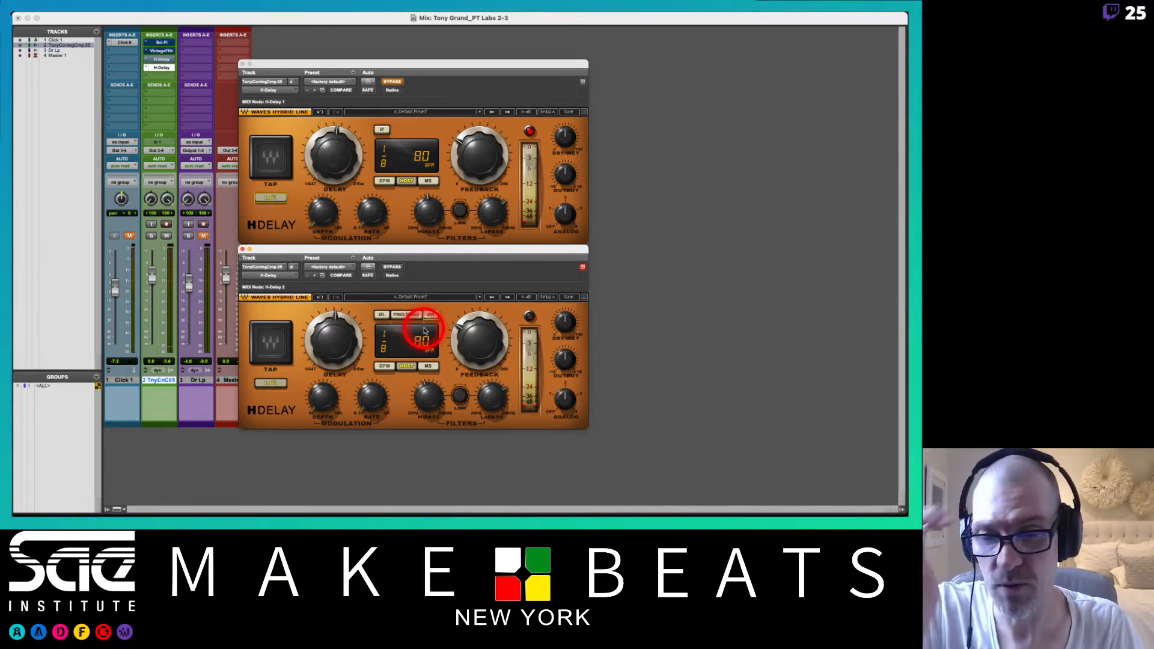
click(407, 315)
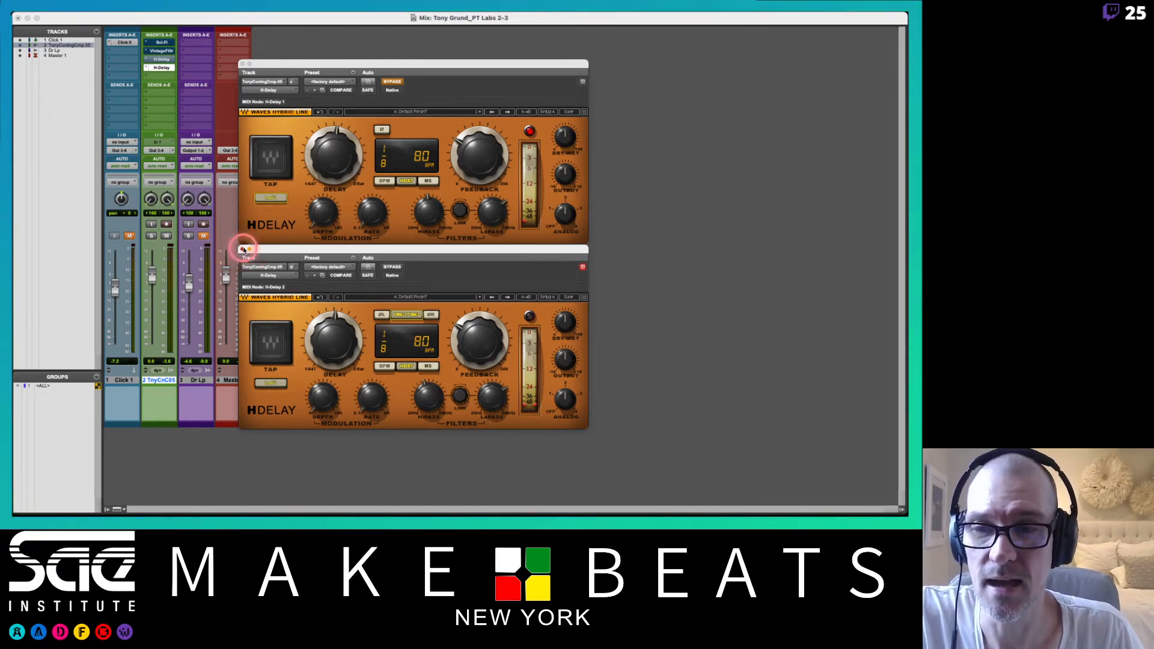
- Close both H-Delay windows and remove both H-Delays from the vocal track's inserts
click(243, 249)
click(242, 64)
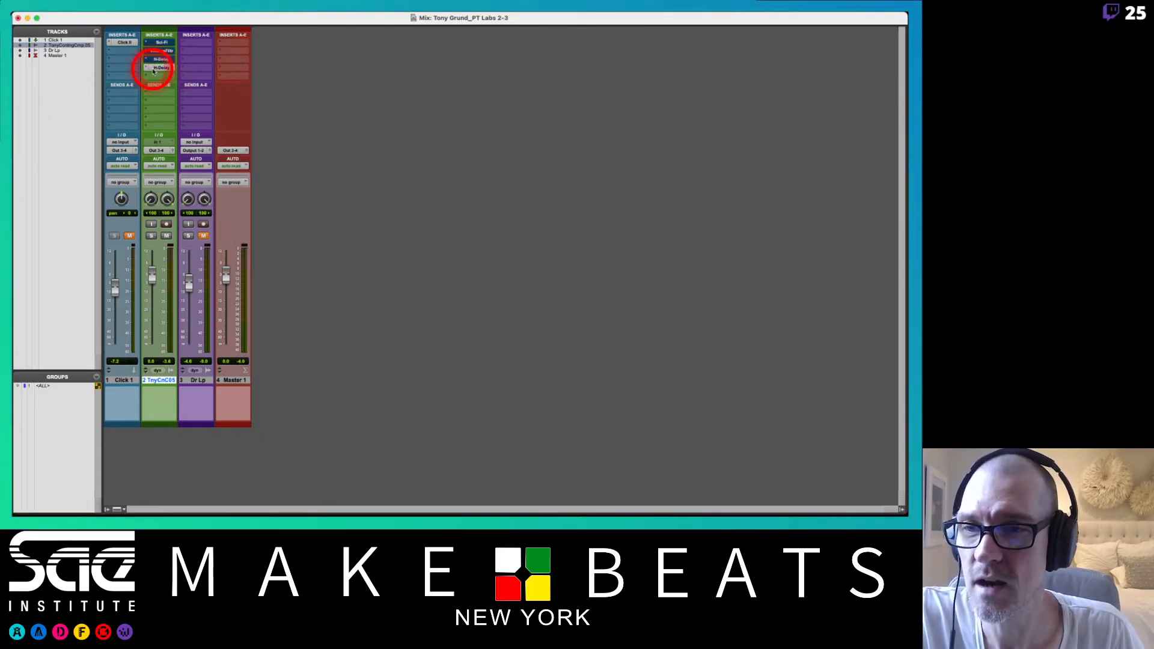
click(147, 60)
click(155, 36)
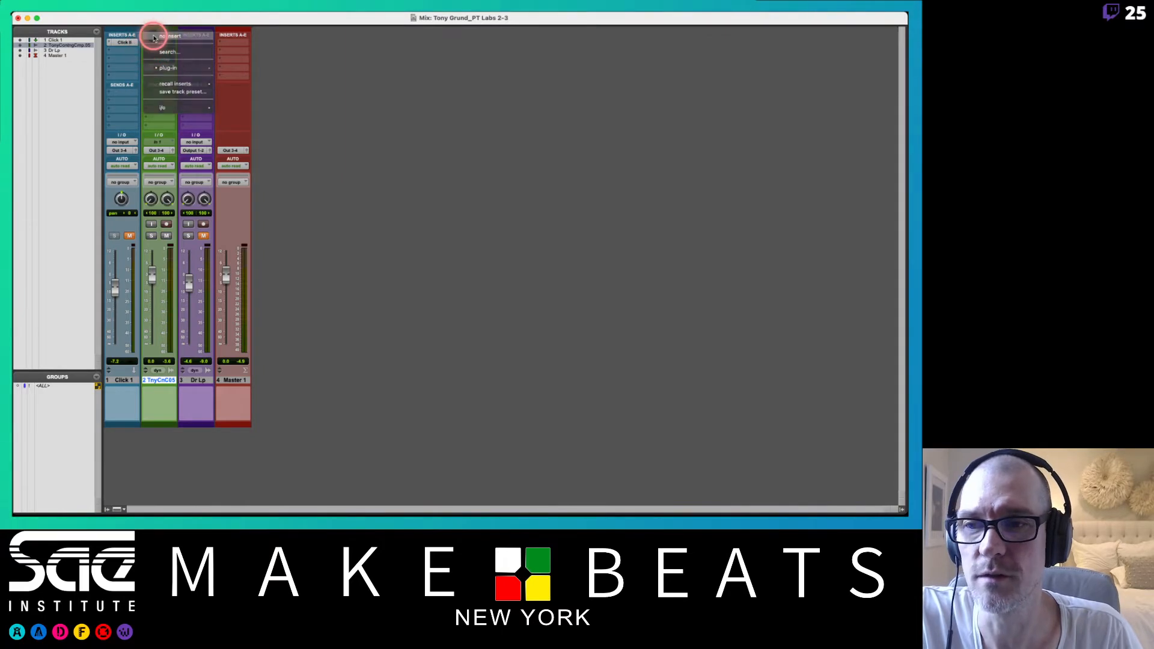
click(146, 60)
click(171, 33)
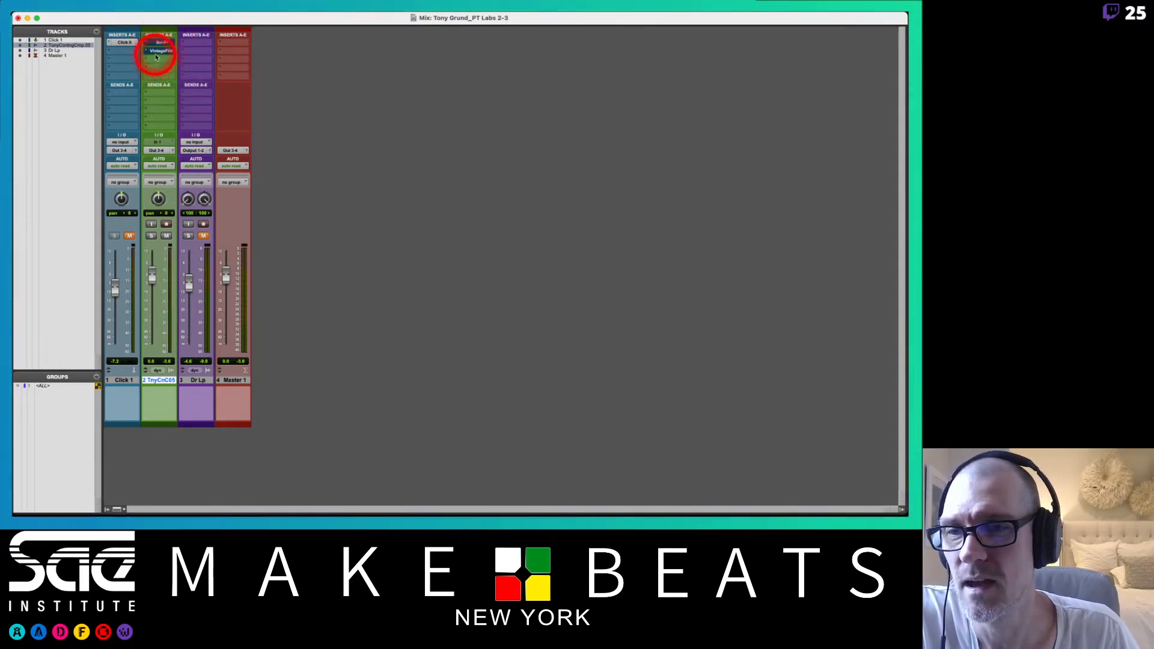
- Insert the delay plug-in FabFilter Timeless 3 (mono) in the vocal track's third slot and move its window up to show it fully
click(159, 61)
mouse_move(198, 59)
mouse_move(250, 65)
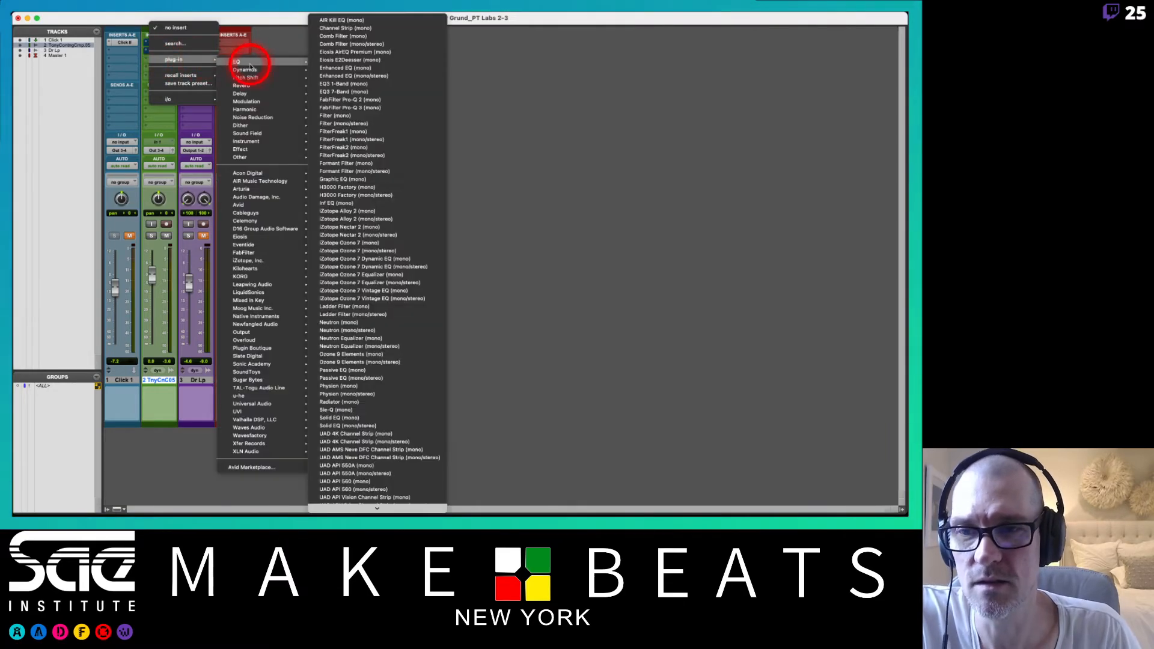
mouse_move(241, 94)
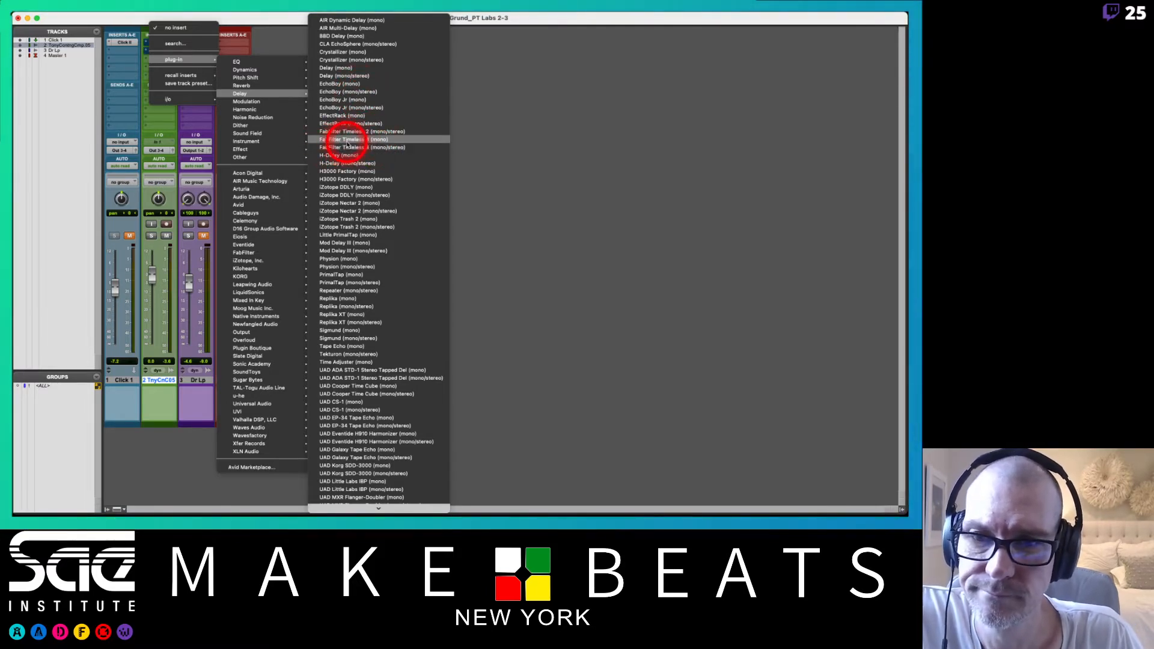
click(340, 141)
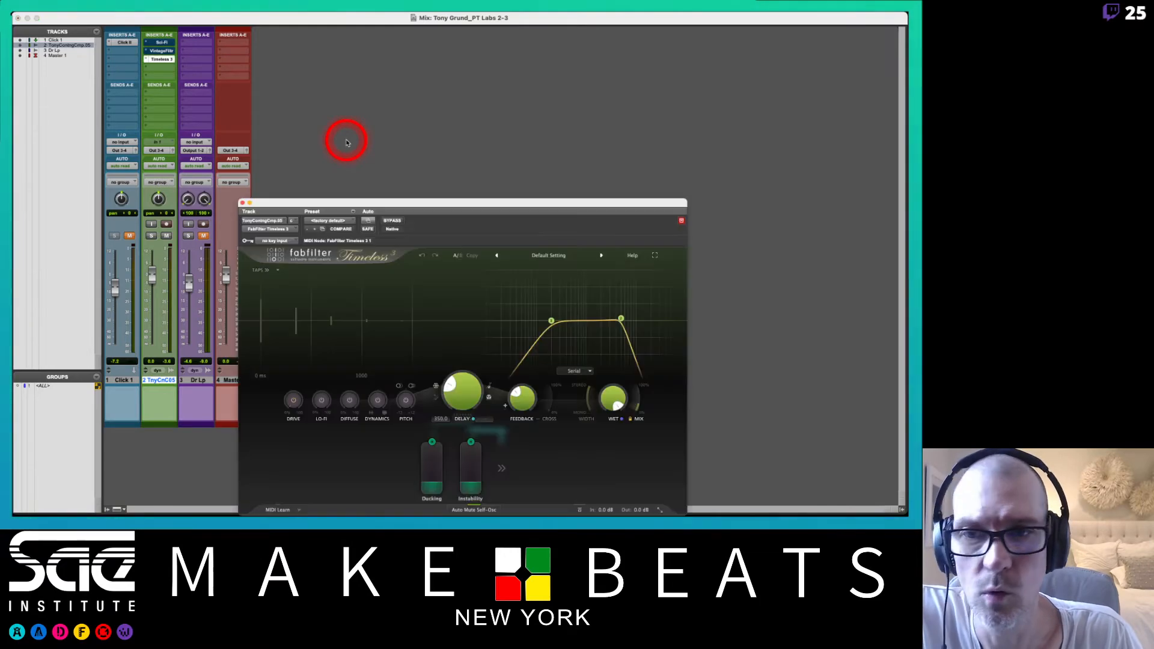
drag(384, 206, 396, 34)
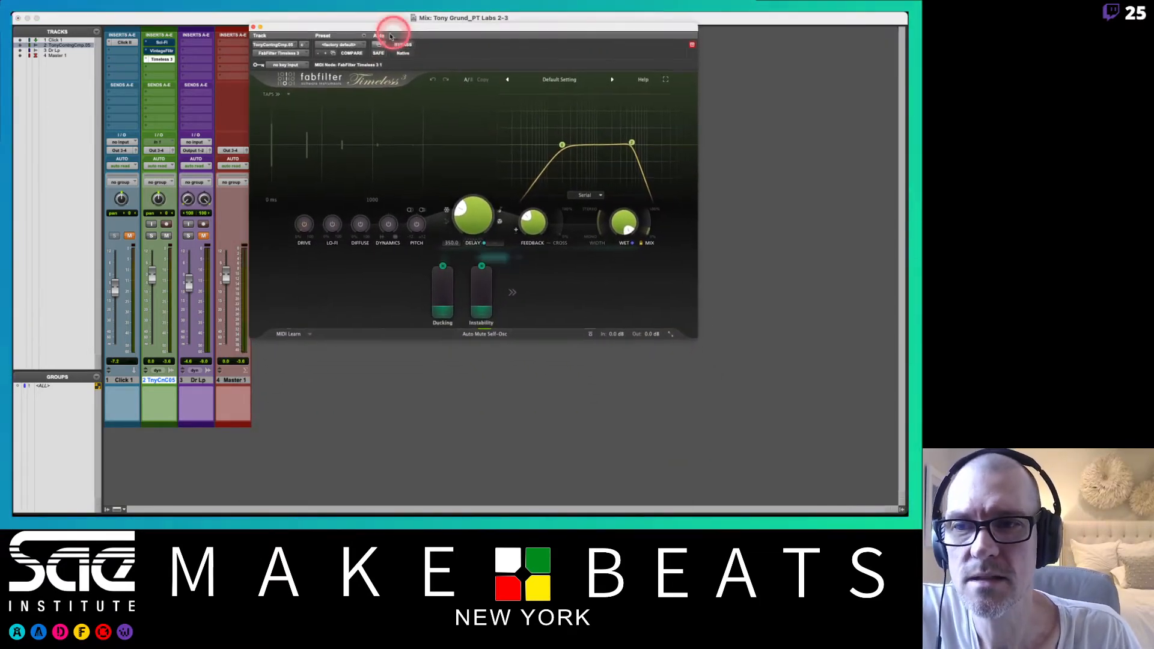
- Insert FabFilter Timeless 3 (mono/stereo) in the vocal track's fourth insert slot
click(160, 66)
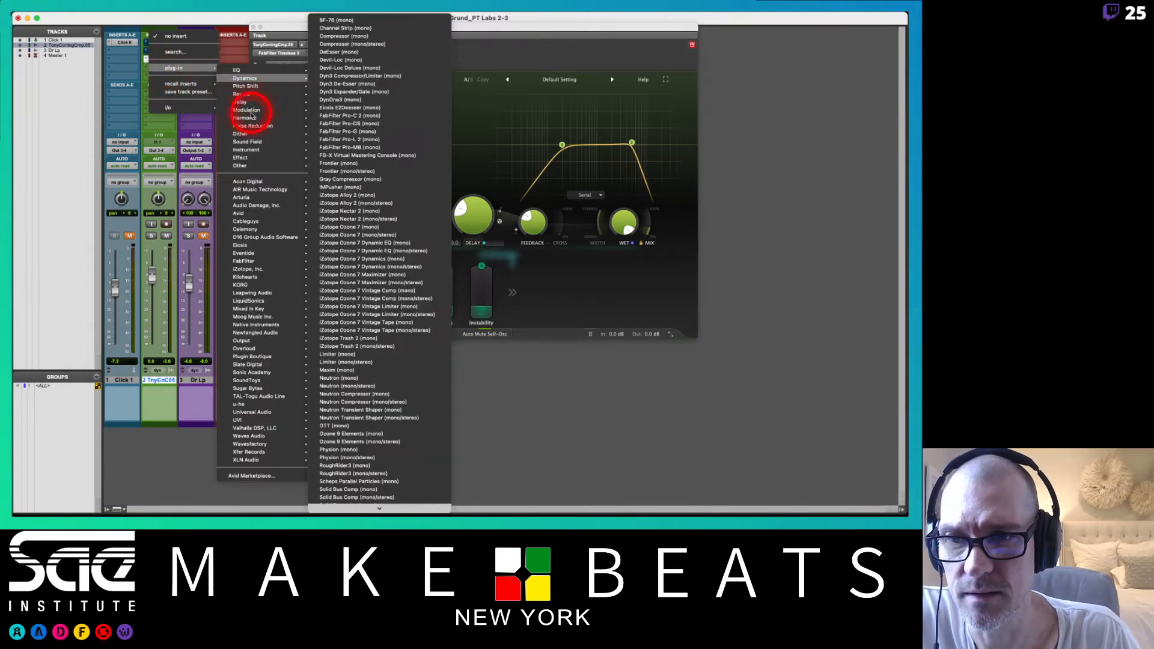
mouse_move(306, 107)
click(352, 148)
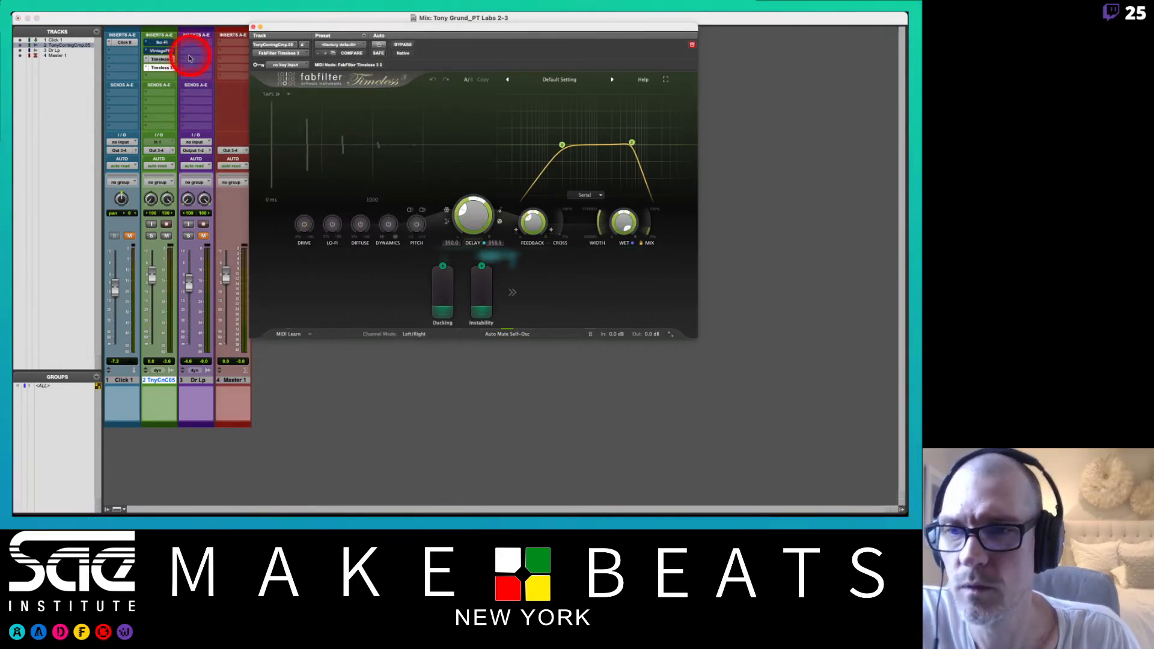
- Arrange the mono and stereo Timeless 3 windows so both can be reached, and bypass the stereo Timeless 3
shift+click(165, 60)
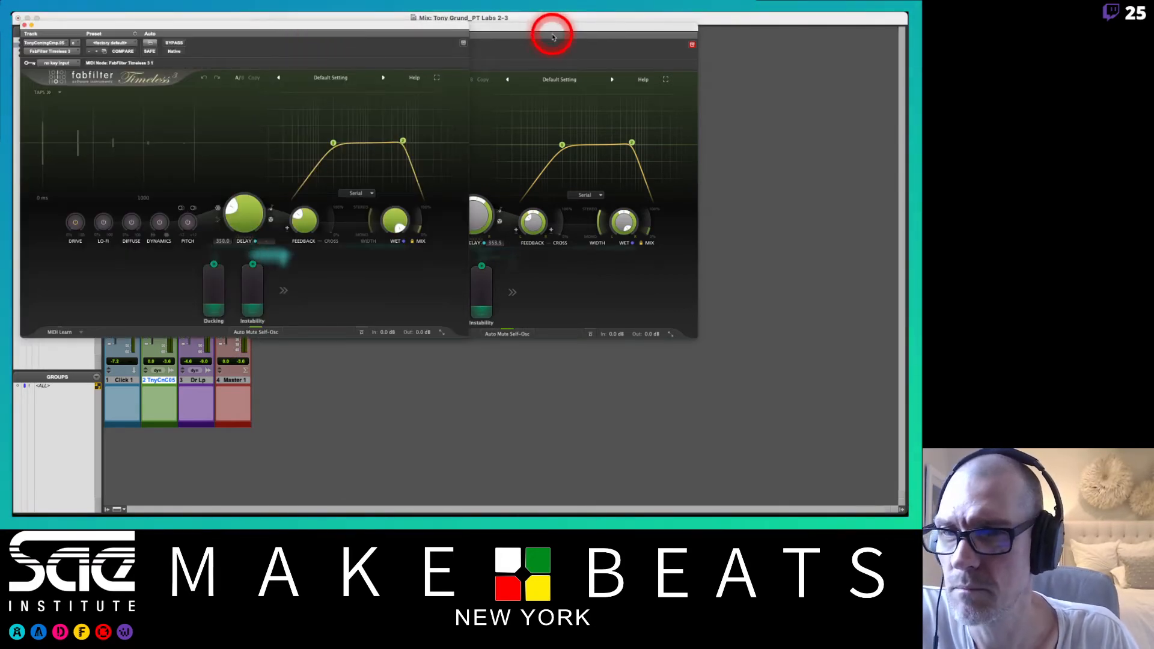
drag(550, 30, 676, 158)
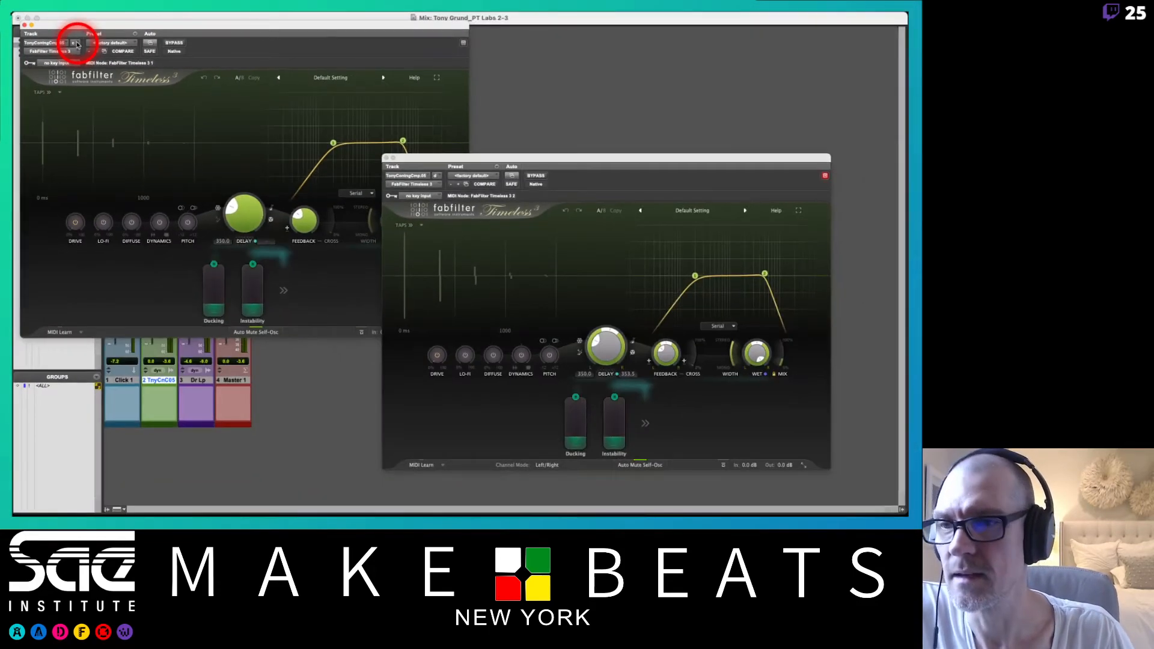
drag(95, 26, 279, 20)
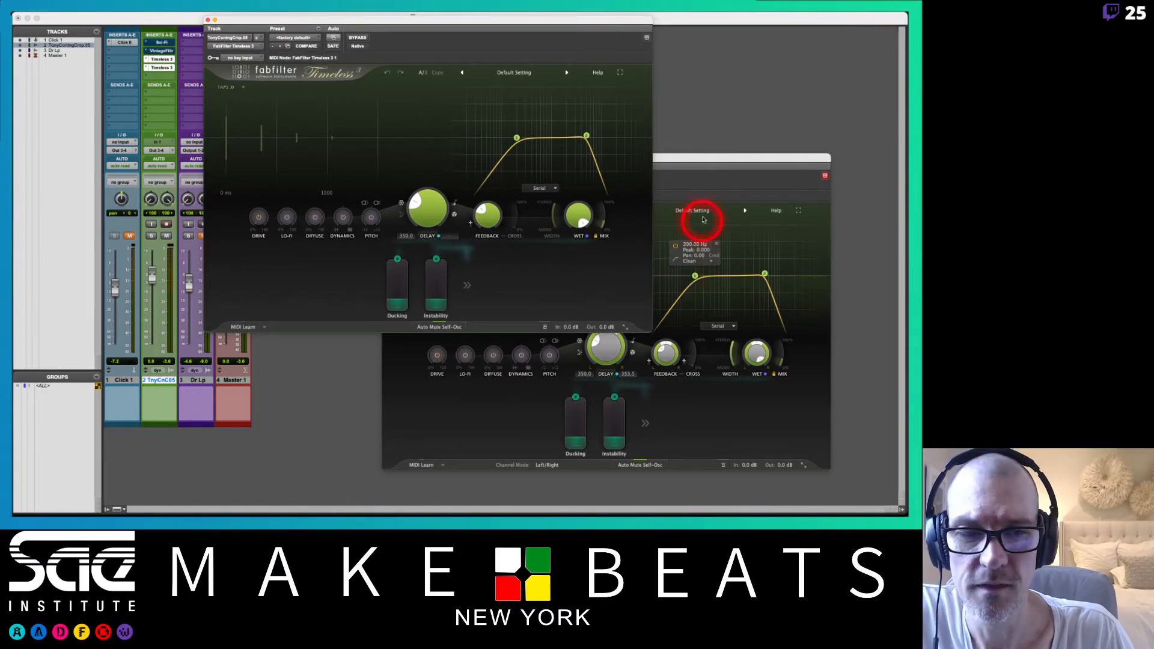
click(681, 182)
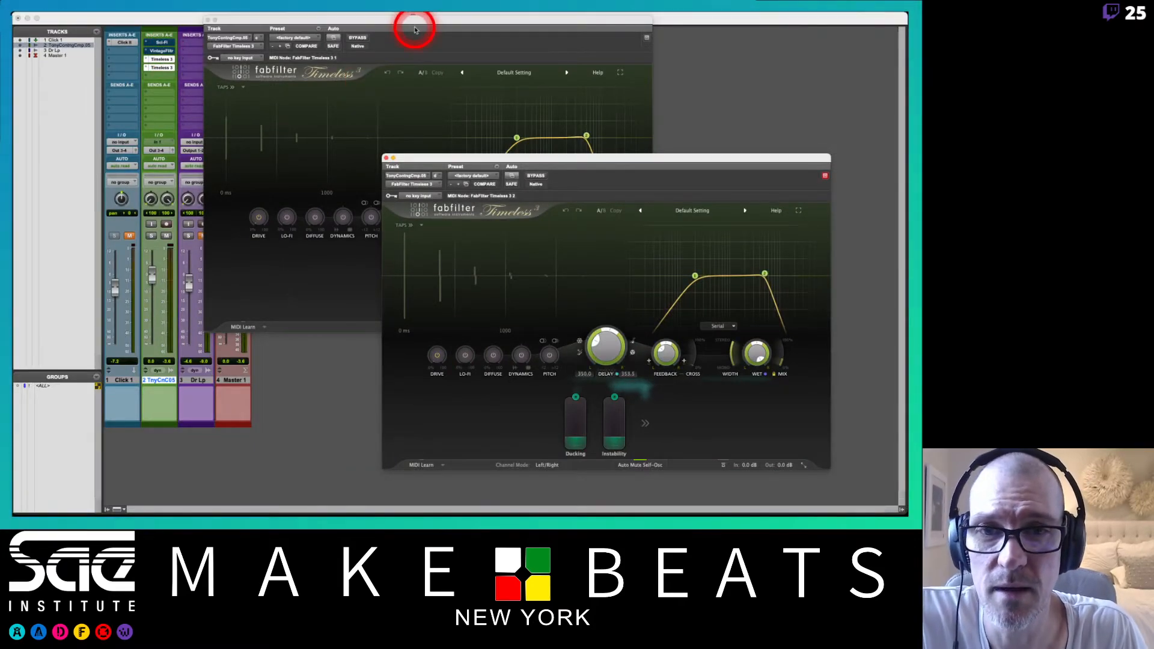
click(535, 175)
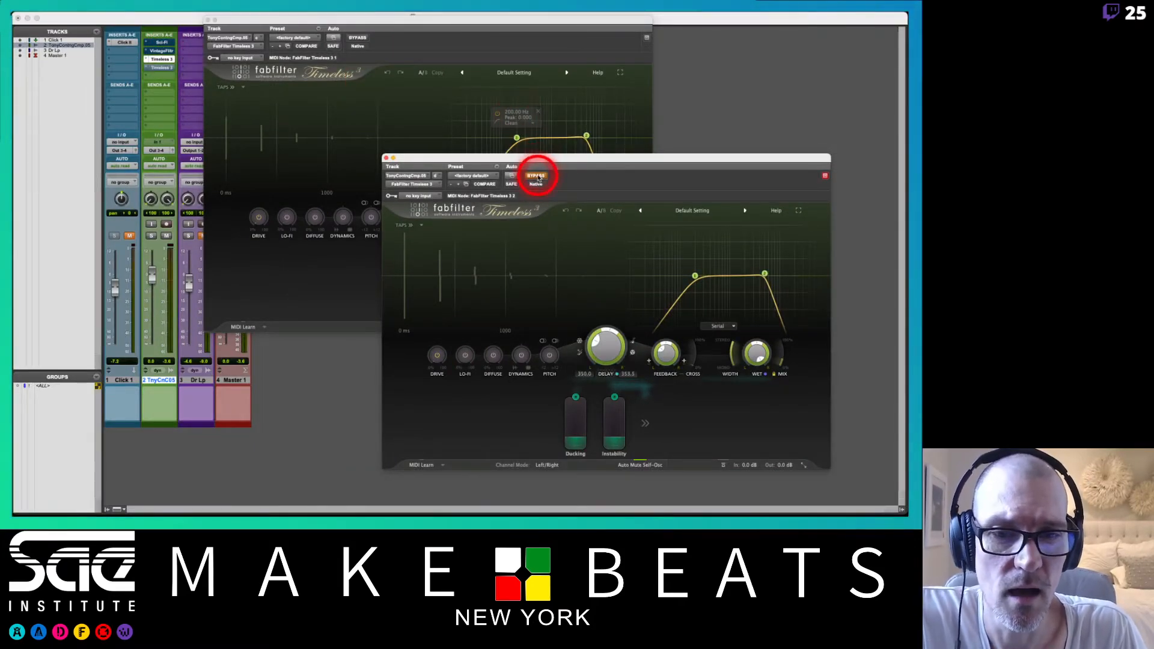
click(477, 38)
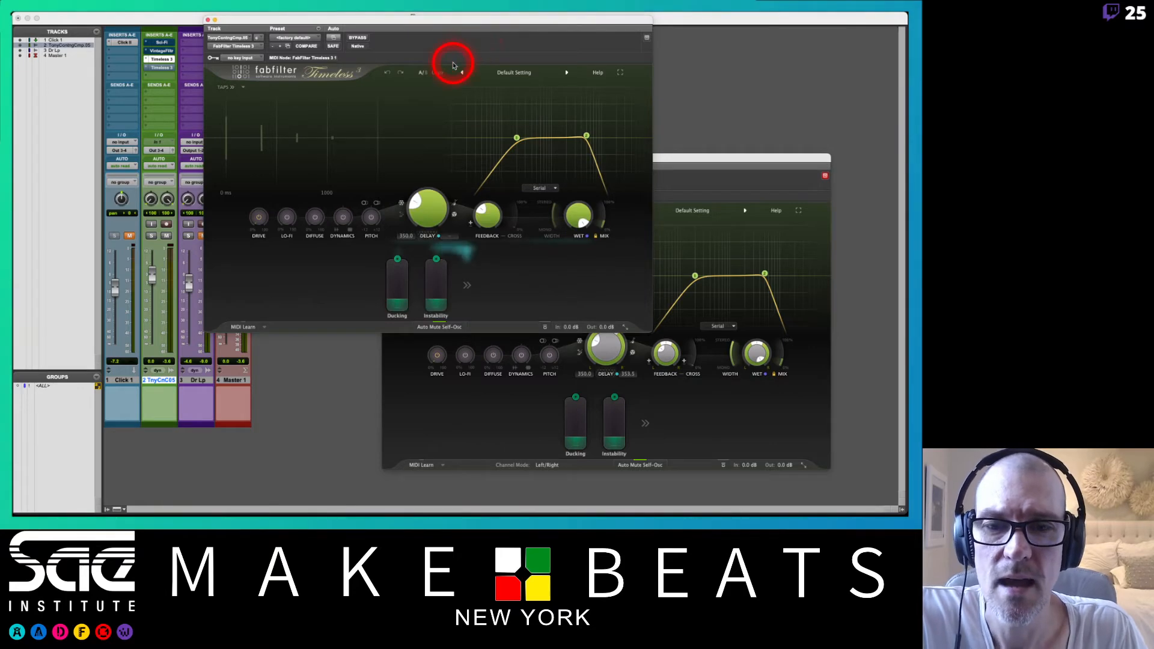
- In the mono Timeless 3's Default Setting, move the high-pass filter to about 108 Hz and the low-pass filter to about 2123 Hz
click(566, 73)
click(462, 72)
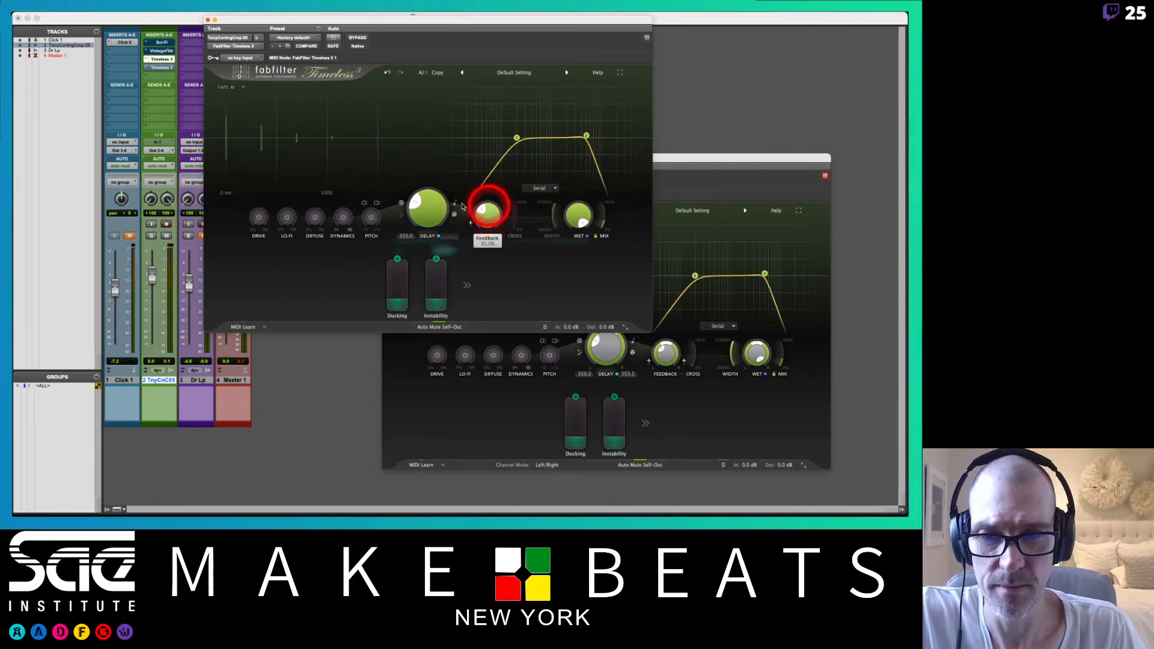
mouse_move(585, 132)
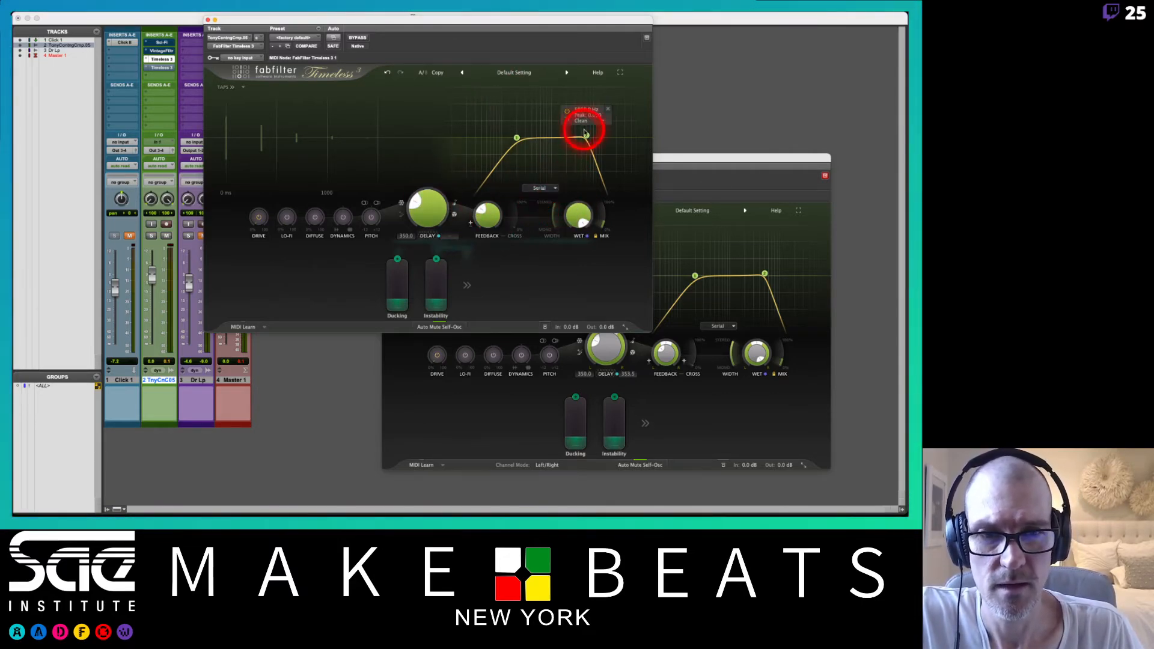
drag(586, 136, 558, 139)
drag(517, 138, 505, 137)
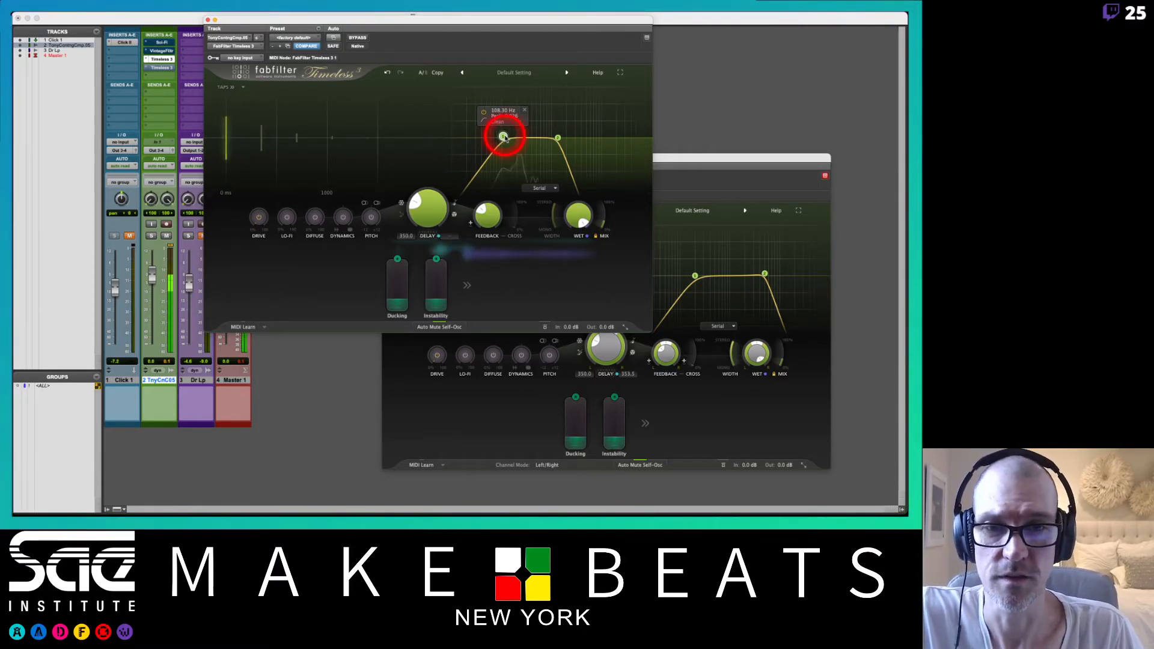
click(557, 149)
mouse_move(557, 150)
mouse_down()
mouse_move(555, 137)
mouse_move(568, 139)
mouse_up()
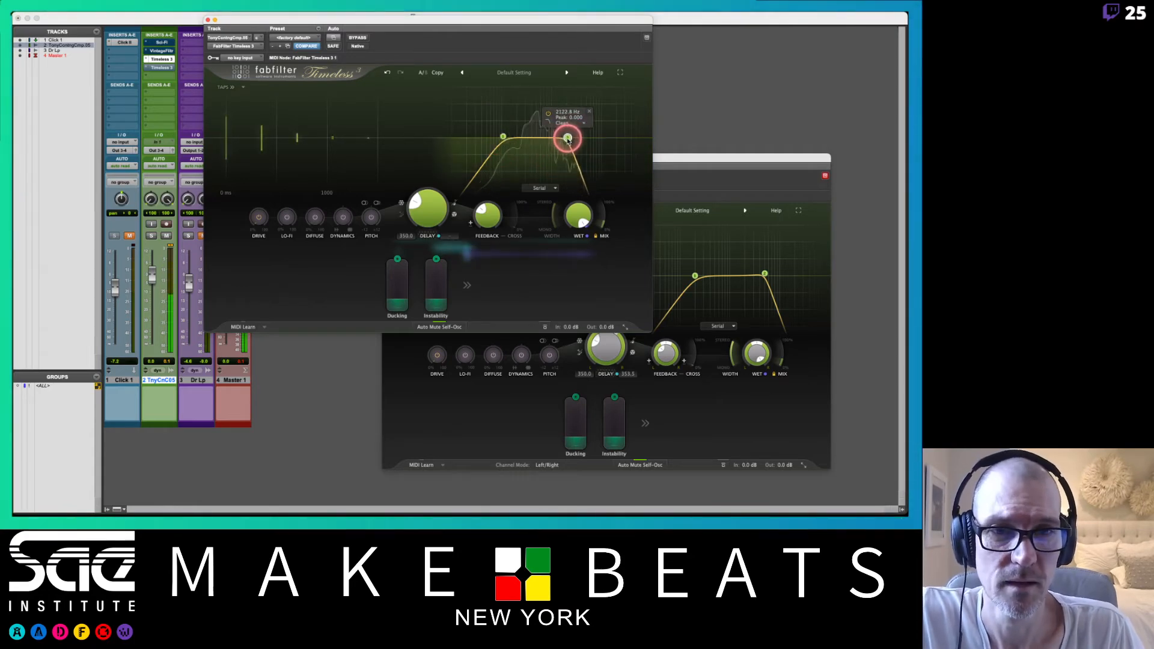
- Step the mono Timeless 3 through Beautiful Vintage Chorus and Bright Octave Soup to the Dark Endless Evolved preset
click(567, 73)
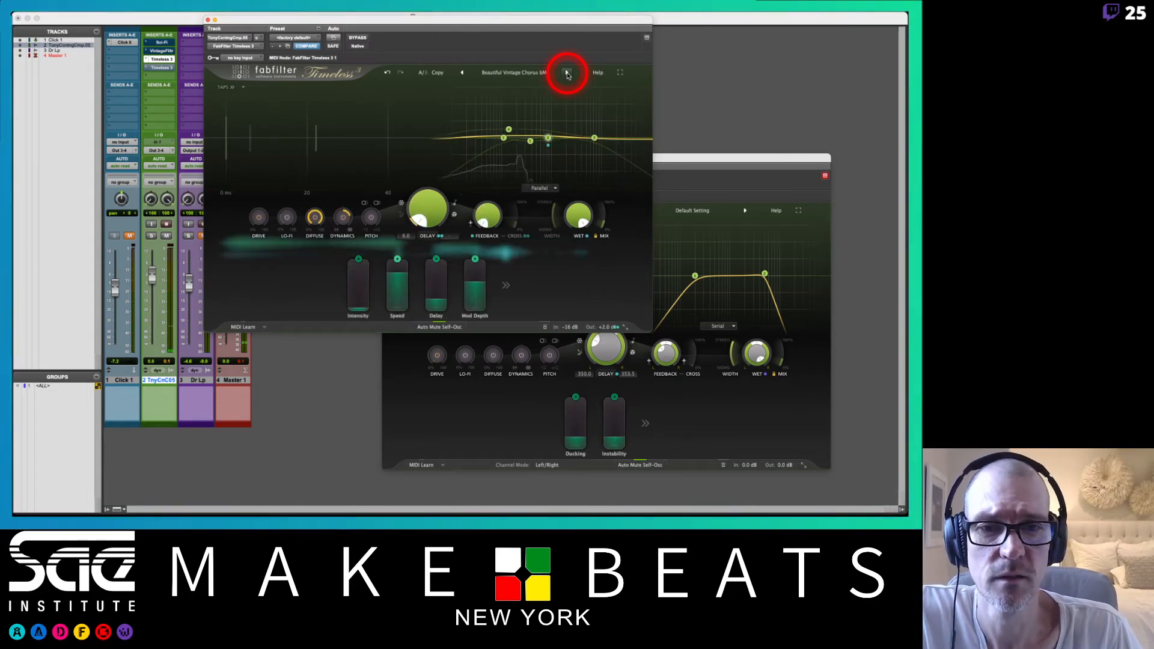
click(567, 72)
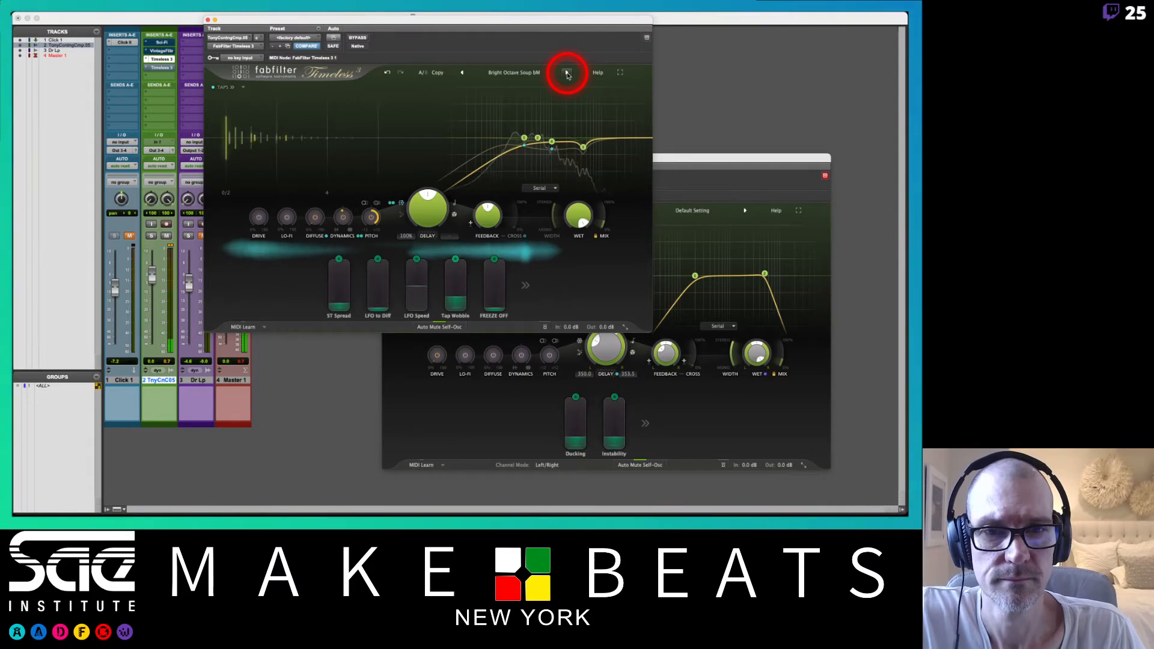
click(567, 72)
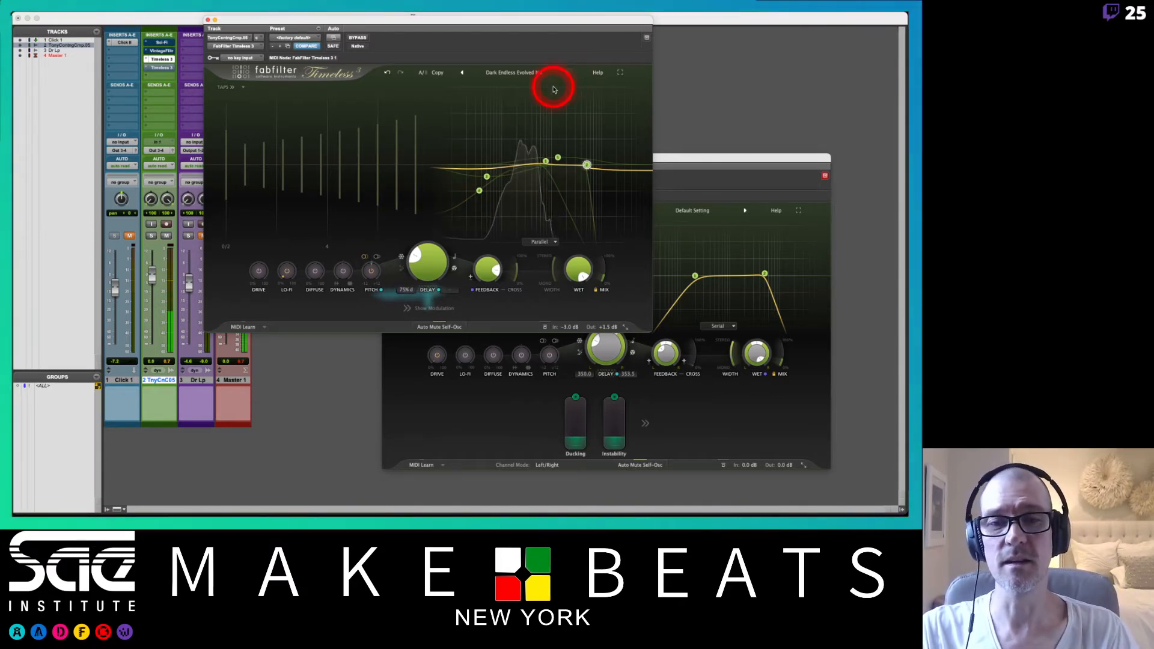
- Bypass the mono Timeless 3, activate the stereo Timeless 3 and move the stereo window over the mono one
click(355, 39)
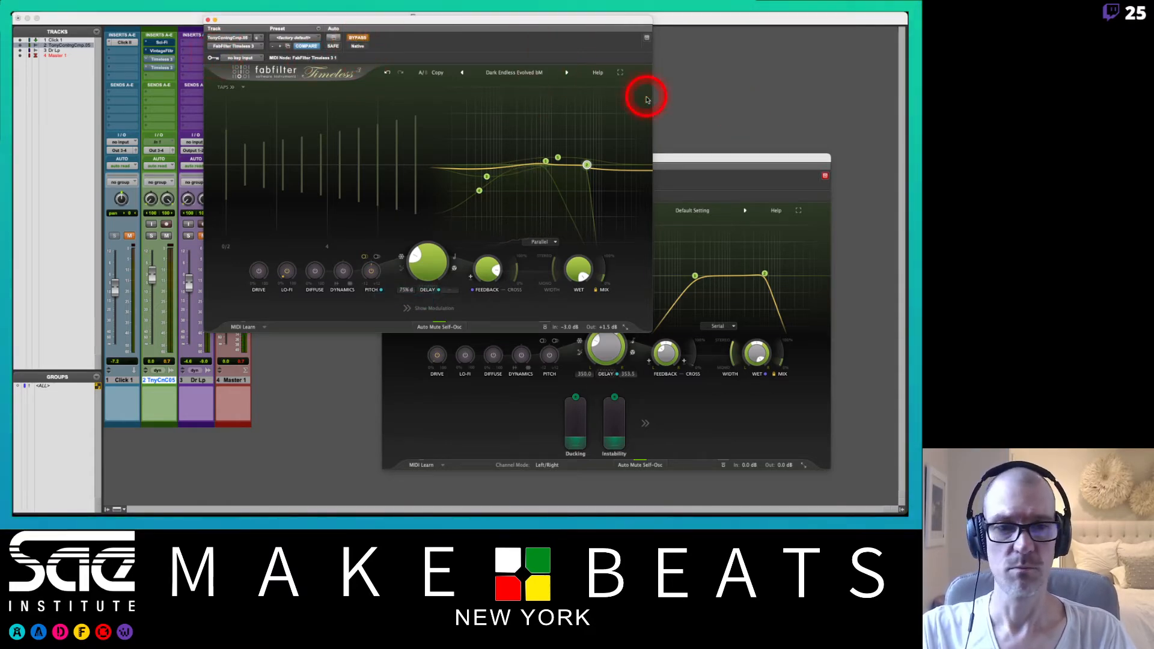
click(676, 157)
click(532, 176)
click(531, 175)
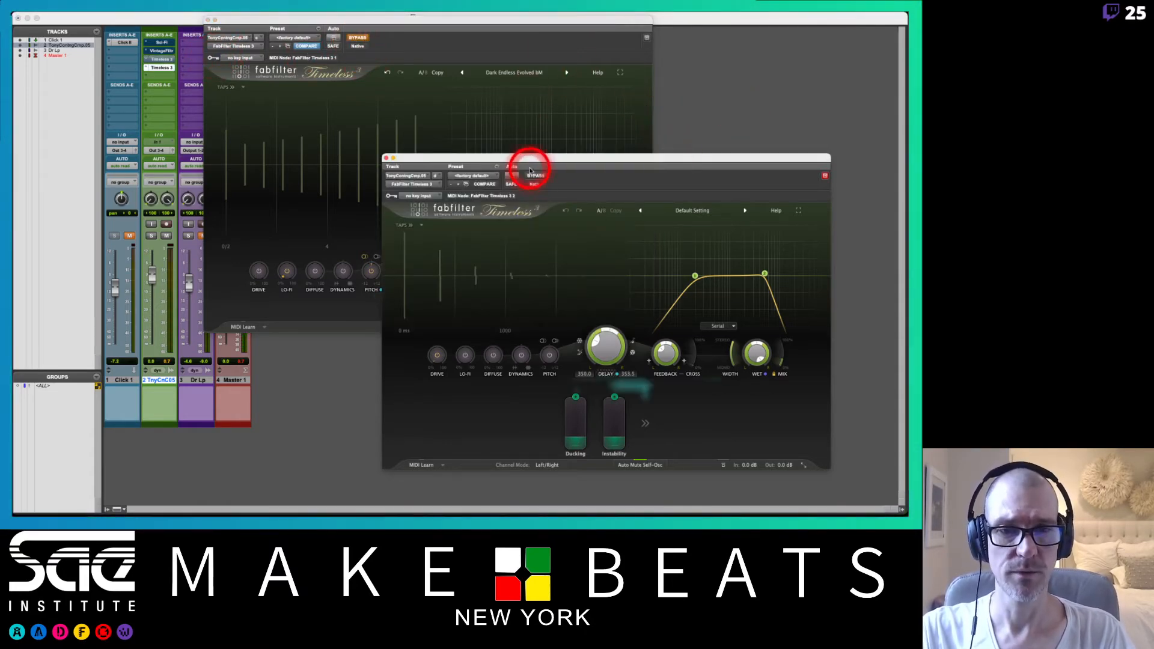
drag(529, 163, 411, 65)
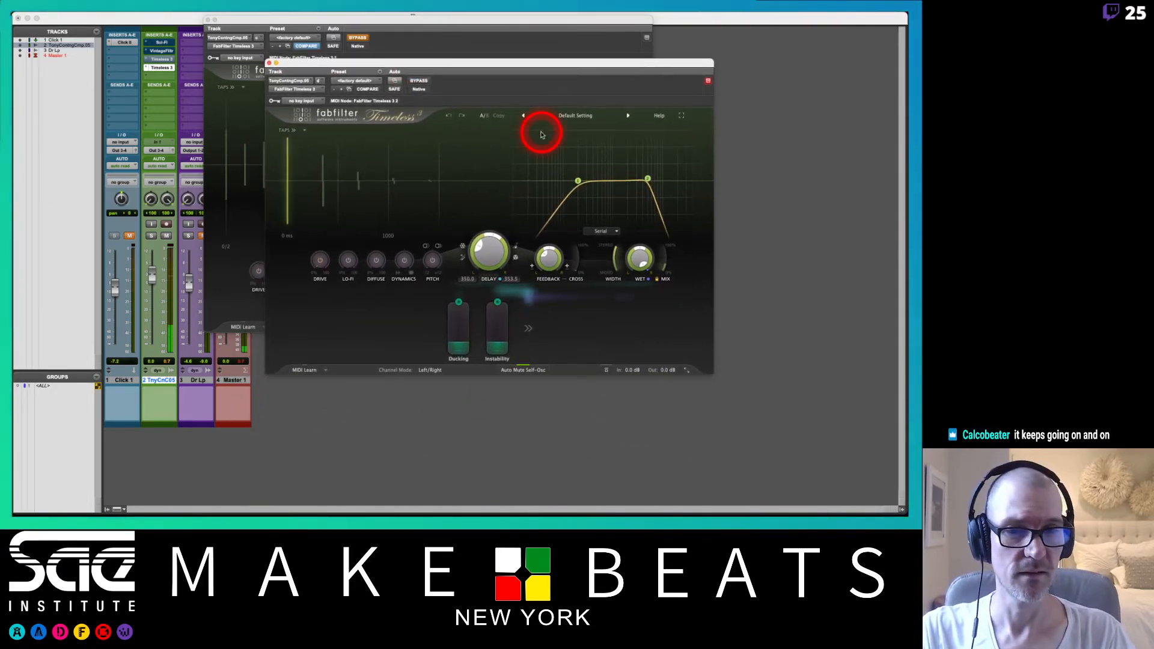
- Step the stereo Timeless 3 through the Beautiful Vintage Chorus, Bright Octave Soup and Dark Endless Evolved presets to Dreamy
click(629, 116)
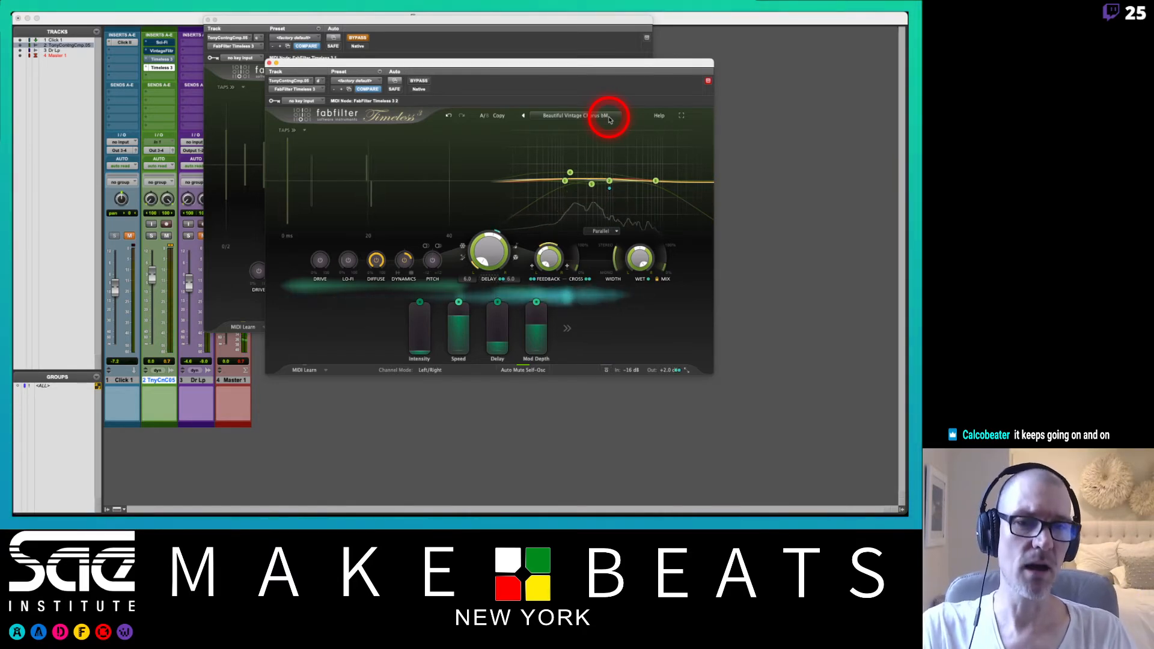
click(627, 117)
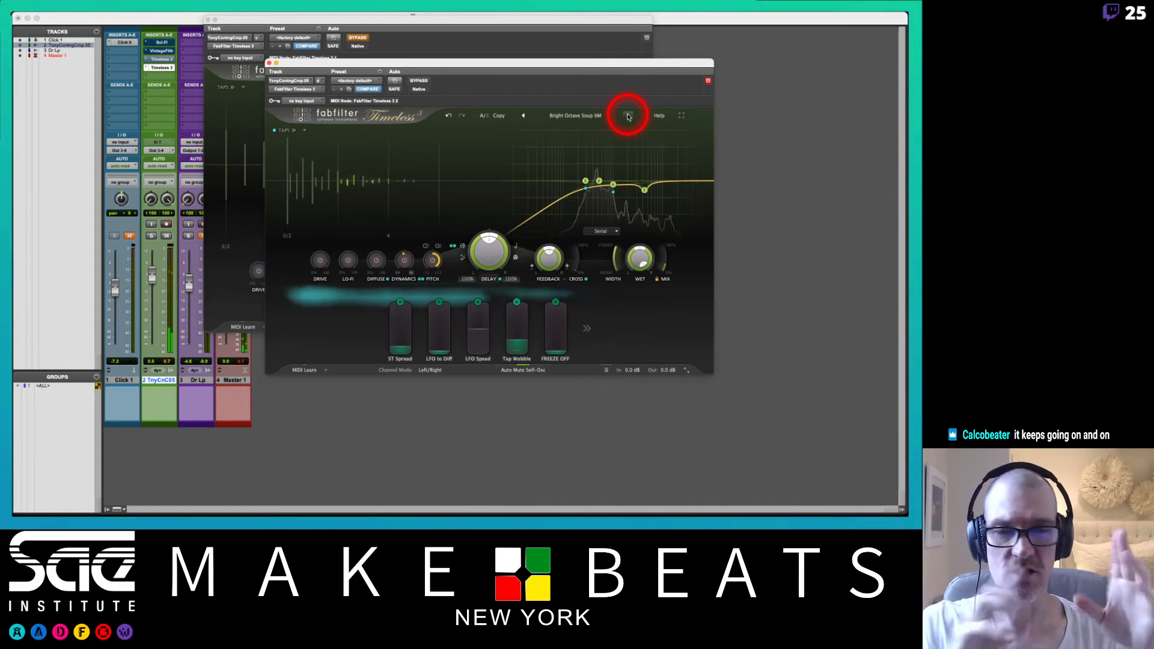
click(629, 116)
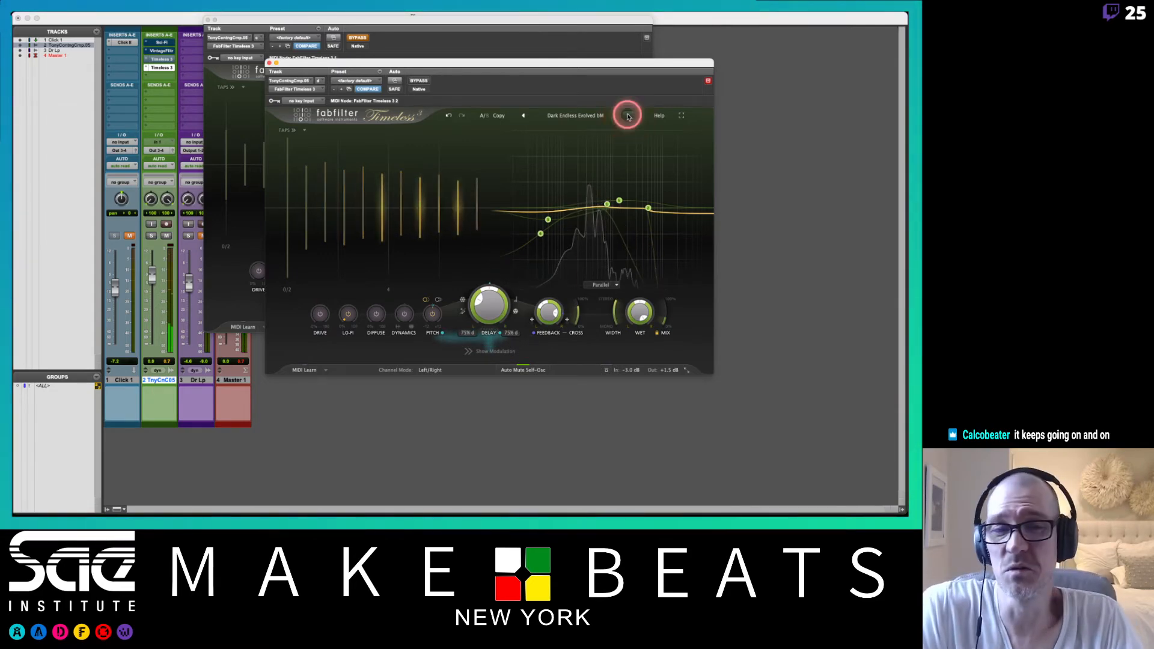
click(629, 116)
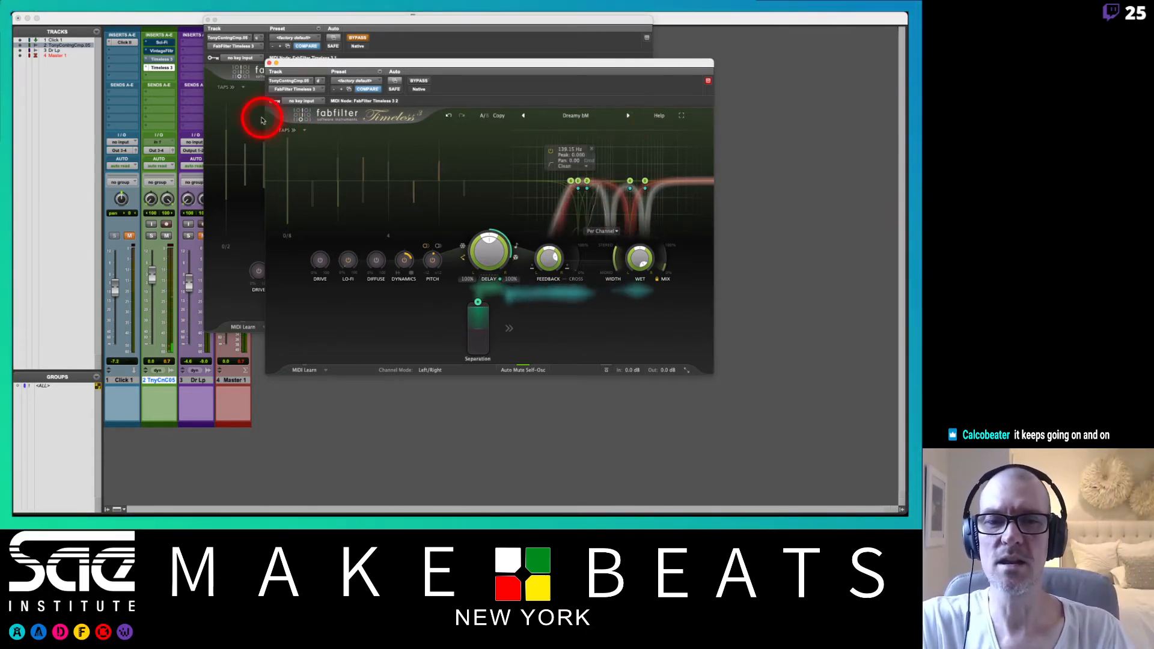
- Close both Timeless 3 windows and remove the stereo Timeless 3 from the vocal track's fourth insert
click(269, 62)
click(208, 20)
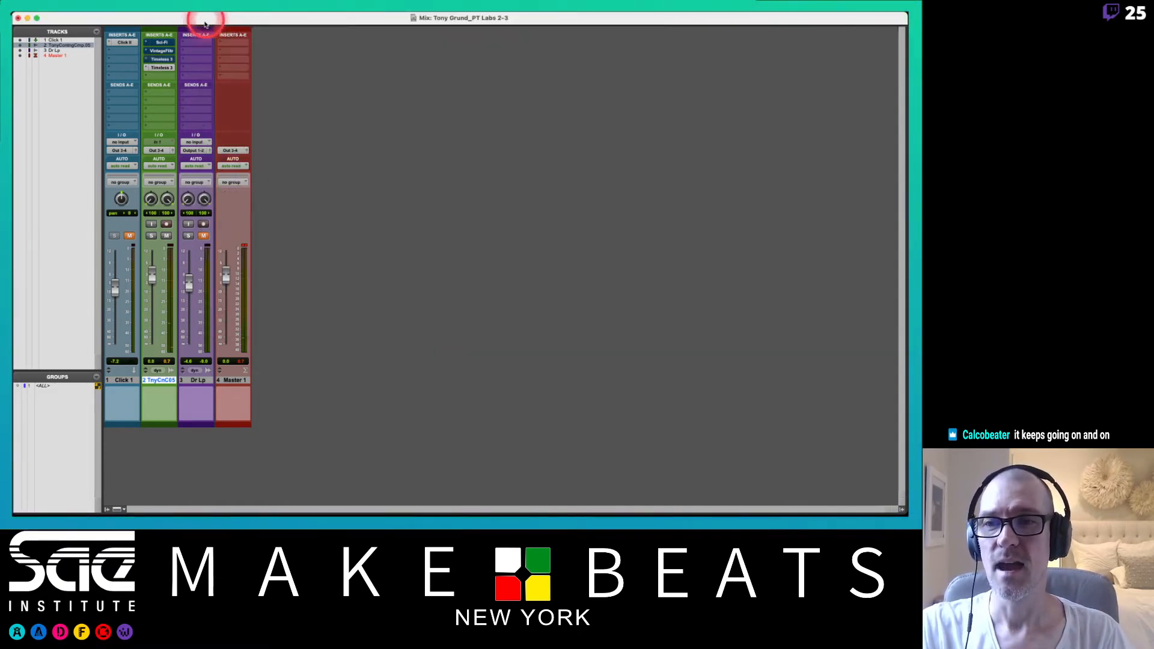
click(145, 68)
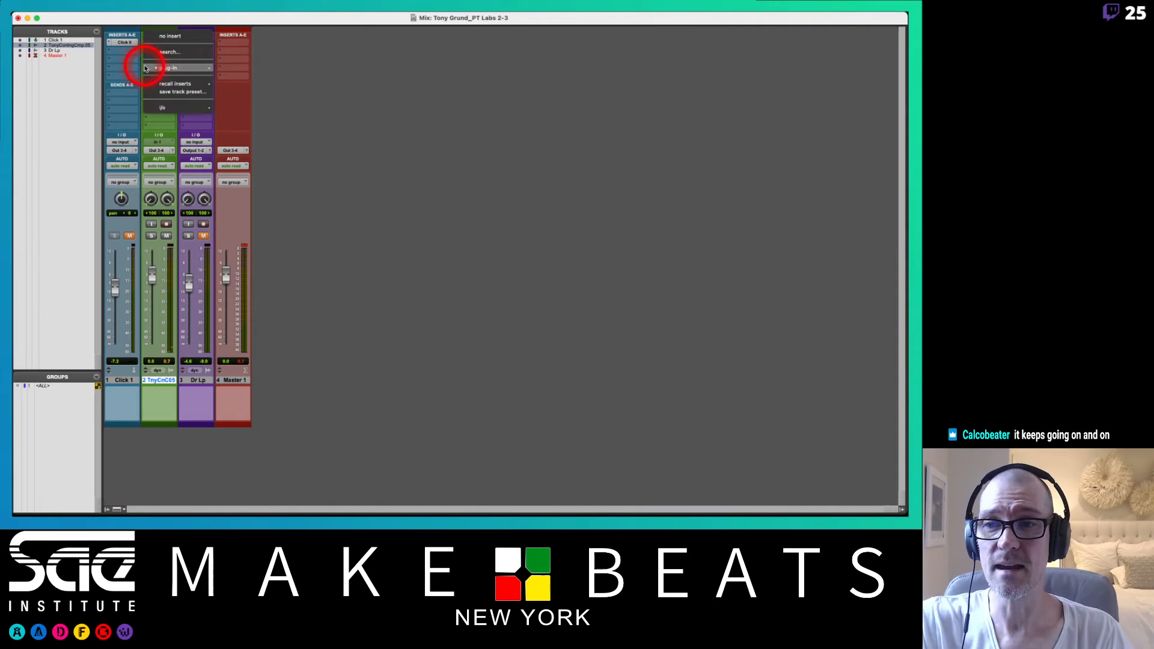
click(170, 39)
- Replace the mono Timeless 3 on the vocal track's third insert with UltraTap (mono) and move its window away from the channel strips
click(147, 60)
mouse_move(180, 60)
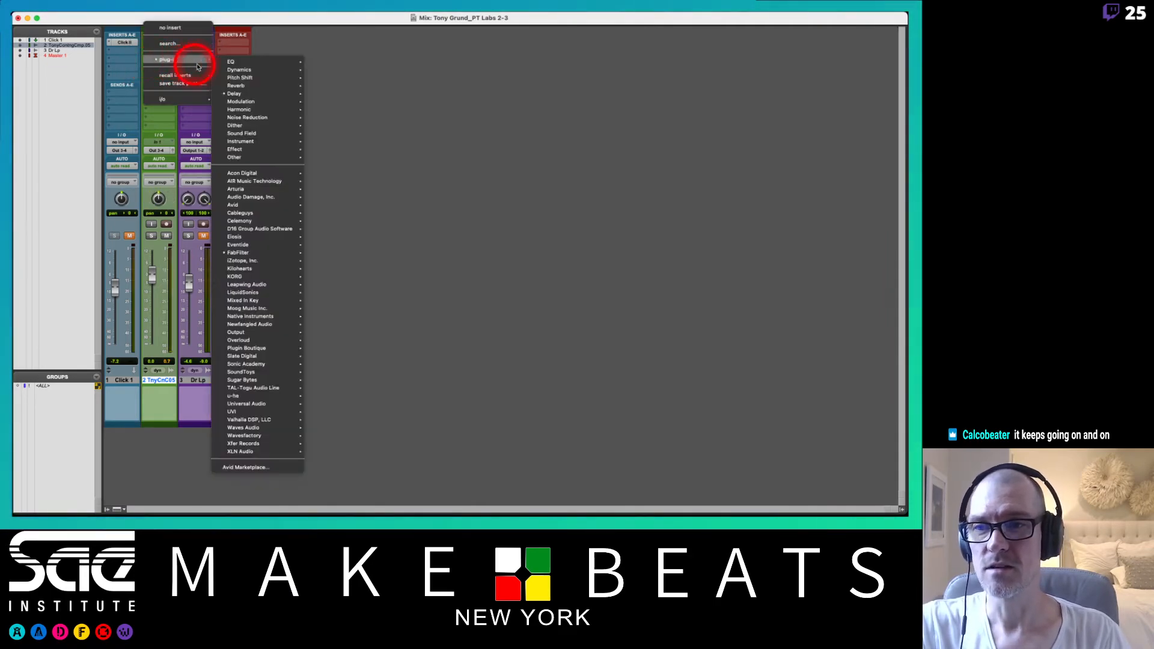
mouse_move(234, 95)
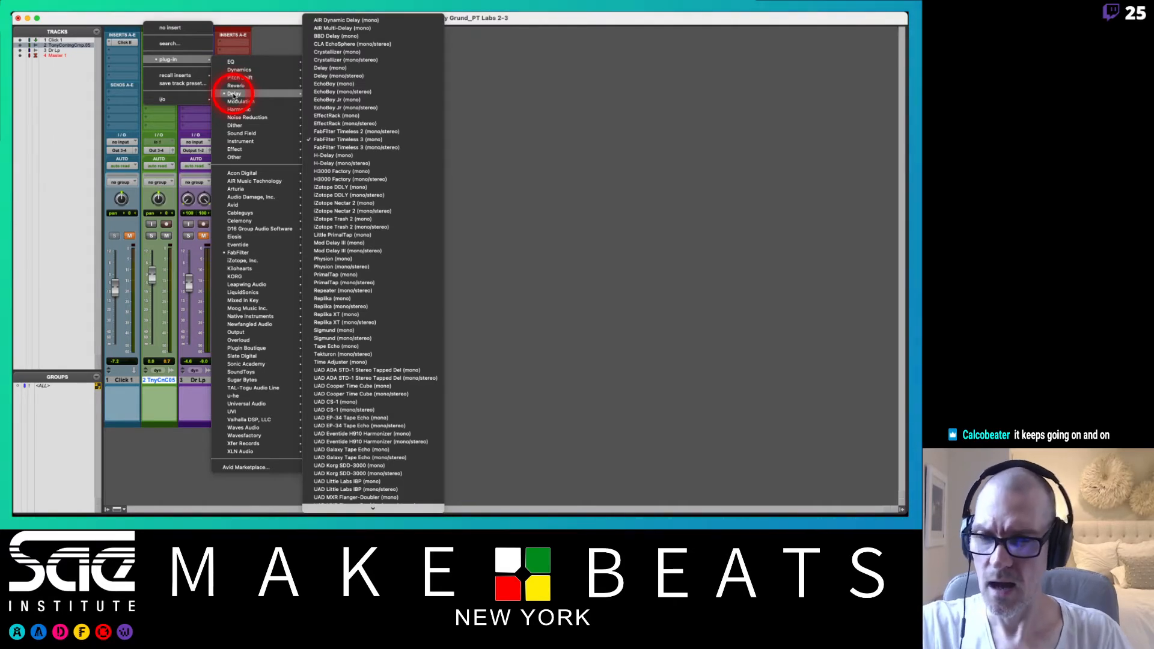
scroll(389, 142, down, 3)
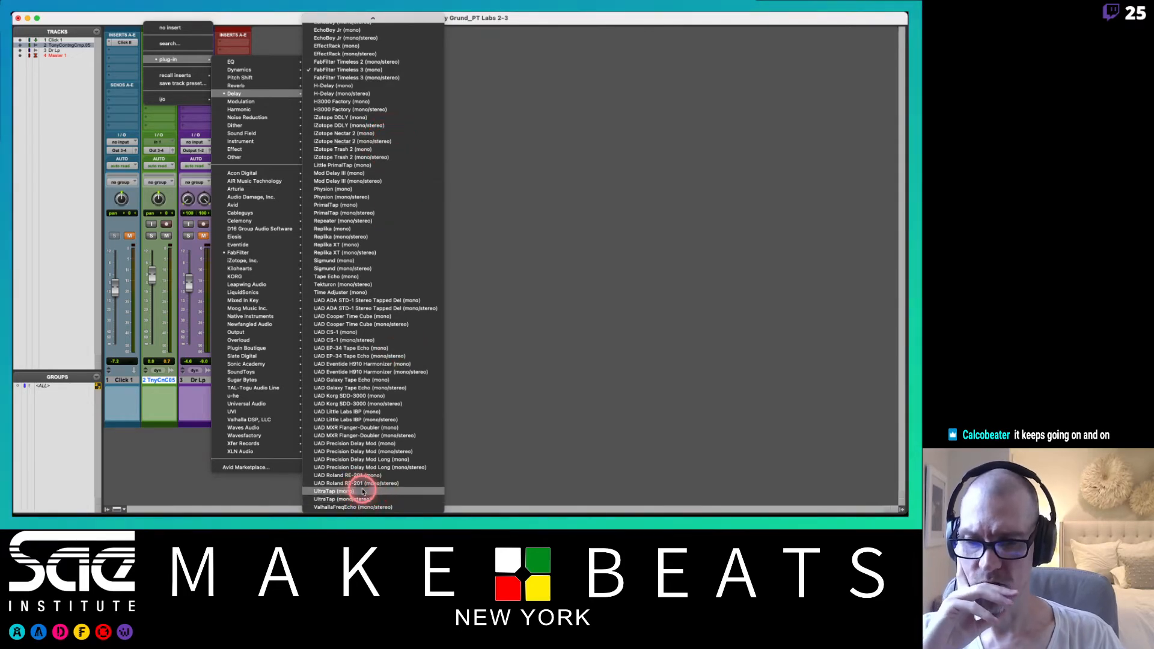
click(362, 492)
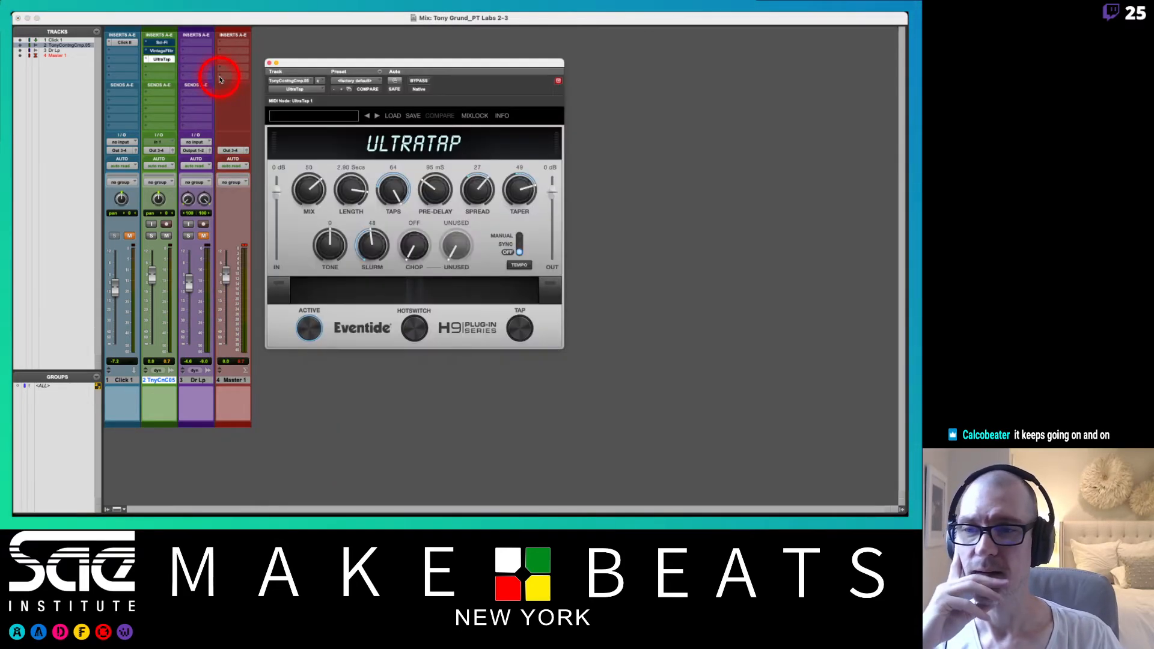
drag(318, 65, 380, 51)
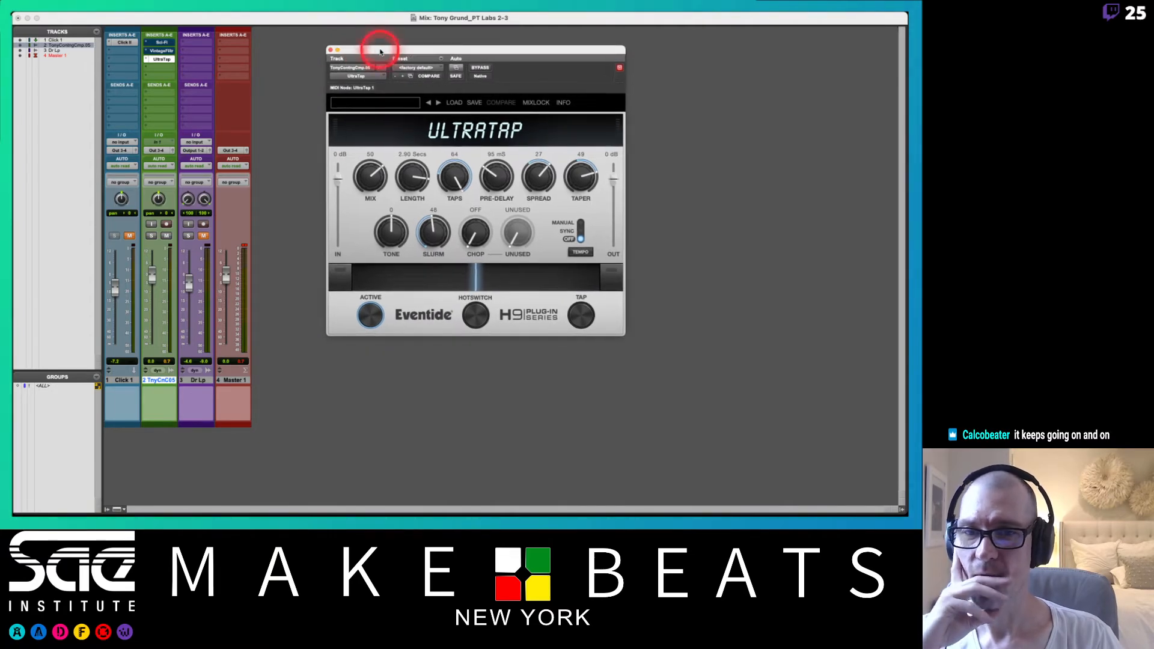
- Add UltraTap (mono/stereo) to the vocal track's fourth insert
click(153, 70)
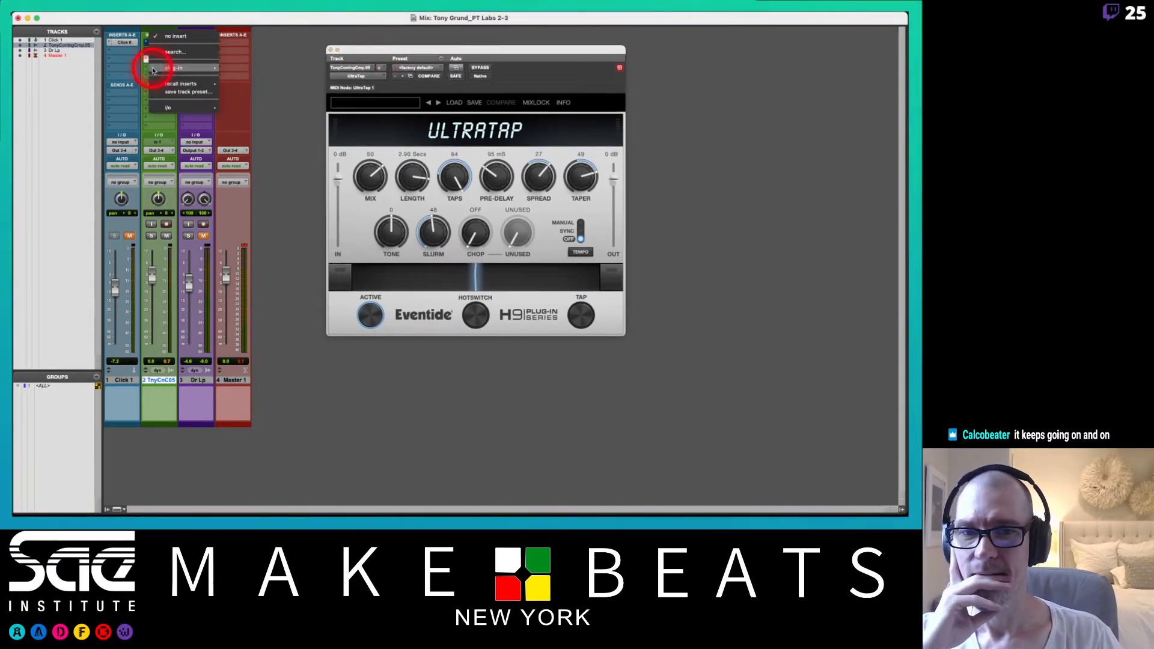
mouse_move(152, 70)
mouse_move(268, 421)
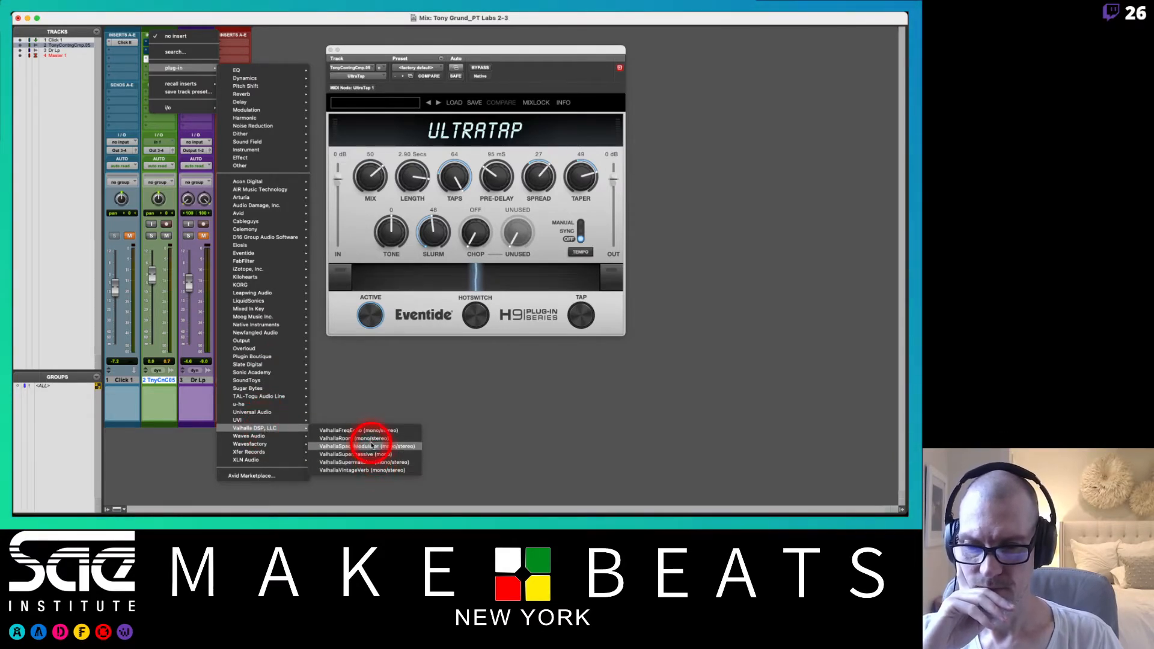
mouse_move(273, 229)
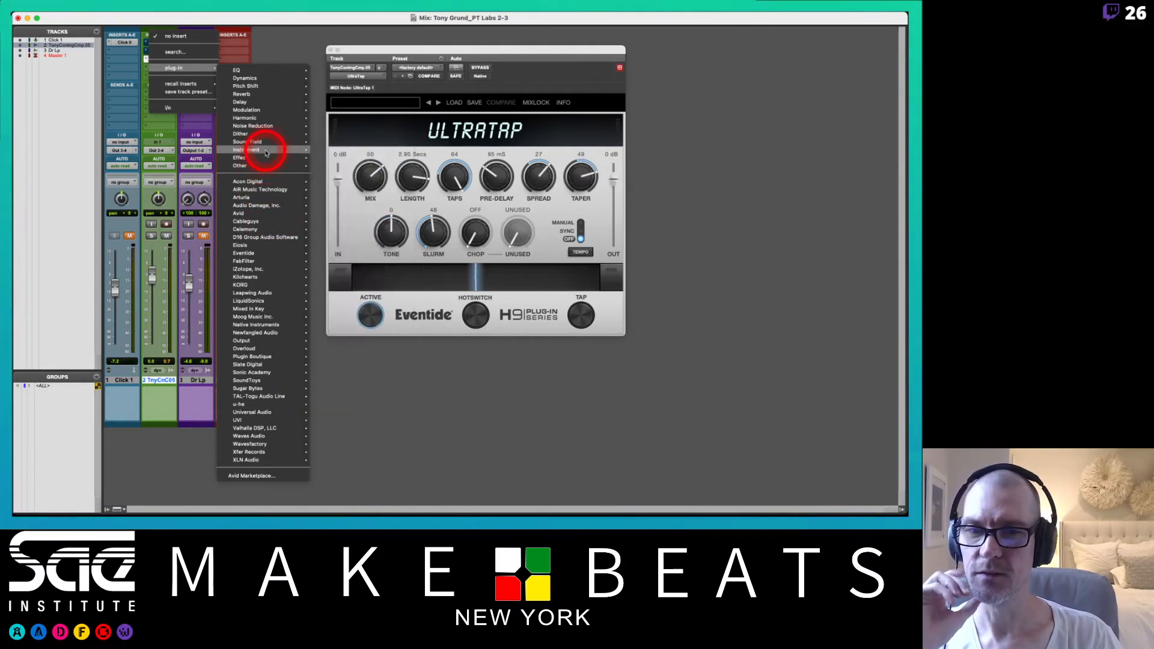
mouse_move(264, 136)
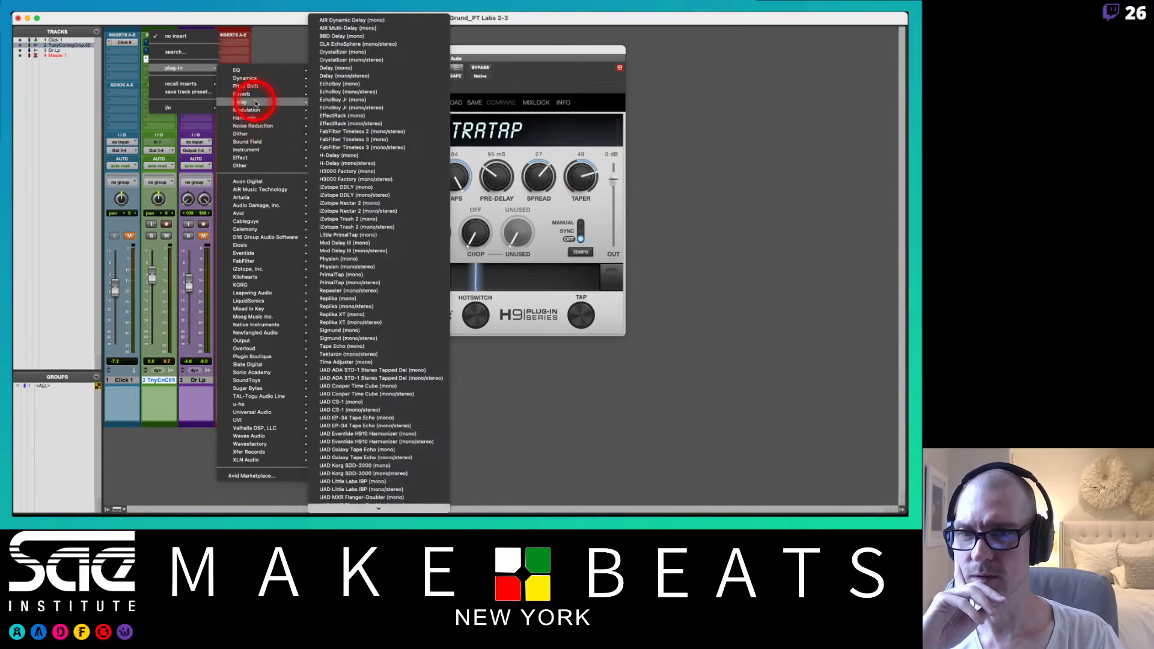
scroll(361, 116, down, 3)
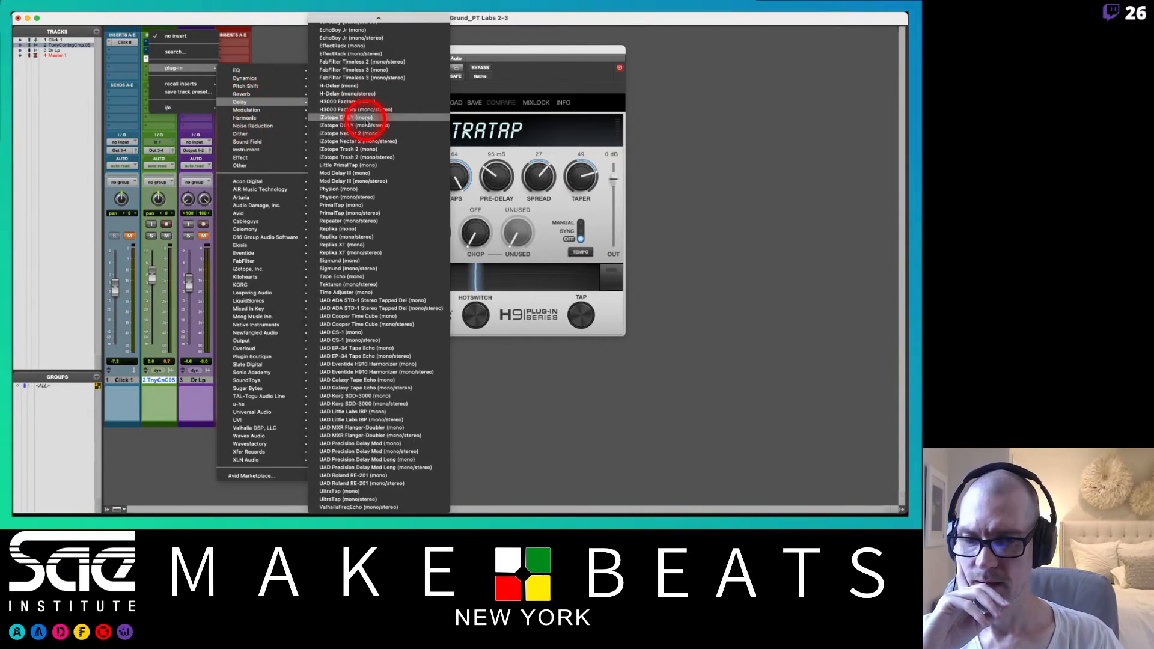
click(349, 499)
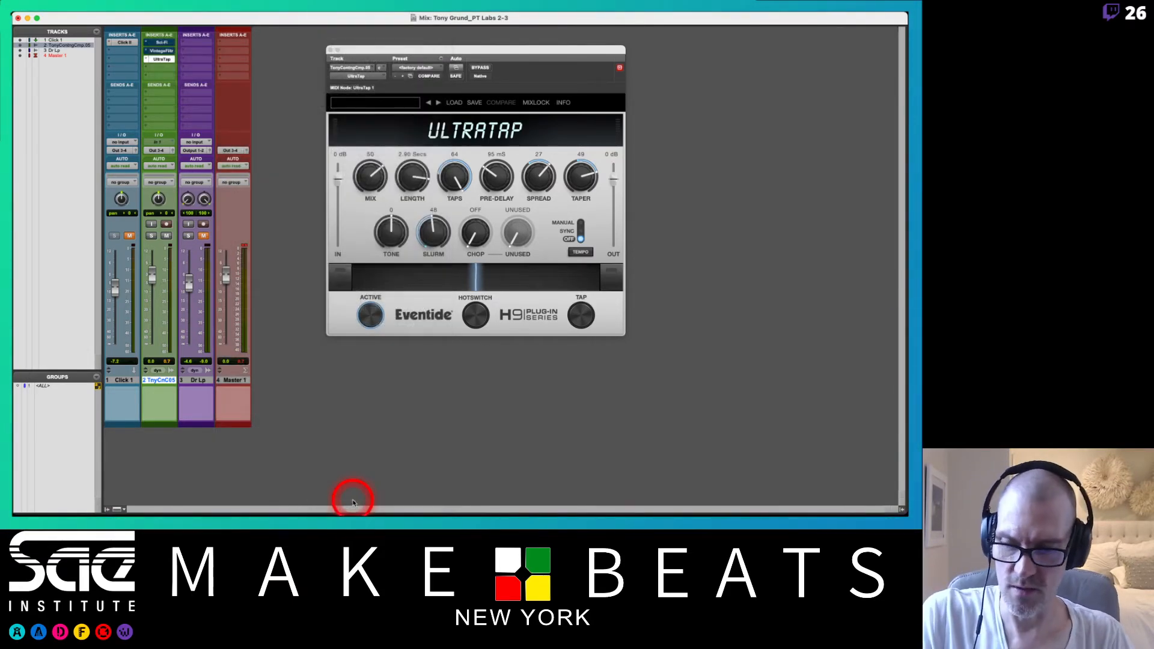
- Show the mono and stereo UltraTap windows together and arrange them so neither covers the other
click(161, 59)
drag(398, 50, 543, 151)
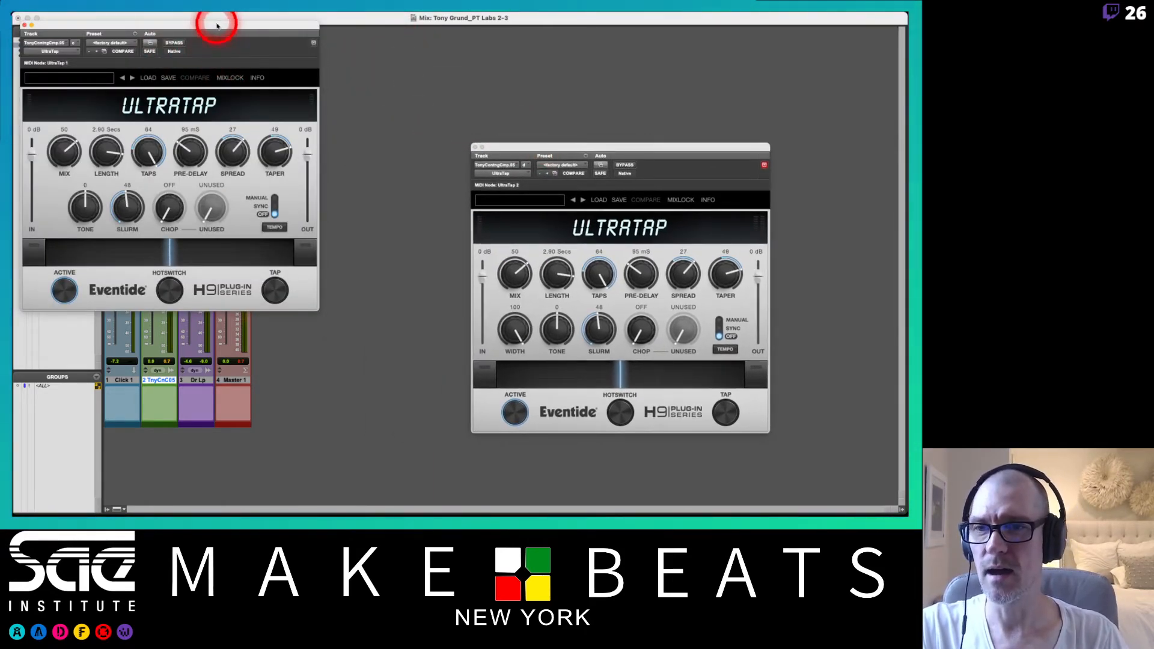
drag(217, 25, 446, 33)
drag(581, 153, 662, 164)
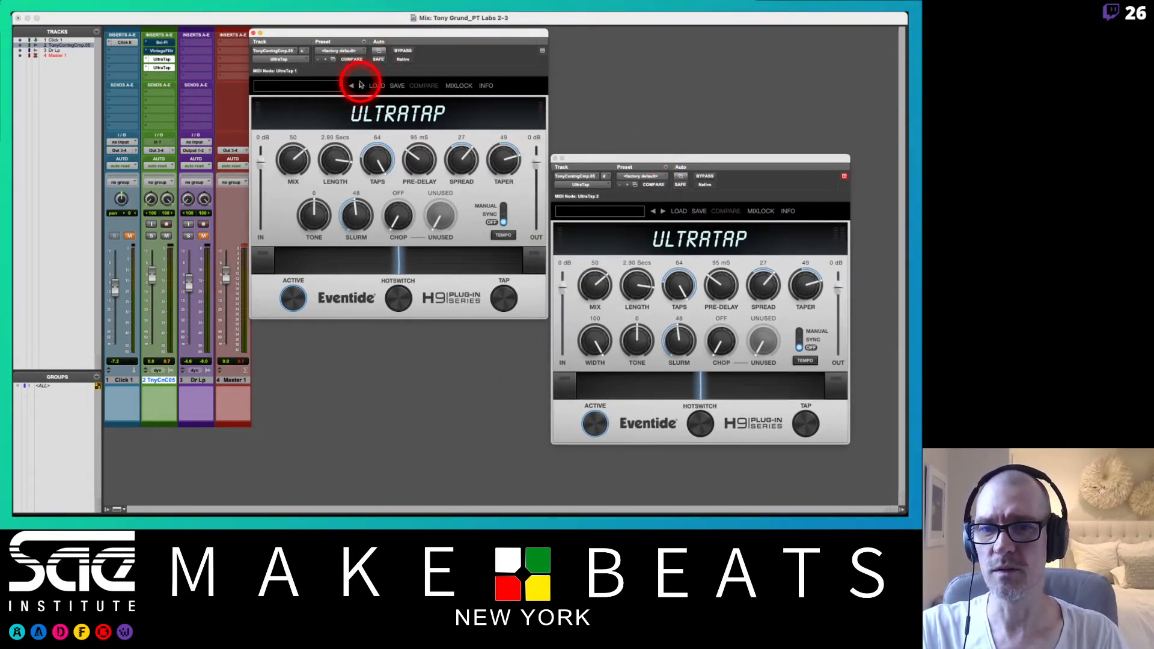
- Load the 1-Beat 16ths (Mono) preset in the mono UltraTap and bypass the stereo UltraTap
click(361, 87)
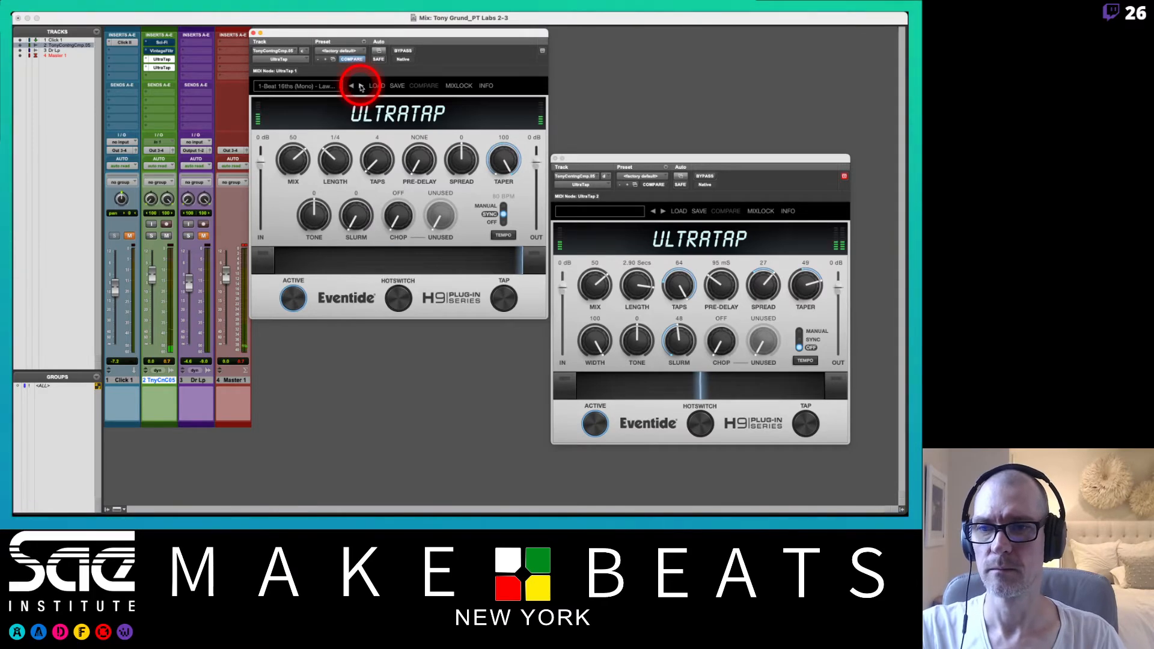
click(676, 157)
click(701, 177)
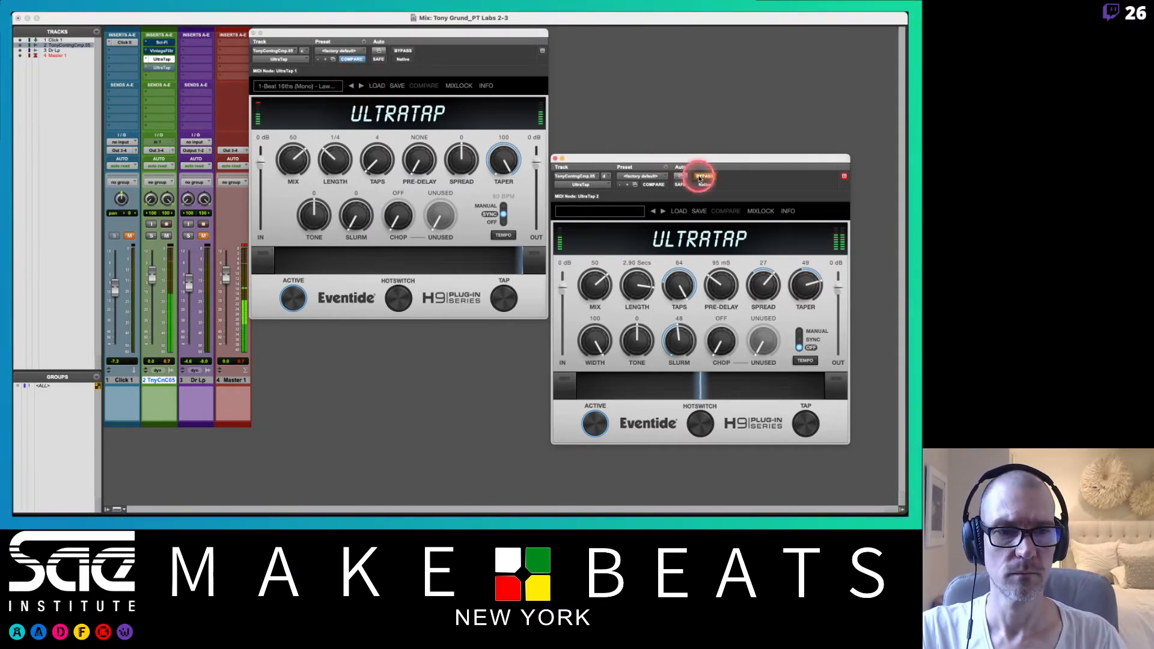
- Step the mono UltraTap through 1-Beat 16ths (Stereo) and the 16ths and 32nds Fortepiano Crescend... presets to Bouncing Ball
click(361, 87)
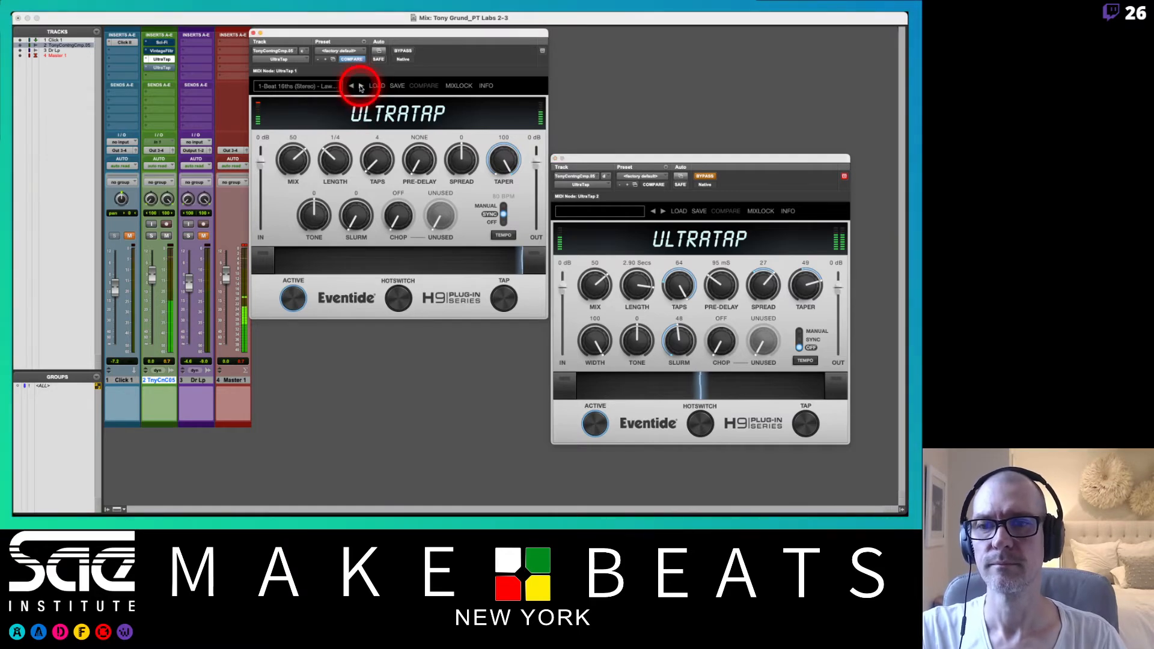
click(361, 87)
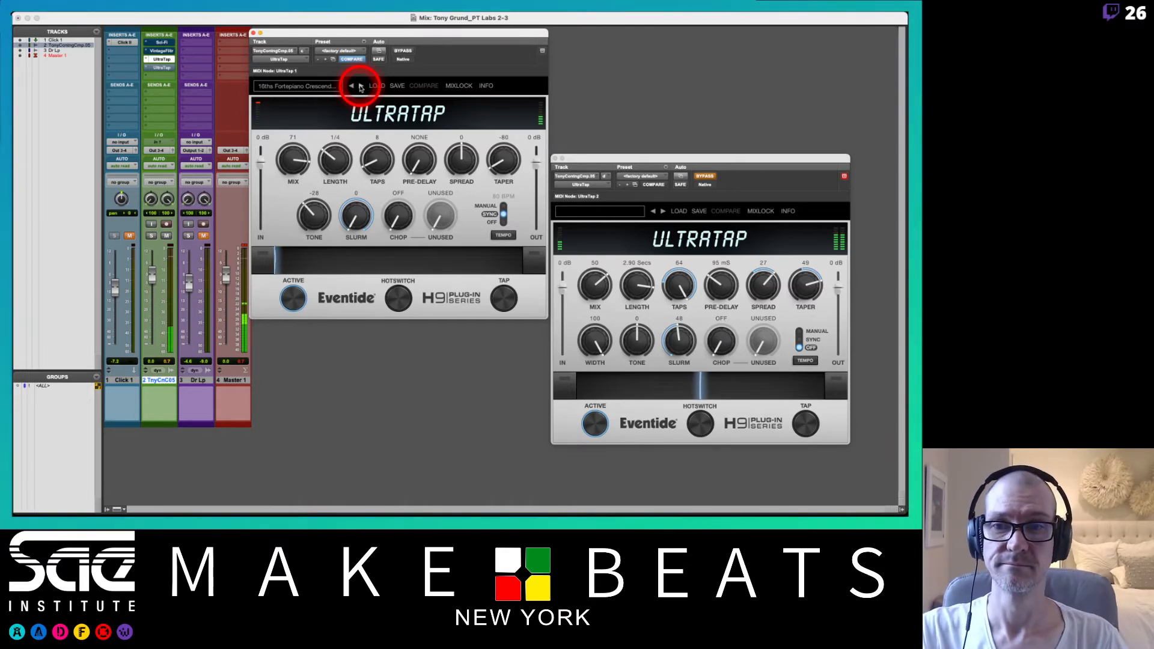
click(361, 88)
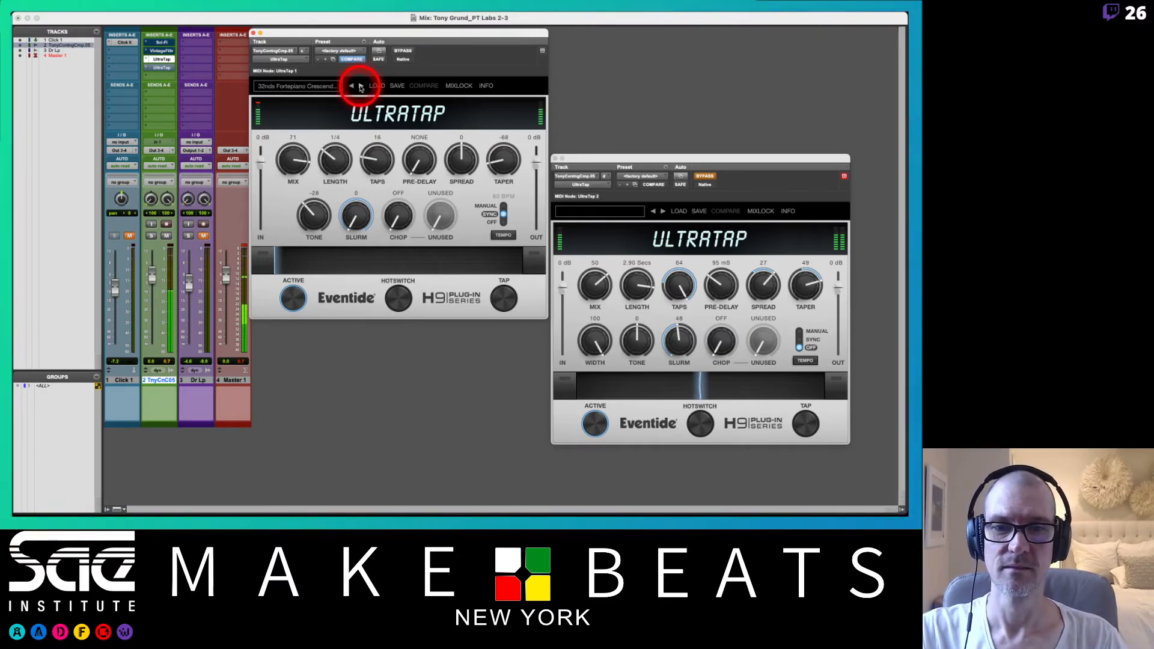
click(361, 87)
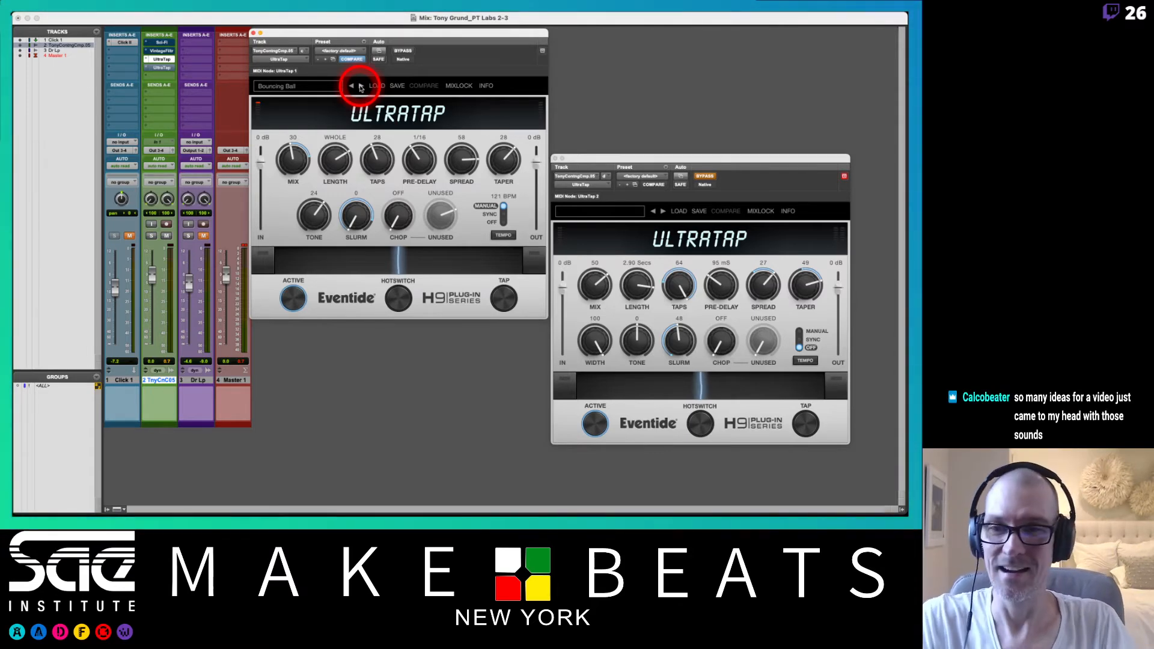
- Align the two UltraTap windows side by side, bypass the mono UltraTap and activate the stereo one
mouse_move(349, 32)
mouse_down()
mouse_move(368, 39)
mouse_move(354, 31)
mouse_up()
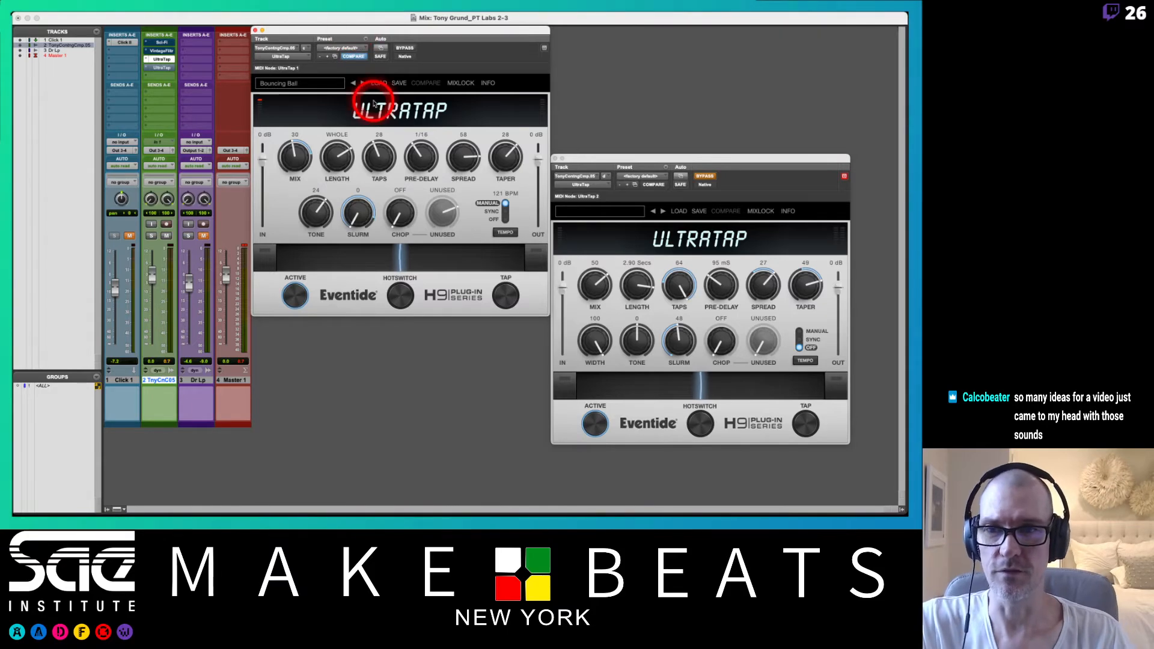
drag(585, 159, 585, 31)
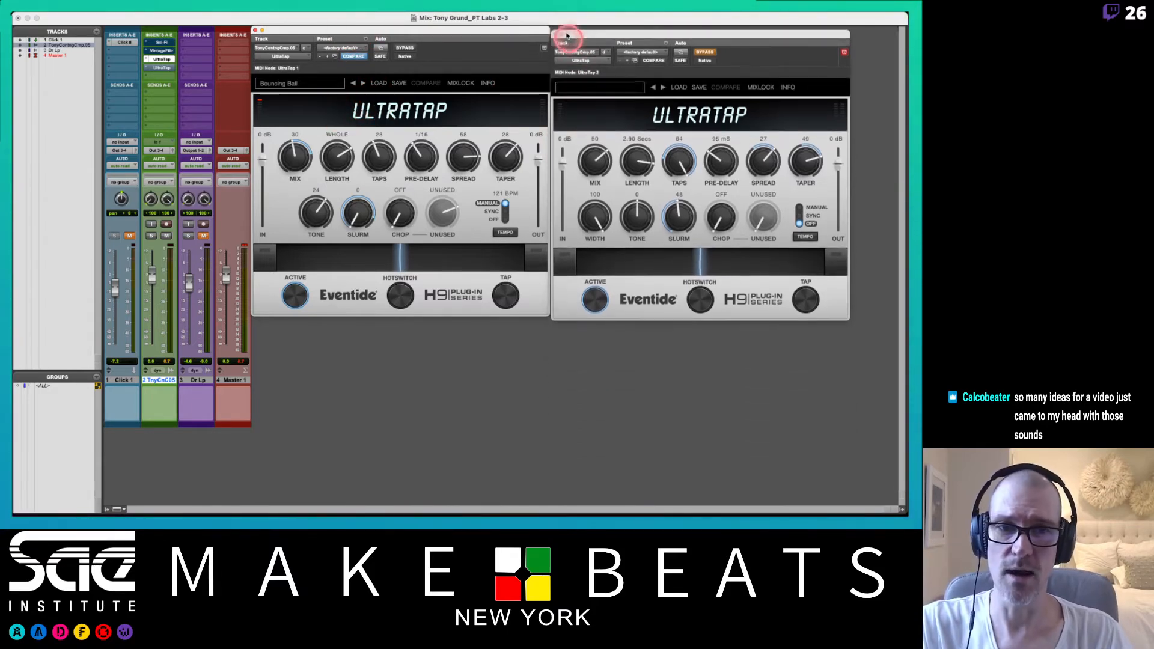
click(405, 47)
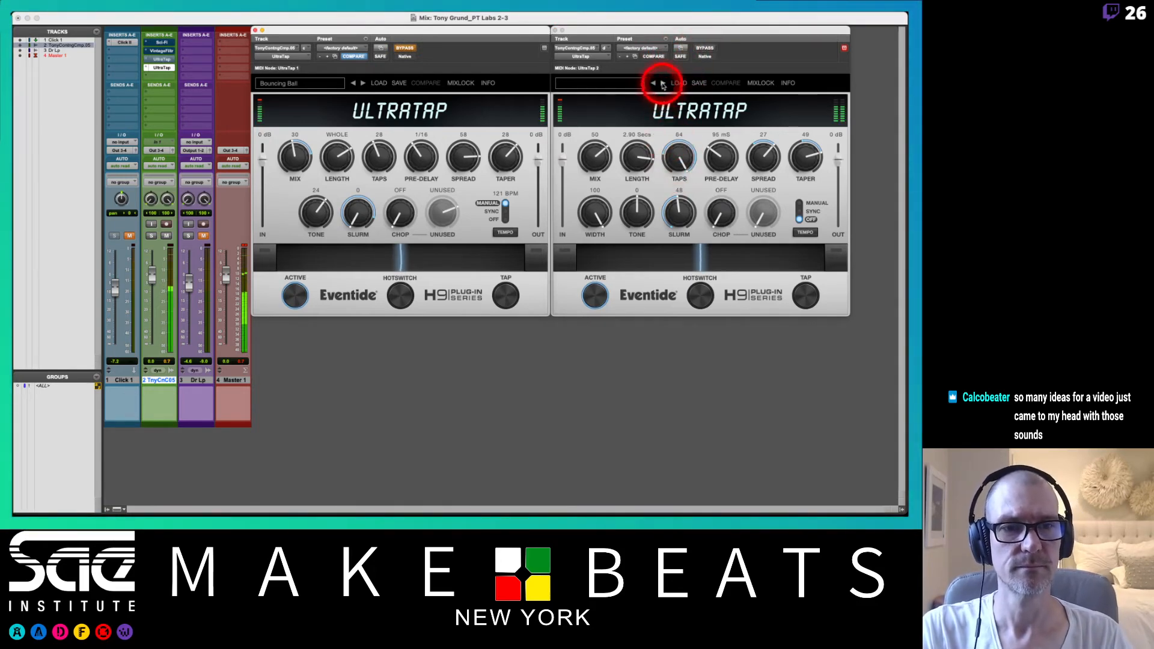
- Step the stereo UltraTap past 1-Beat 16ths (Stereo) to the 16ths Fortepiano Crescend... preset
click(663, 84)
click(662, 84)
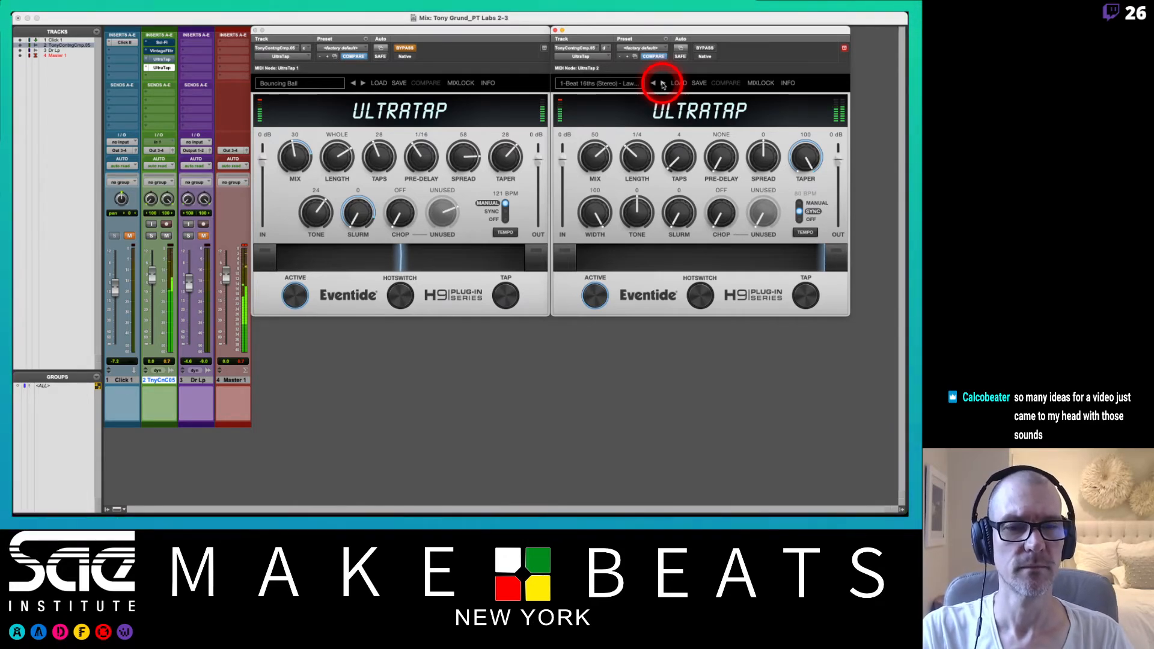
click(663, 83)
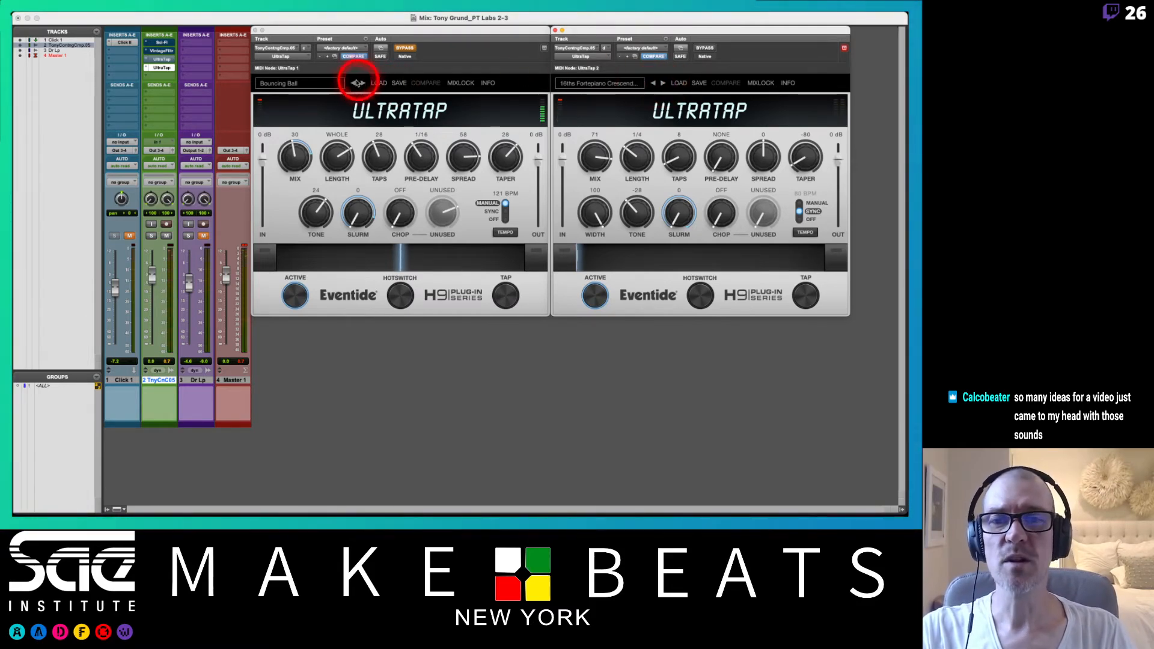
- Step the mono UltraTap back from Bouncing Ball to the 16ths Fortepiano Crescend... preset to match the stereo version
click(352, 84)
click(352, 84)
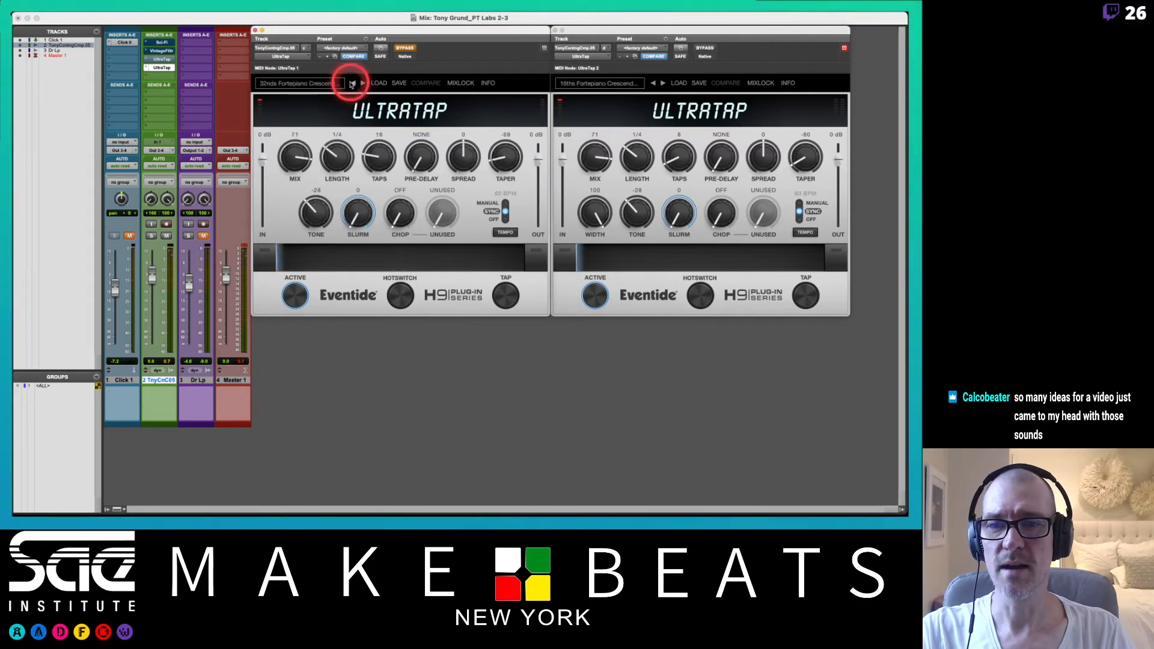
click(352, 84)
- Compare the two UltraTaps on the same preset by alternately activating and bypassing them, ending with the mono active and the stereo bypassed
click(705, 49)
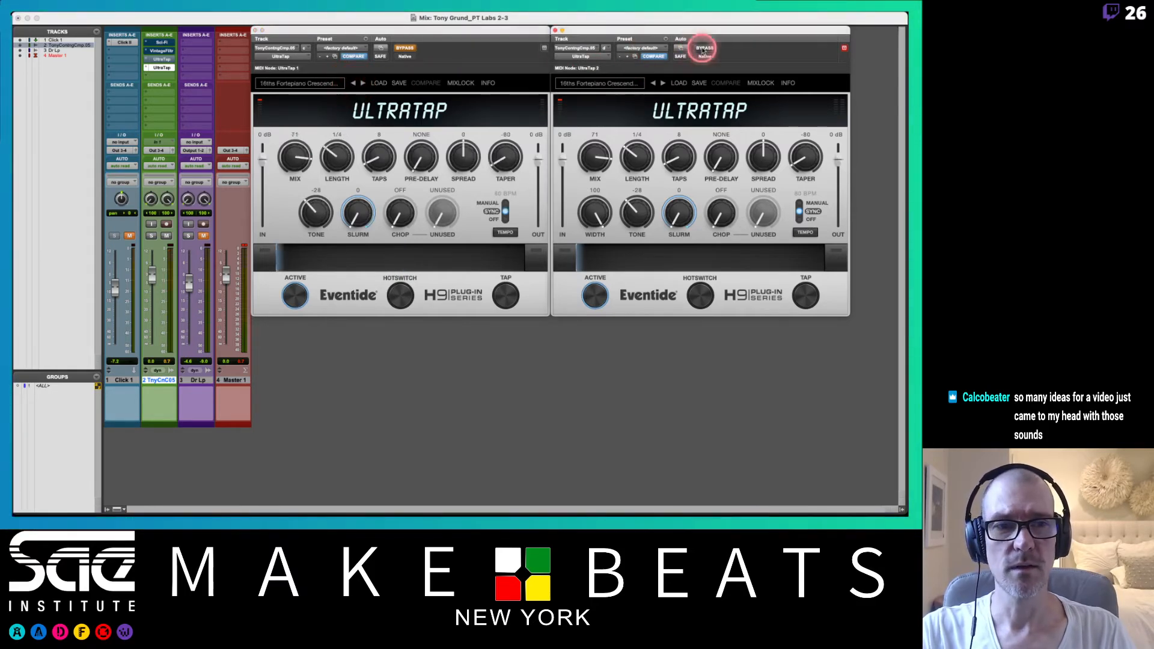
click(403, 49)
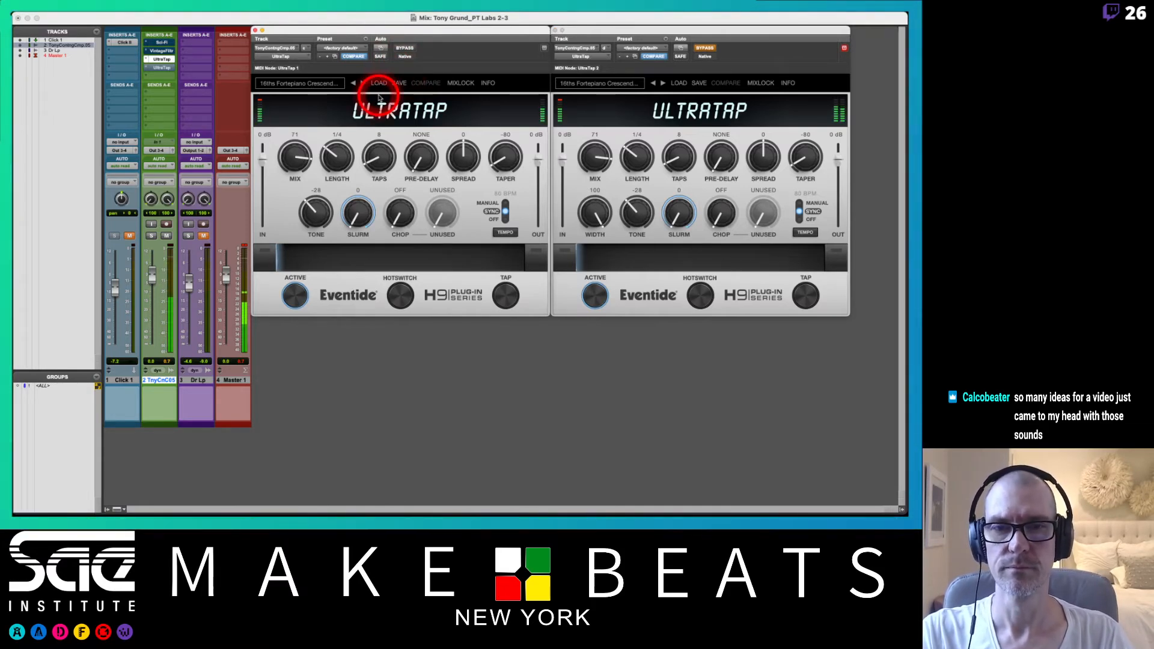
click(405, 48)
mouse_move(682, 15)
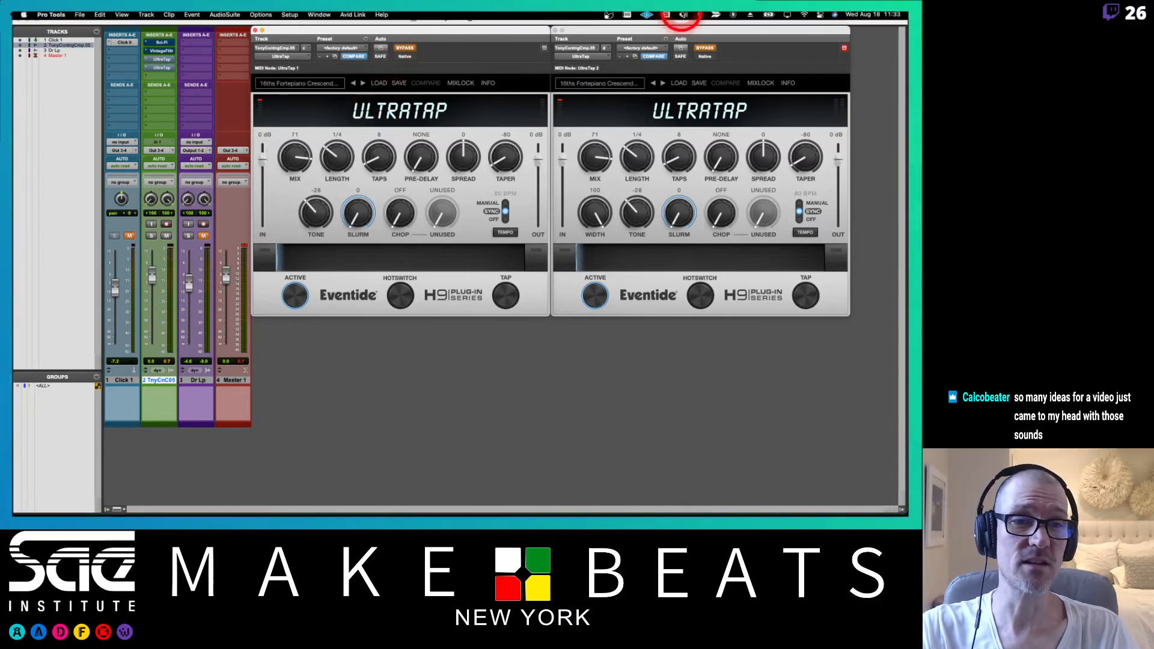
click(704, 49)
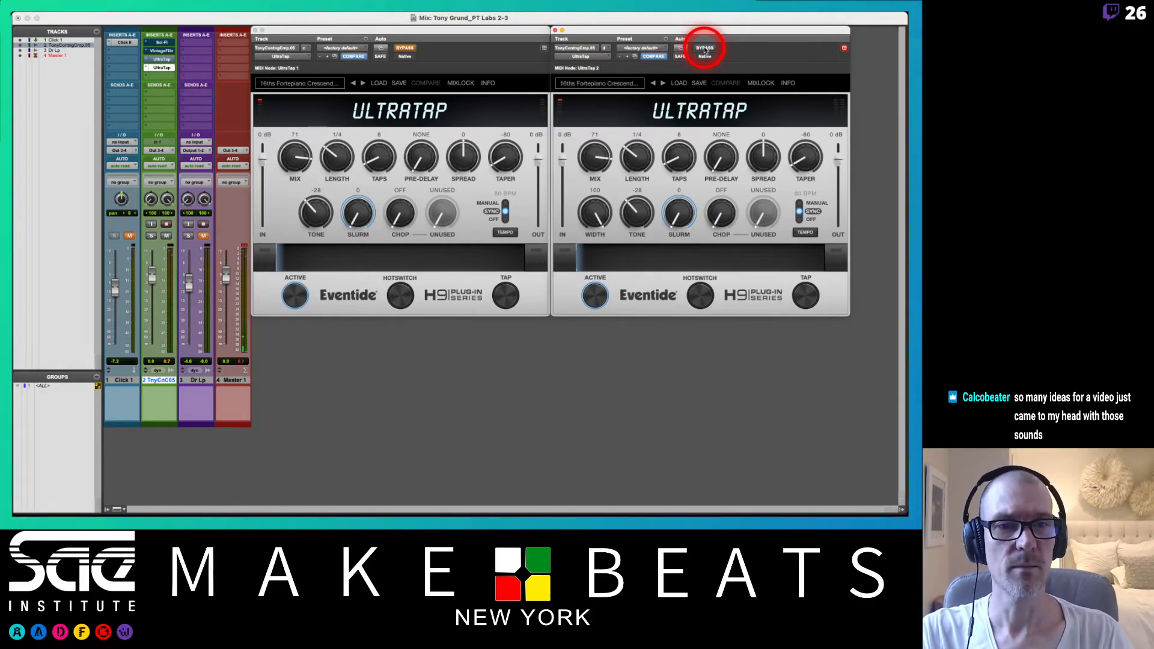
click(705, 49)
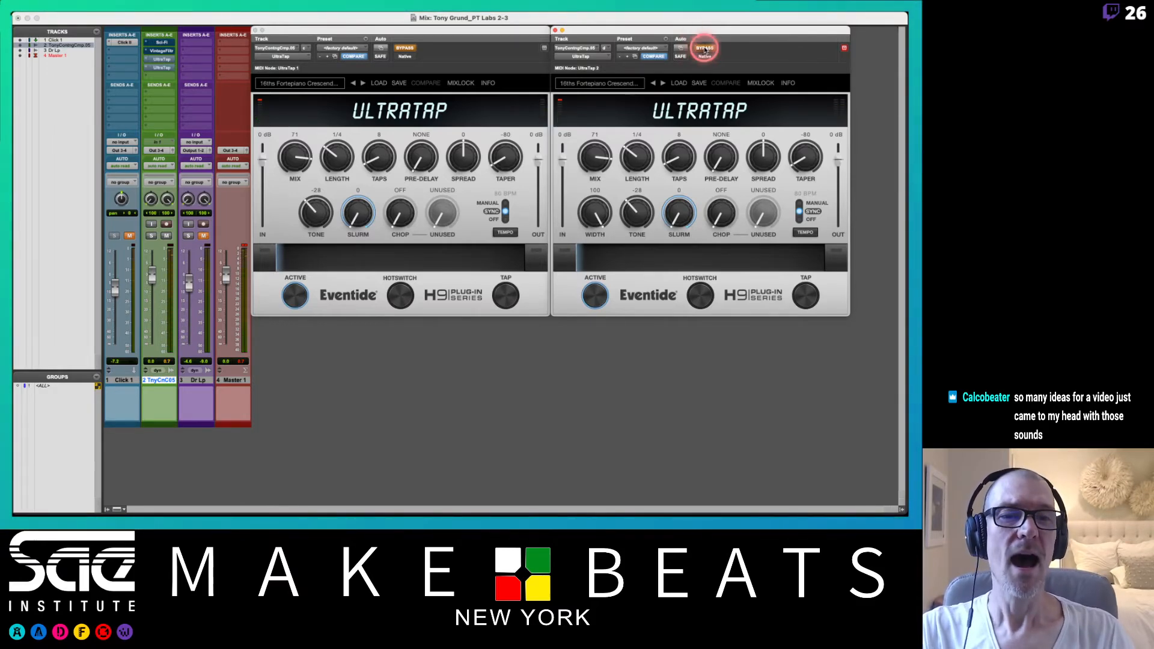
click(404, 49)
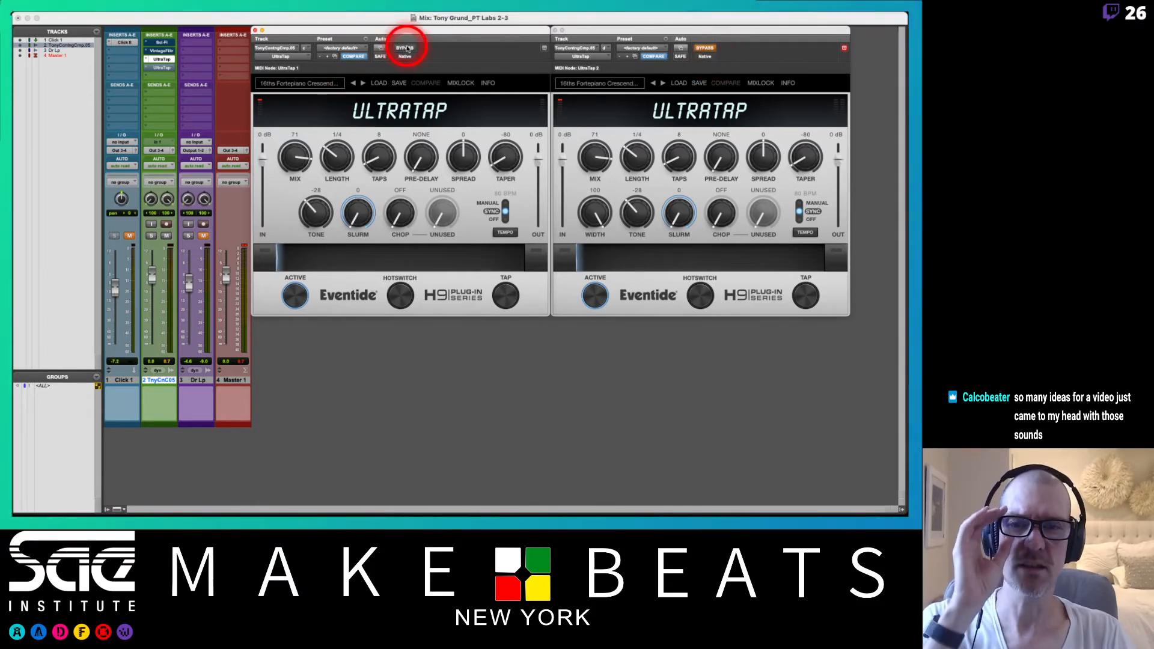
- Bypass the first UltraTap, enable the second one, and load the 32nds Fortepiano Crescendo preset in both instances
click(406, 48)
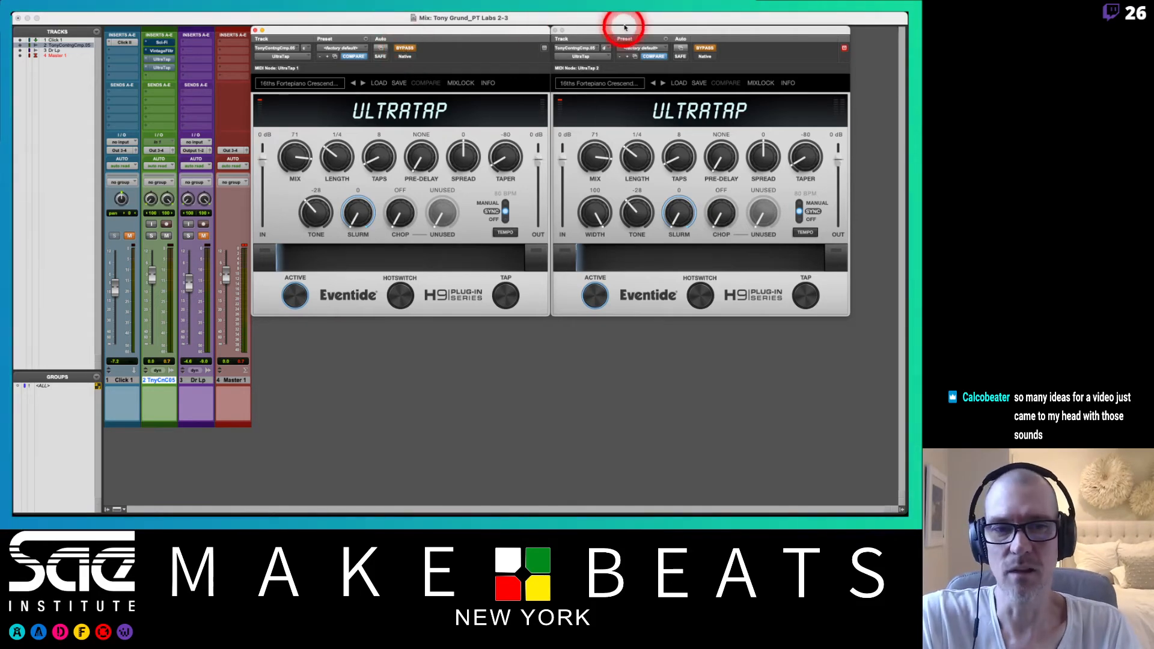
click(702, 49)
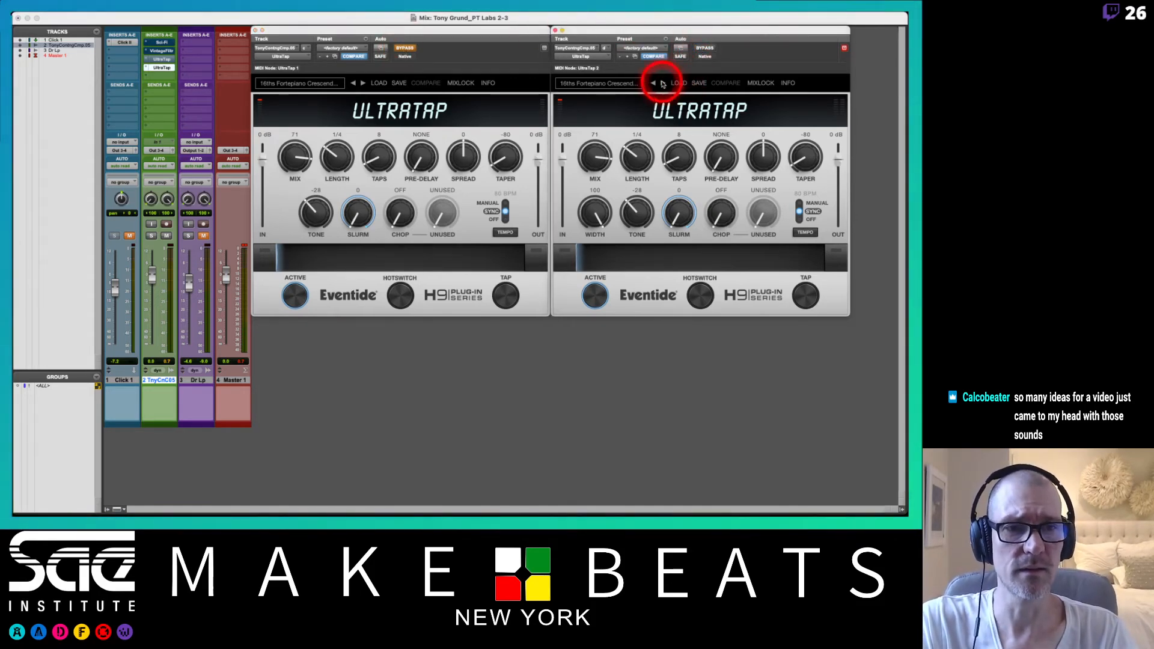
click(663, 83)
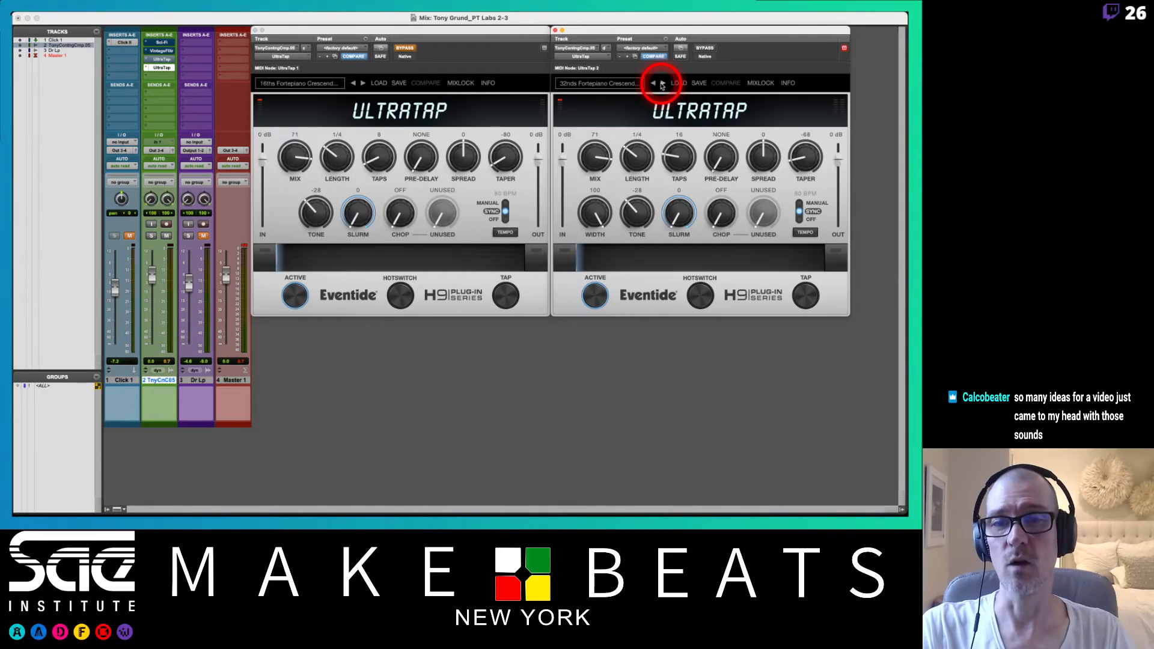
click(363, 84)
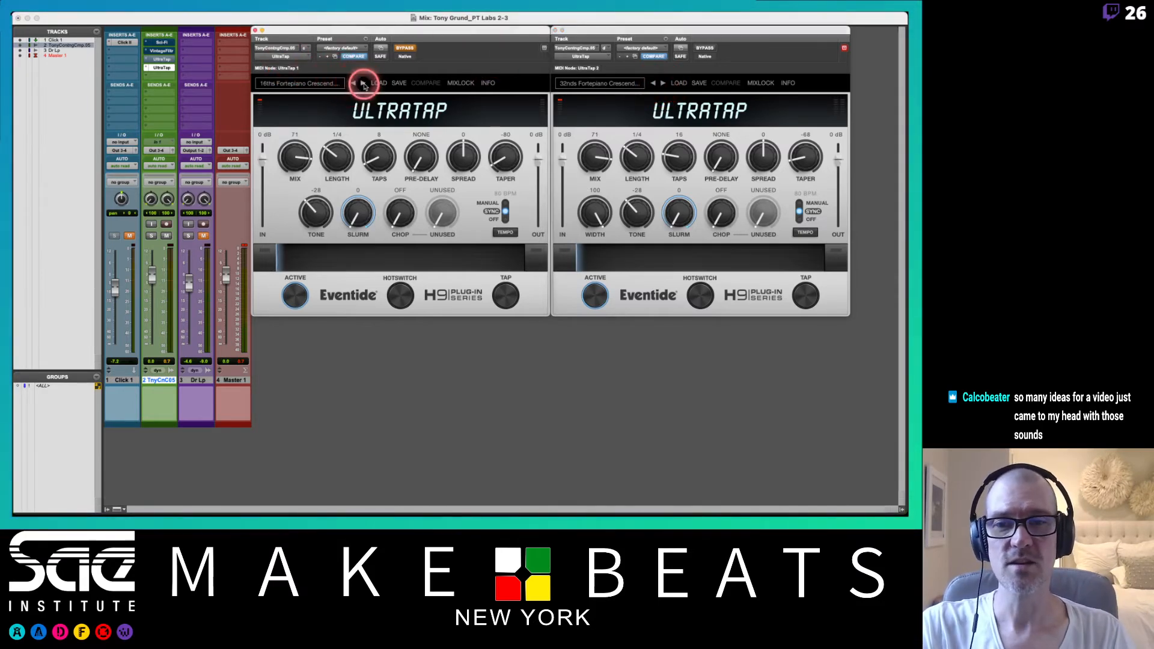
click(364, 84)
- Compare the two UltraTap instances by alternating their bypass, finishing with the first bypassed and the second active
click(405, 48)
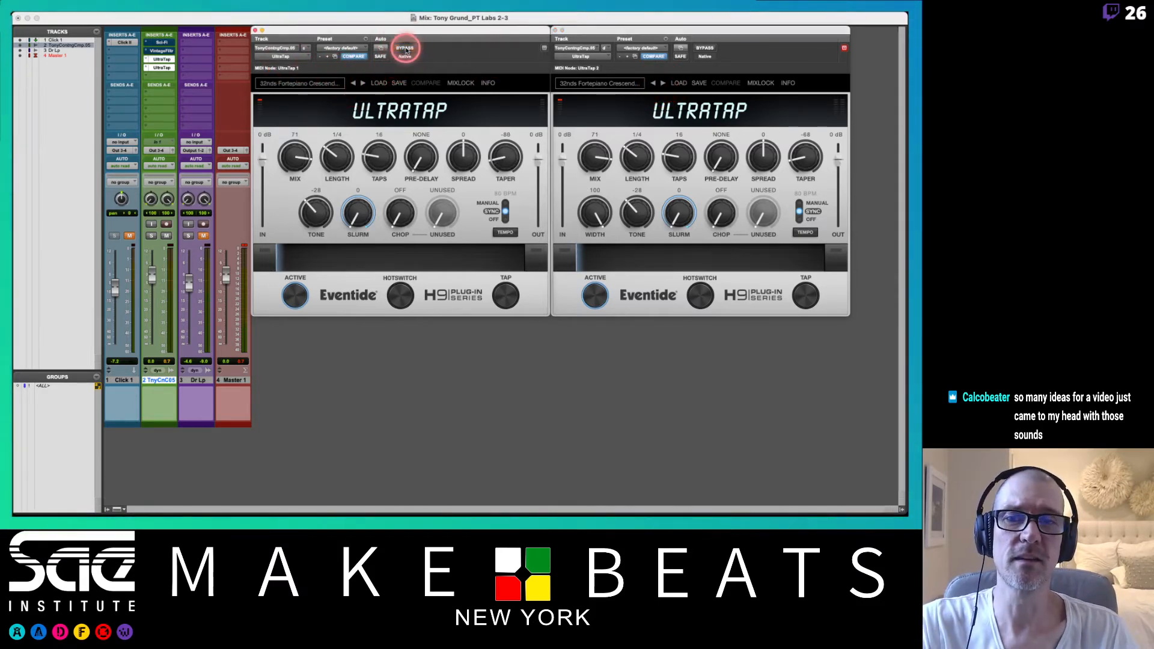
click(704, 48)
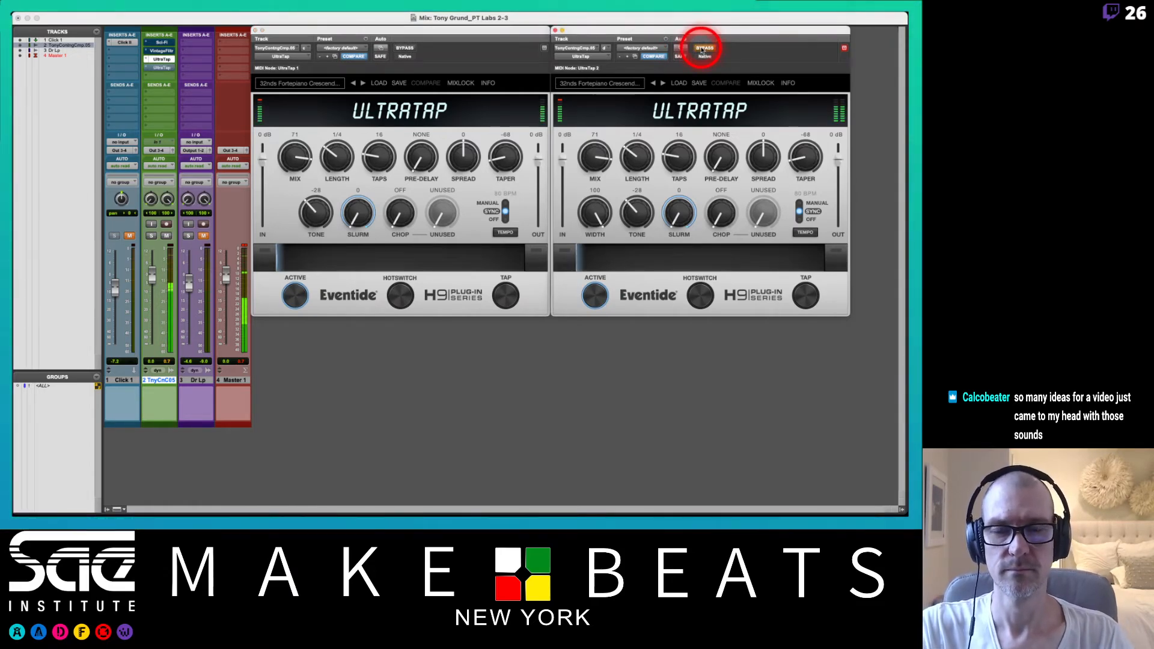
click(703, 48)
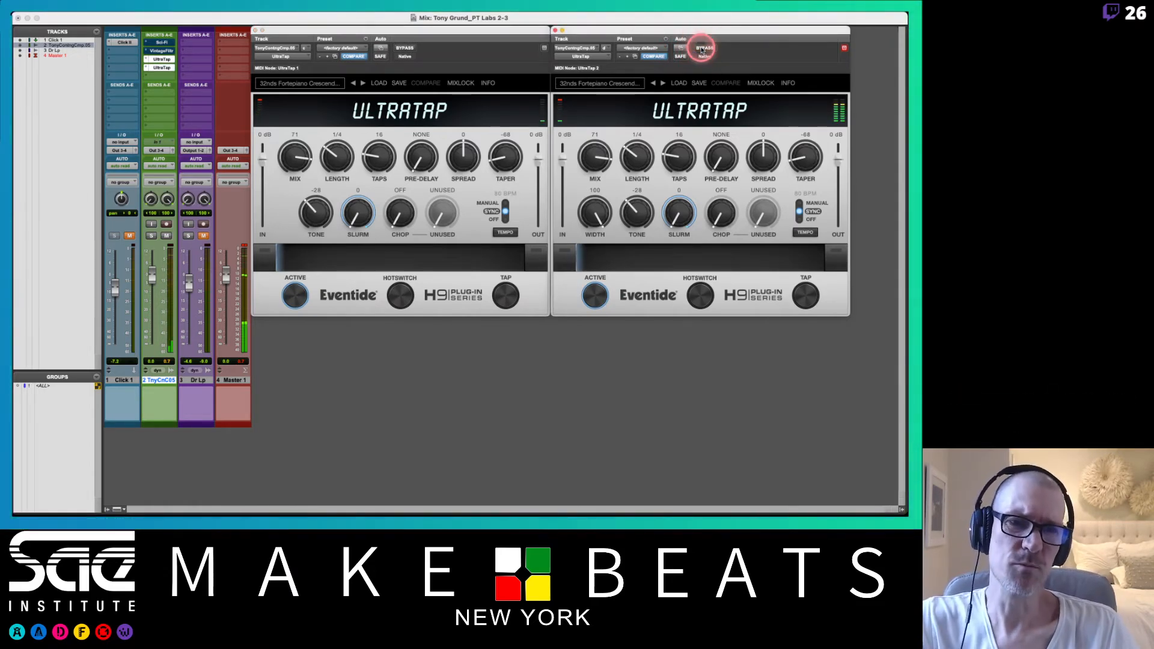
click(405, 48)
click(565, 64)
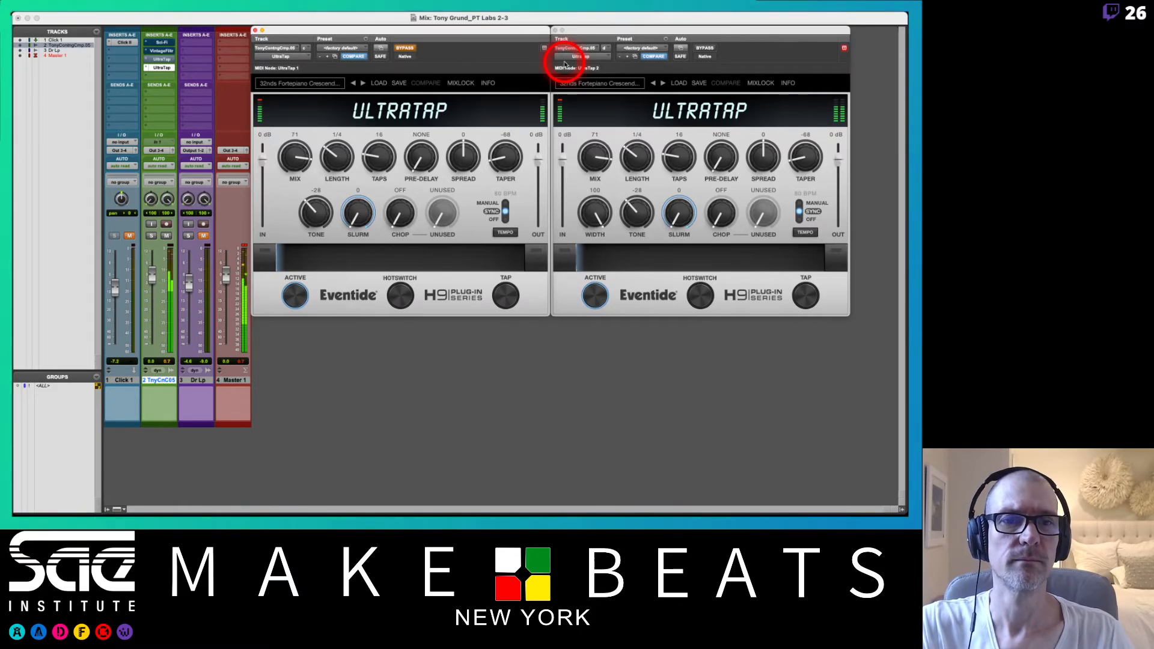
- Audition the second UltraTap's presets from Bouncing Ball through Follow Me, then raise its Mix to 100
click(664, 83)
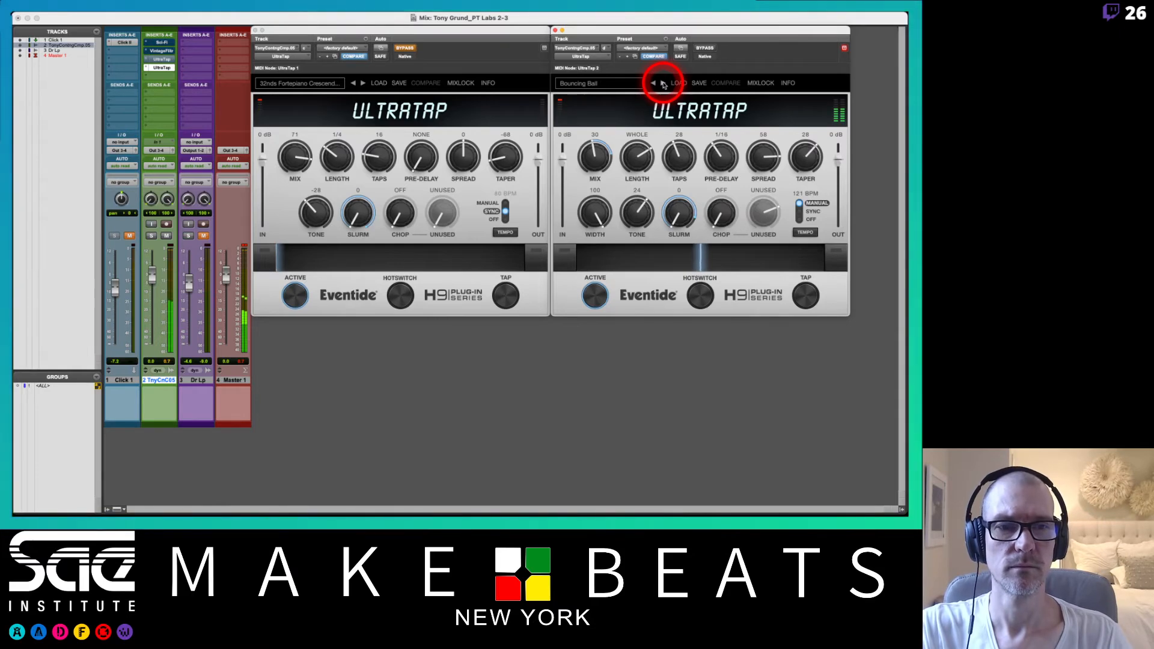
click(665, 83)
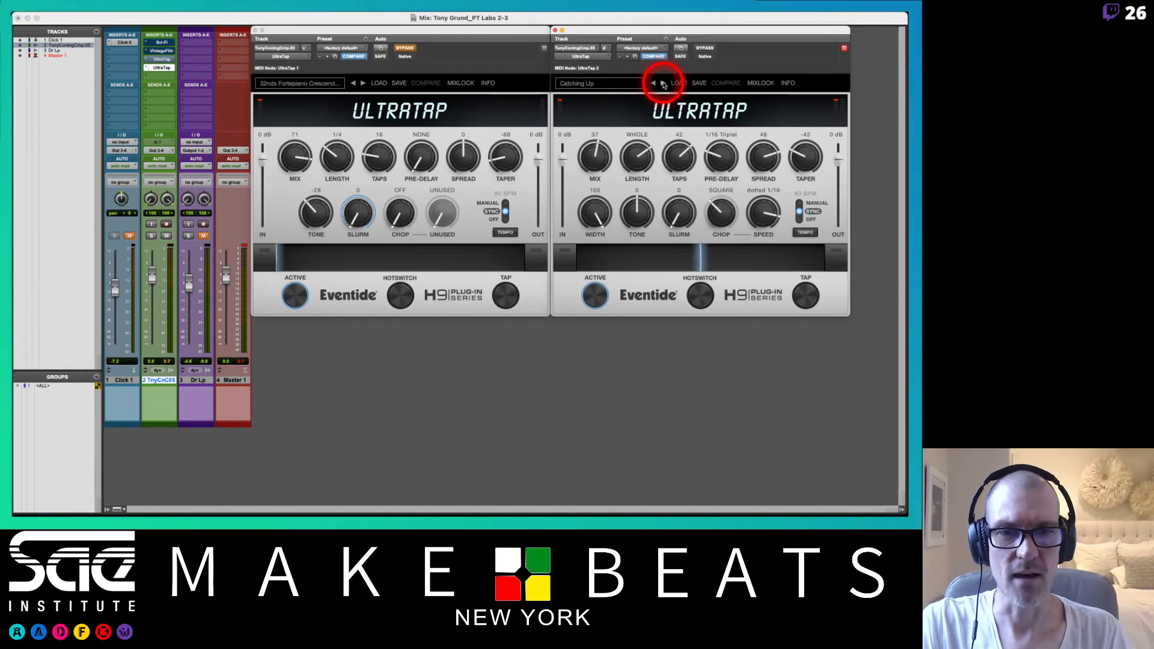
click(664, 83)
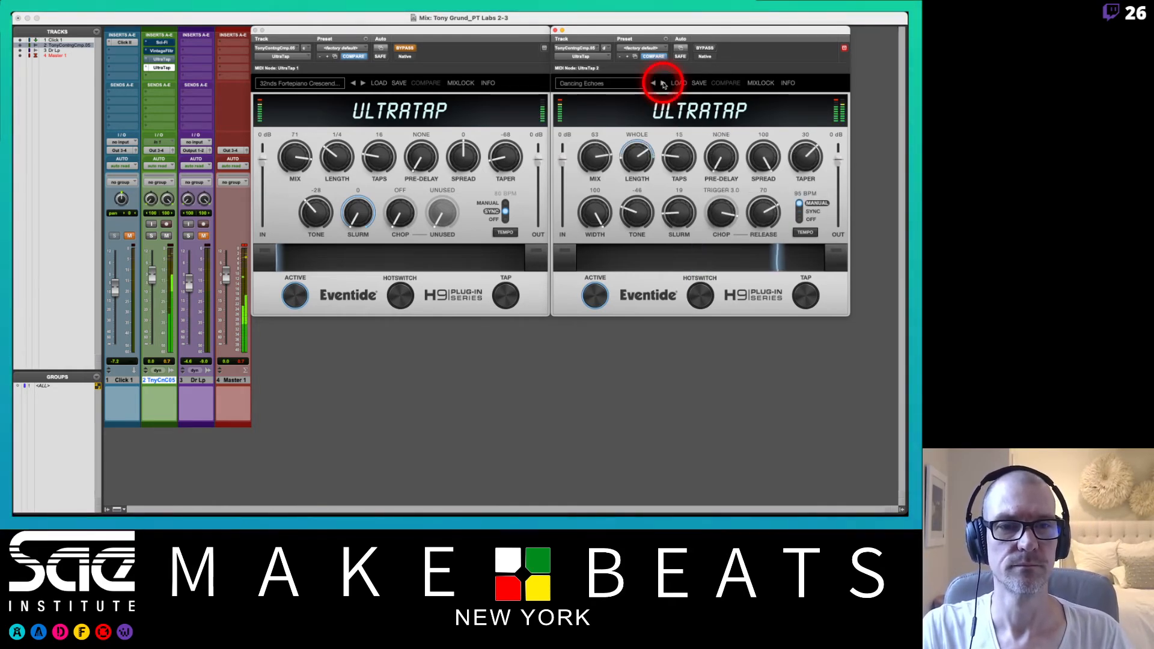
click(664, 83)
click(663, 83)
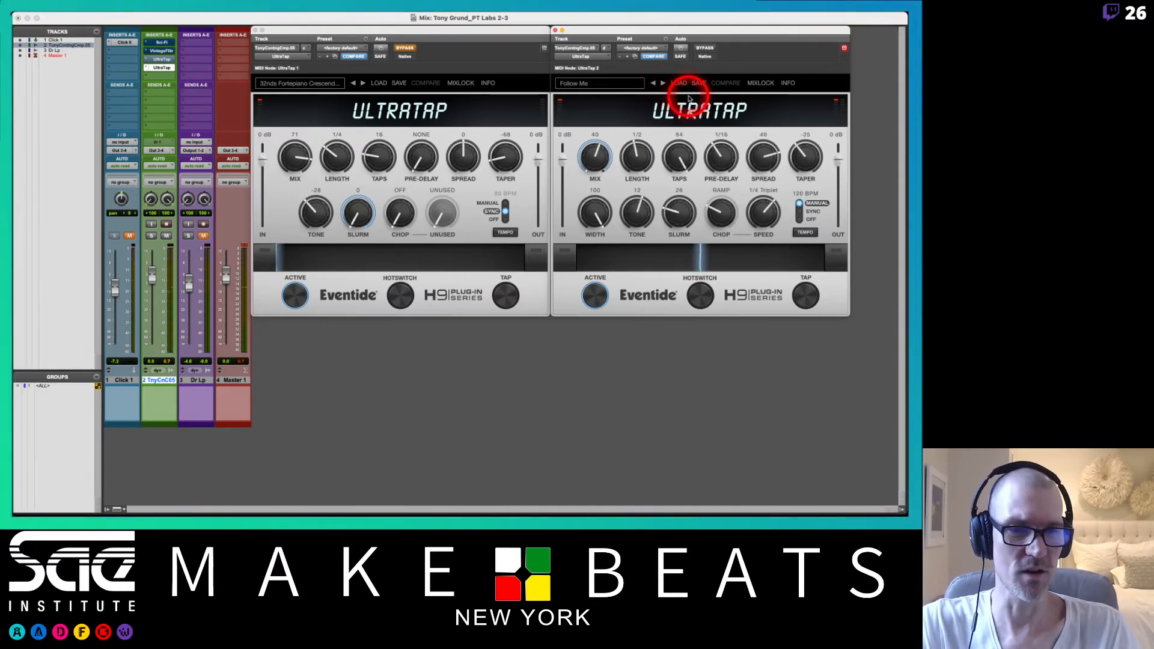
drag(598, 161, 606, 55)
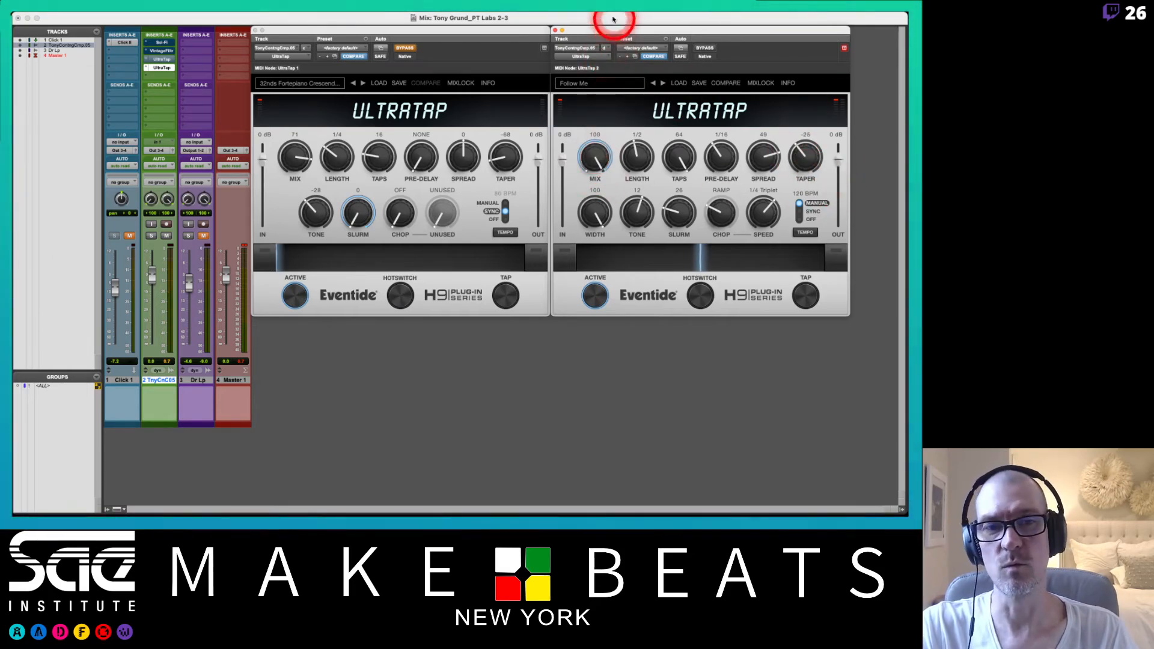
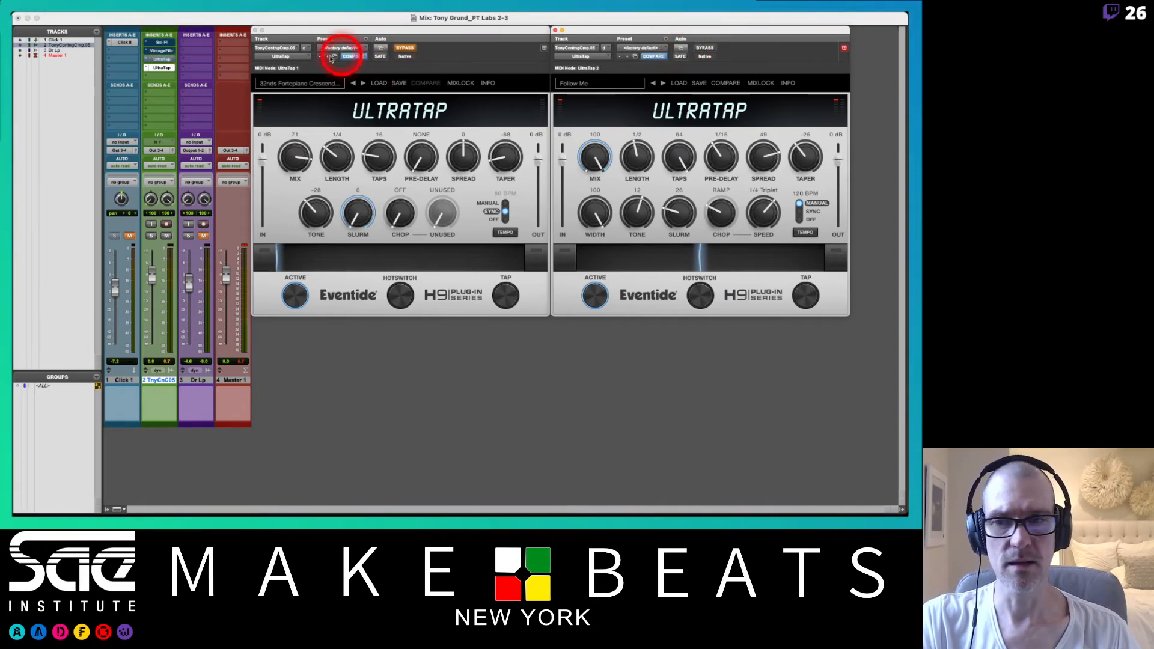
- Remove the second UltraTap from the green audio track's inserts and close its empty plug-in window
click(146, 68)
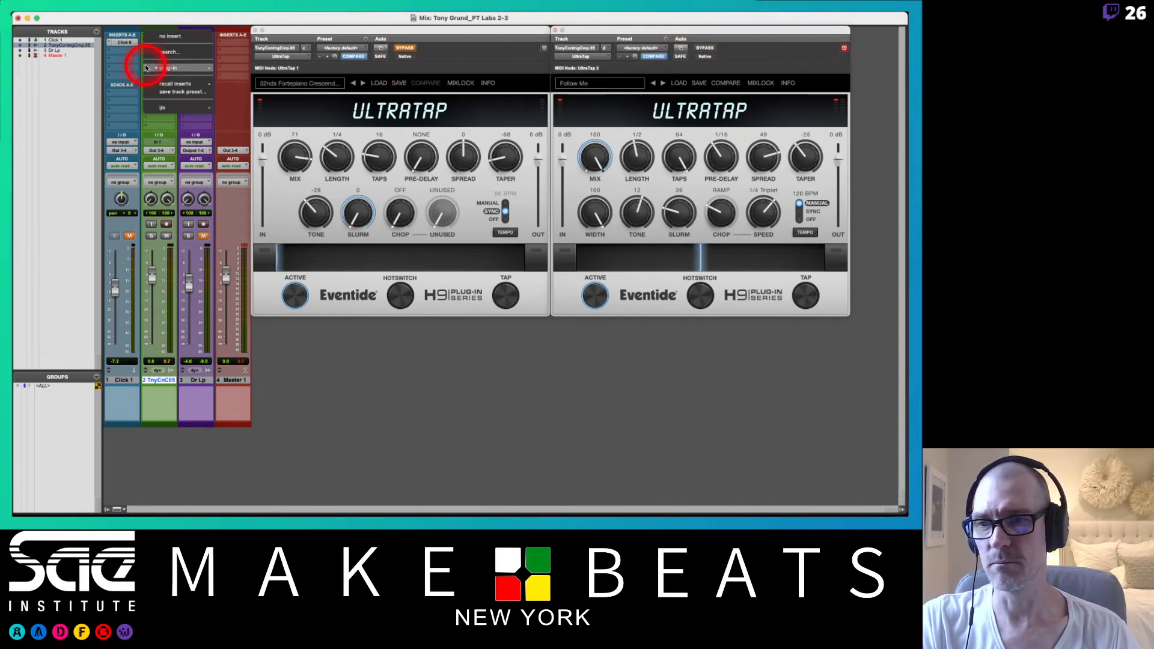
click(174, 30)
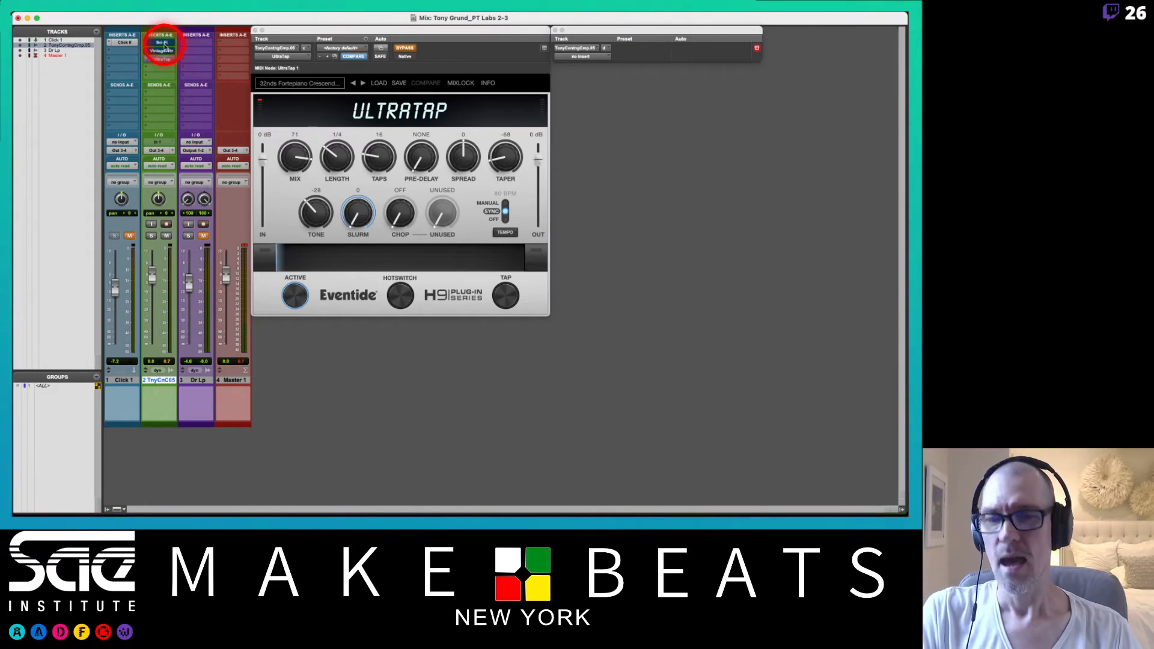
click(555, 30)
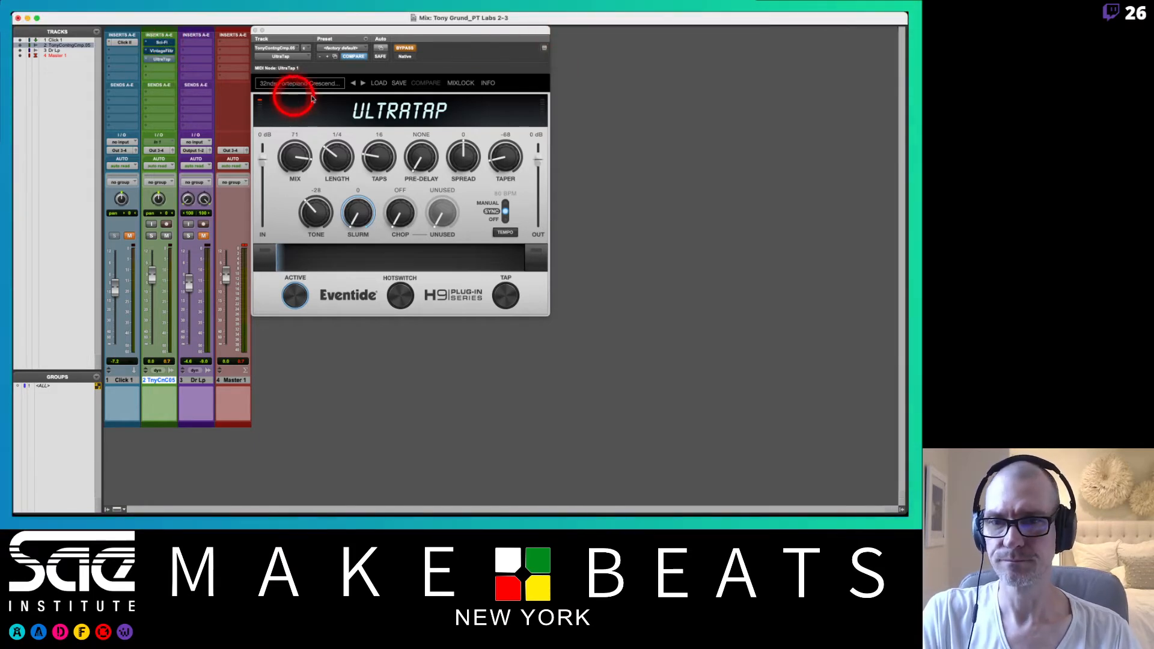
- Load the 1-Beat 16ths (Mono) preset in the remaining UltraTap and take the audio track's three inserts out of bypass
click(353, 83)
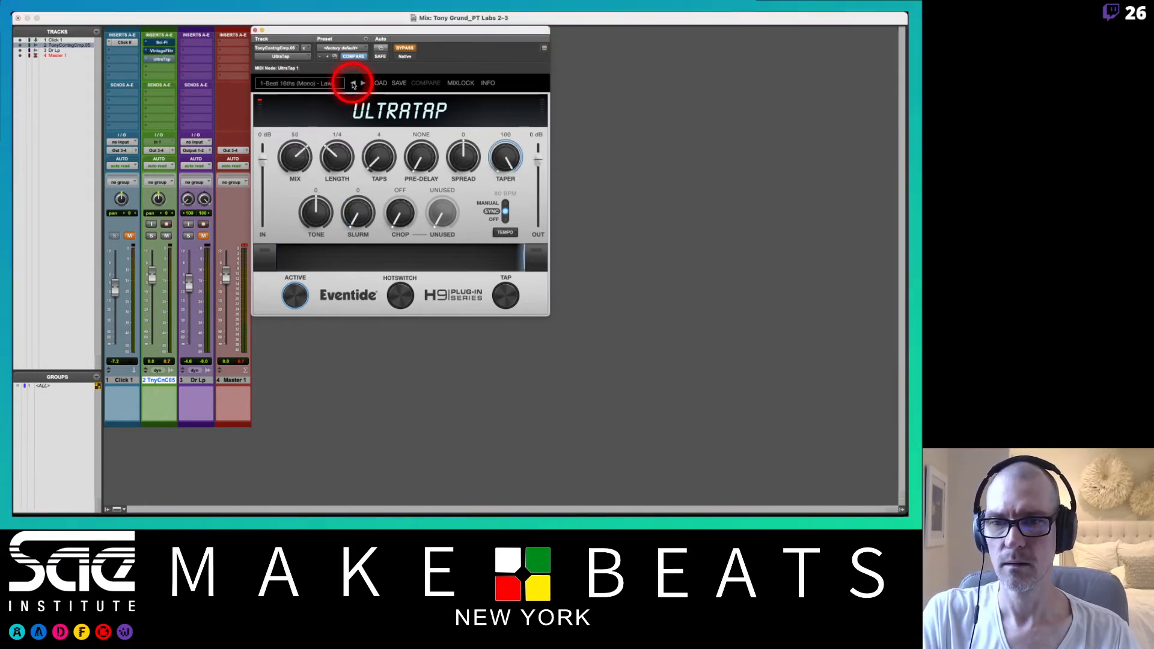
click(353, 83)
click(364, 84)
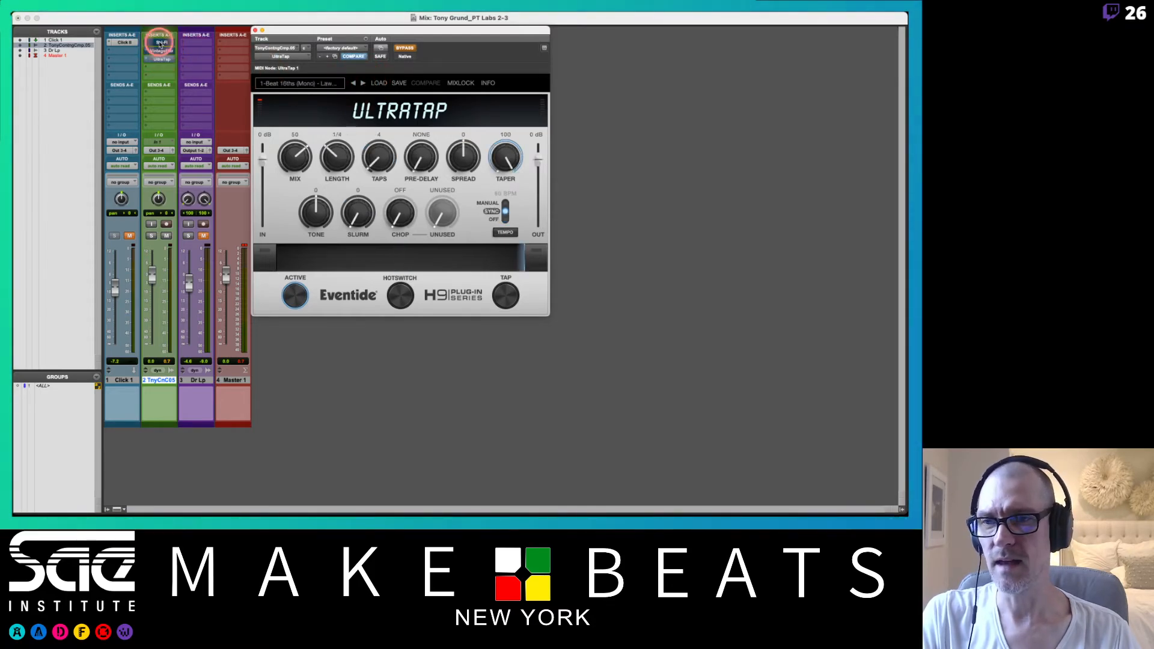
super+click(167, 60)
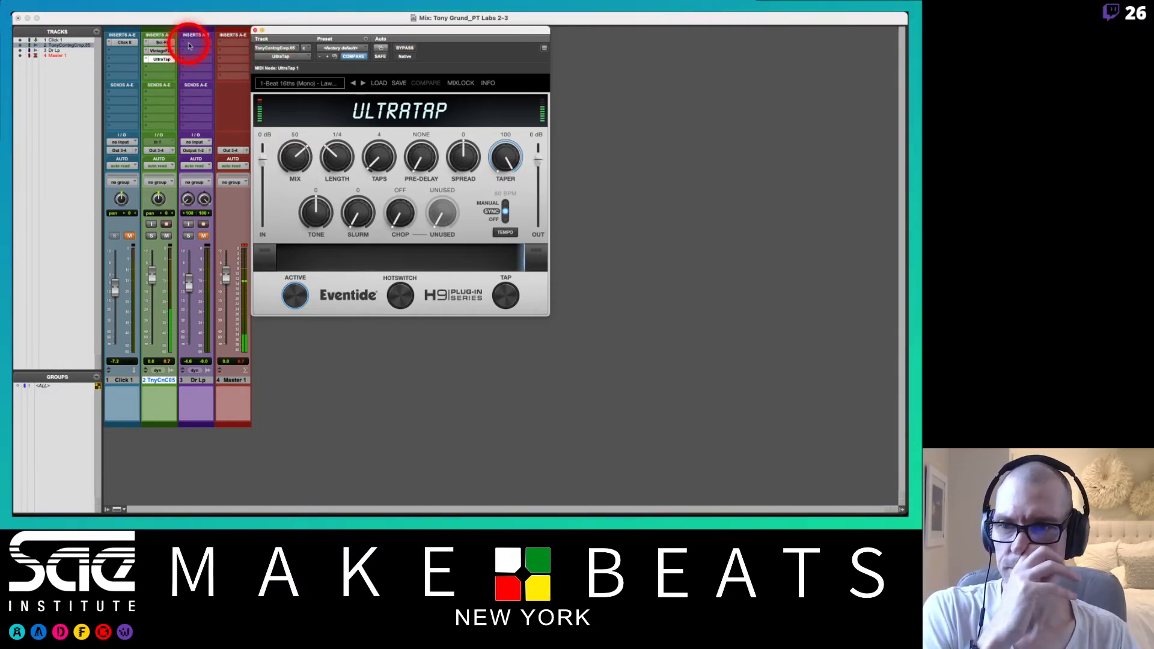
- Open the audio track's Vintage Filter and lower its cutoff
click(161, 50)
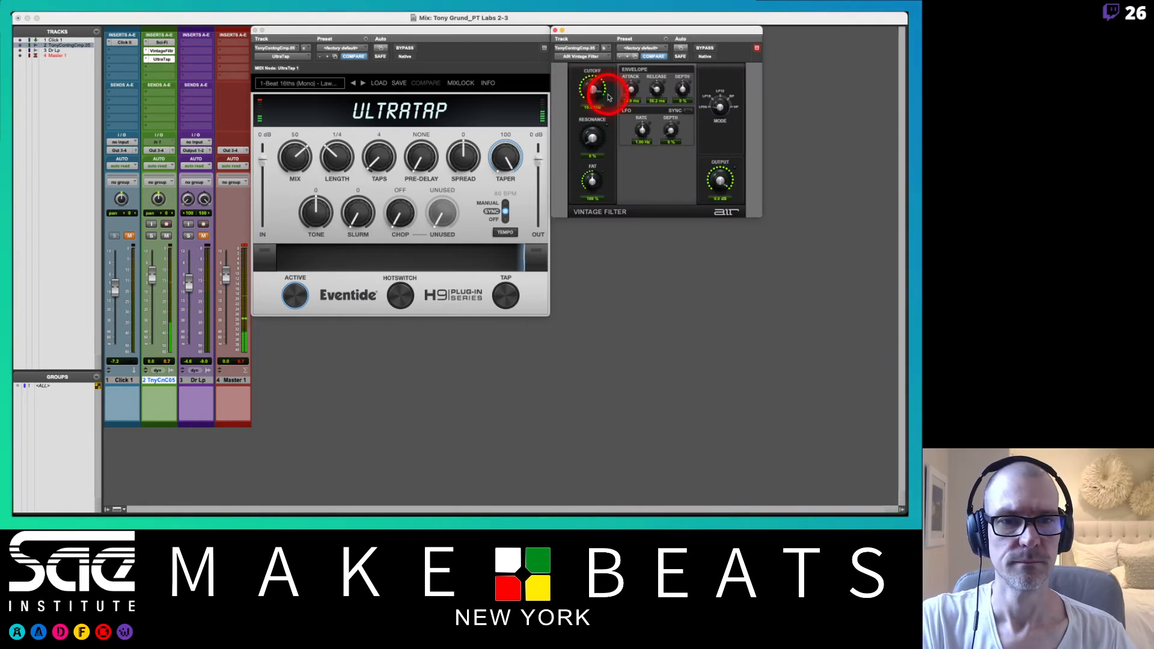
drag(608, 98, 593, 123)
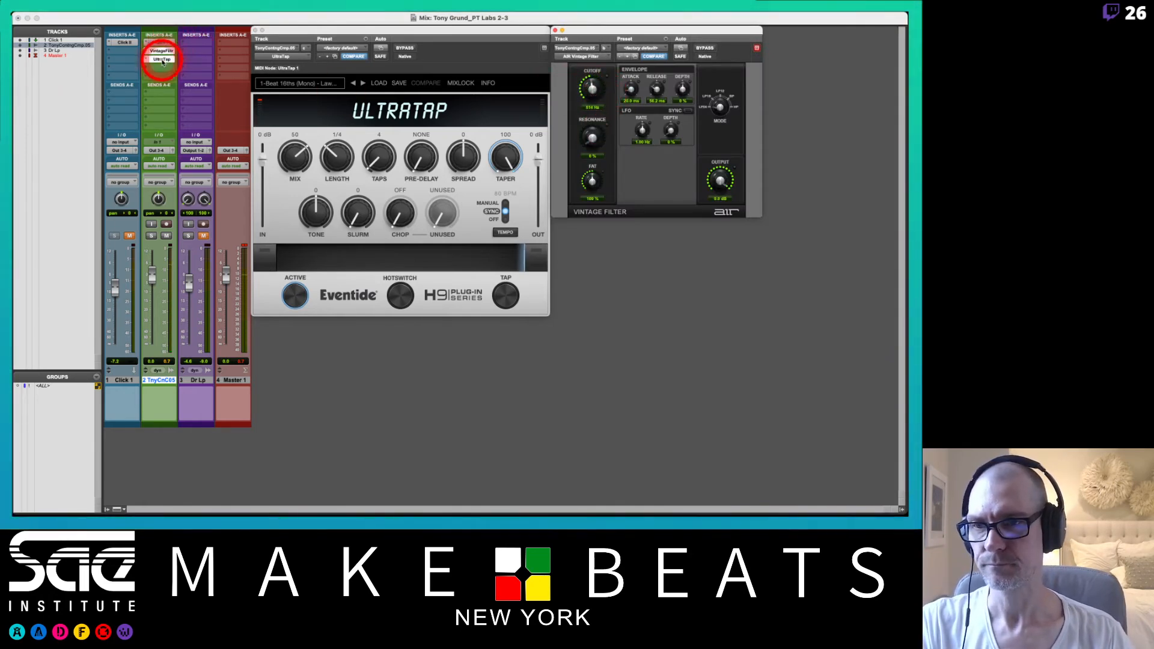
- Move Vintage Filter ahead of Sci-Fi in the audio track's insert chain and readjust the filter cutoff
mouse_move(163, 61)
mouse_down()
mouse_move(161, 50)
mouse_move(163, 60)
mouse_up()
drag(162, 52, 161, 51)
drag(167, 68, 171, 60)
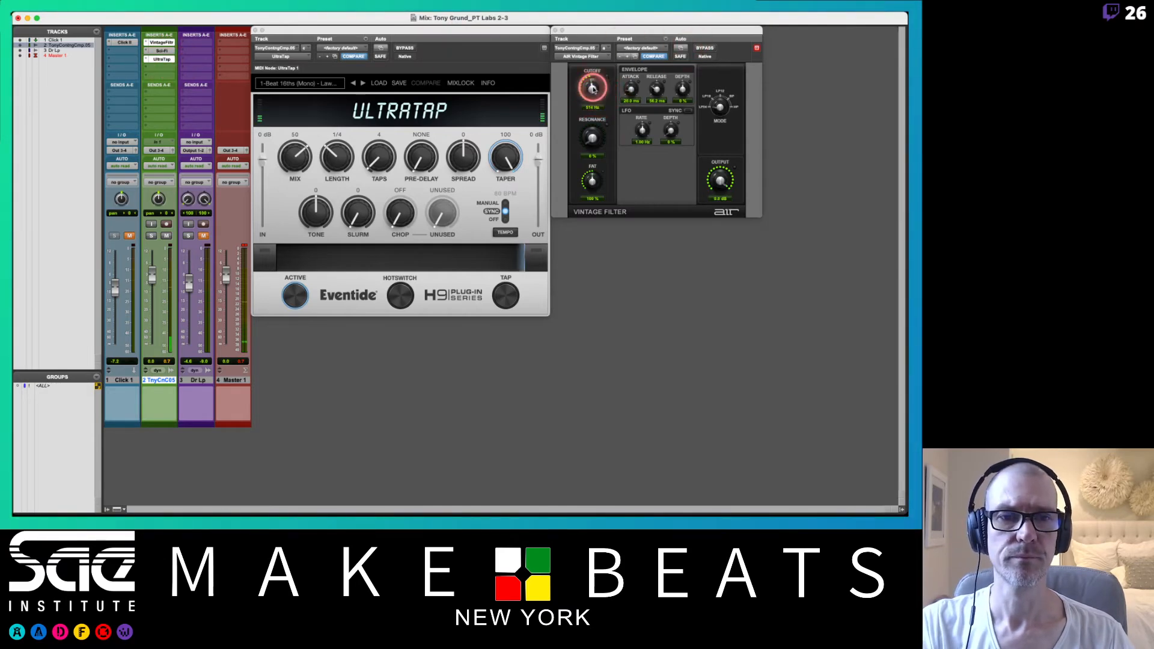
mouse_move(593, 89)
mouse_down()
mouse_move(593, 76)
mouse_move(593, 91)
mouse_up()
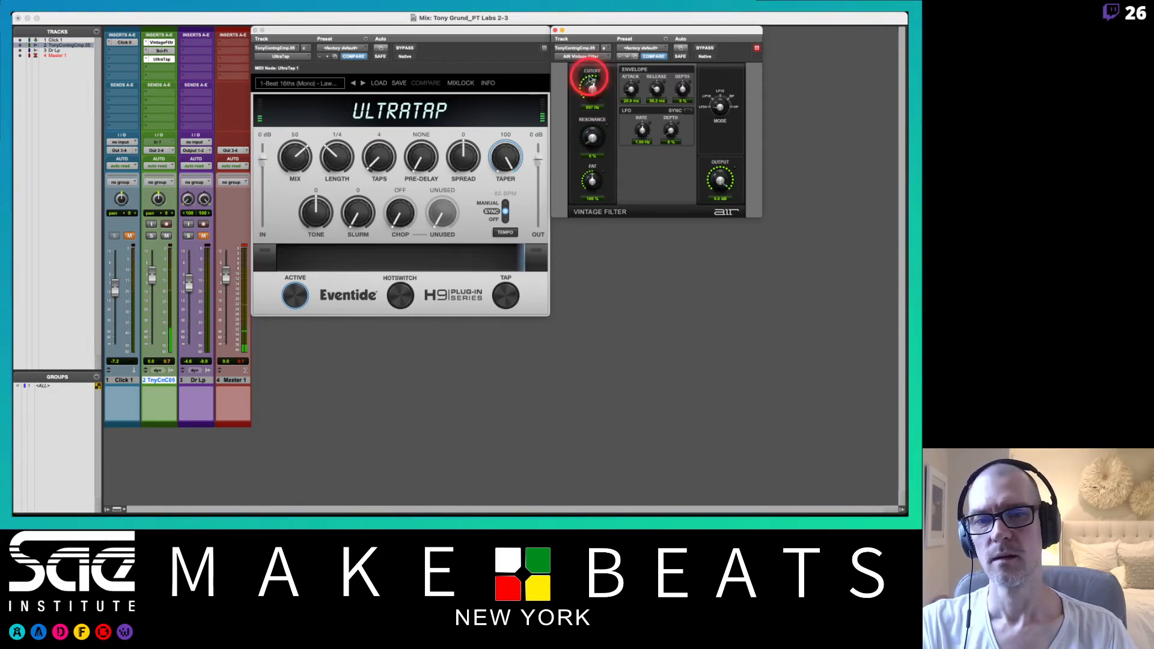
- Try out UltraTap's Taps and Taper controls, leaving them at 4 and 100
click(459, 147)
click(380, 124)
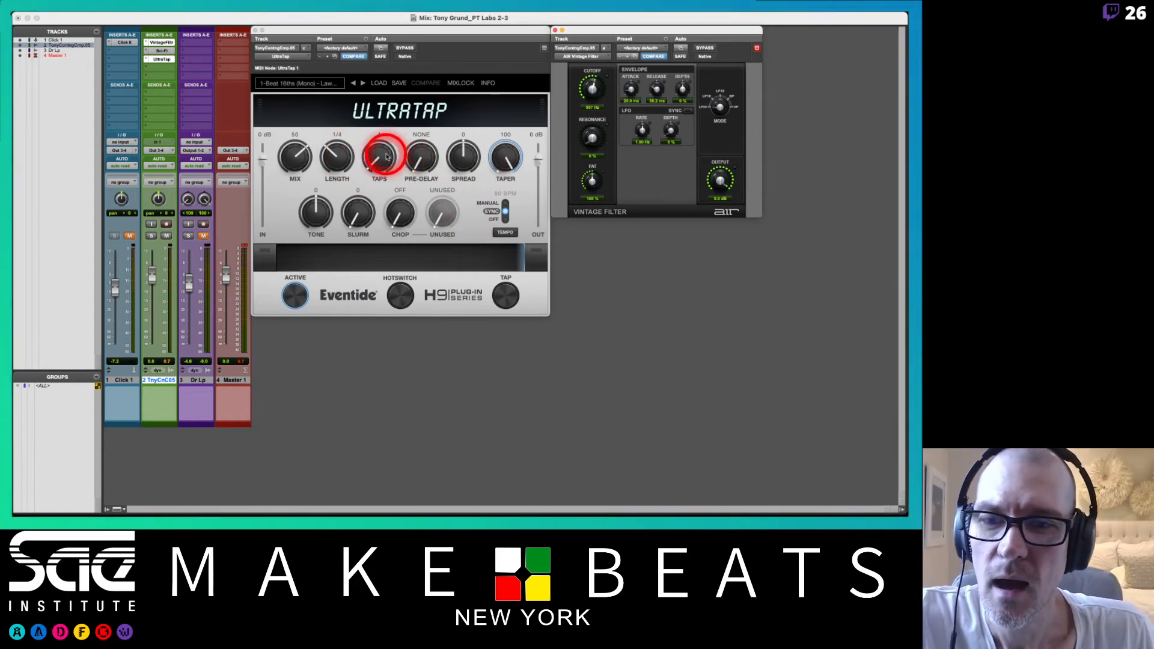
mouse_move(384, 158)
mouse_down()
mouse_move(379, 142)
mouse_move(381, 173)
mouse_up()
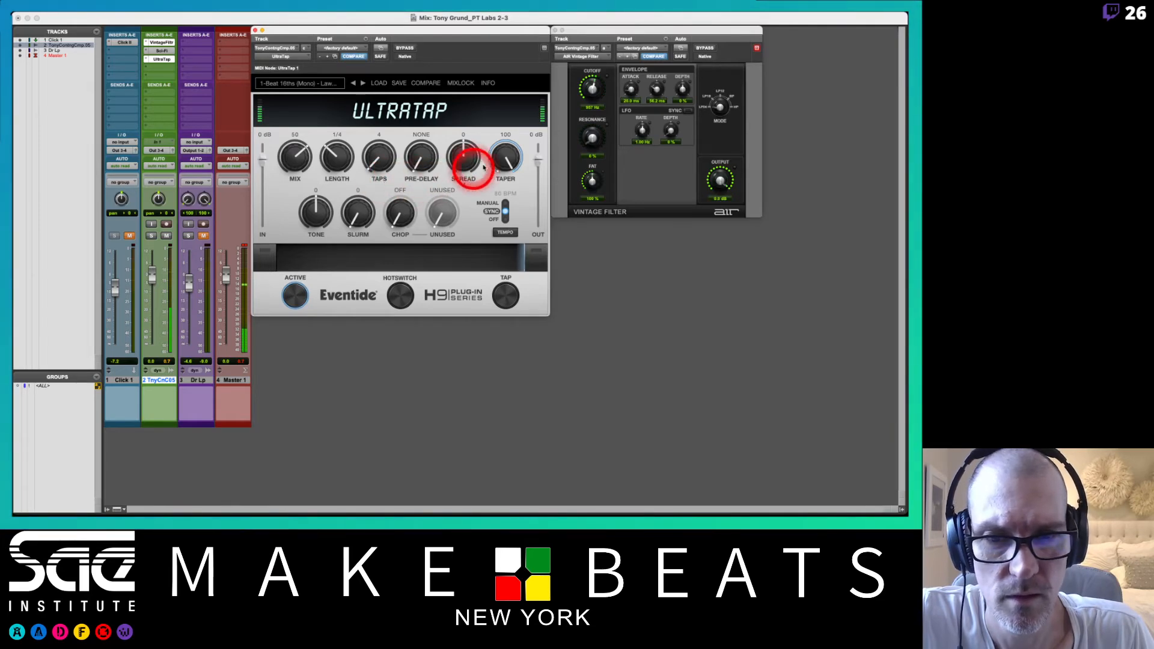
mouse_move(511, 158)
mouse_down()
mouse_move(505, 270)
mouse_move(495, 184)
mouse_move(508, 148)
mouse_up()
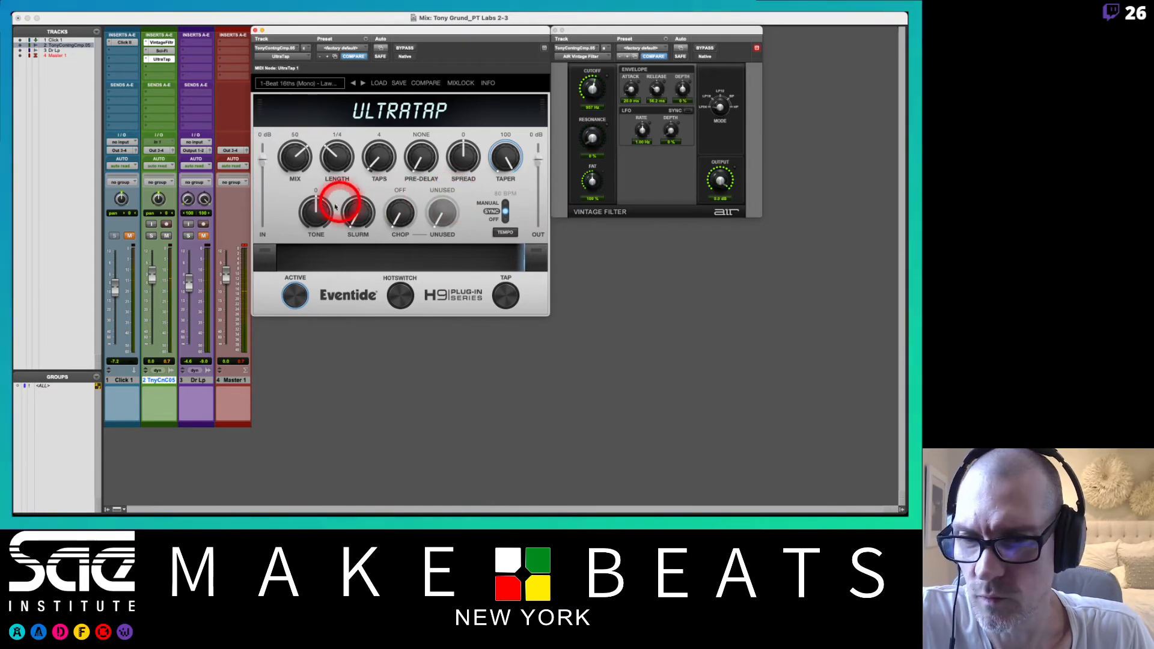
- Set UltraTap's Slurm to 26 and its Spread to -6
drag(360, 214, 355, 176)
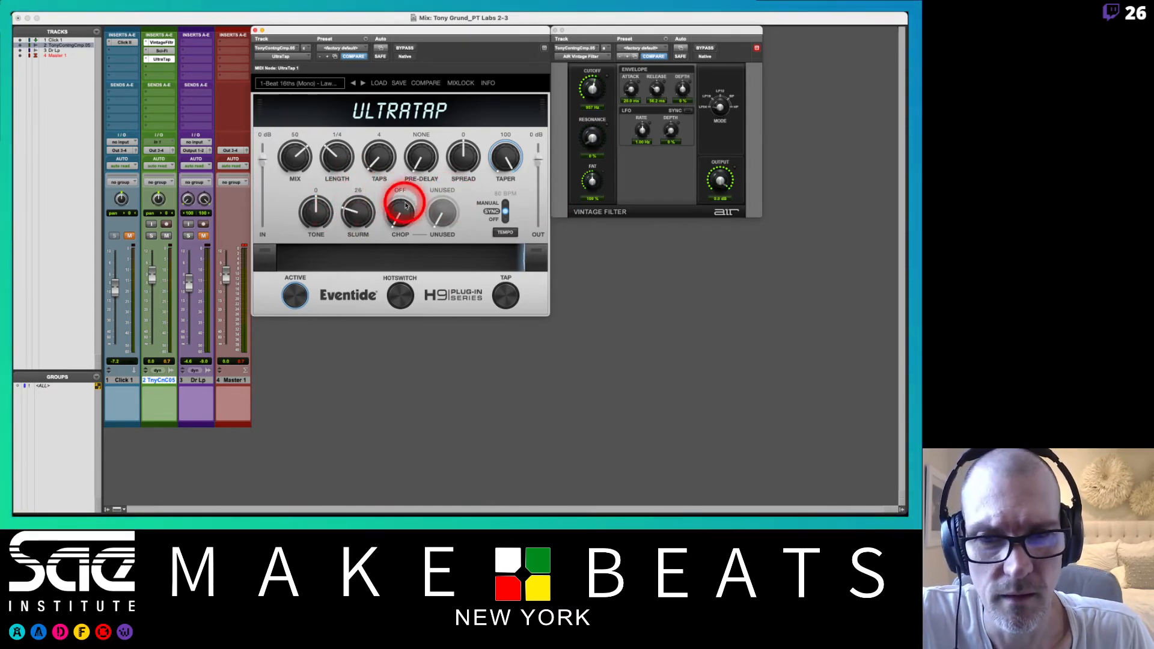
drag(468, 162, 466, 166)
drag(325, 160, 302, 157)
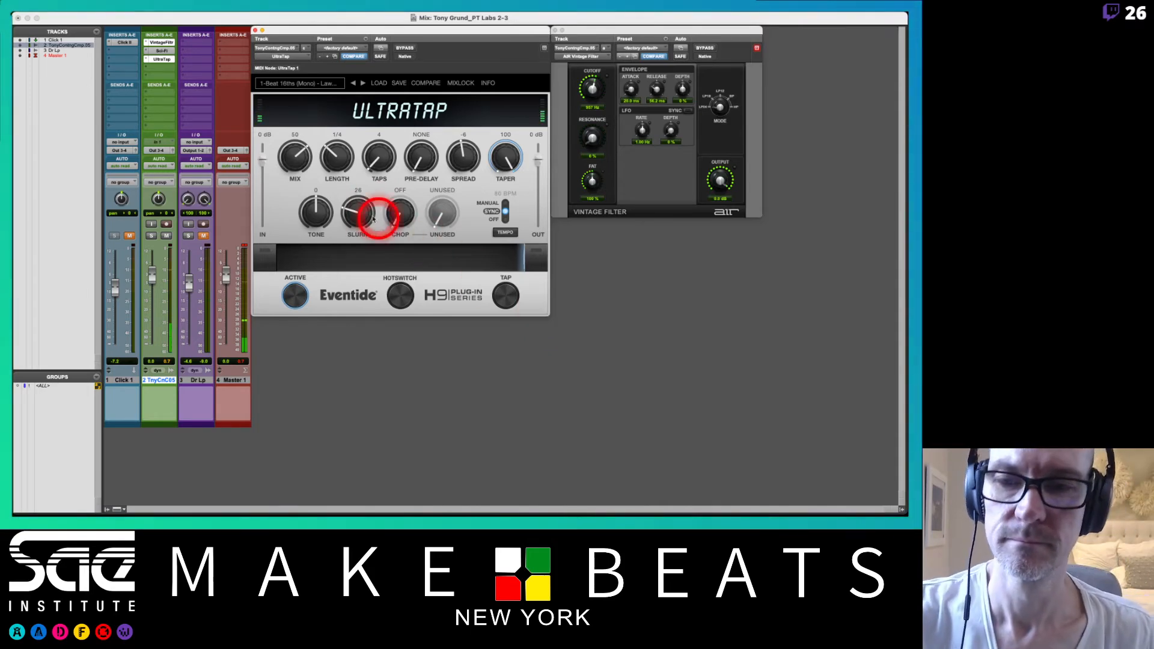
- Set UltraTap's Slurm to 23 and try a Triangle chop with its speed at 1/16
drag(357, 211, 352, 164)
drag(402, 204, 400, 239)
drag(356, 206, 357, 251)
drag(399, 213, 399, 239)
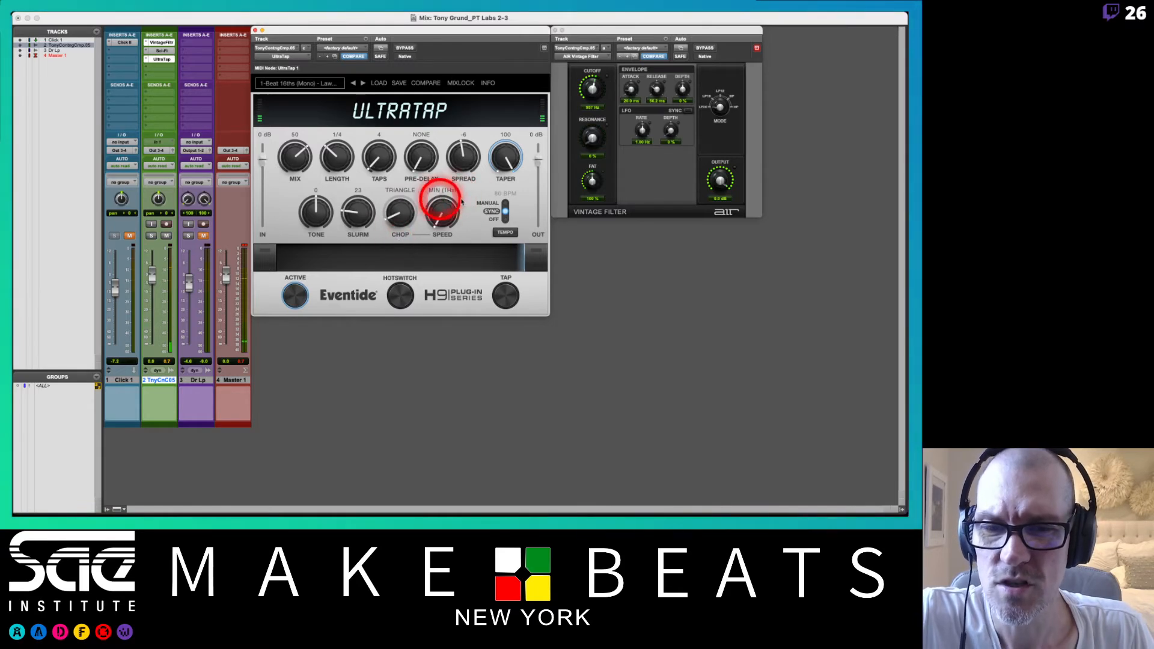
click(447, 213)
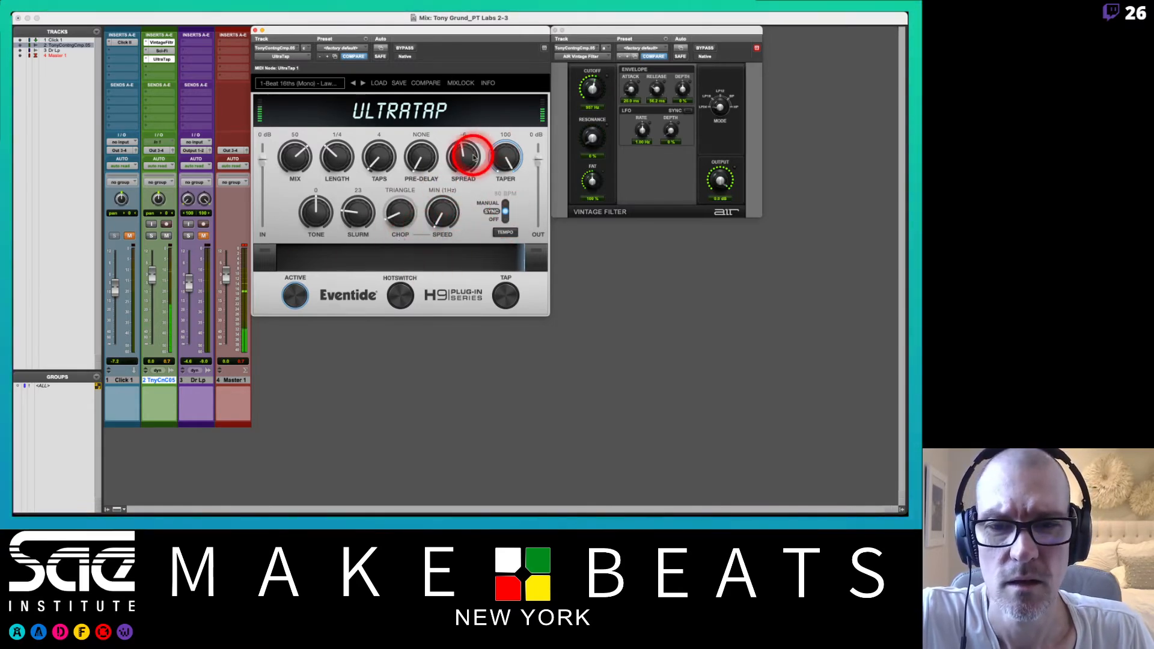
drag(442, 217, 434, 81)
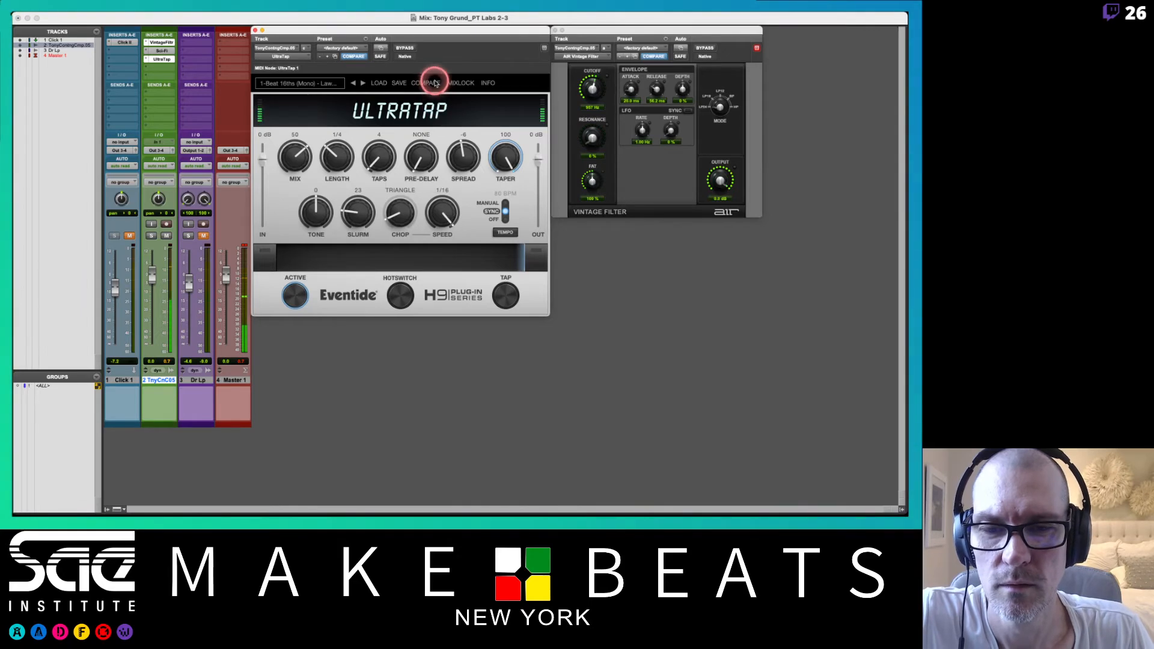
- Return UltraTap's Slurm to 0 and switch the Chop off
drag(413, 214, 412, 159)
drag(357, 211, 353, 309)
drag(398, 213, 397, 365)
click(397, 392)
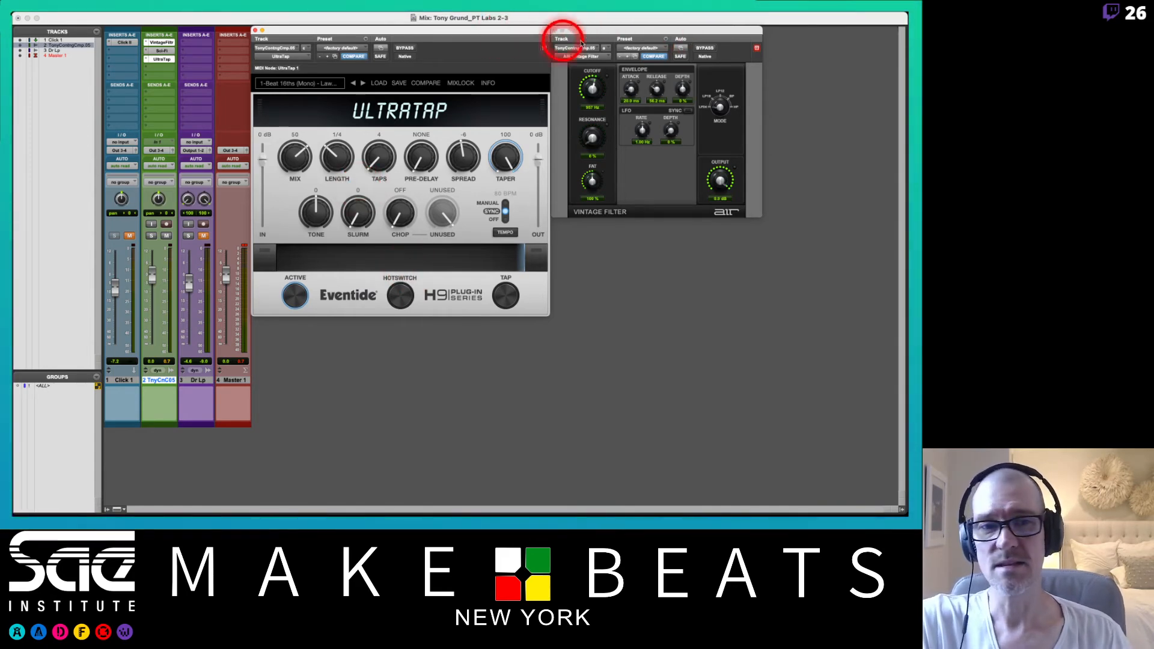
- Reposition the Vintage Filter and UltraTap windows so there is a small gap between them
drag(583, 36, 529, 29)
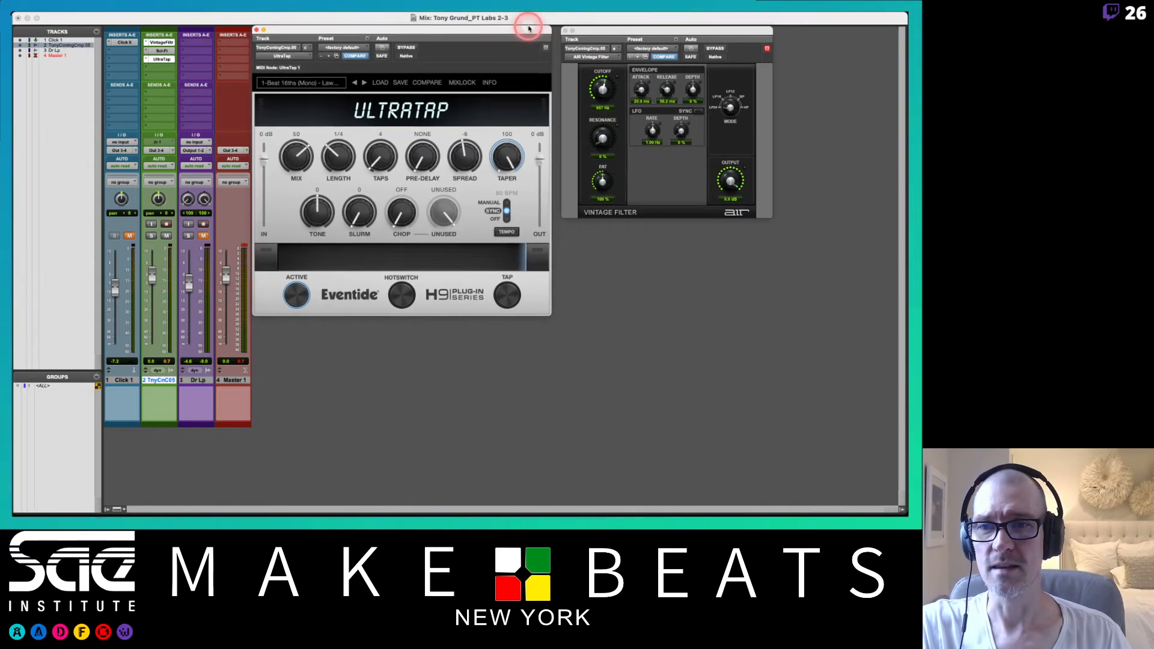
click(528, 28)
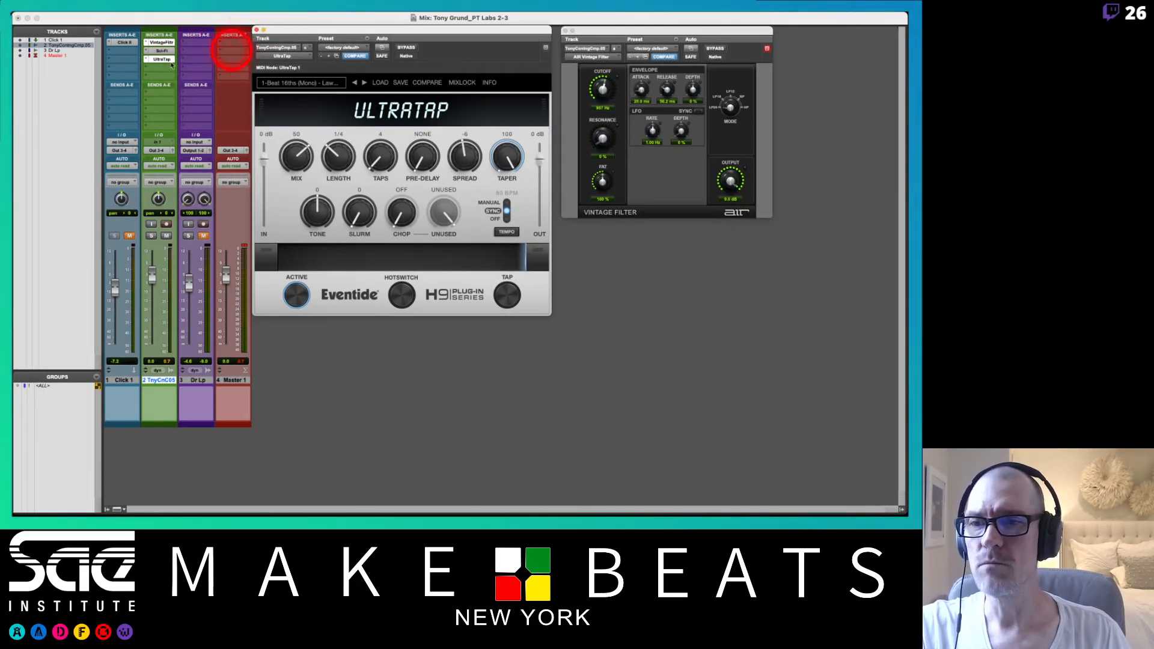
- Close the UltraTap and Vintage Filter plug-in windows
click(256, 29)
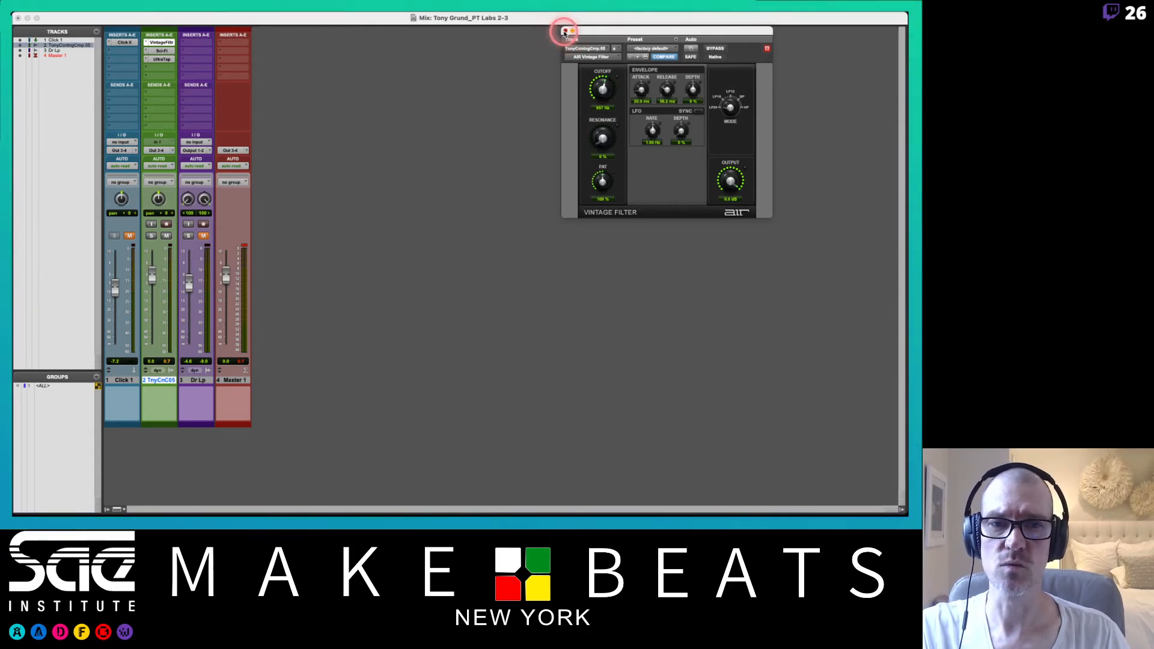
click(566, 31)
- Switch to the 08 PT Plugins-AudioSuite.pdf notes and read the stereo Track Compatibility page and the PT Plugin Channels page
key(super+Tab)
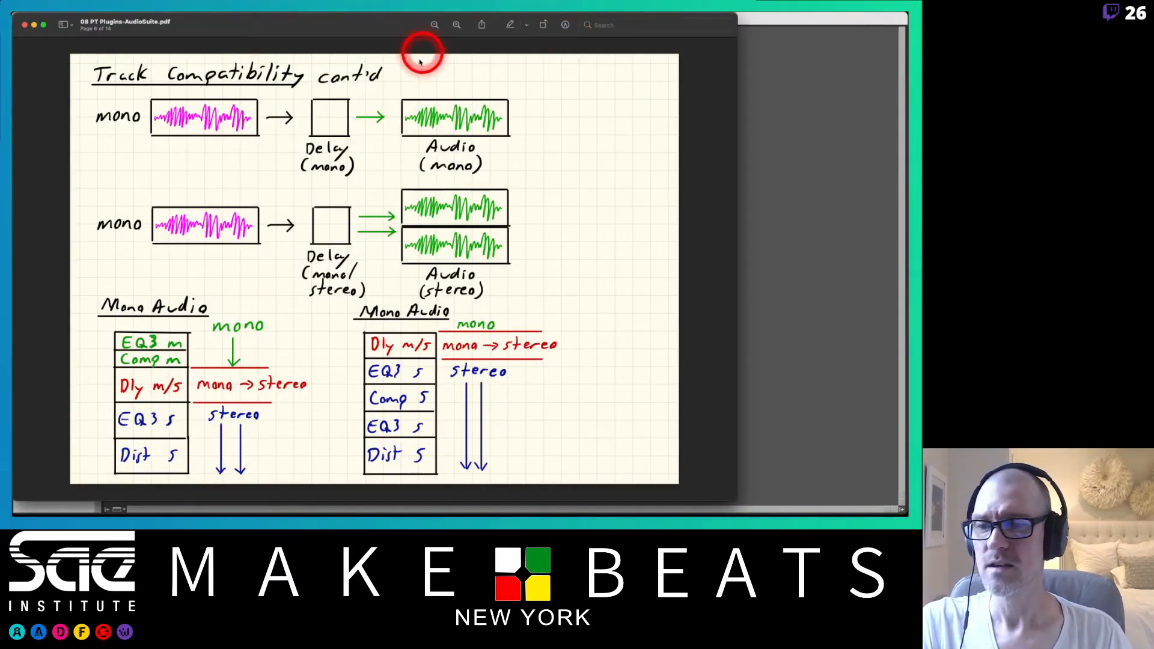
key(Down)
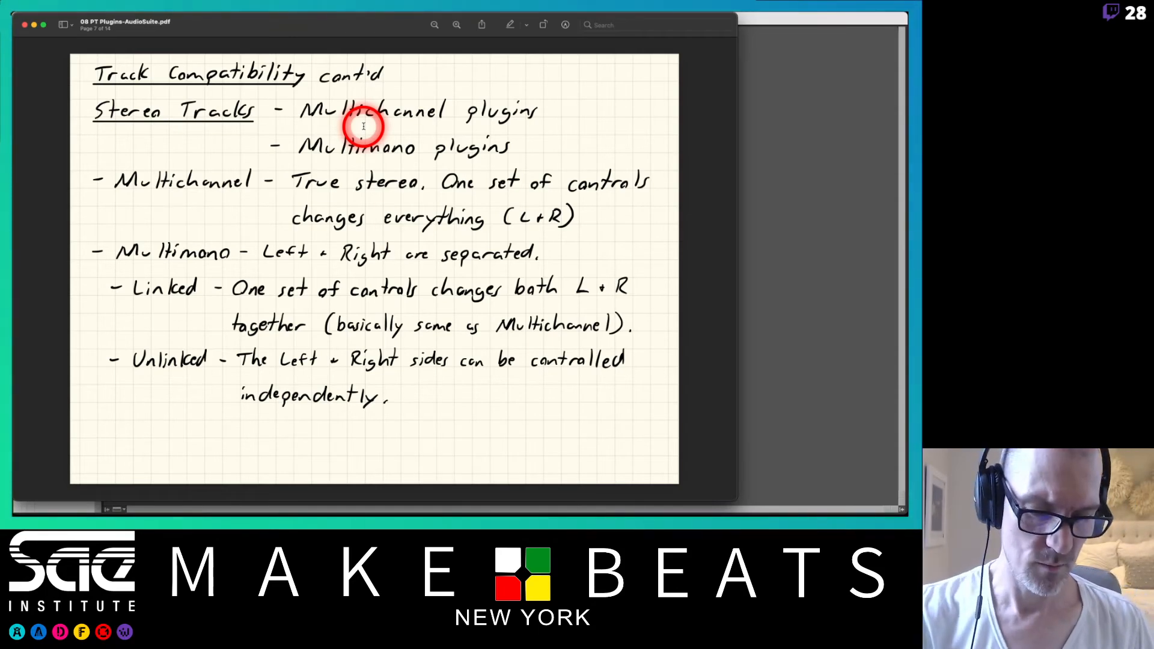
key(Down)
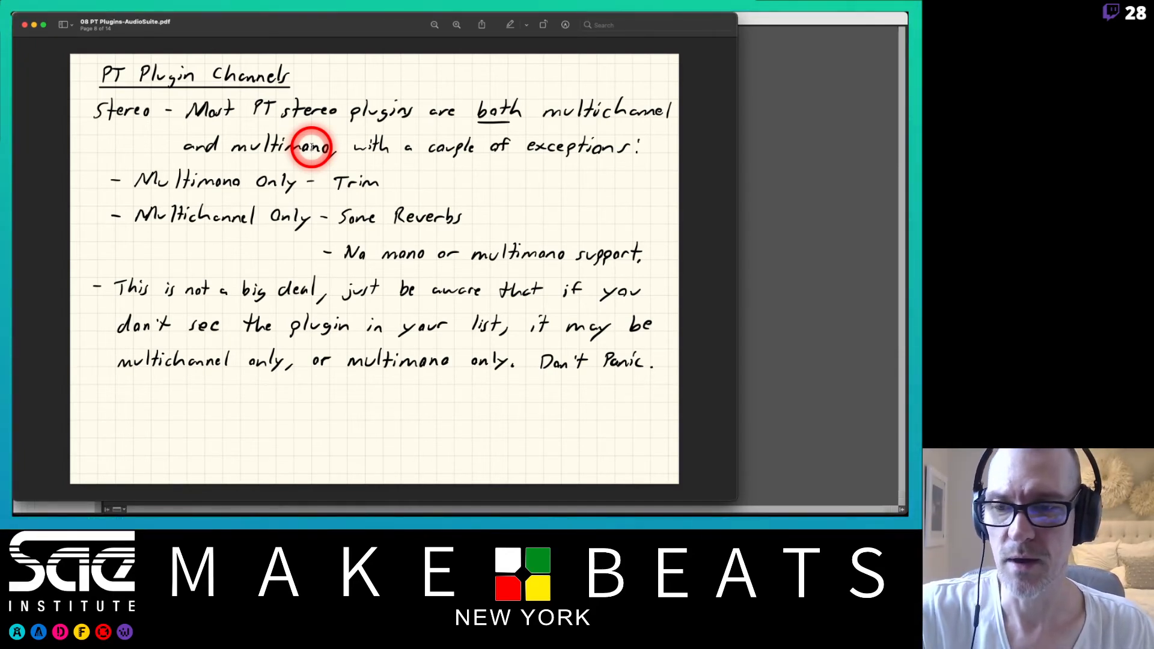
- Return to Pro Tools, try the Vintage Filter on the stereo Dr Lp track, and move it back to the green audio track
click(774, 175)
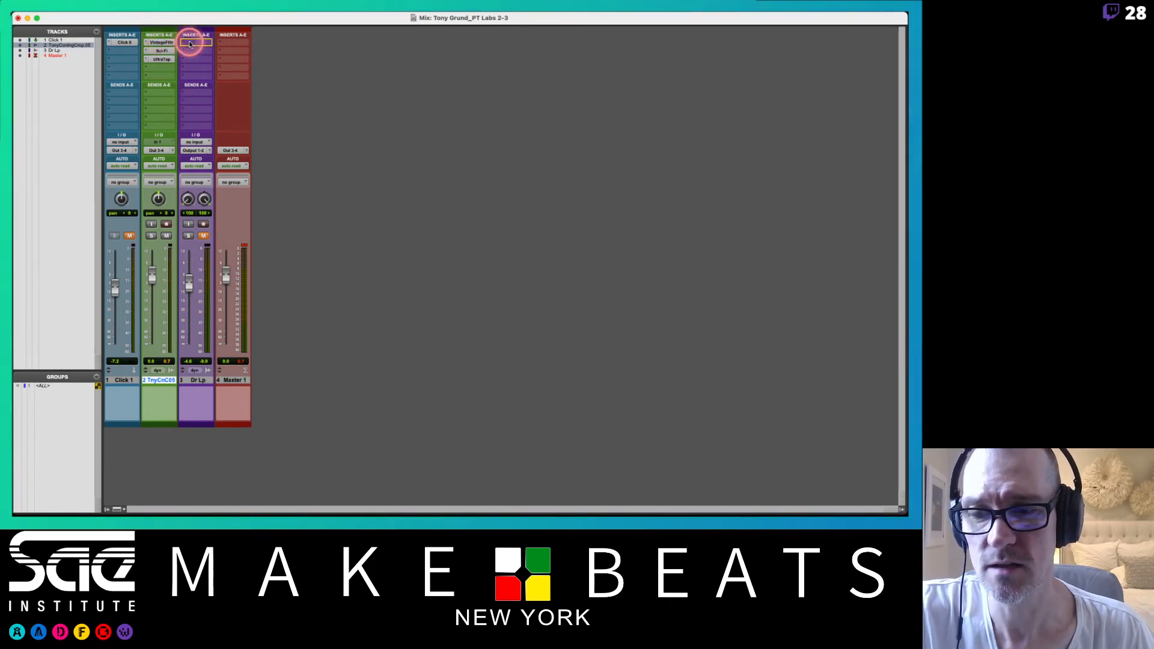
drag(190, 44, 188, 42)
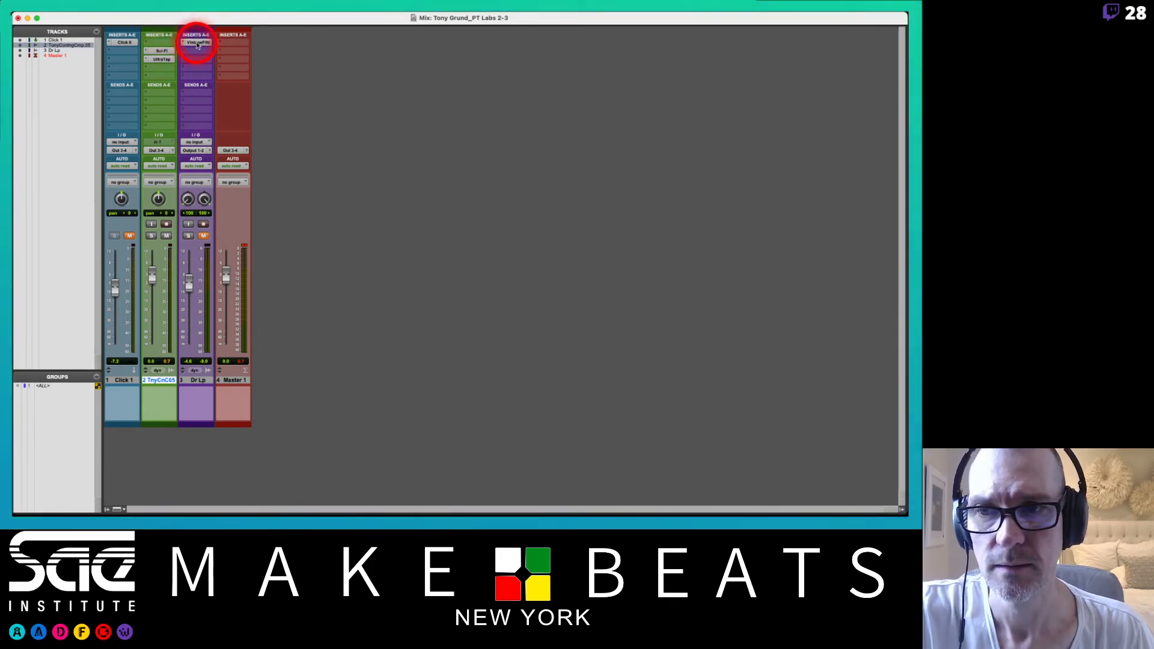
click(198, 43)
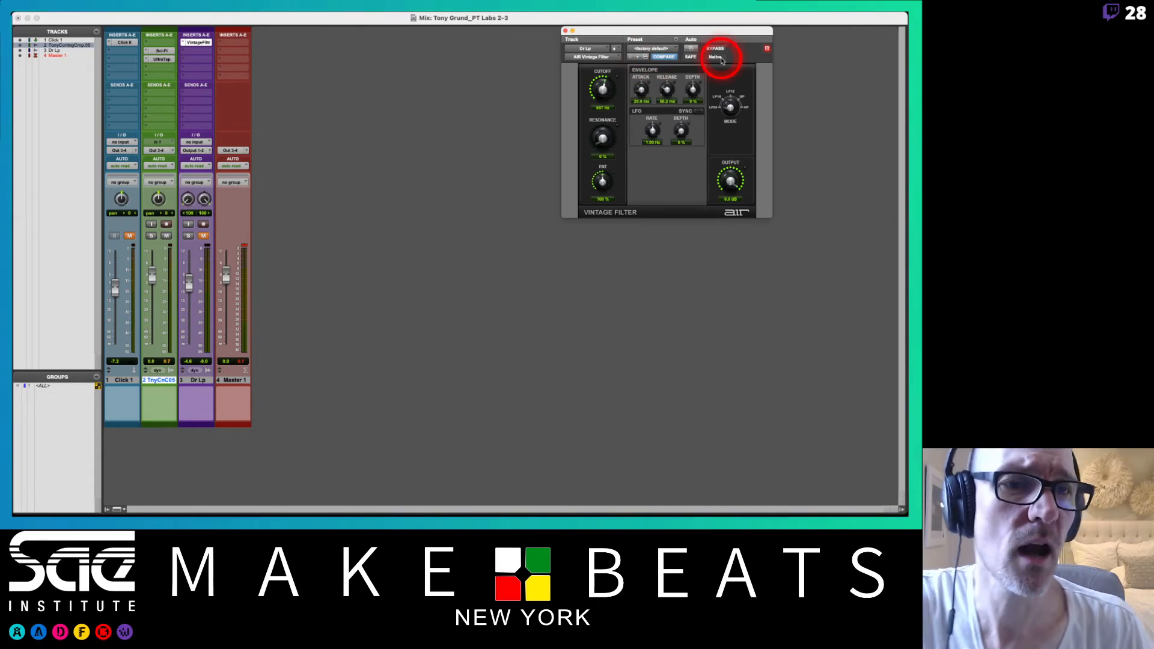
click(198, 43)
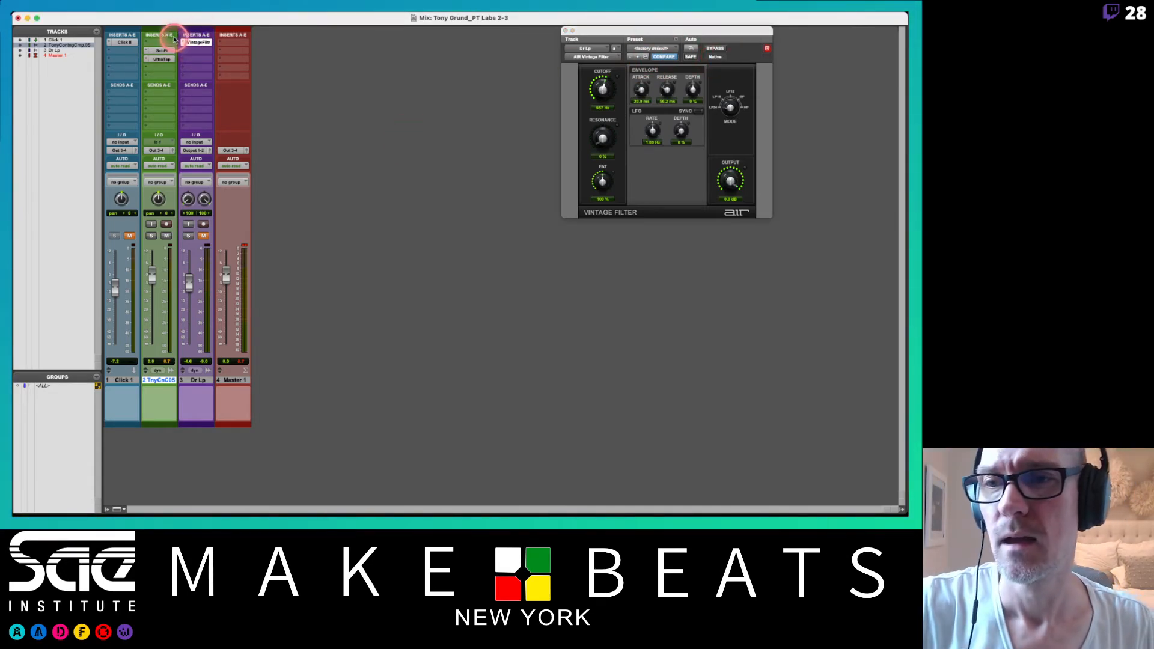
drag(171, 42, 168, 40)
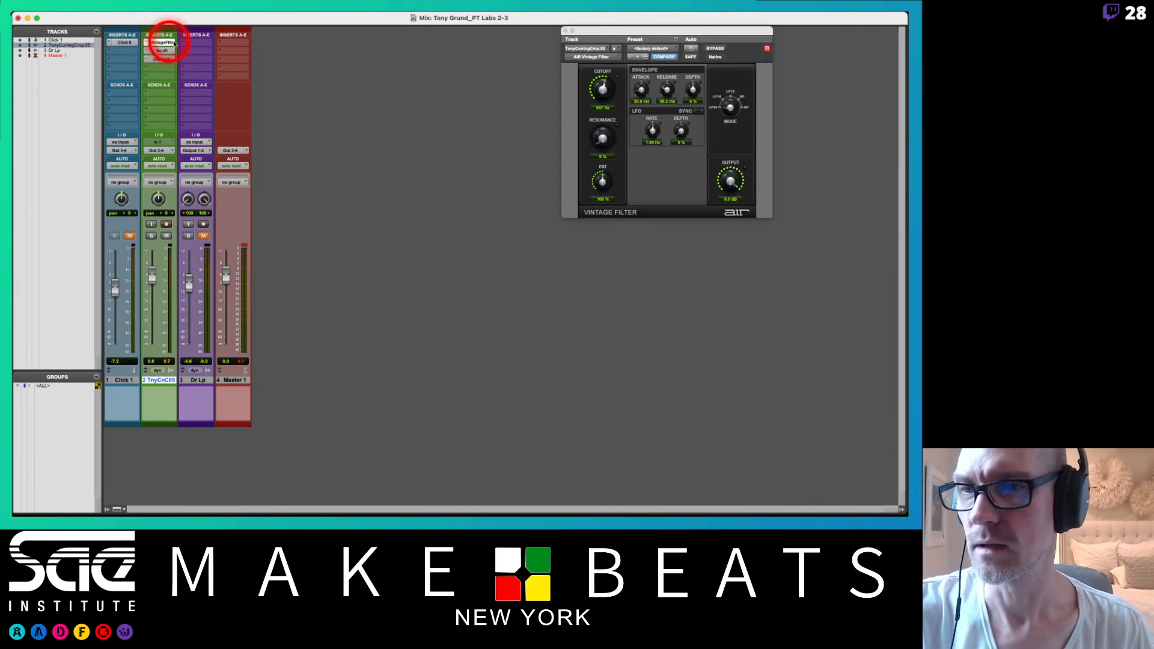
- Insert the multichannel Crystallizer (stereo) in Dr Lp's fourth insert slot and place its window beside the mixer channels
click(198, 71)
mouse_move(219, 68)
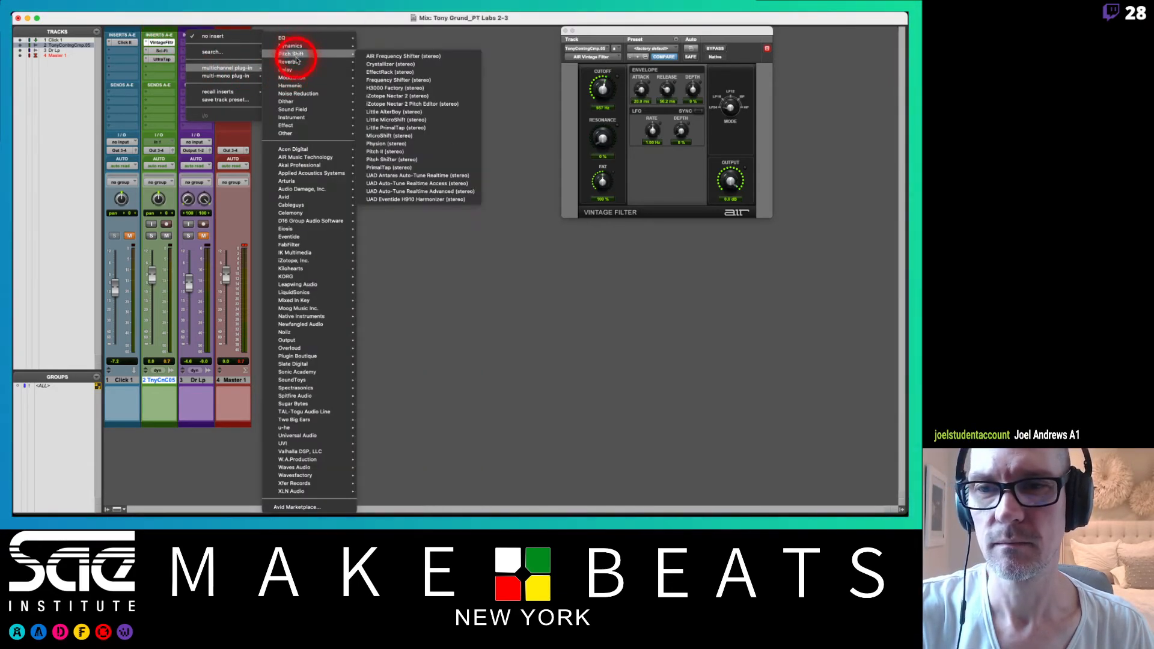
mouse_move(301, 80)
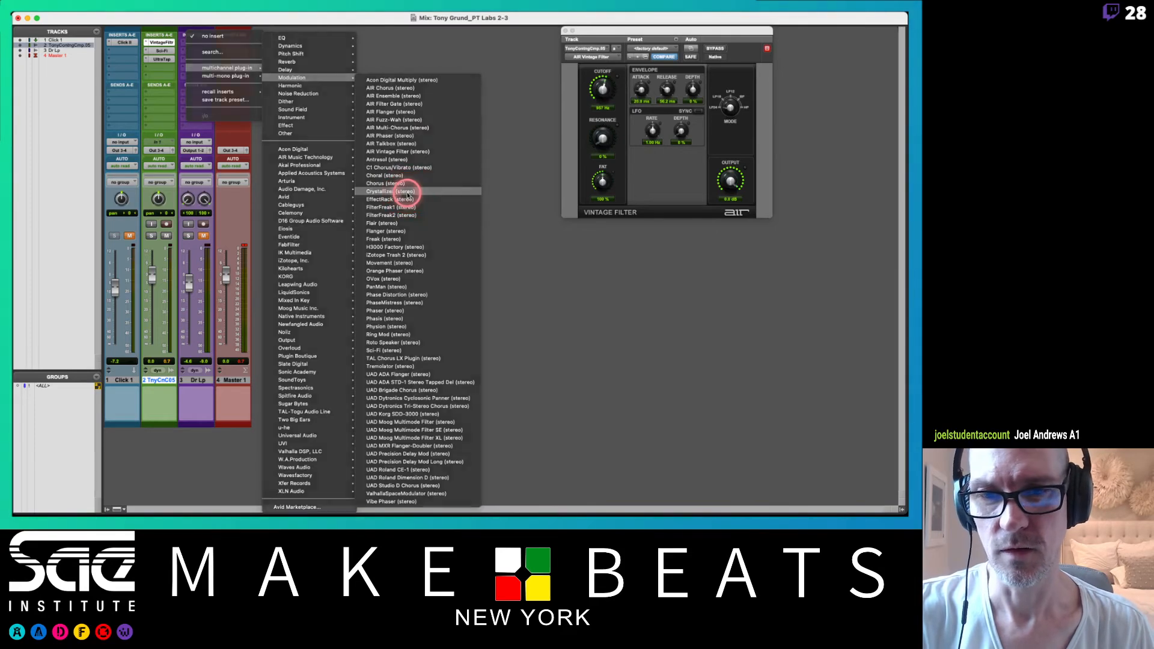
click(408, 192)
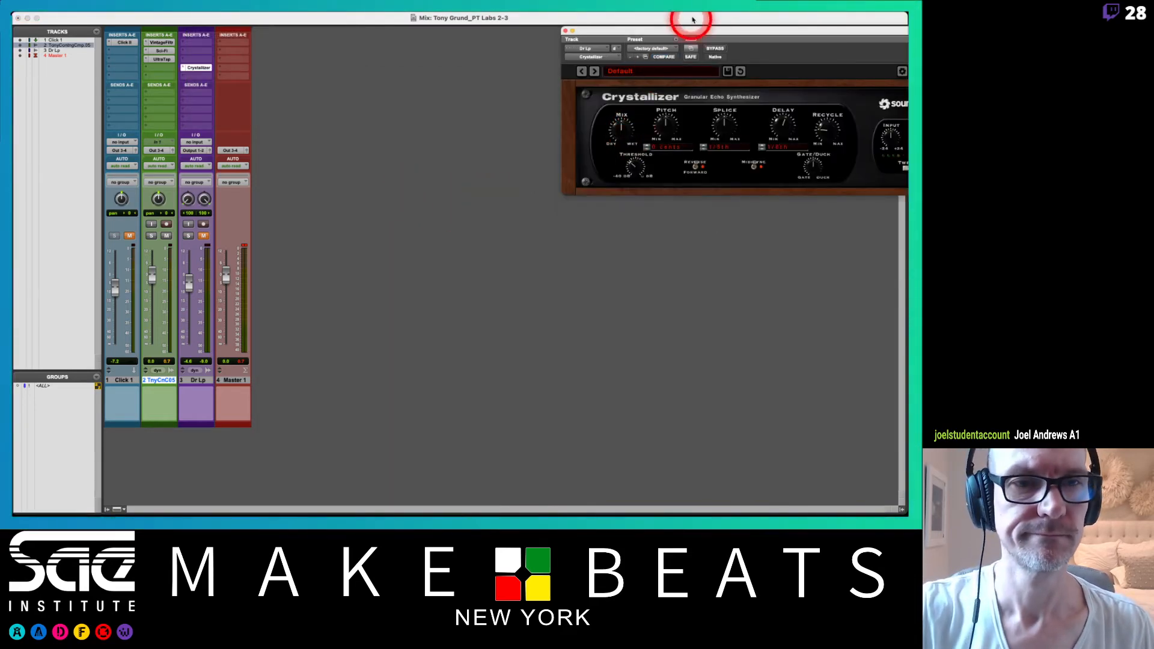
drag(679, 28, 388, 114)
- Move Crystallizer from Dr Lp to the green mono track's fourth insert slot, close its window and remove the insert
drag(205, 75, 162, 70)
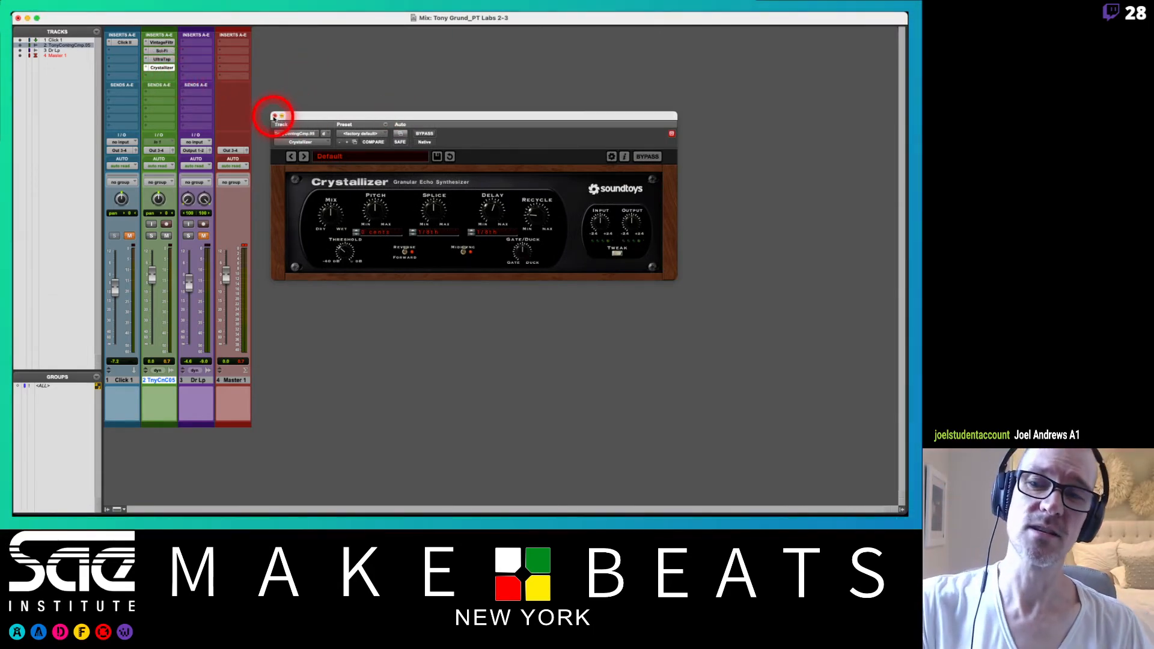
click(275, 115)
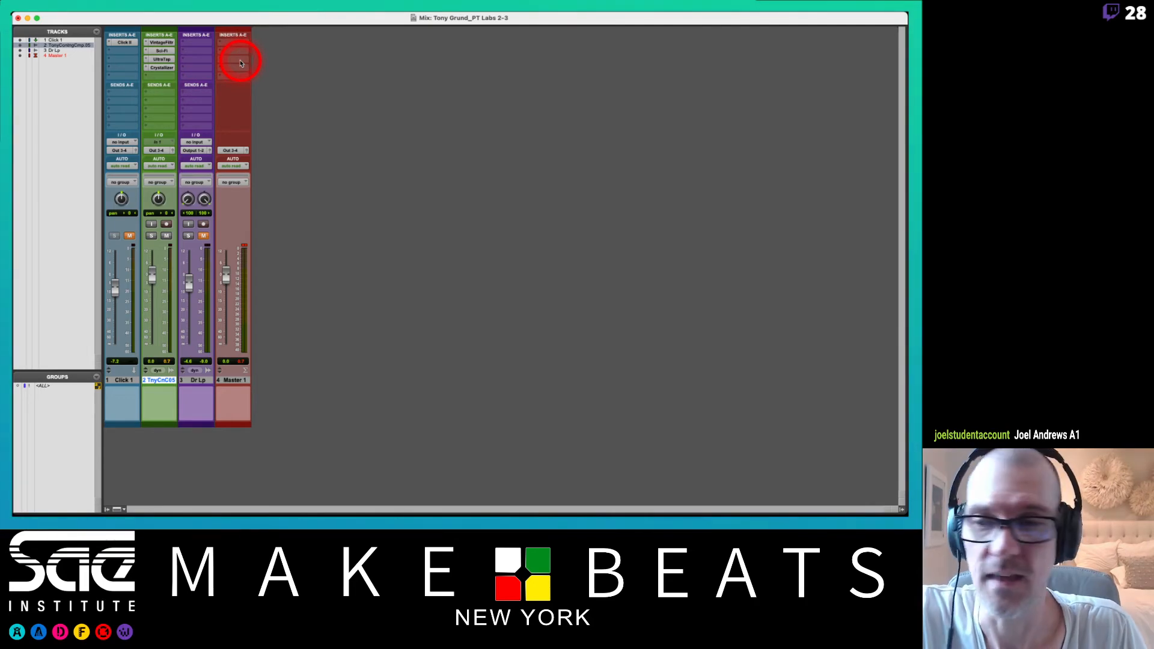
click(155, 74)
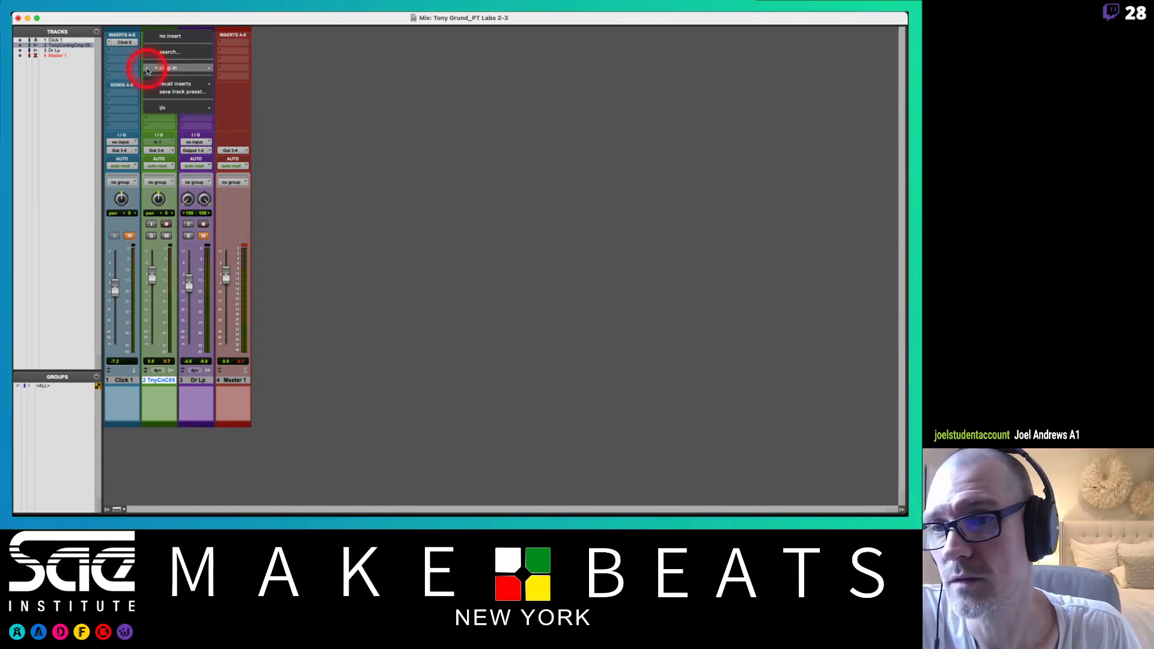
click(177, 40)
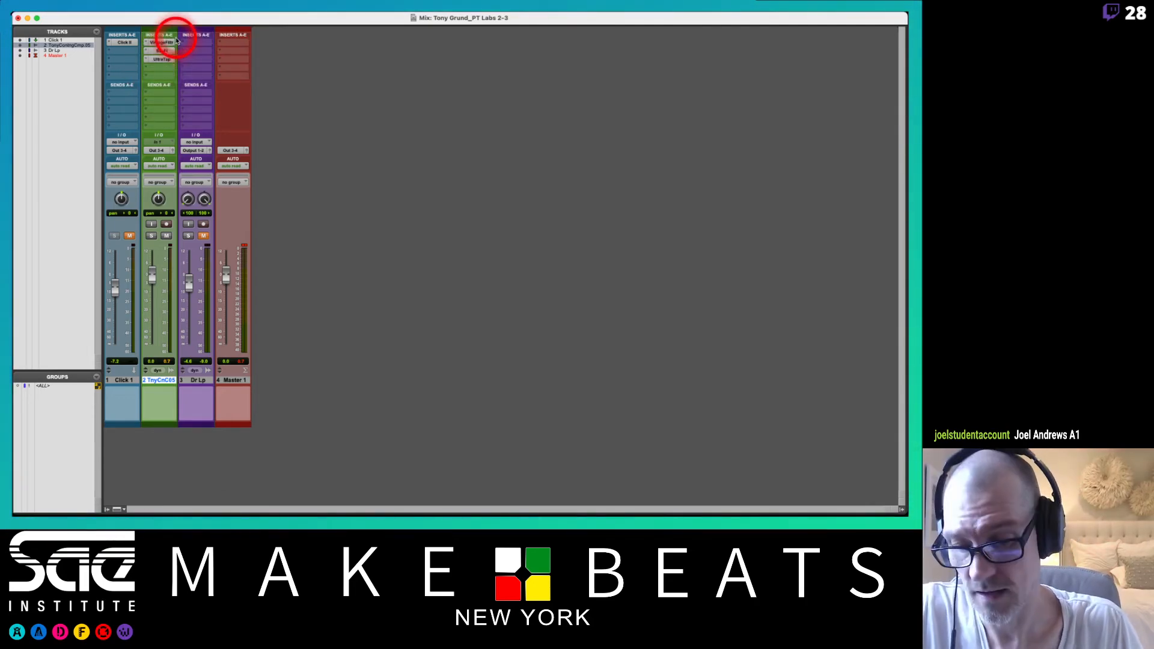
- Check the PT Plugin Channels page in the PDF notes again and return to the Pro Tools Edit window
key(super+equal)
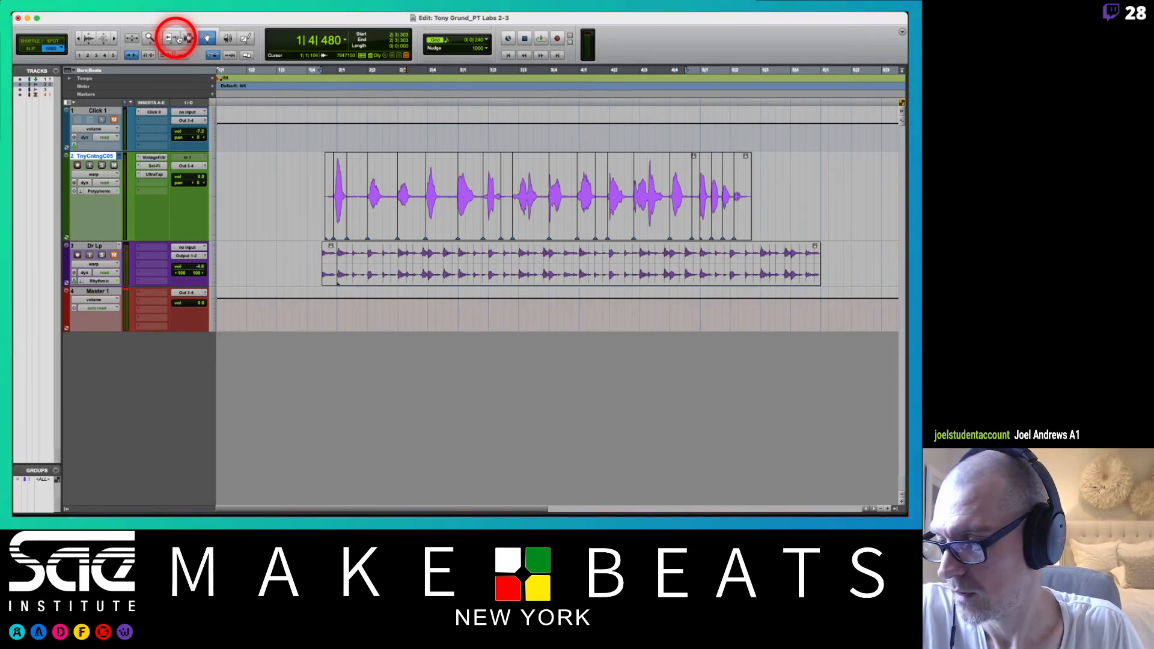
key(super+Tab)
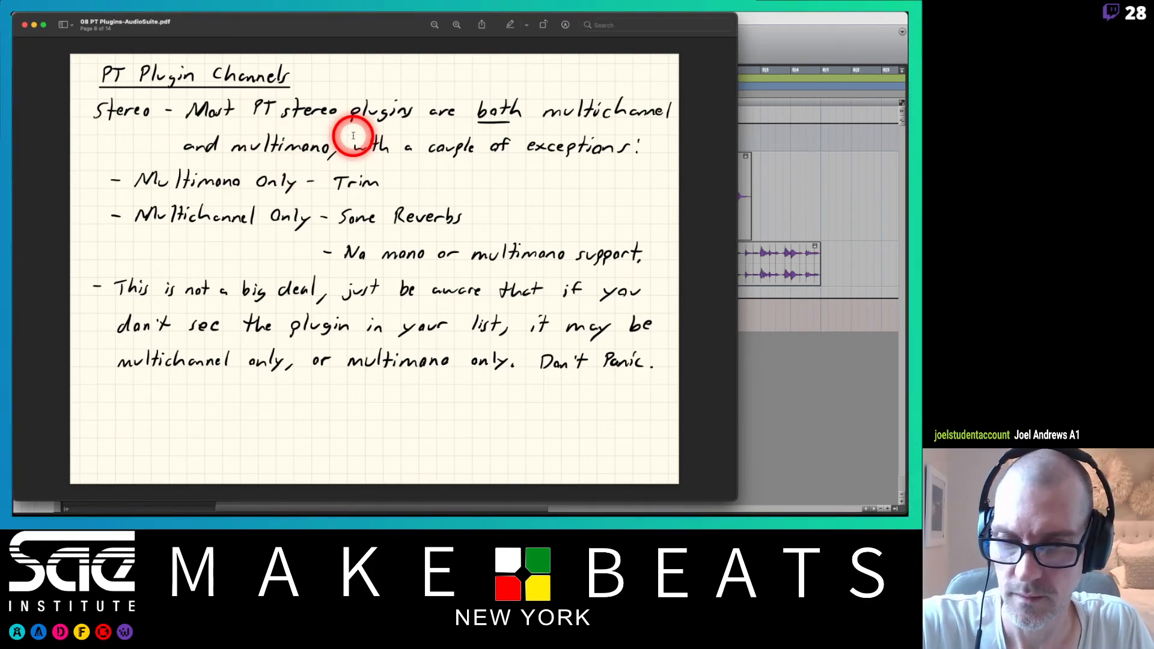
key(Right)
key(Left)
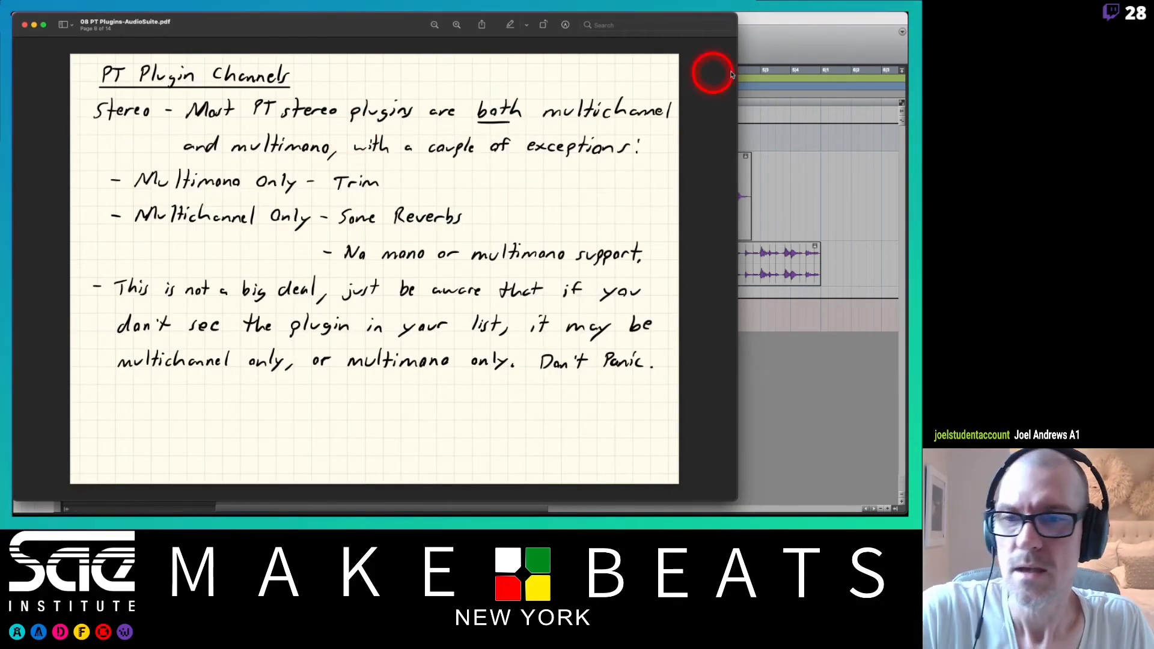
click(753, 65)
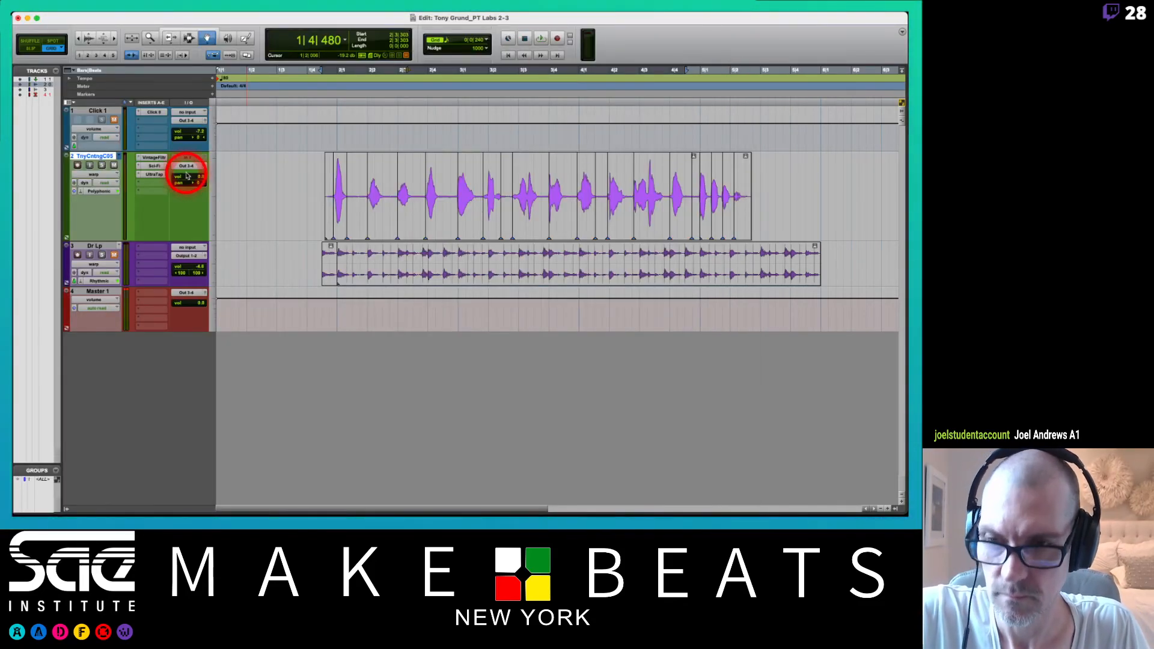
- Toggle repeatedly between the Edit and Mix windows, ending in the Mix window
key(super+equal)
key(super+equal)
key(super+equal)
key(super+equal)
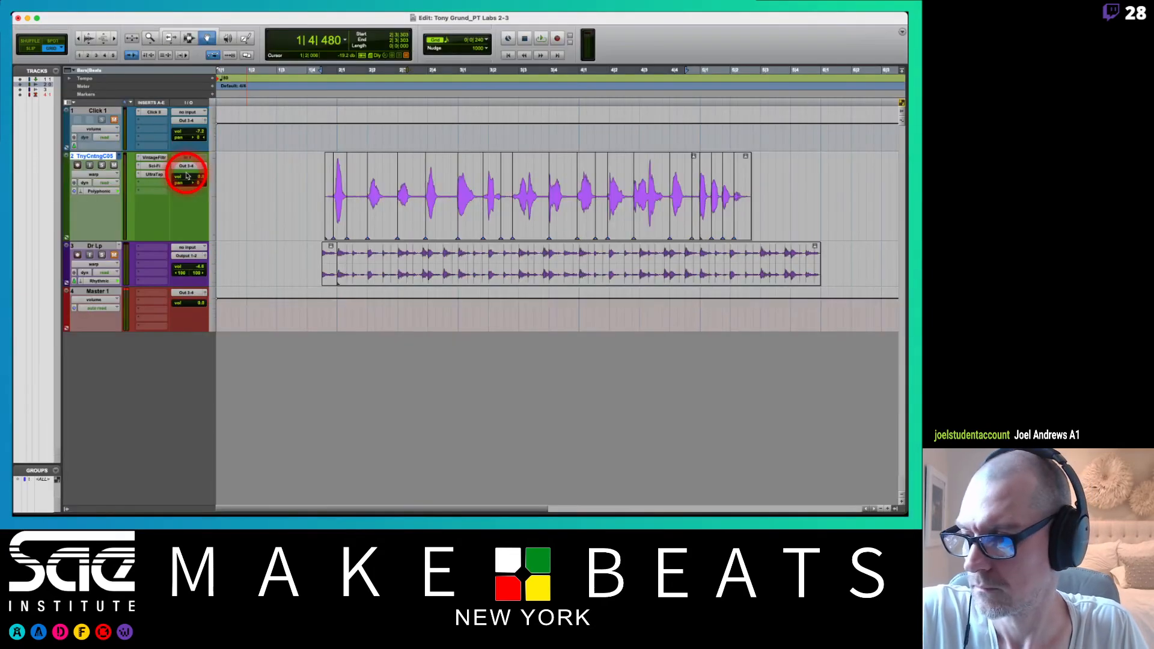
key(super+equal)
key(super+equal)
key(super+equal)
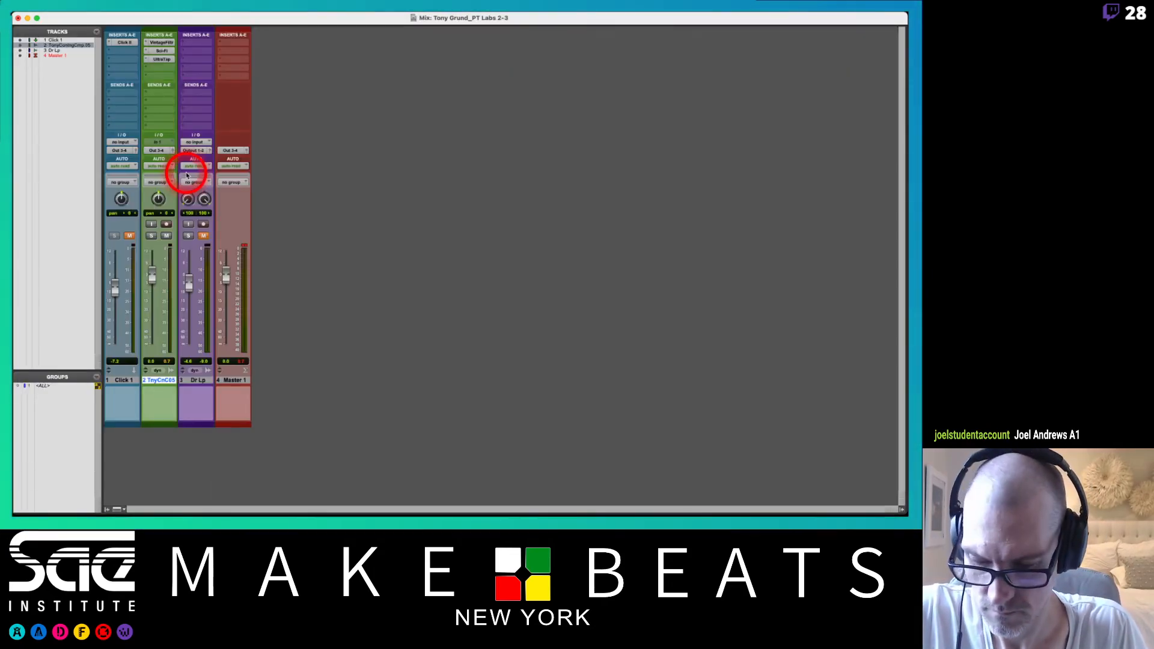
key(super+equal)
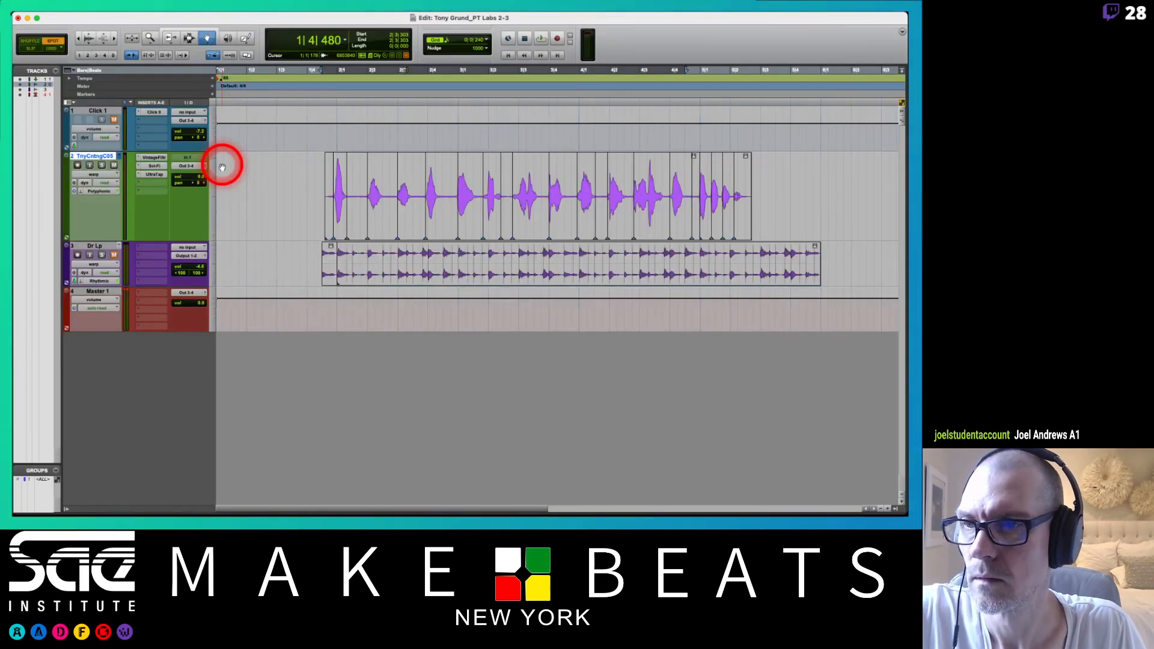
key(super+equal)
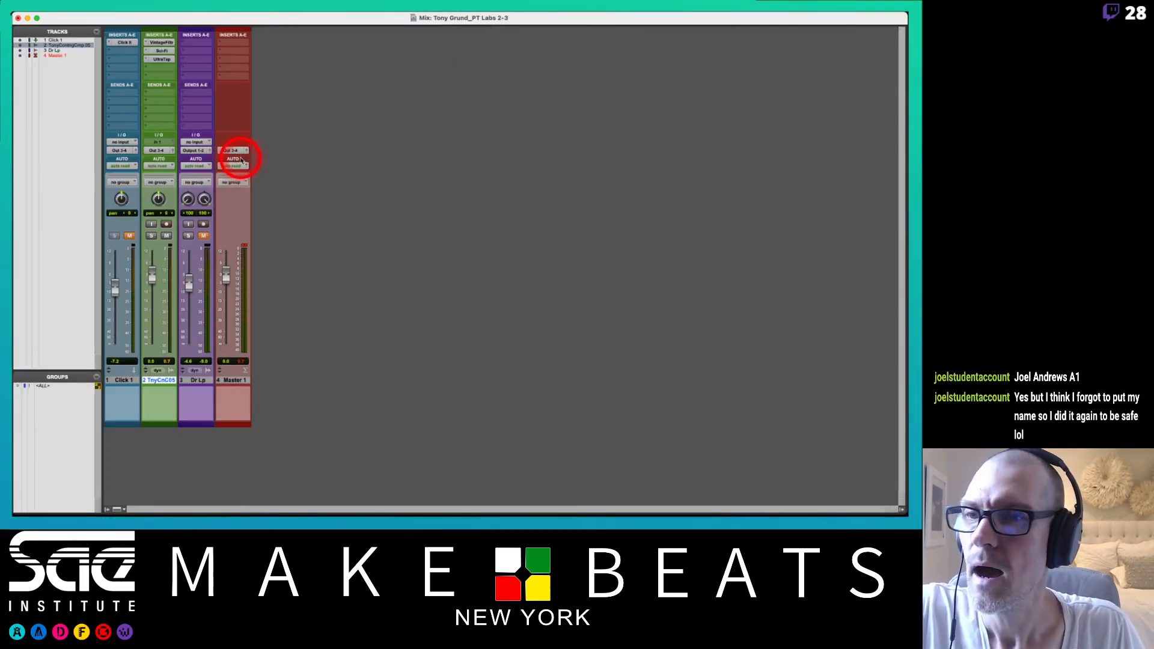
- Insert the multichannel EQ3 7-Band (stereo) in Dr Lp's fourth insert slot and cut its high-mid band to about -7.1 dB
click(203, 71)
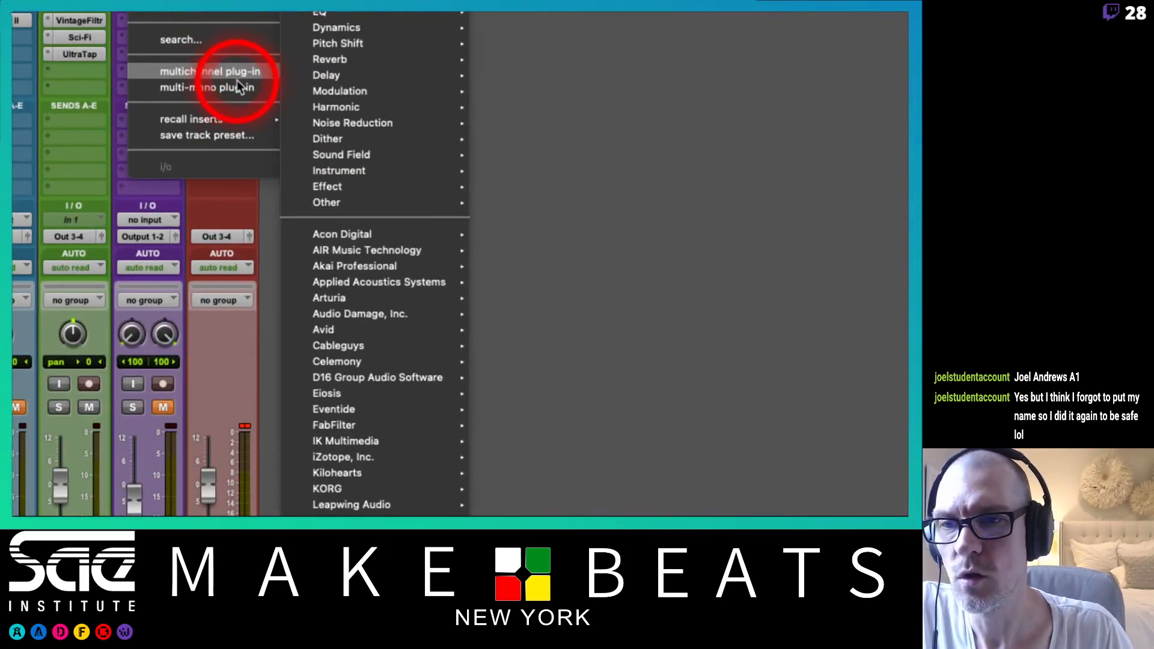
mouse_move(238, 78)
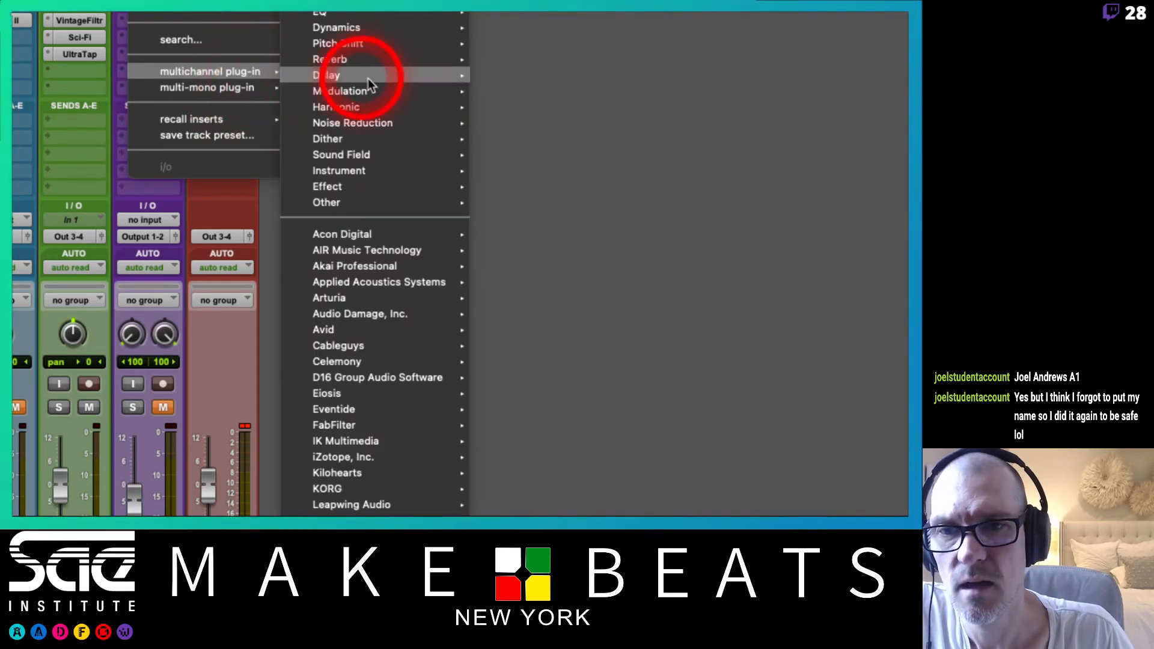
mouse_move(378, 31)
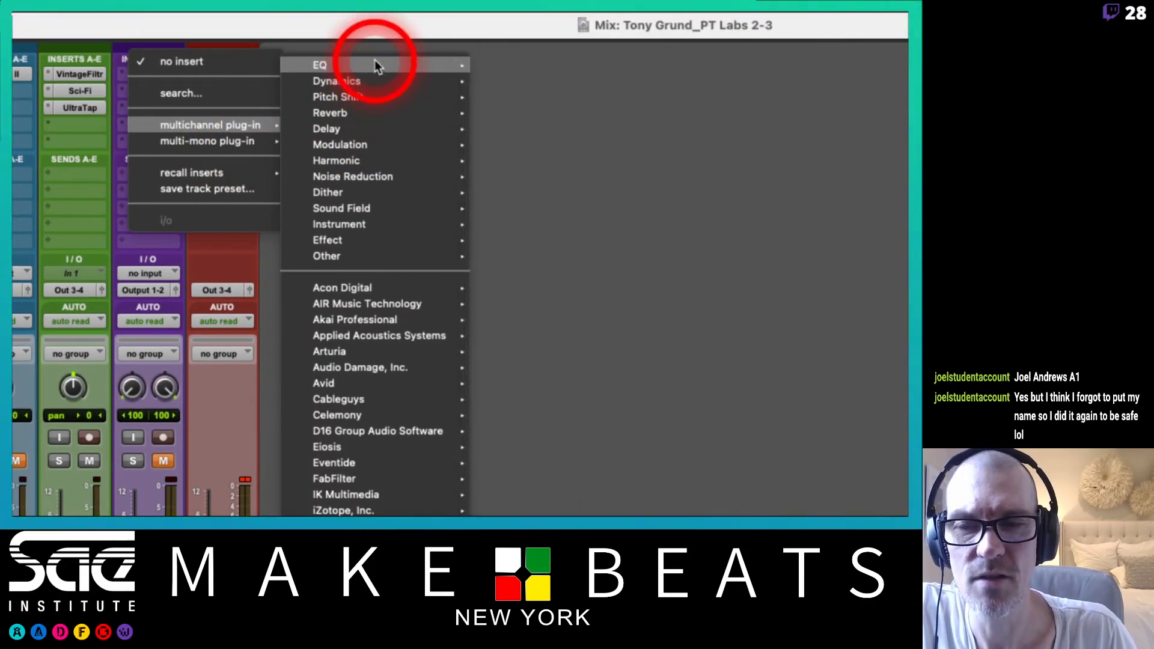
mouse_move(374, 62)
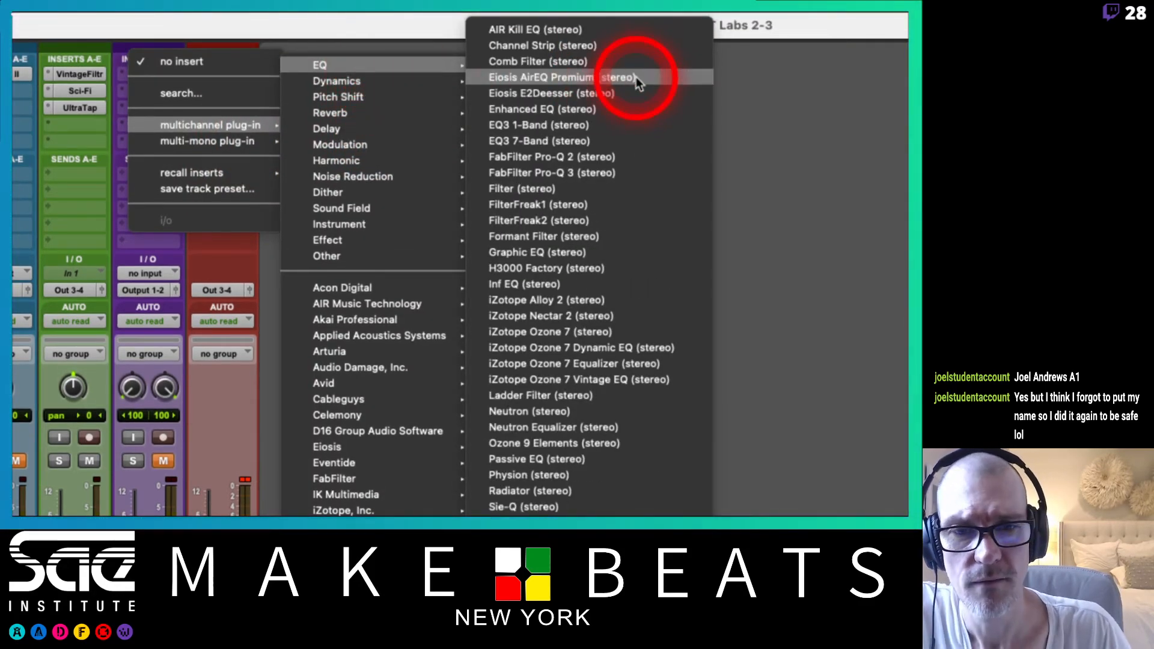
click(560, 139)
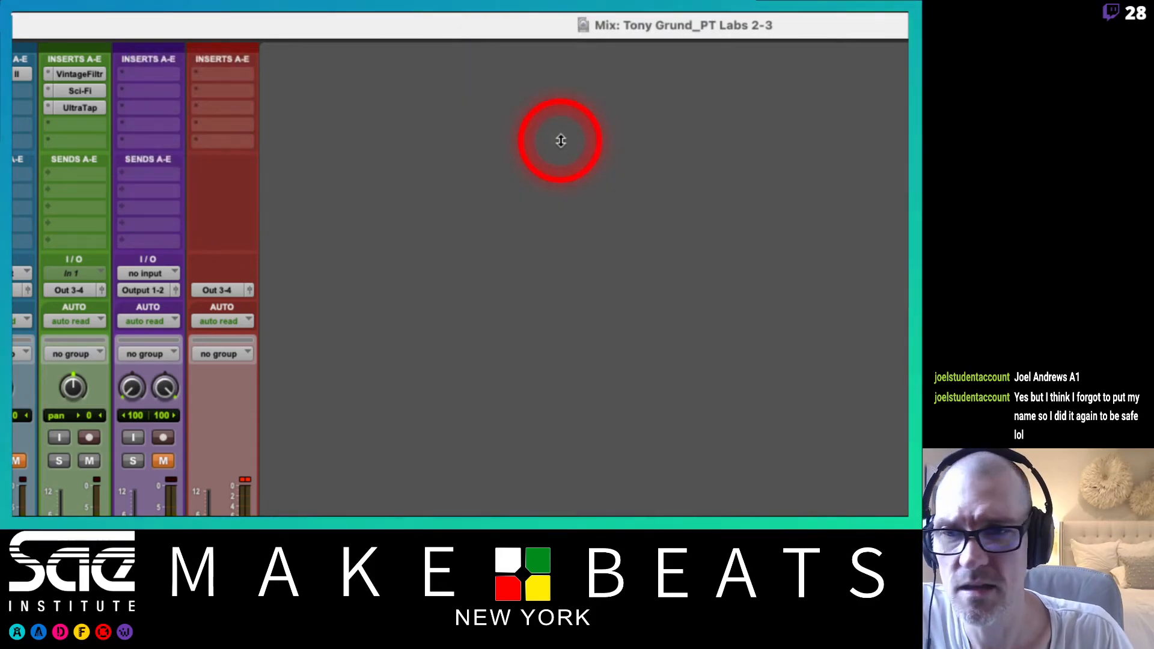
drag(511, 225, 452, 75)
drag(745, 240, 755, 271)
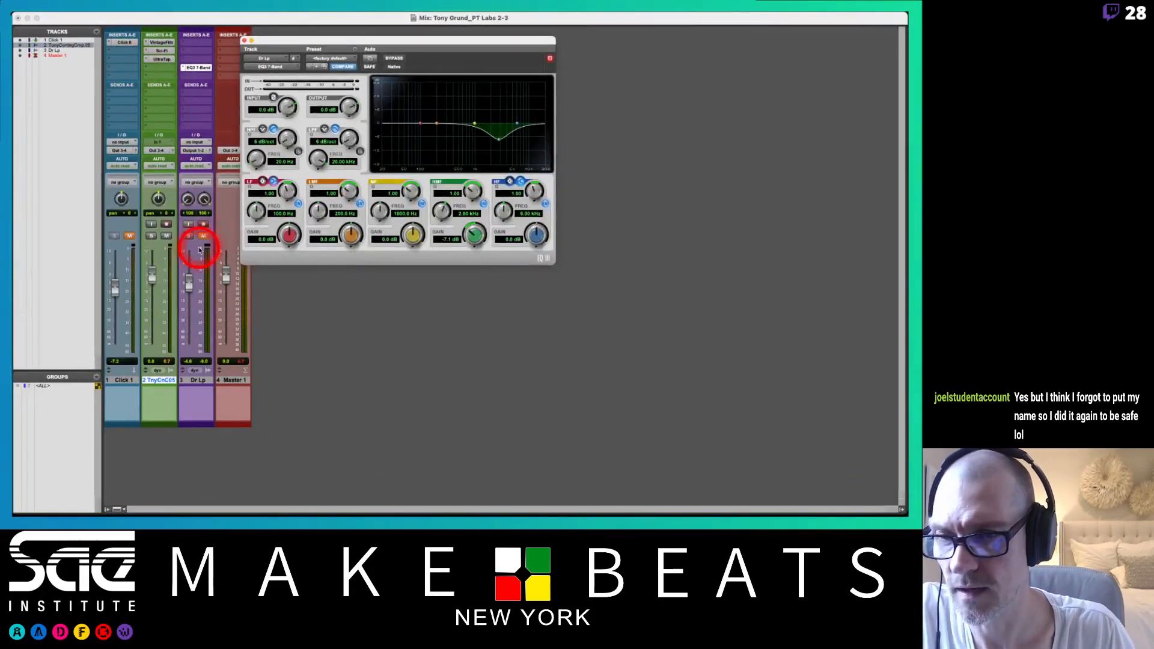
- Mute the green audio track, unmute Dr Lp, and set the EQ's high-mid band to about -8.3 dB at 3.03 kHz
click(166, 236)
click(203, 236)
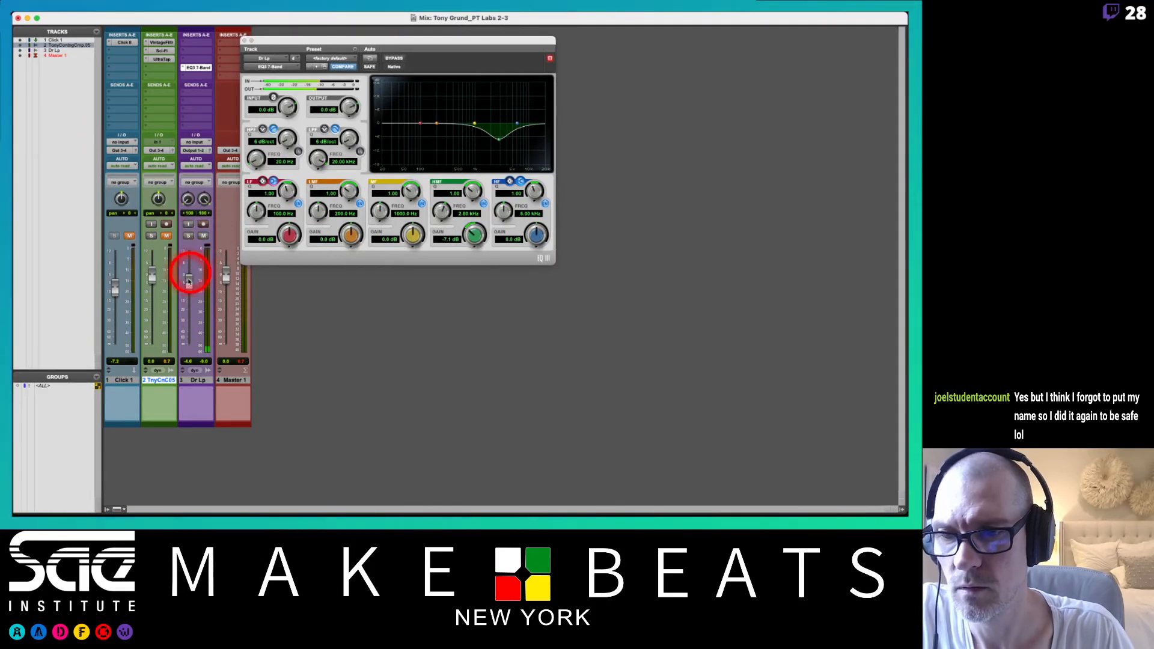
drag(482, 142, 505, 108)
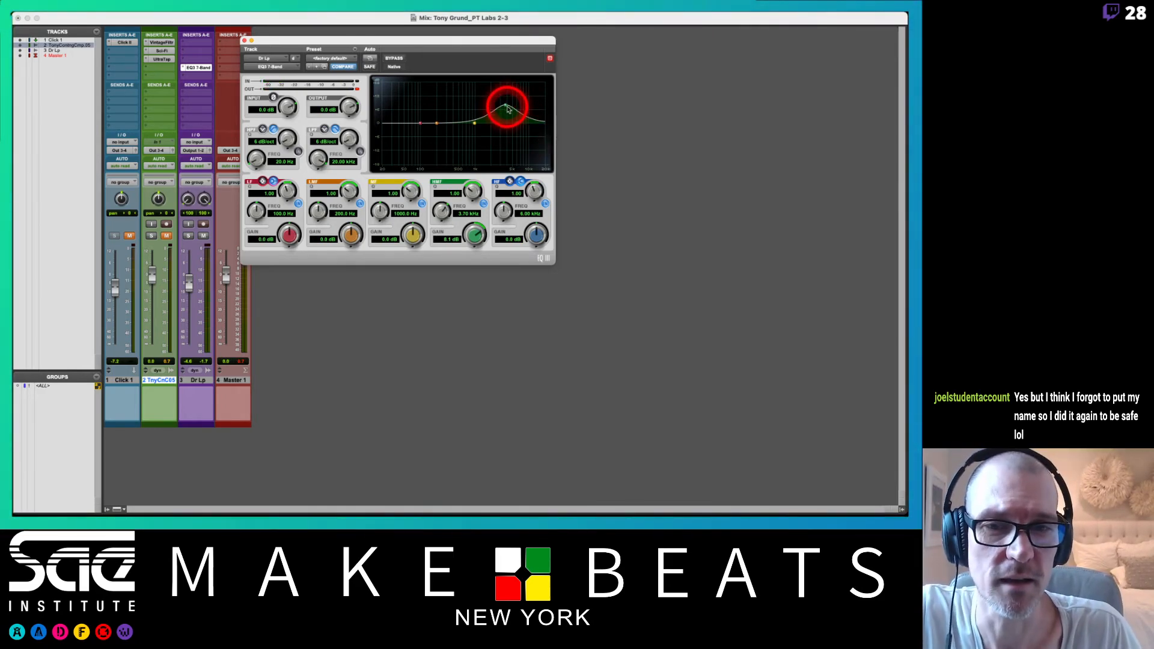
drag(507, 108, 501, 144)
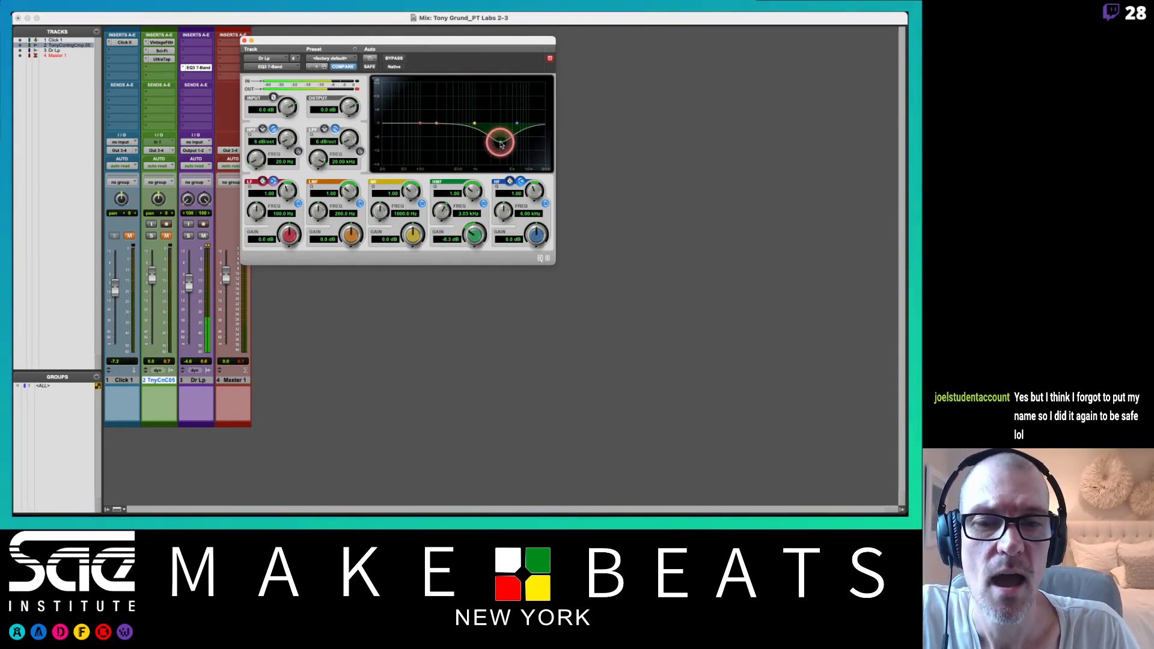
- Move the EQ window farther from the mixer channels and shift EQ3 7-Band to Dr Lp's third insert slot
drag(302, 40, 385, 35)
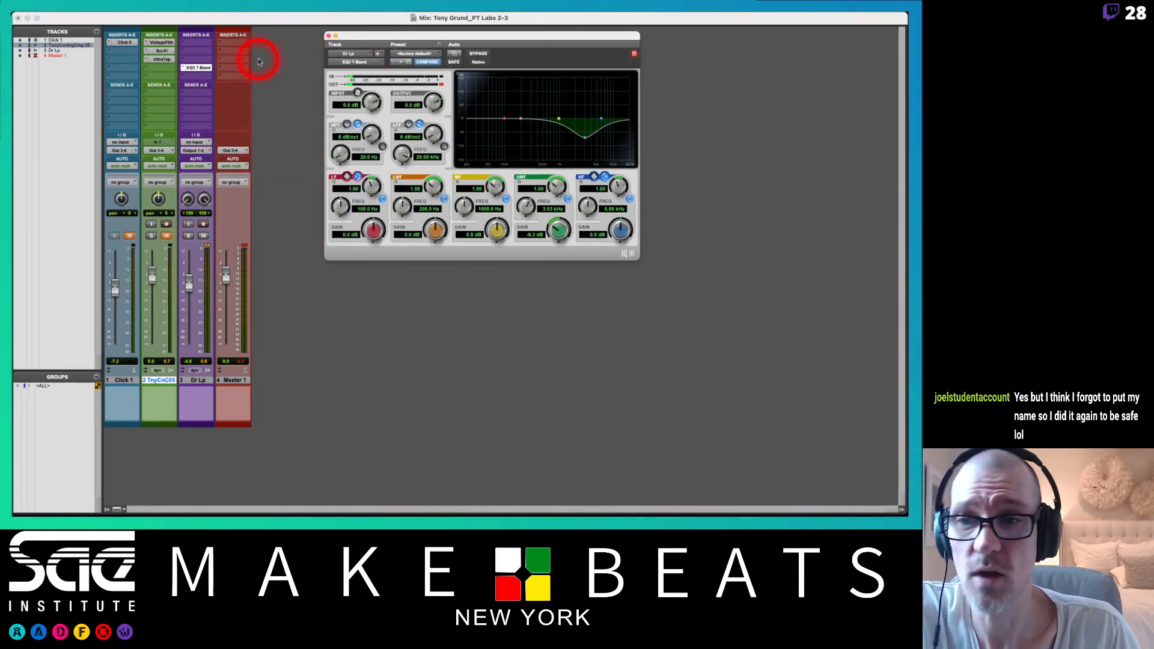
click(201, 66)
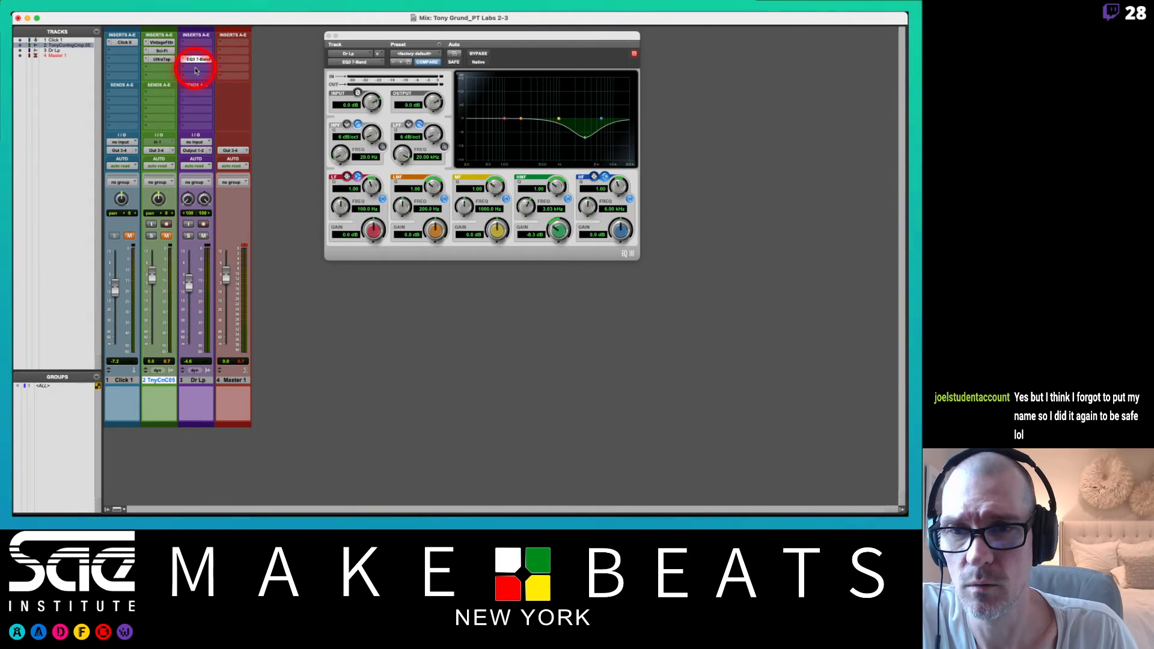
click(196, 71)
mouse_move(227, 67)
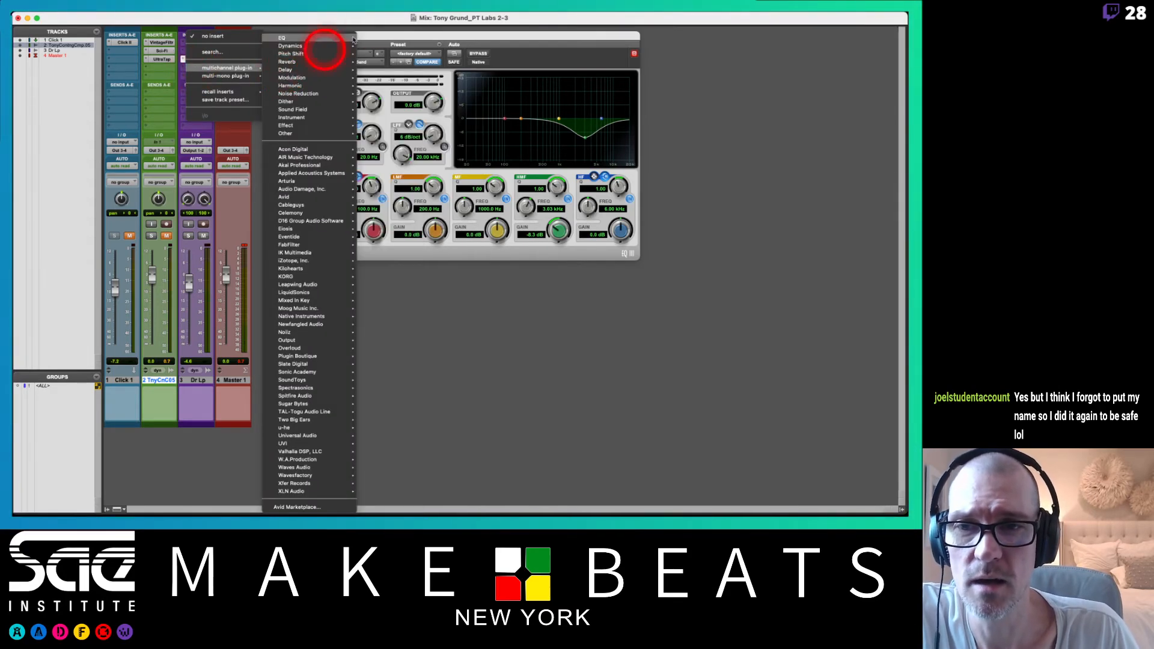
click(387, 37)
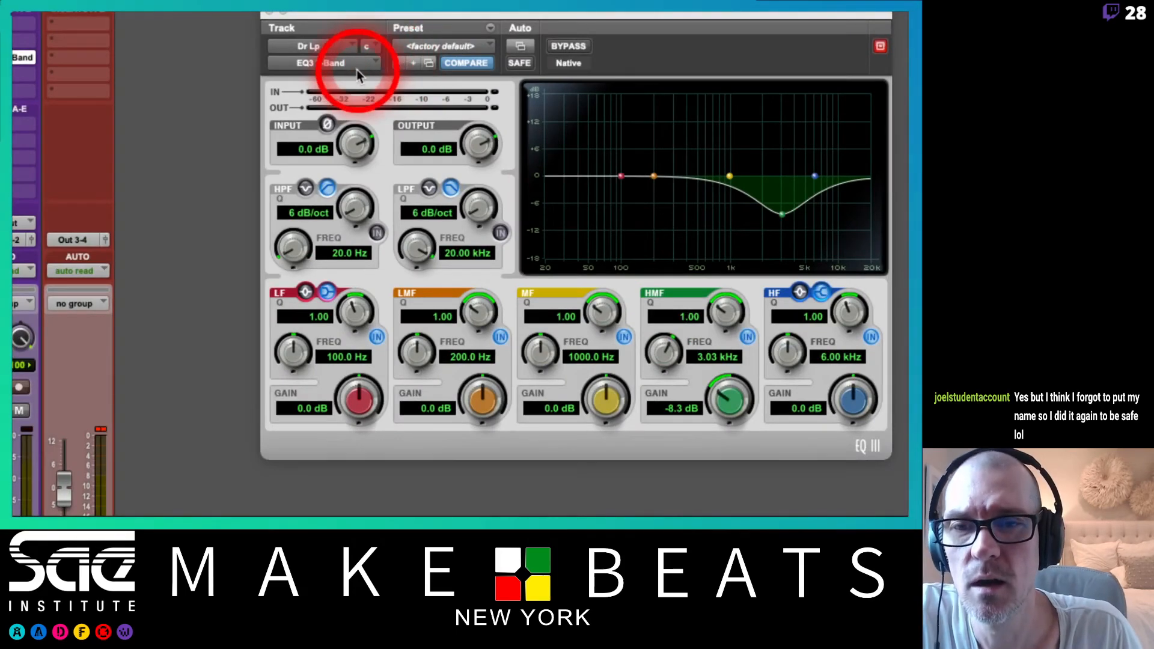
- Replace Dr Lp's EQ with the multi-mono EQ3 7-Band (mono), then close and reopen its plug-in window
click(373, 62)
mouse_move(374, 63)
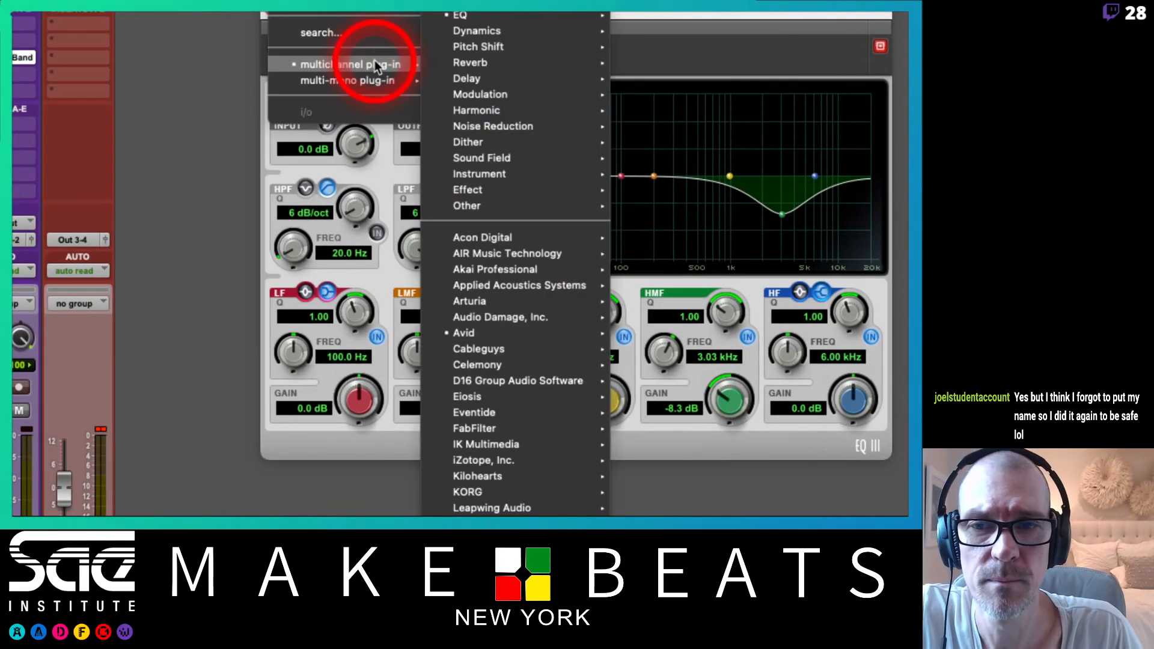
mouse_move(481, 85)
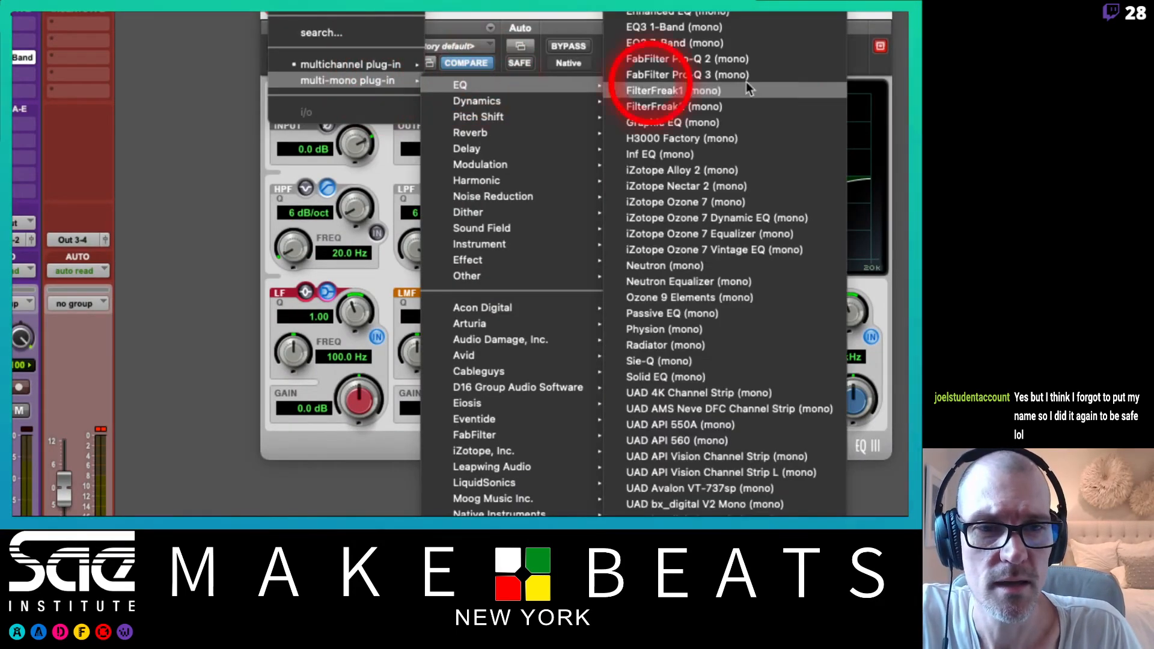
click(720, 45)
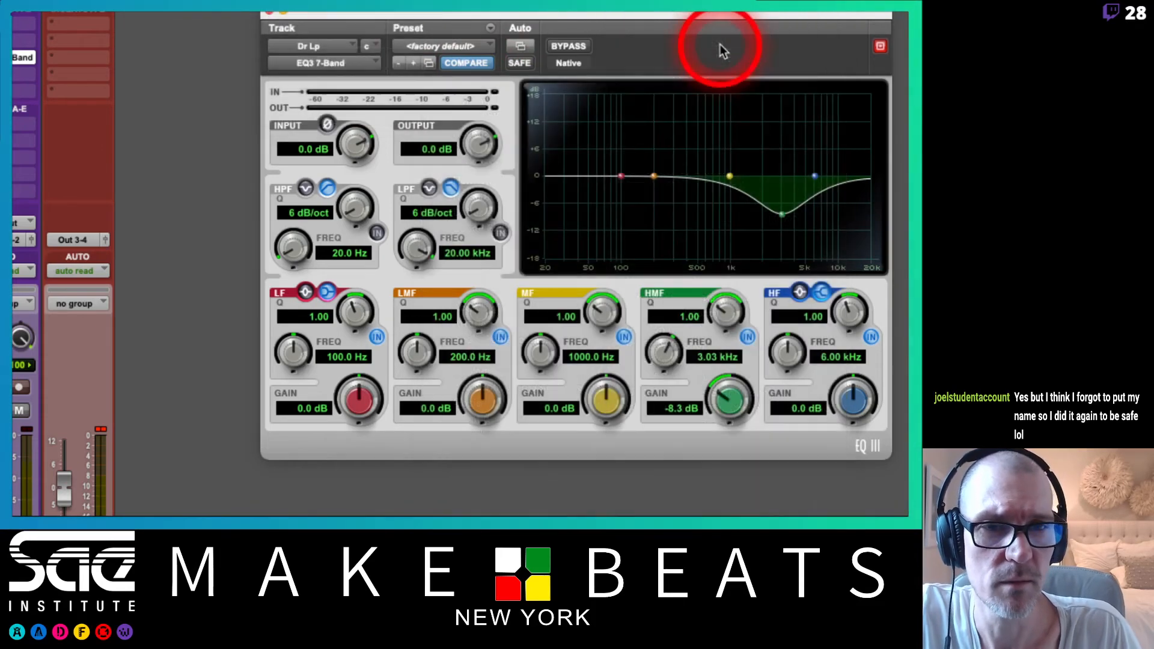
key(super+w)
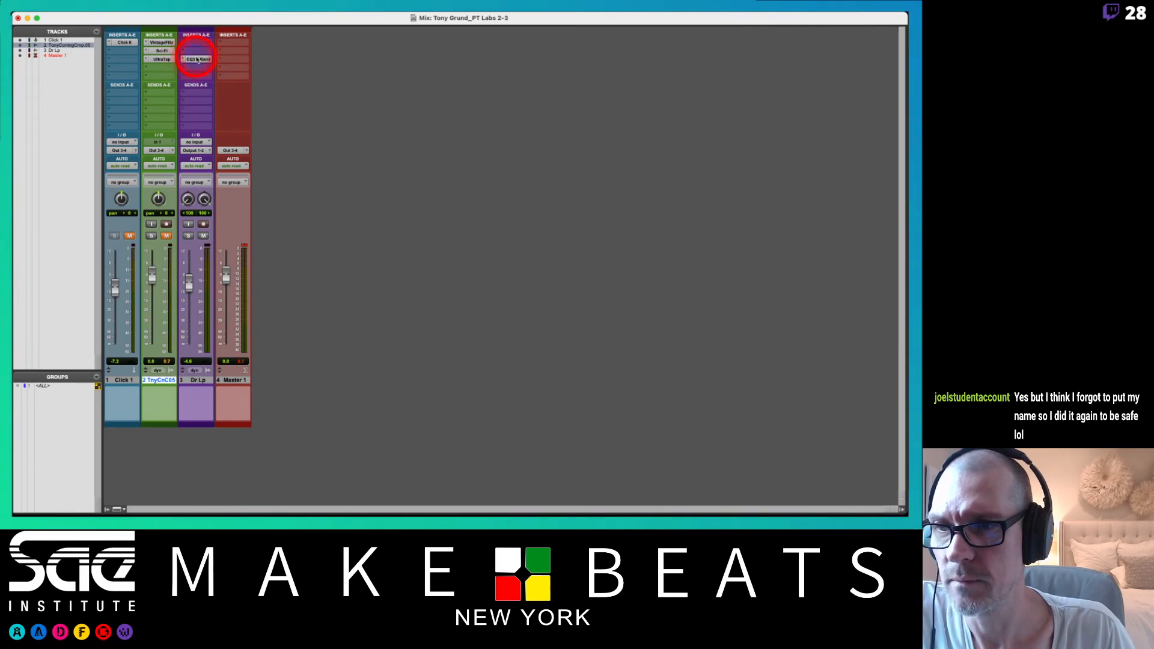
click(197, 59)
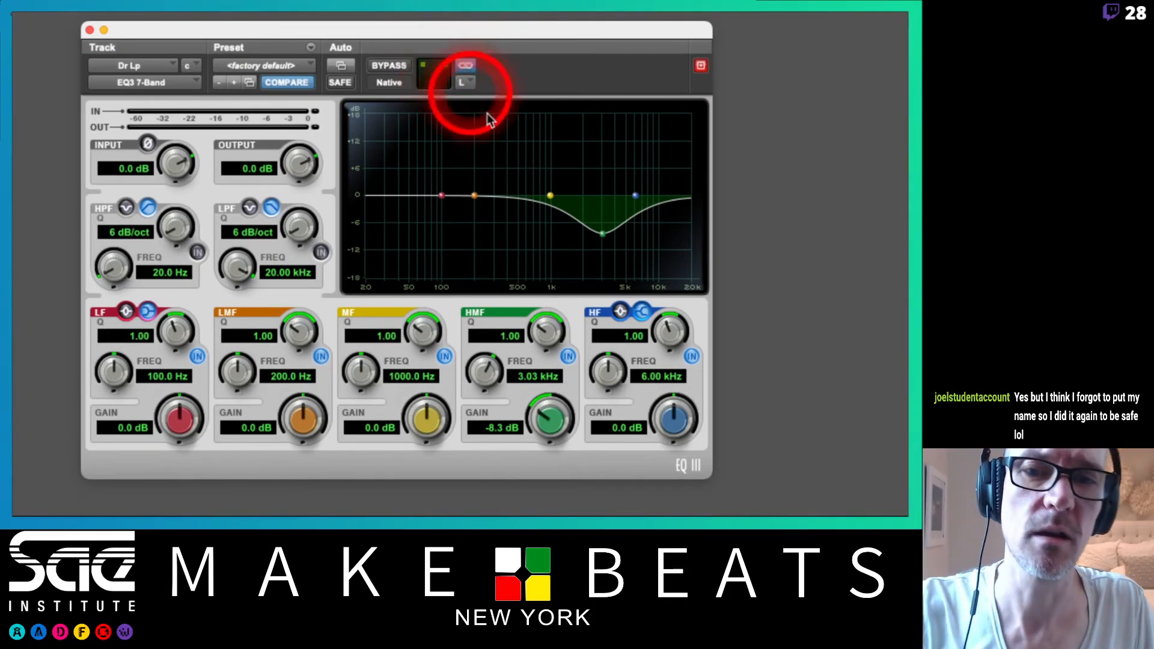
- Cut the linked high-mid band to about -11.8 dB at 771 Hz during playback, and unlink the EQ's left and right channels
key(space)
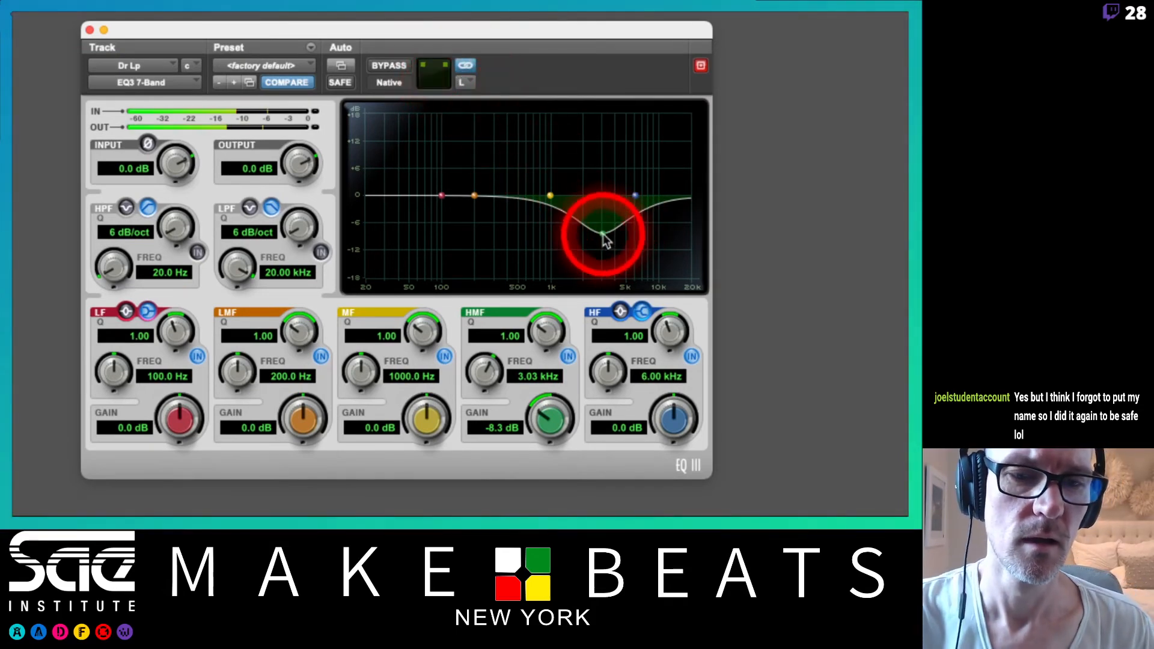
drag(604, 236, 539, 255)
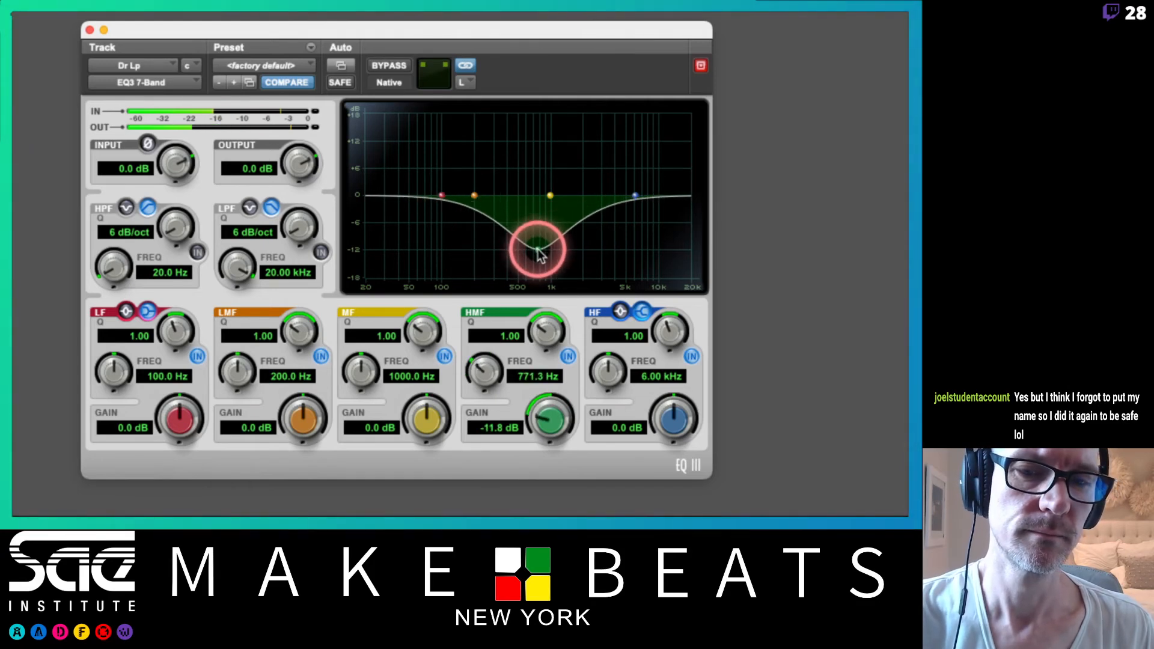
click(465, 67)
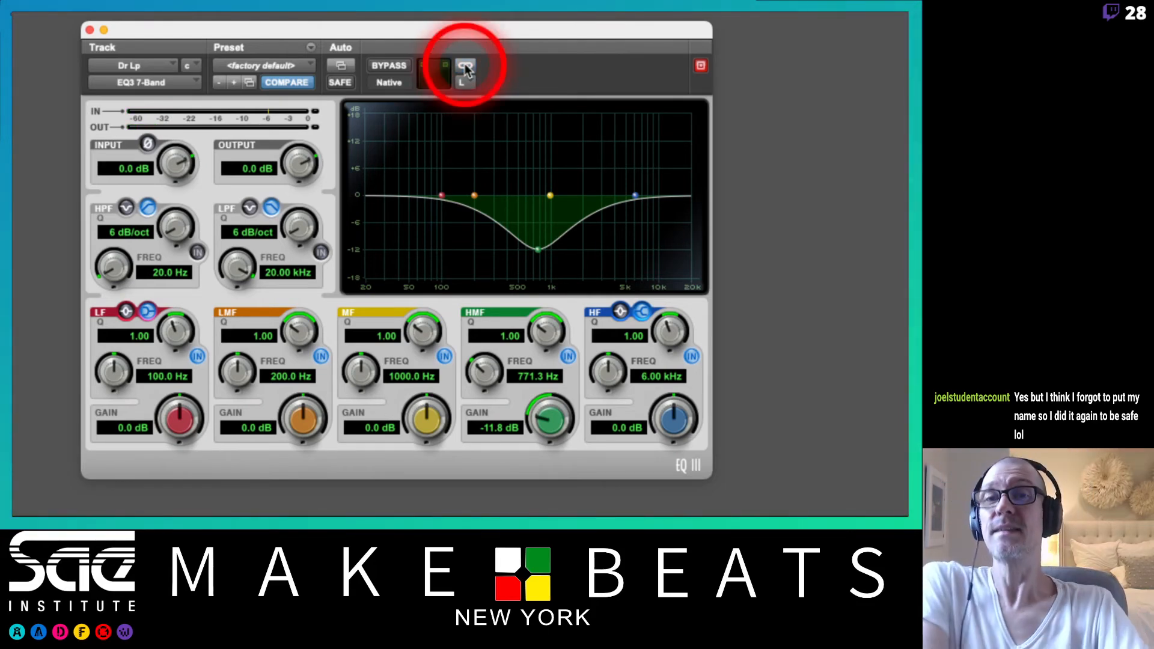
- Display the EQ's right channel and boost its high-mid band to about 10.8 dB at 904 Hz
click(469, 83)
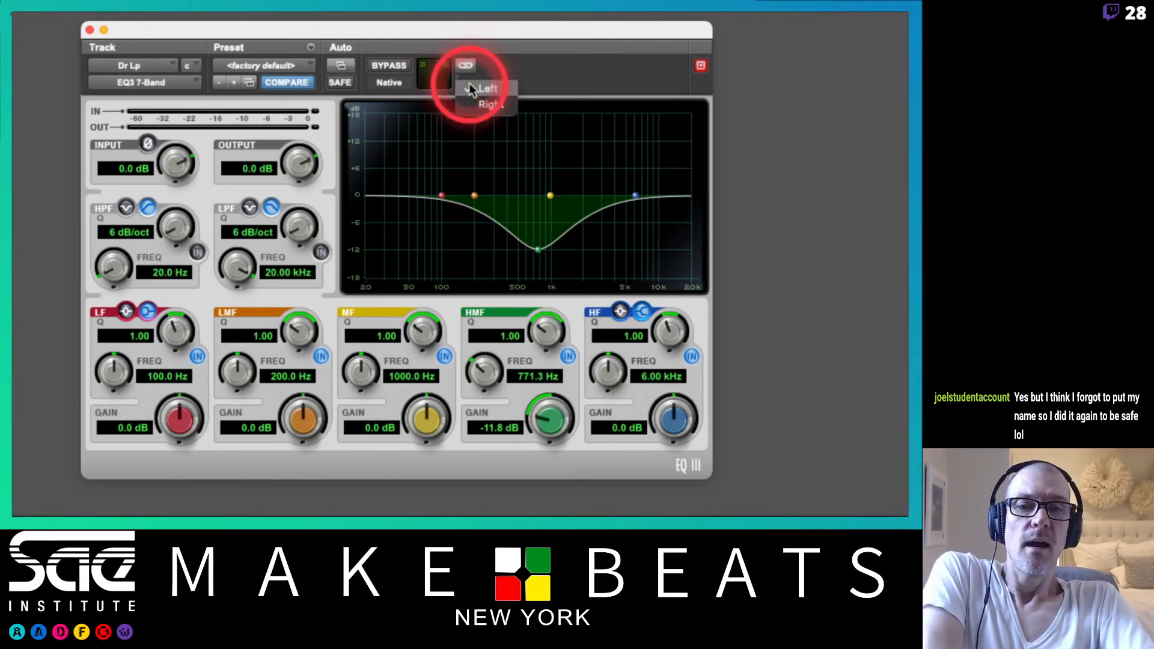
click(489, 106)
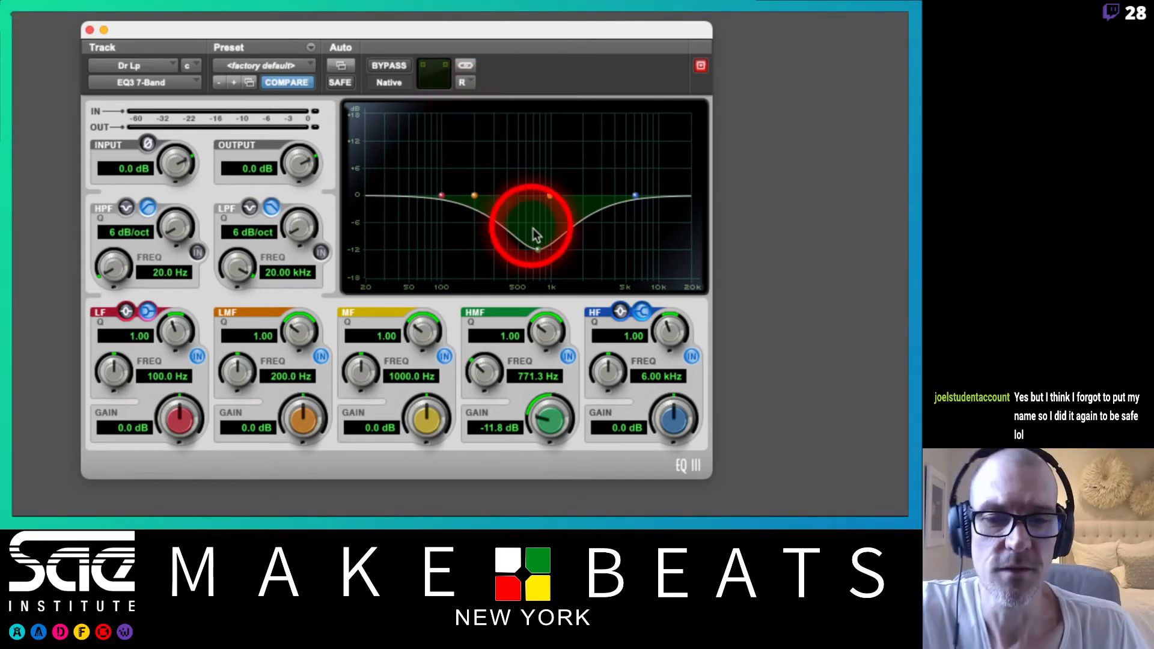
drag(538, 253, 546, 152)
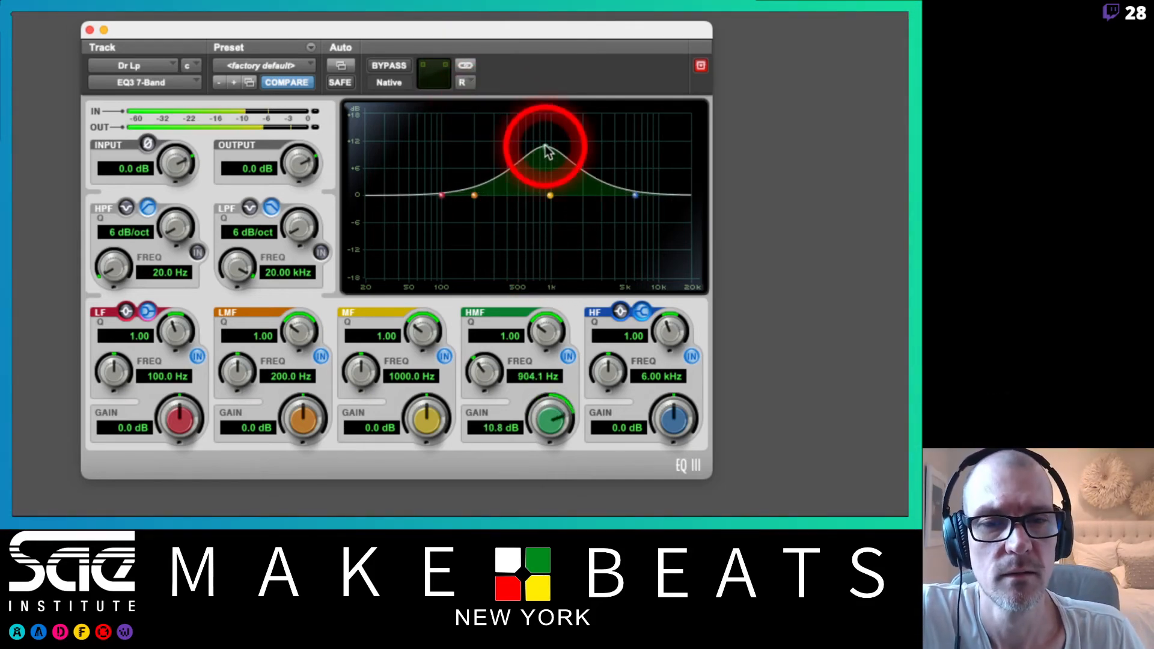
- On the EQ's left channel, set the high-mid band to about 904 Hz and boost the low-mid band about 8.7 dB at 146 Hz
click(464, 83)
click(472, 69)
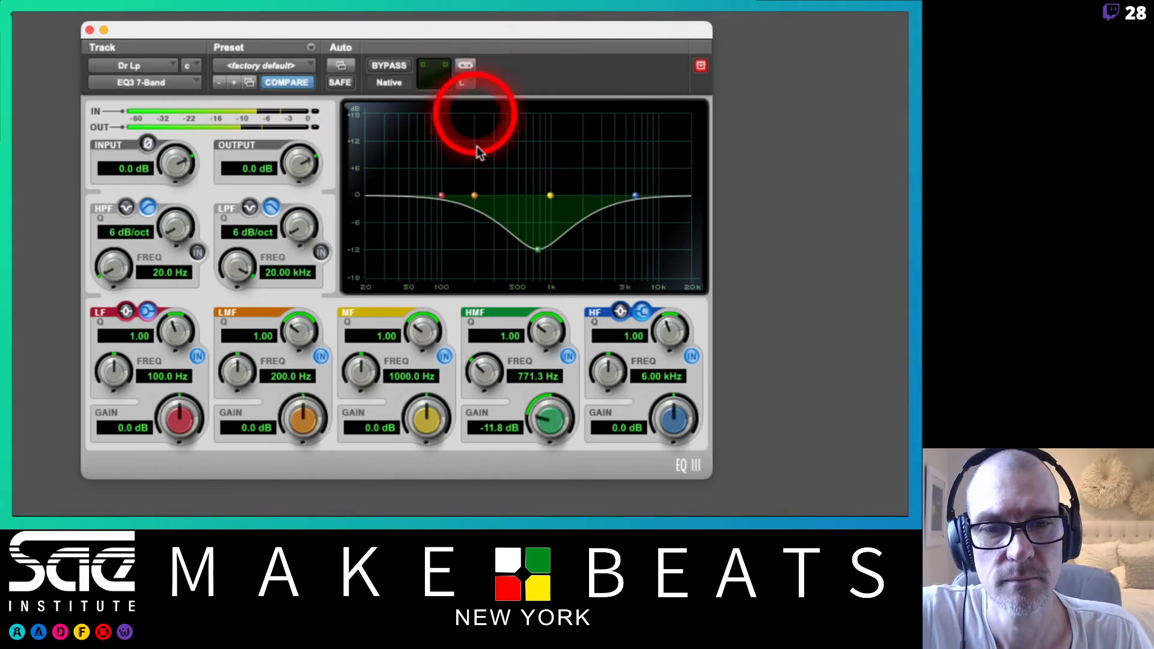
mouse_move(537, 248)
mouse_down()
mouse_move(385, 149)
mouse_move(544, 251)
mouse_move(531, 243)
mouse_up()
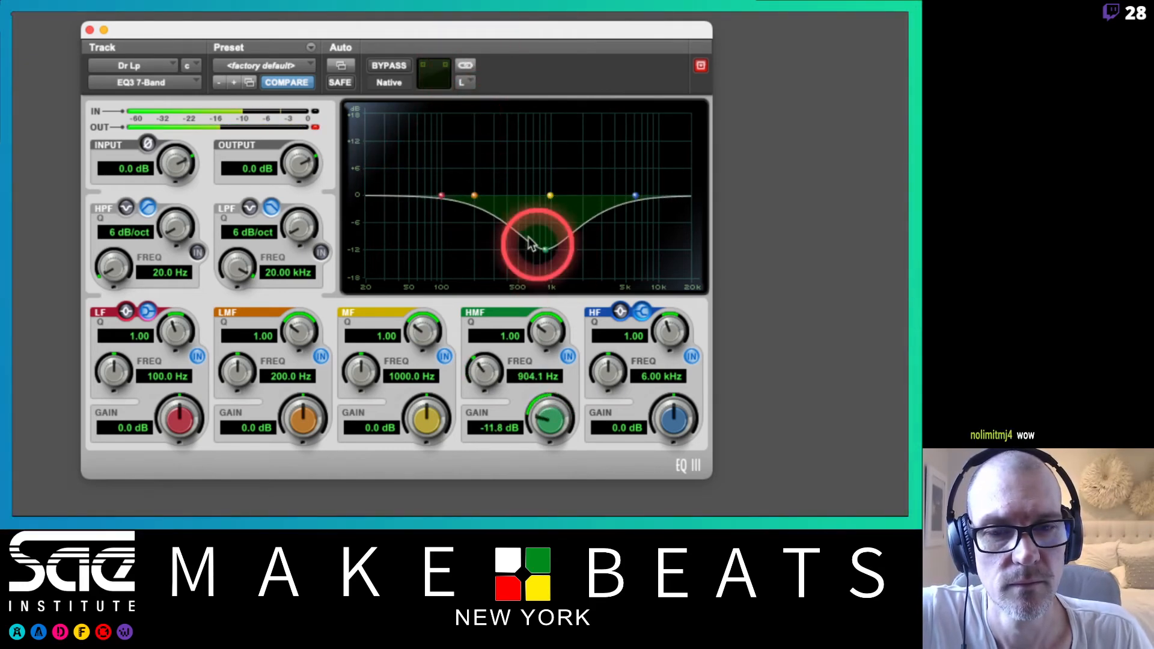
drag(474, 195, 457, 149)
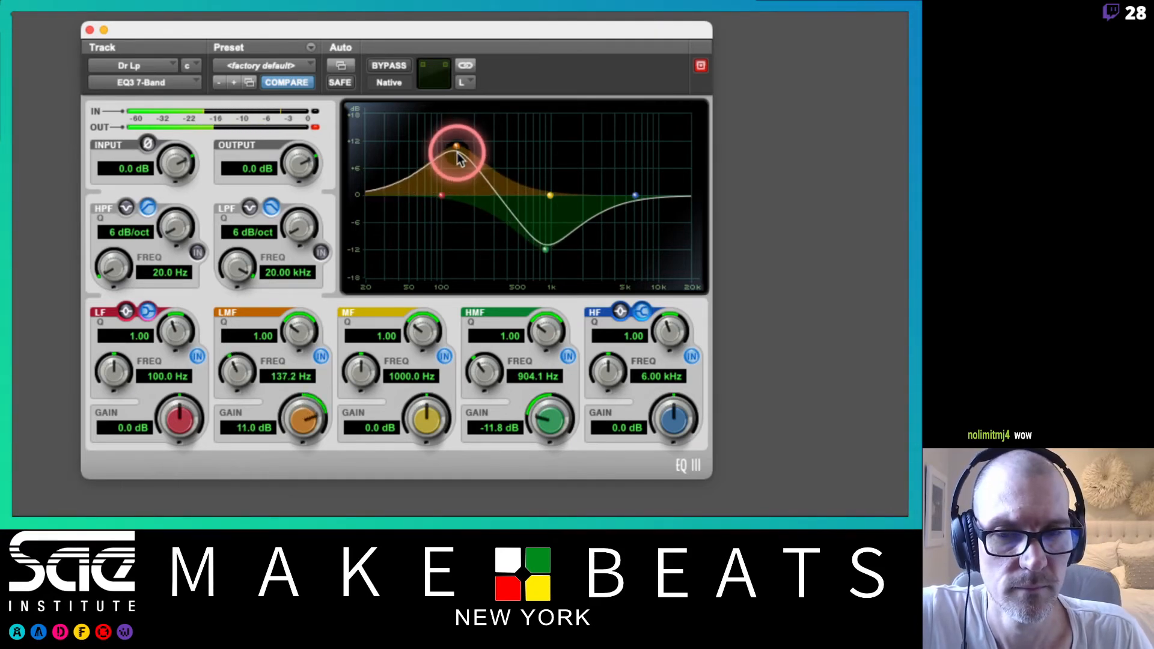
click(457, 154)
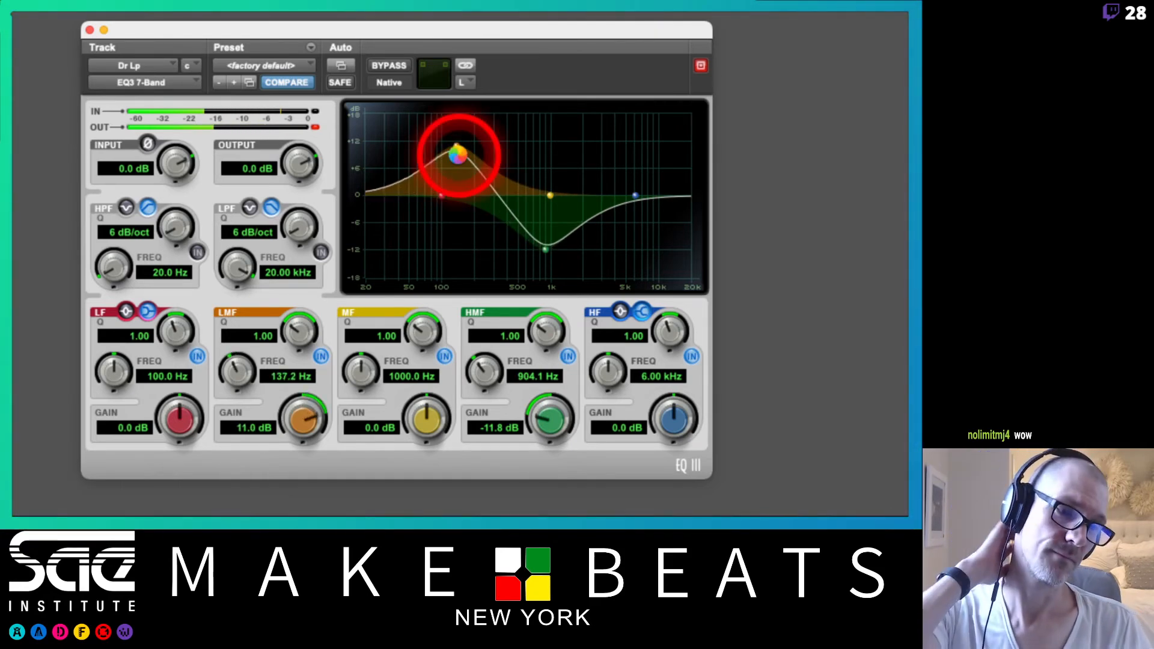
drag(457, 155, 460, 162)
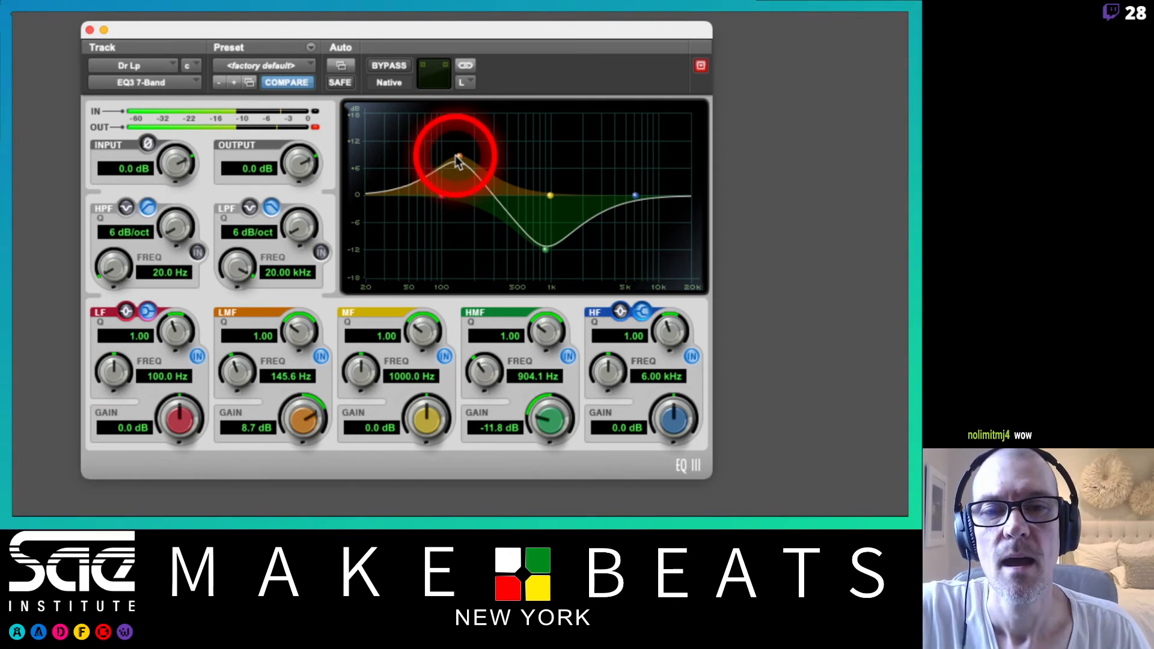
- On the EQ's right channel, cut the low band to about -9.6 dB at 122 Hz and boost the high band about 8.3 dB at 6.45 kHz
click(468, 83)
click(469, 104)
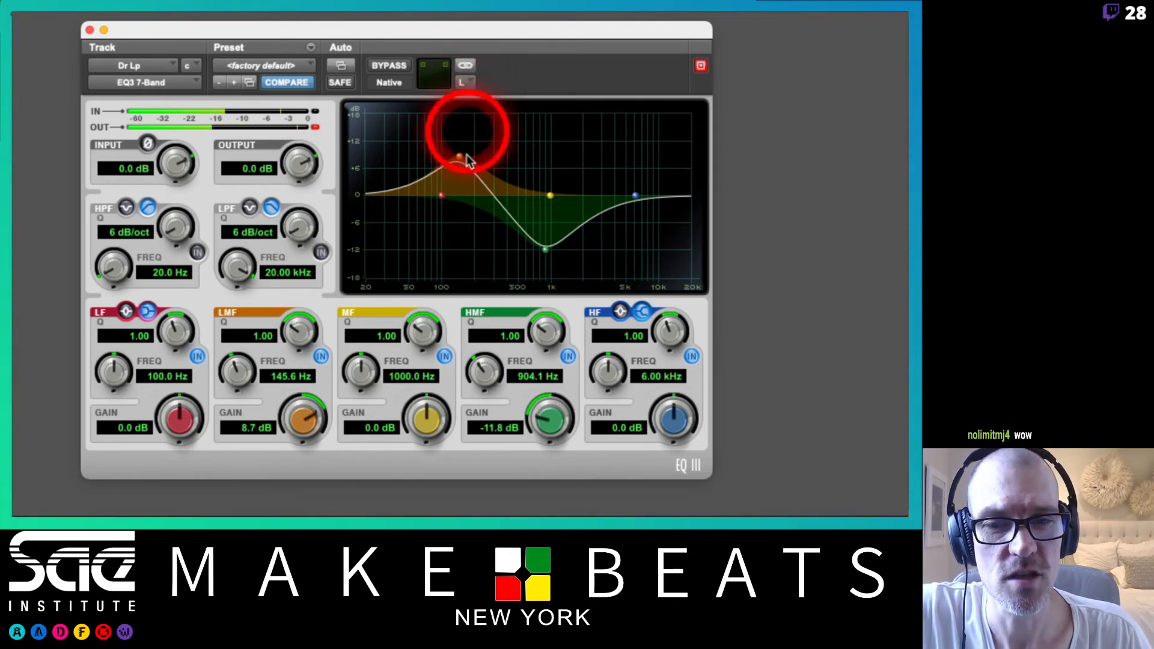
drag(440, 203, 451, 240)
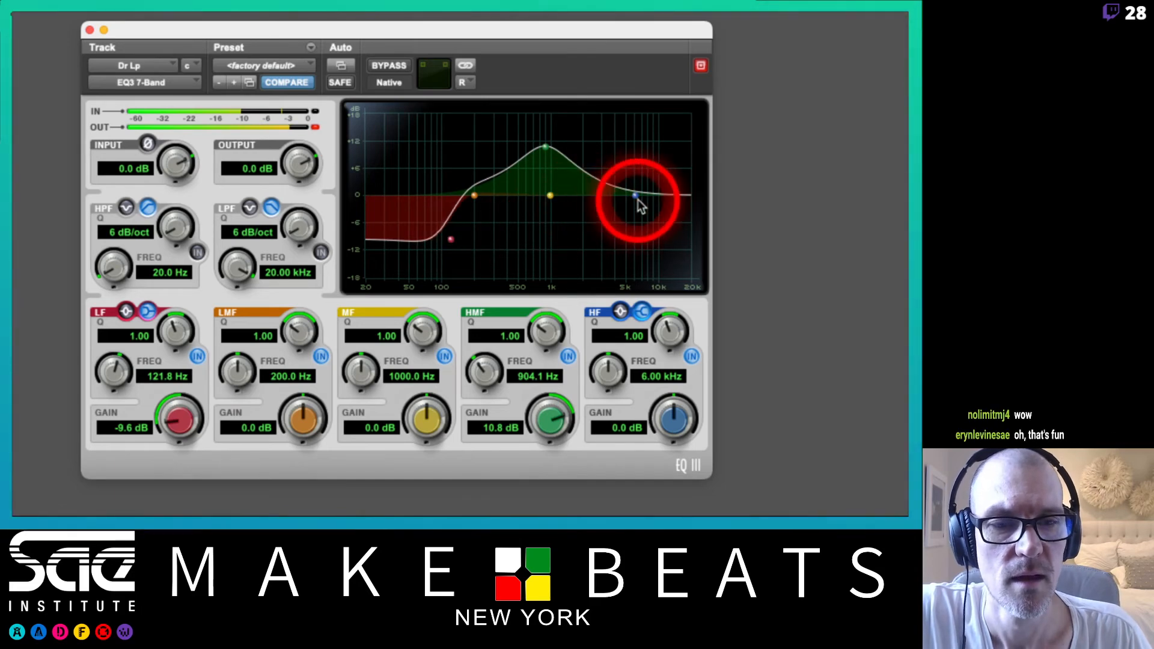
drag(637, 197, 659, 174)
mouse_move(649, 163)
mouse_down()
mouse_move(644, 146)
mouse_move(608, 160)
mouse_move(638, 170)
mouse_move(638, 158)
mouse_up()
- Boost the left channel's high band to about 7.7 dB and close the EQ window
click(466, 82)
click(485, 68)
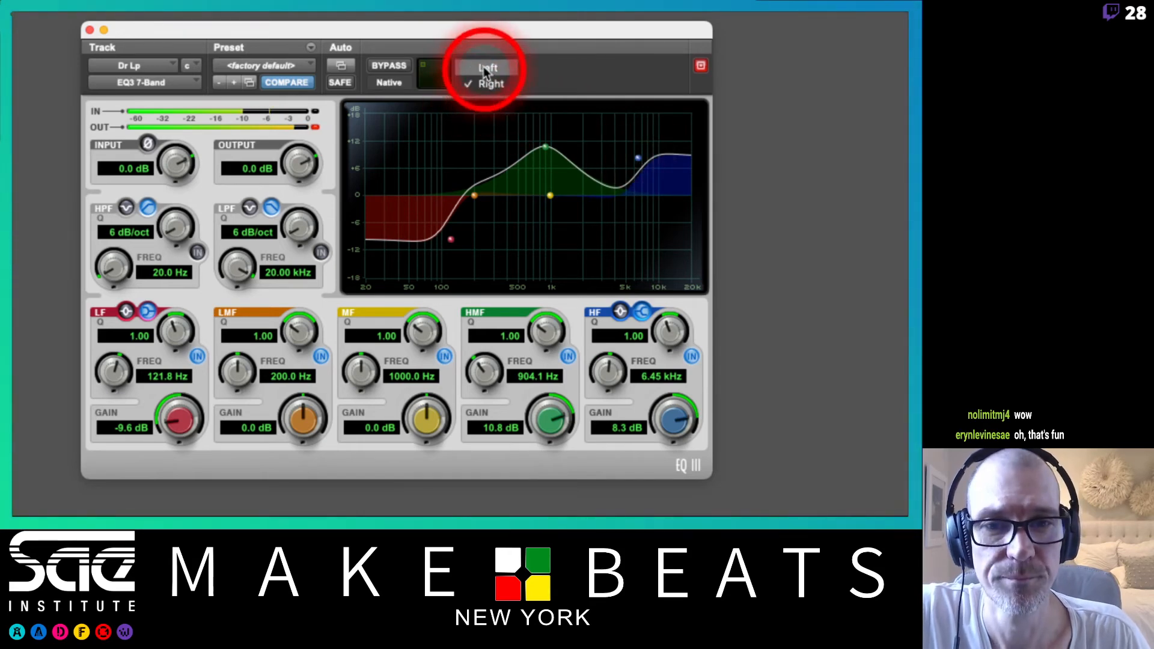
drag(638, 203, 626, 164)
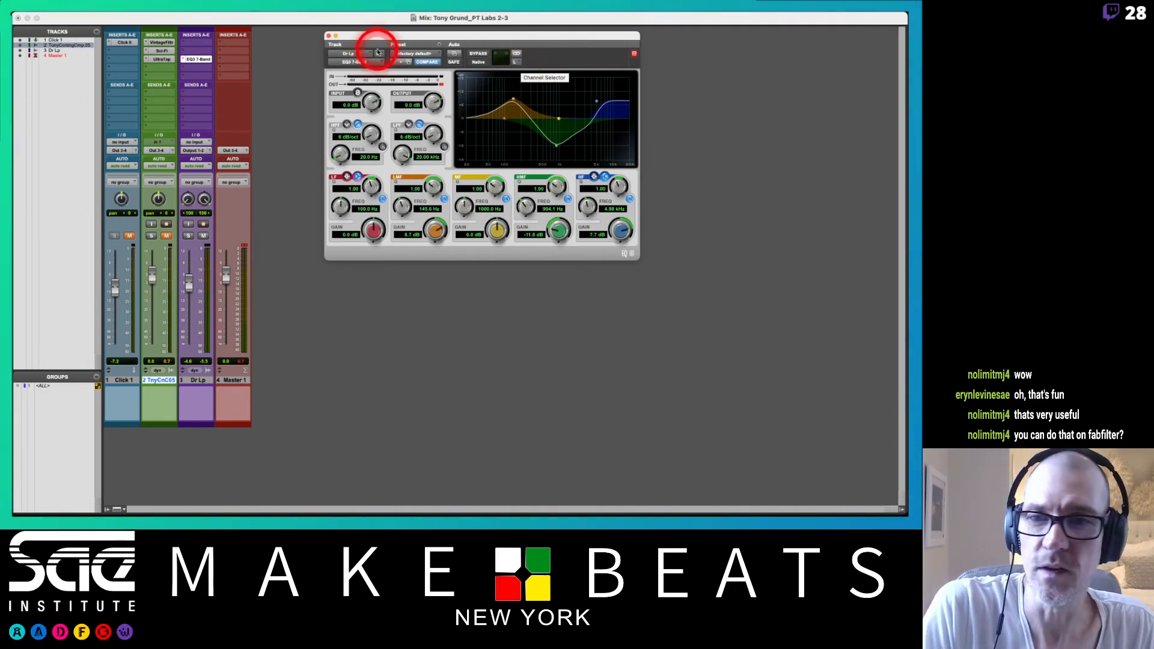
click(329, 37)
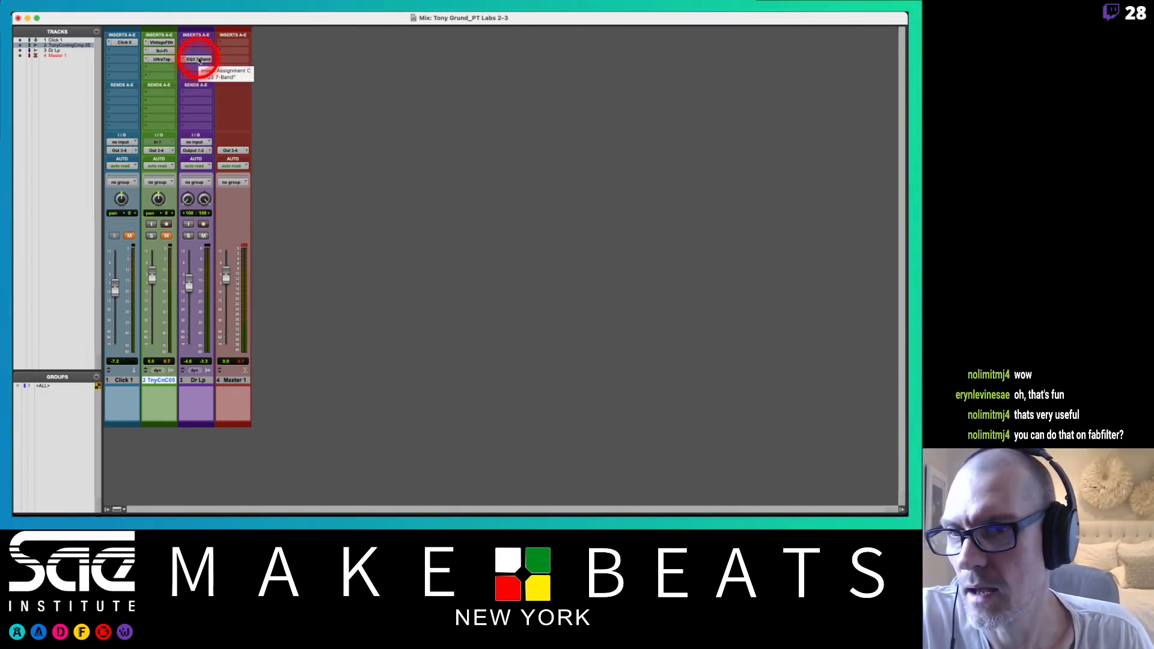
- Deactivate Dr Lp's EQ3 7-Band, insert the multichannel FabFilter Pro-Q 3 (stereo) in the slot below, and move its window nearer the mixer channels
drag(199, 60, 198, 74)
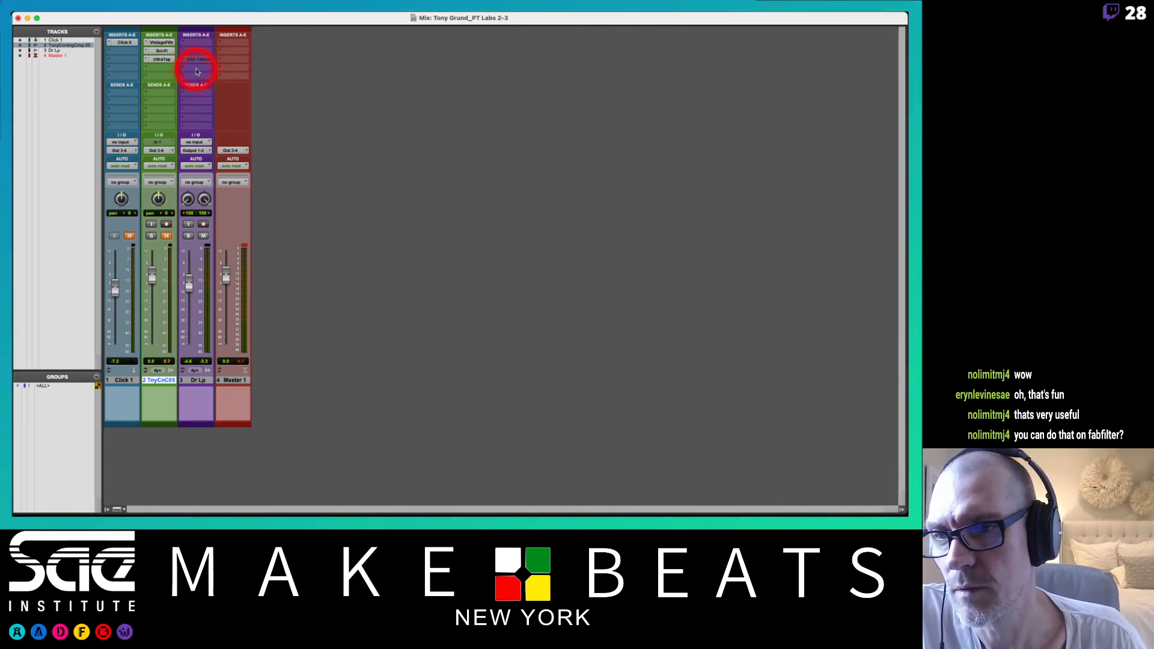
click(196, 72)
mouse_move(238, 72)
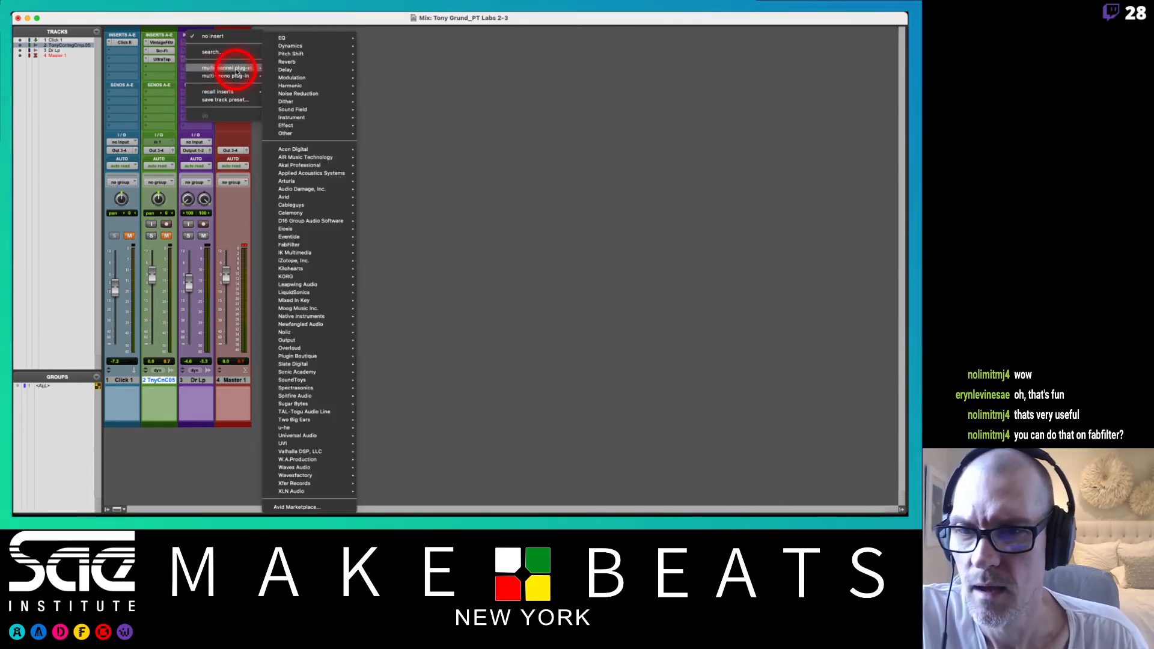
mouse_move(303, 248)
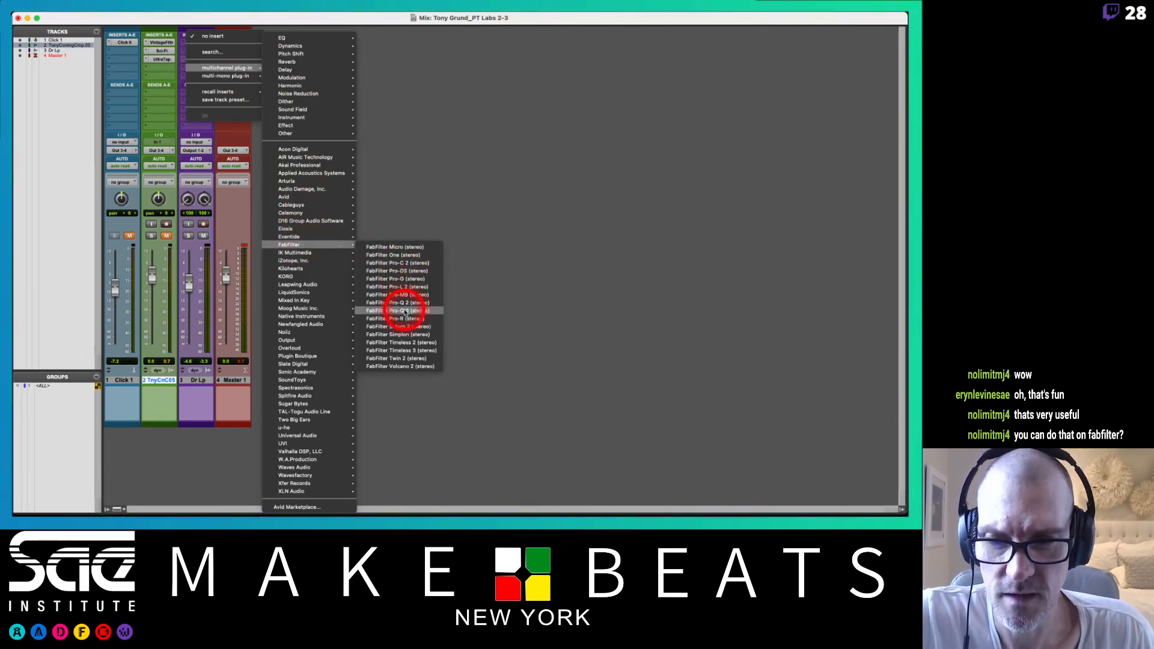
click(406, 311)
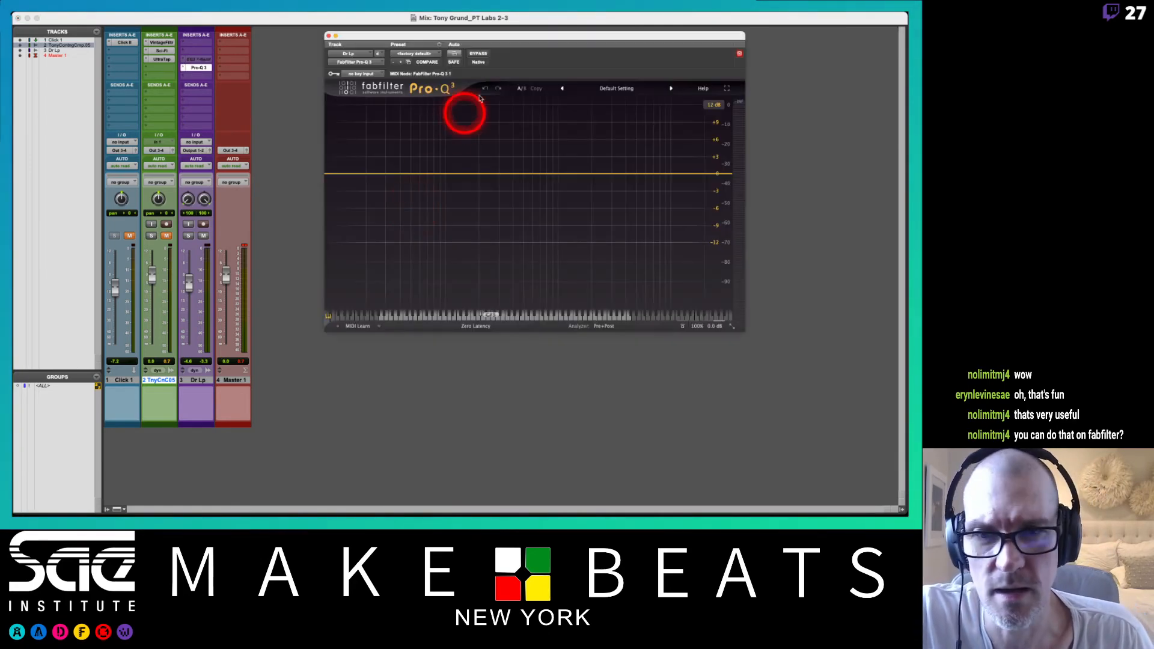
drag(509, 36, 444, 38)
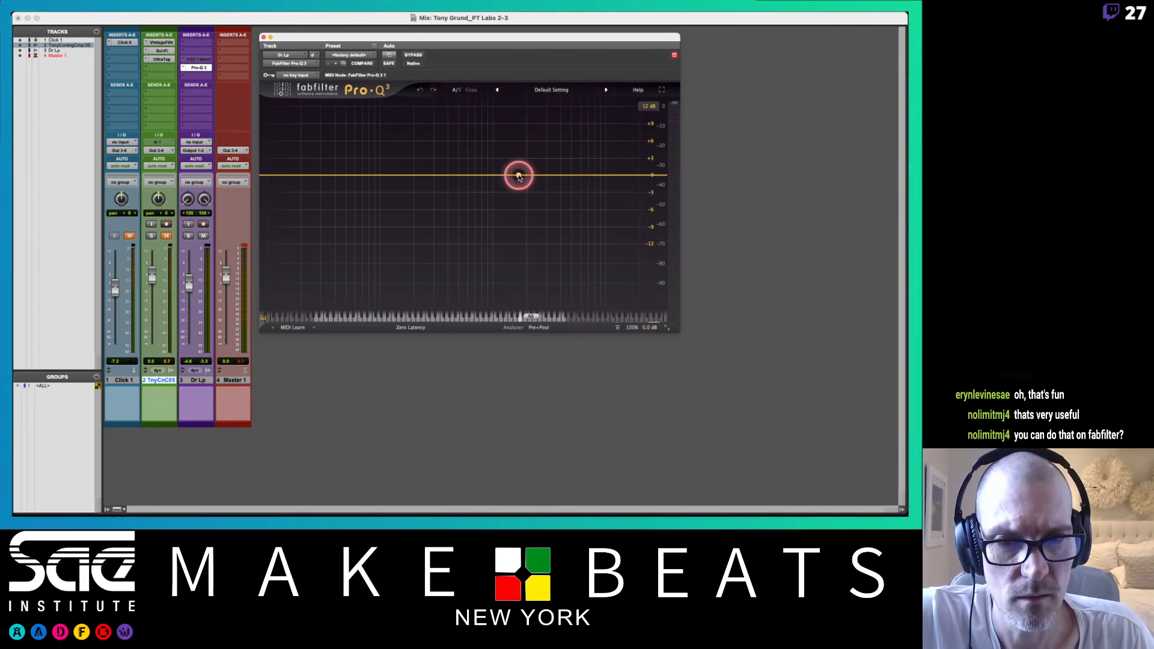
- Add a bell band in Pro-Q 3, assign it to the left channel, and boost it to about +9 dB in the high frequencies during playback
drag(518, 175, 479, 148)
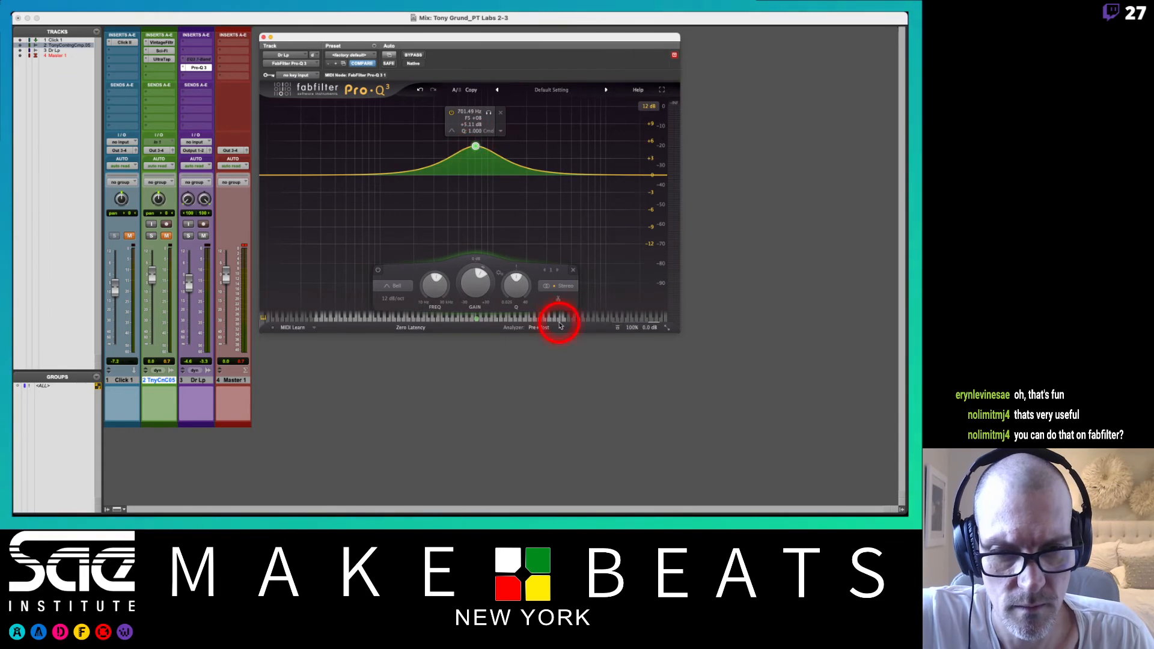
click(562, 287)
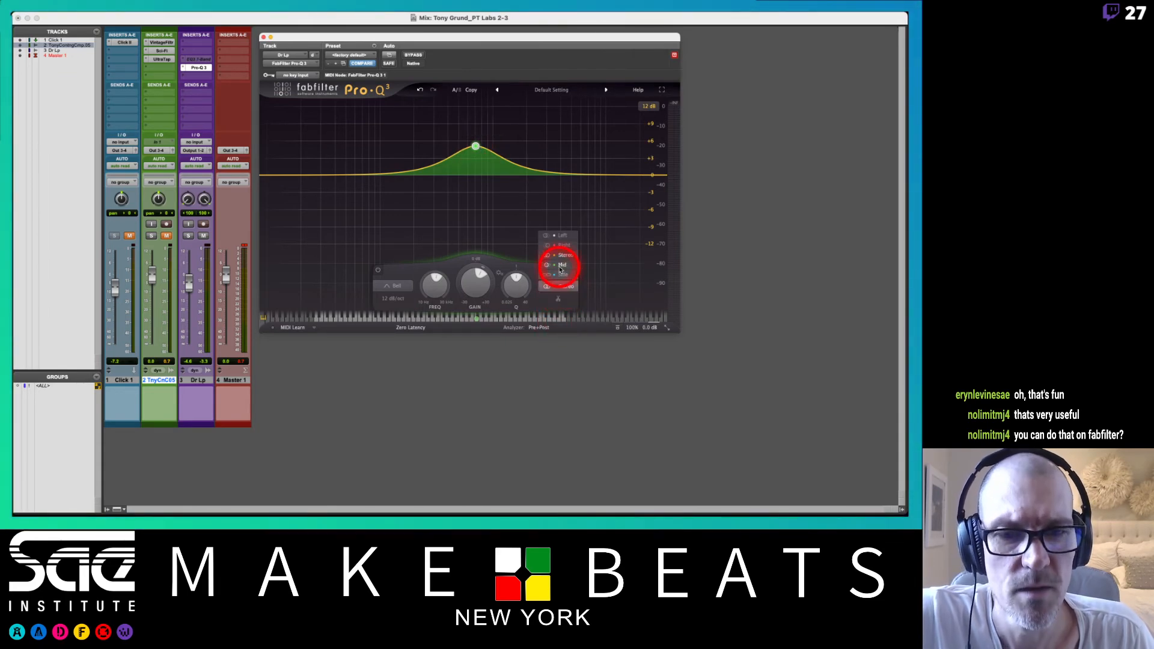
click(552, 236)
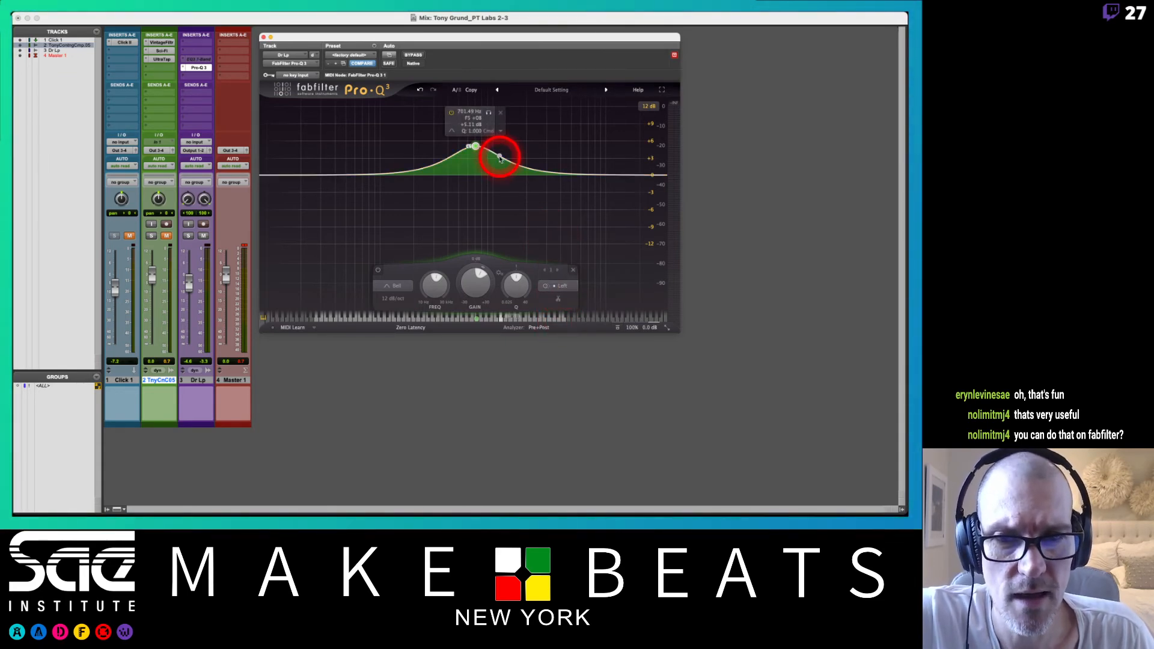
key(space)
drag(475, 148, 574, 125)
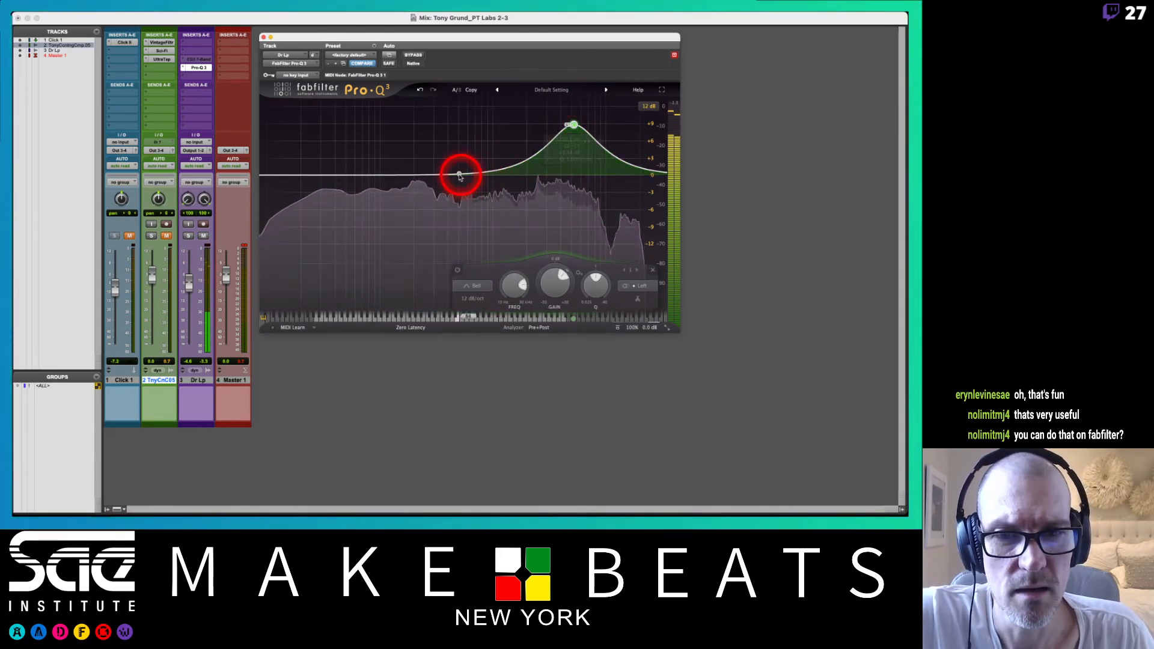
- Add a second, lower-frequency band at 0 dB in Pro-Q 3 and assign it to the right channel
click(454, 176)
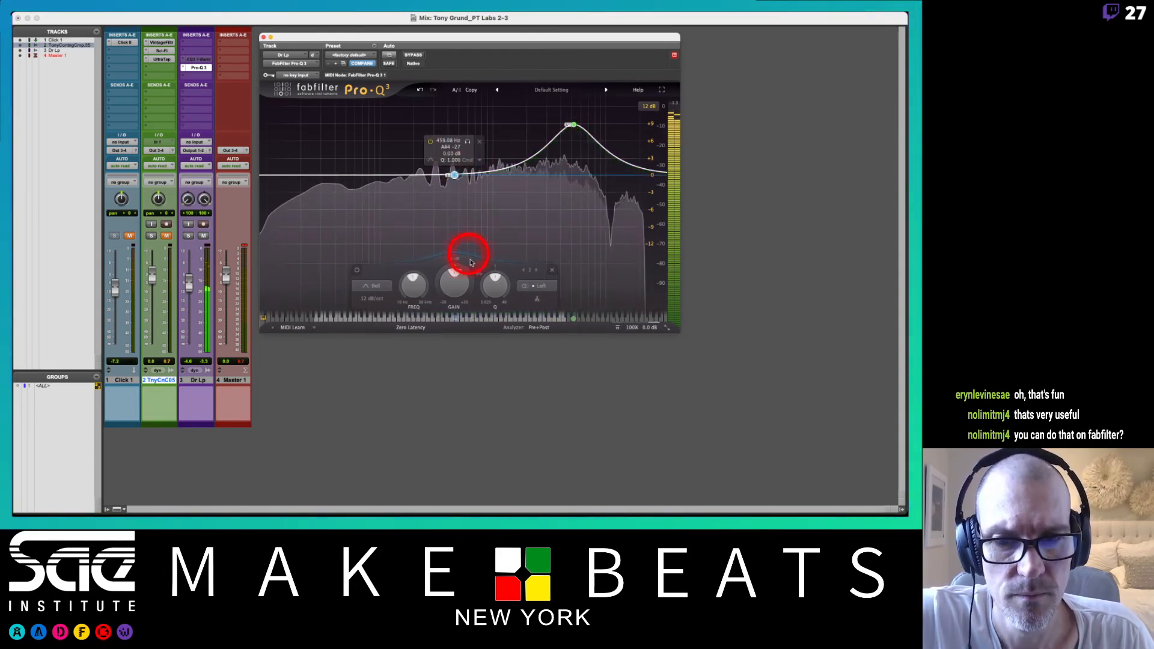
click(544, 287)
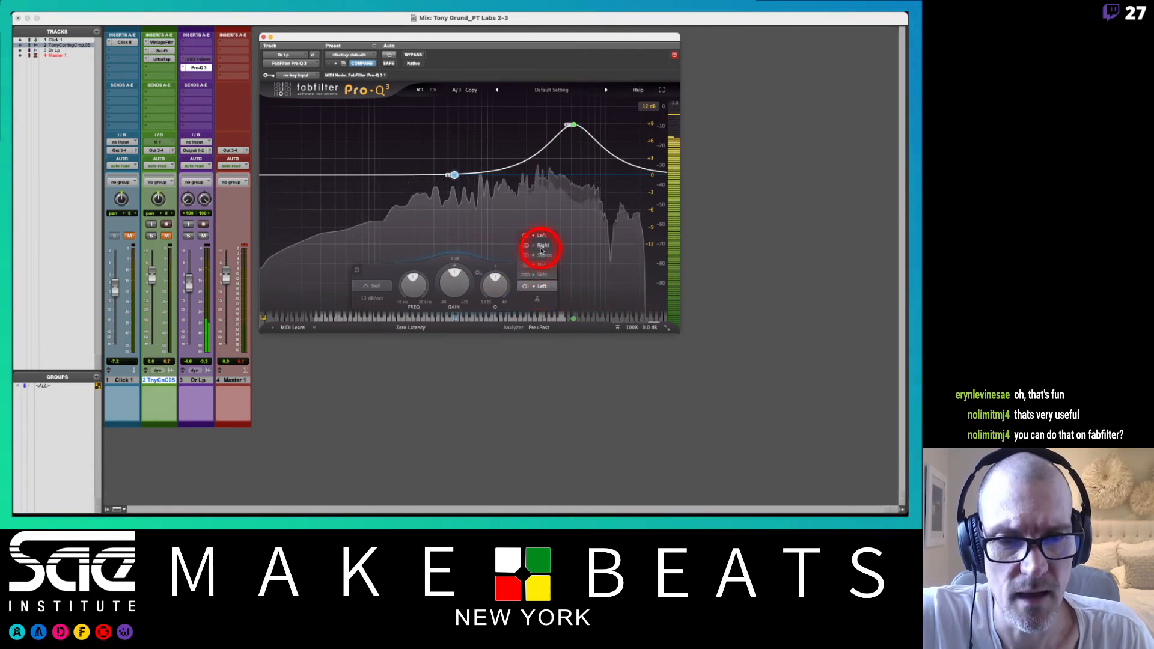
click(542, 246)
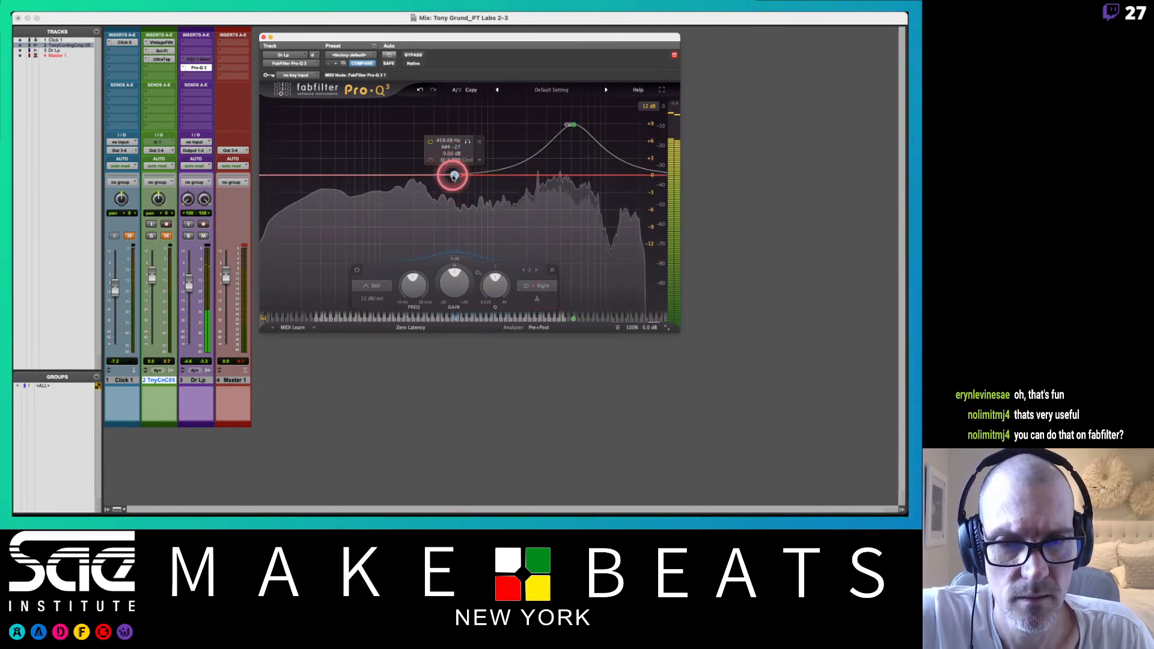
- Cut the right-channel band to about -9 dB at the left band's frequency, set the left boost to about +9.2 dB, and audition briefly
drag(454, 176, 583, 244)
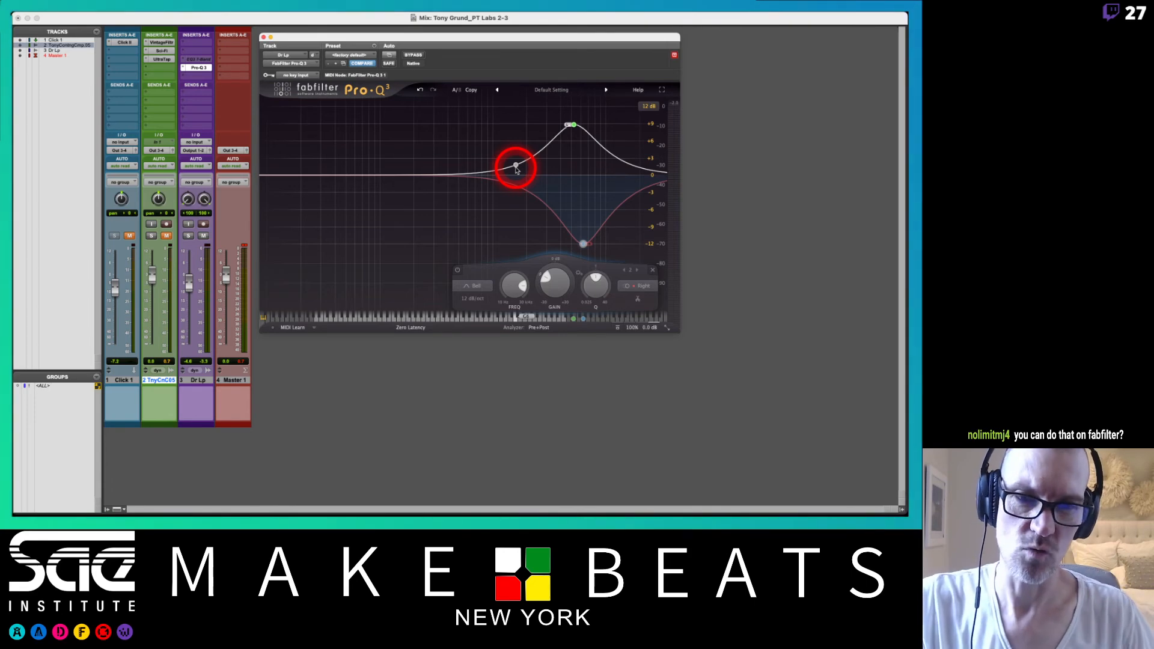
click(567, 186)
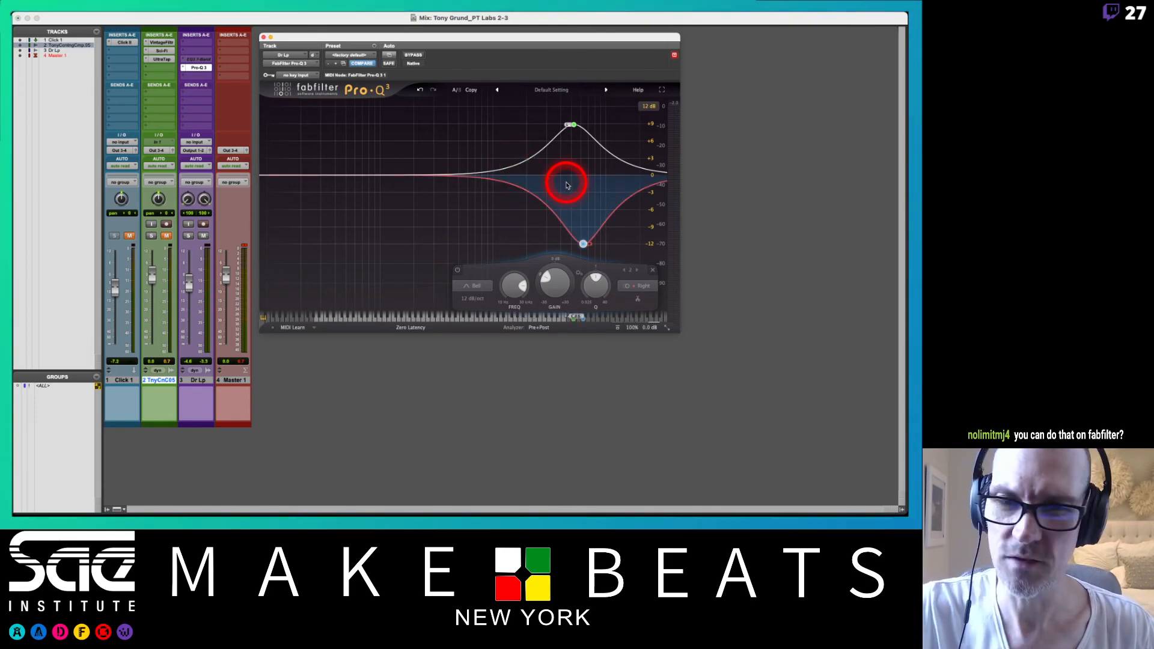
drag(581, 241, 569, 227)
mouse_move(572, 124)
mouse_down()
mouse_move(572, 152)
mouse_move(570, 122)
mouse_up()
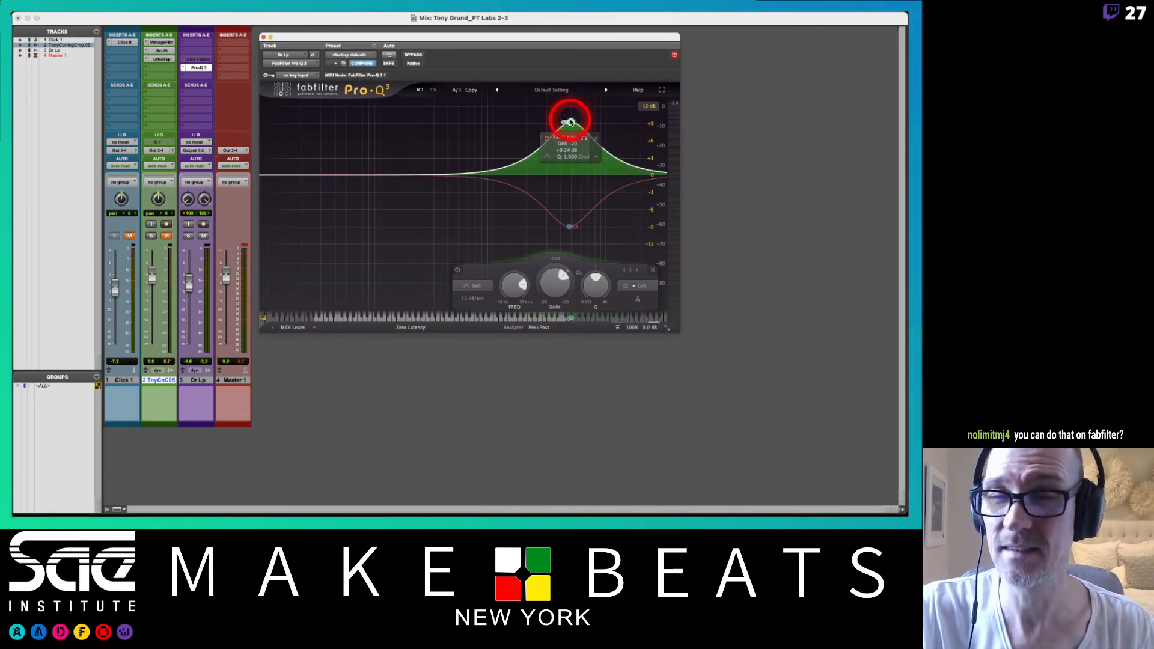
key(space)
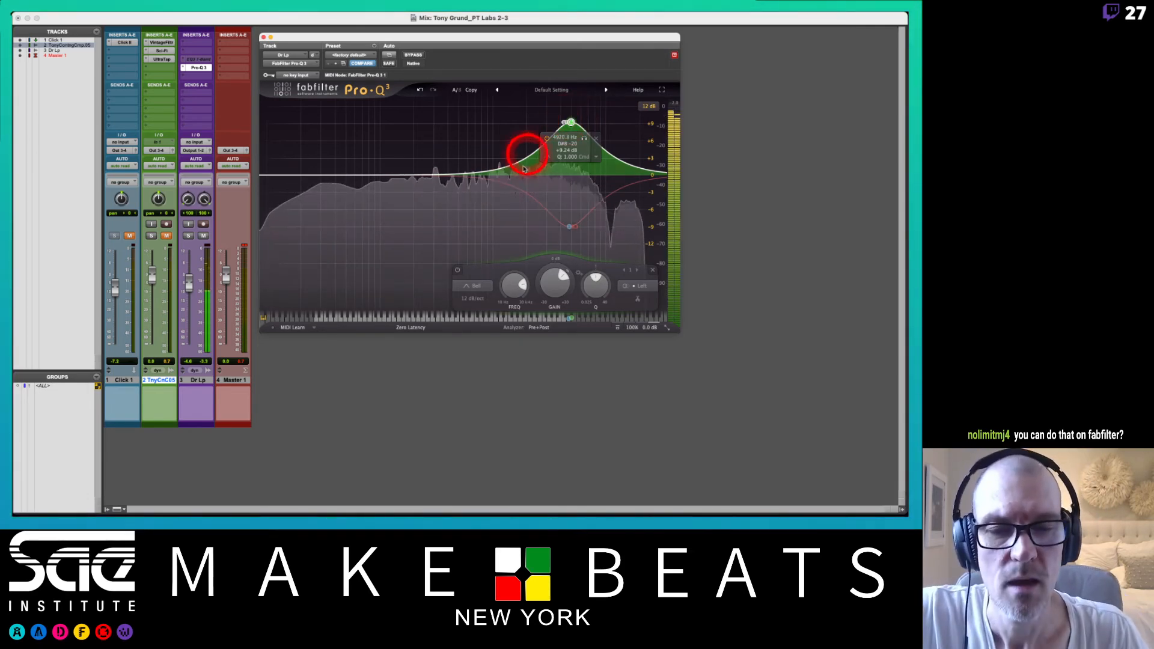
key(space)
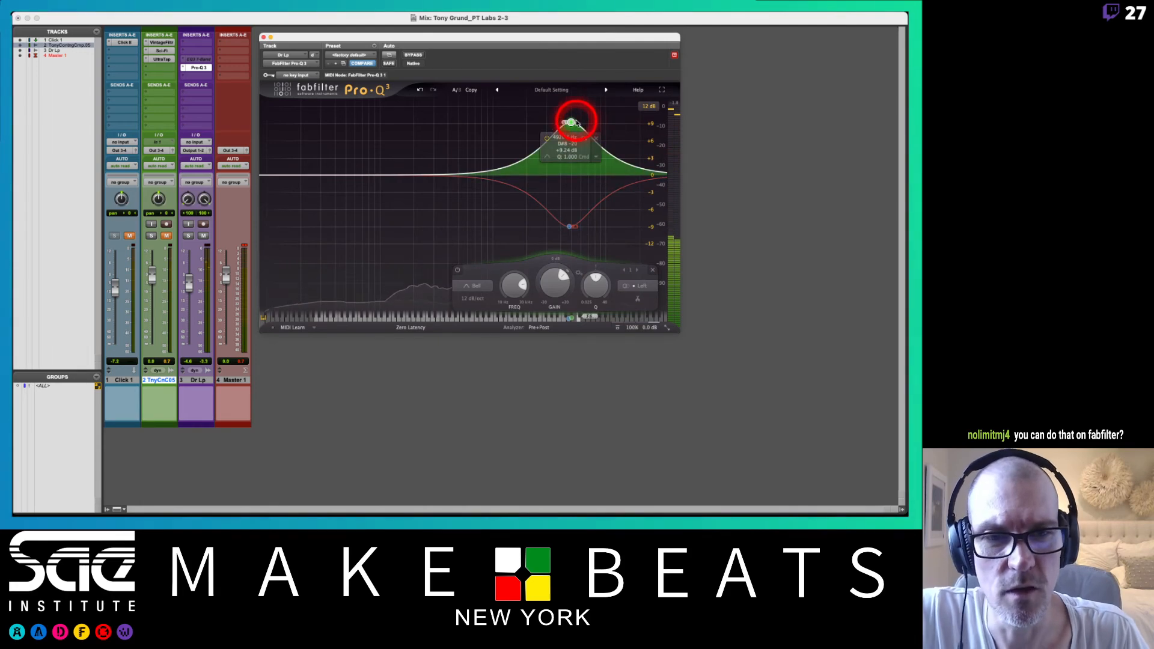
- Flatten both Pro-Q 3 bands to 0 dB and reassign them from left/right to side and mid processing
drag(570, 122, 566, 175)
click(627, 287)
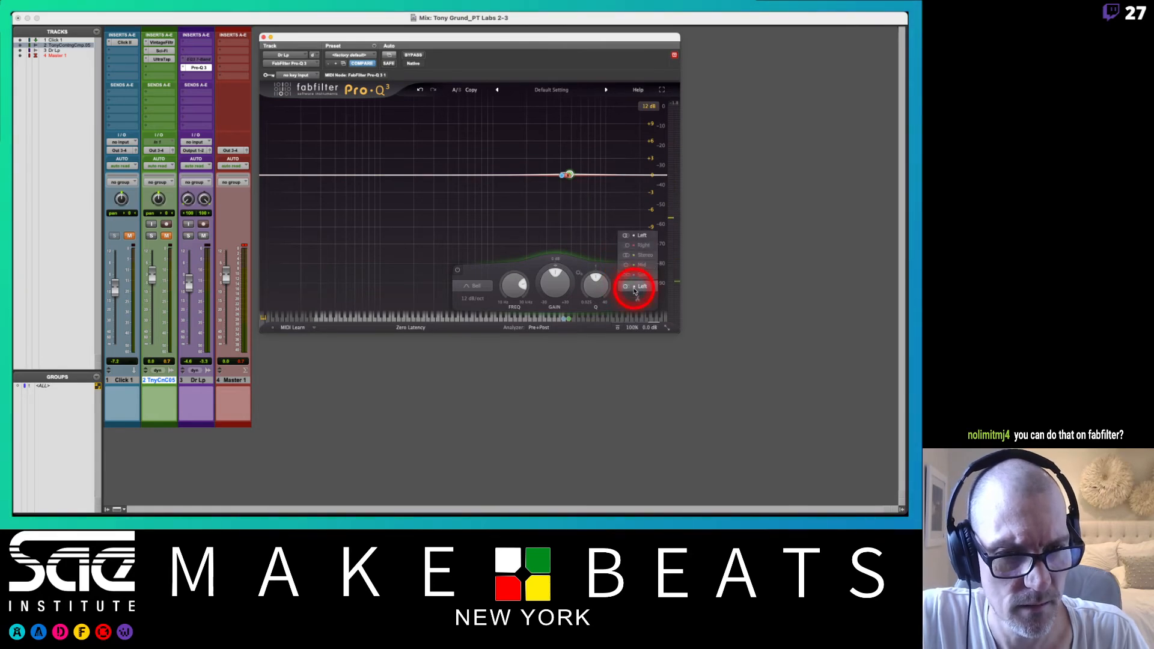
click(643, 265)
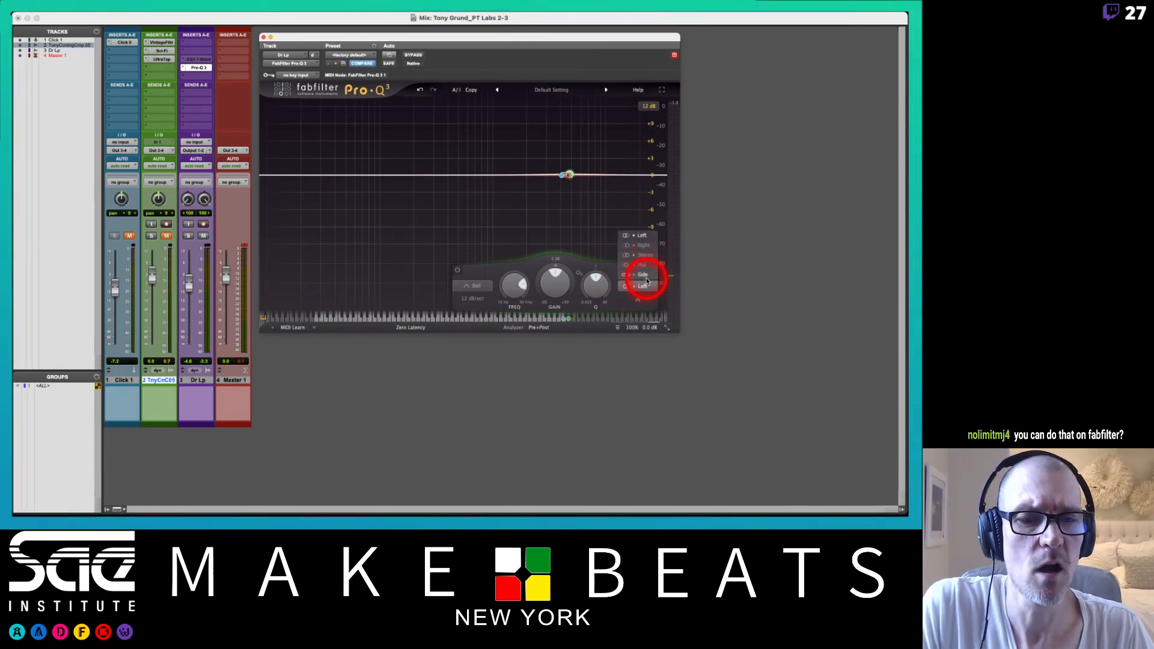
click(642, 257)
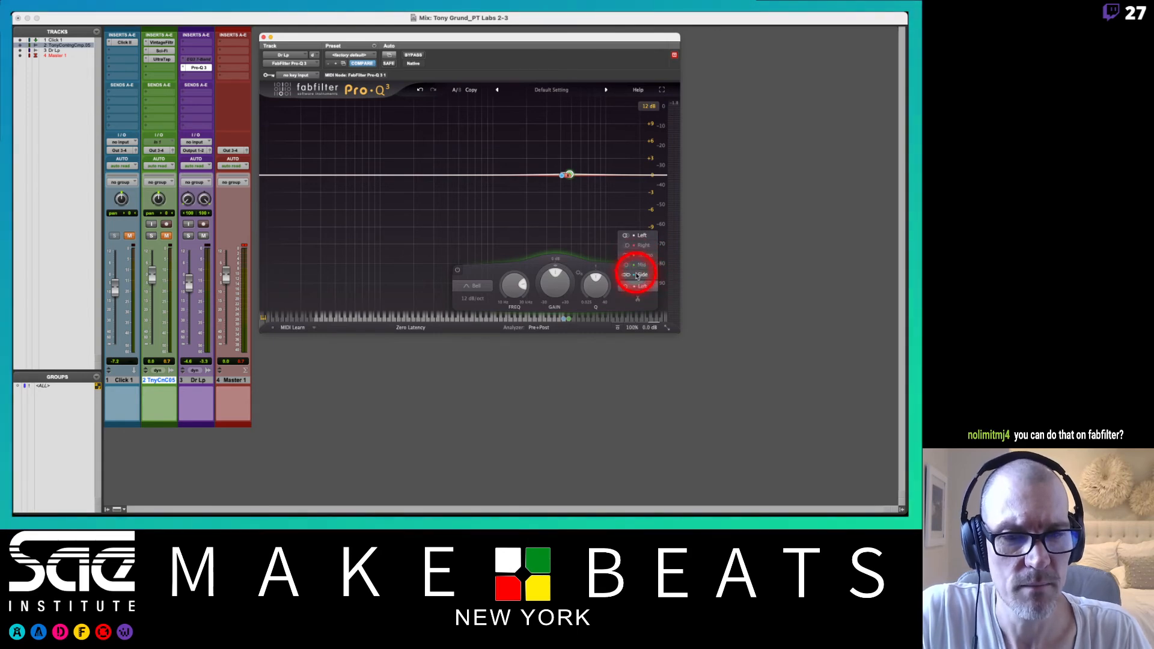
click(637, 276)
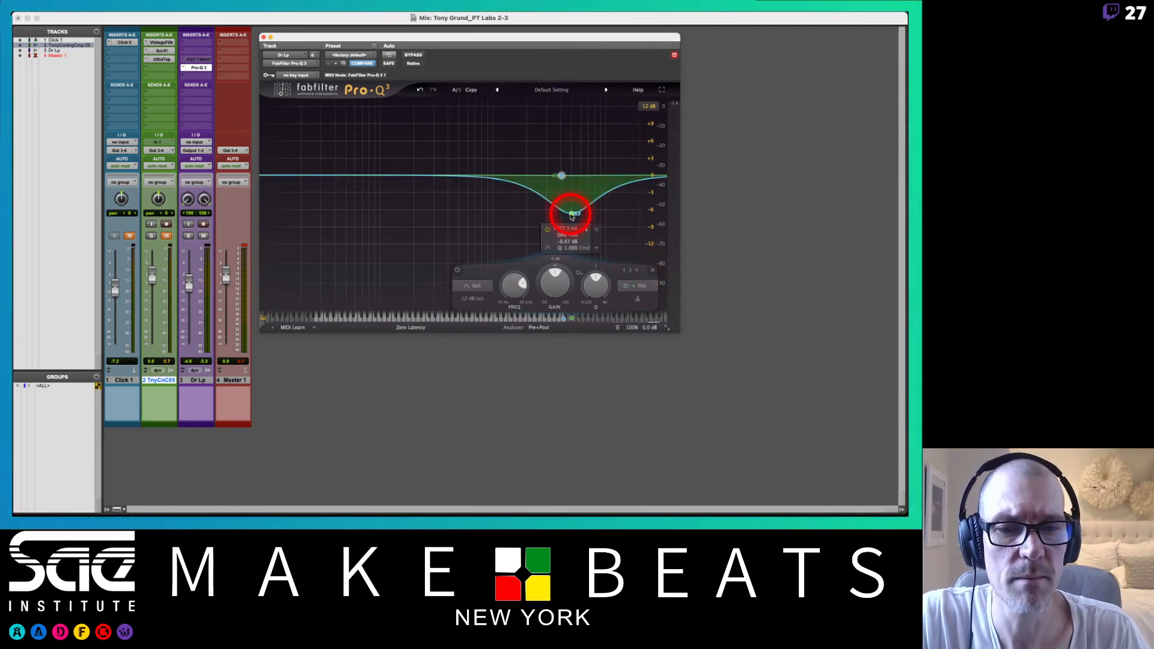
- Boost the side band to +30 dB during playback and reshape it into a High Shelf at about 868 Hz with a higher Q
drag(561, 237, 476, 218)
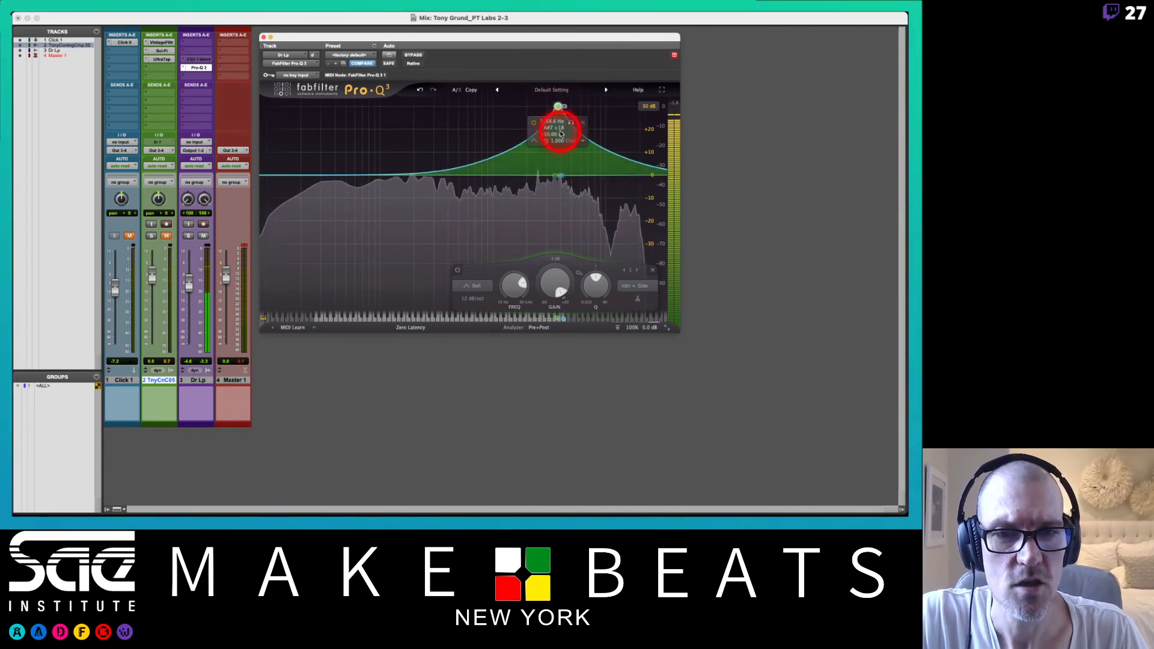
click(487, 285)
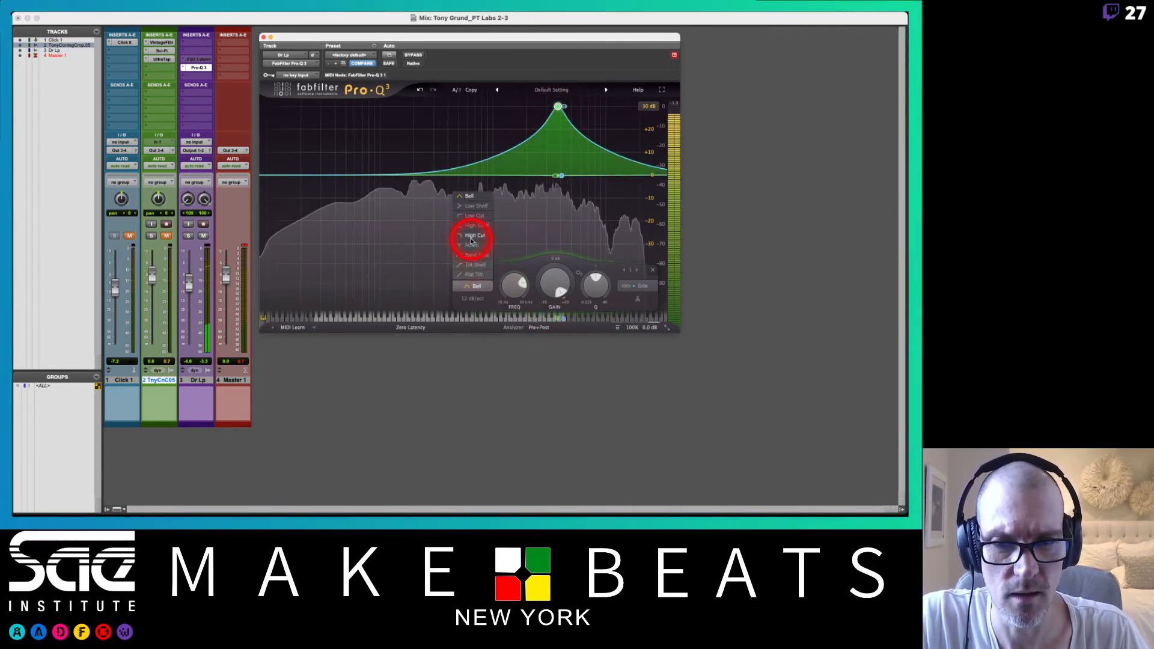
click(473, 226)
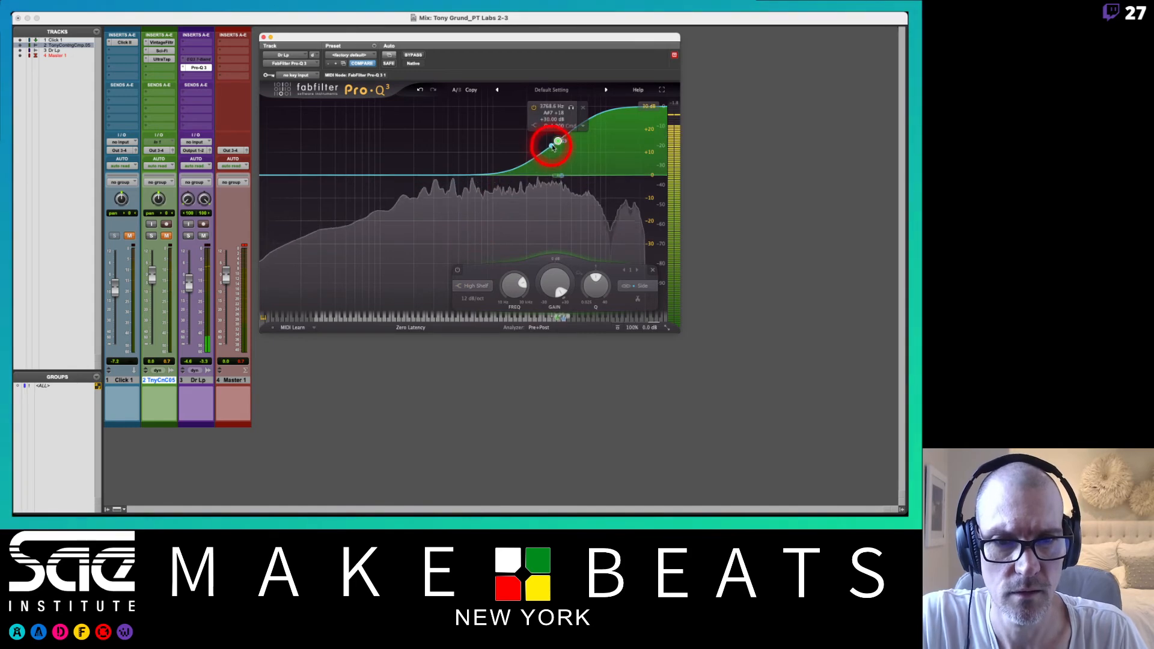
drag(549, 142, 486, 136)
click(602, 172)
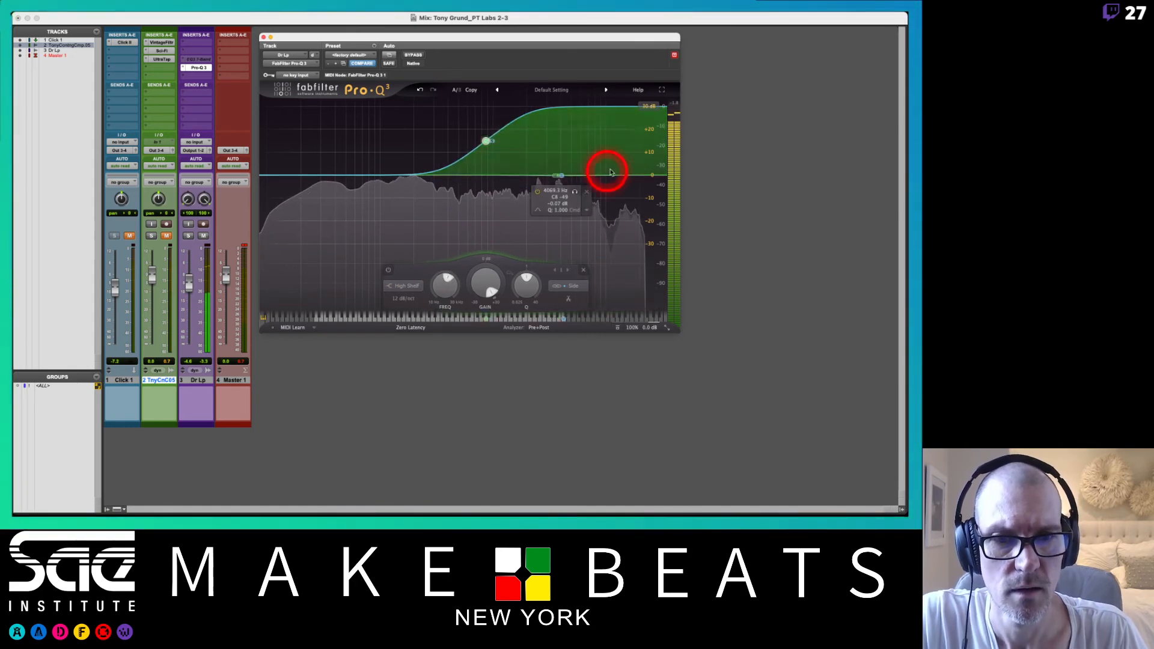
click(486, 141)
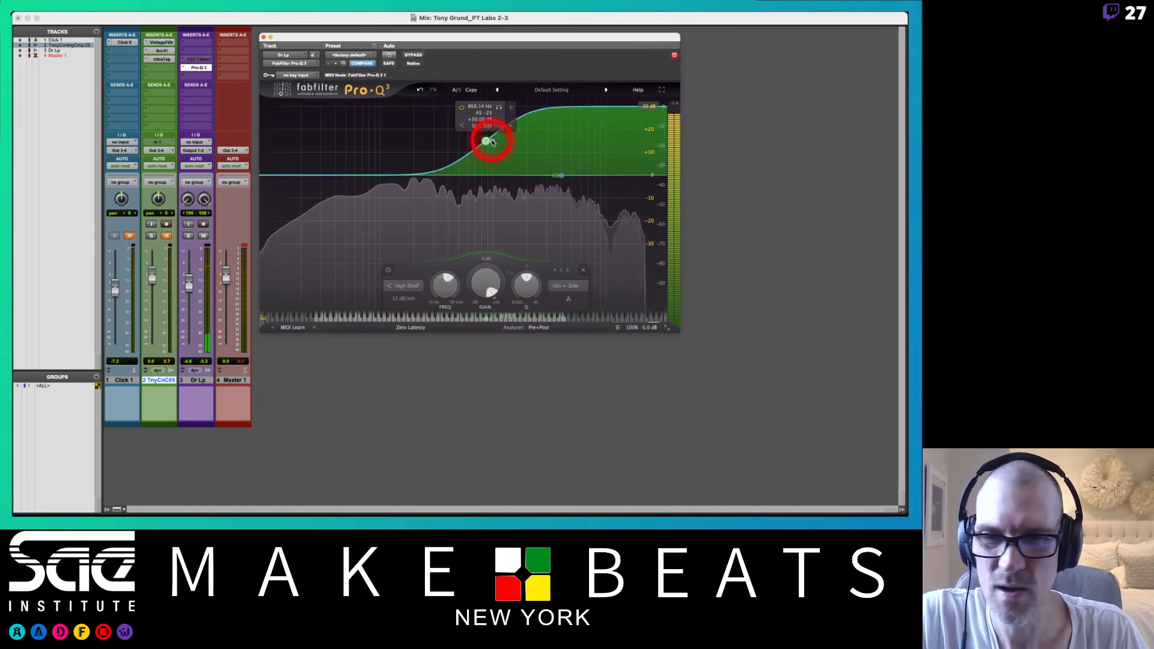
drag(528, 265, 521, 313)
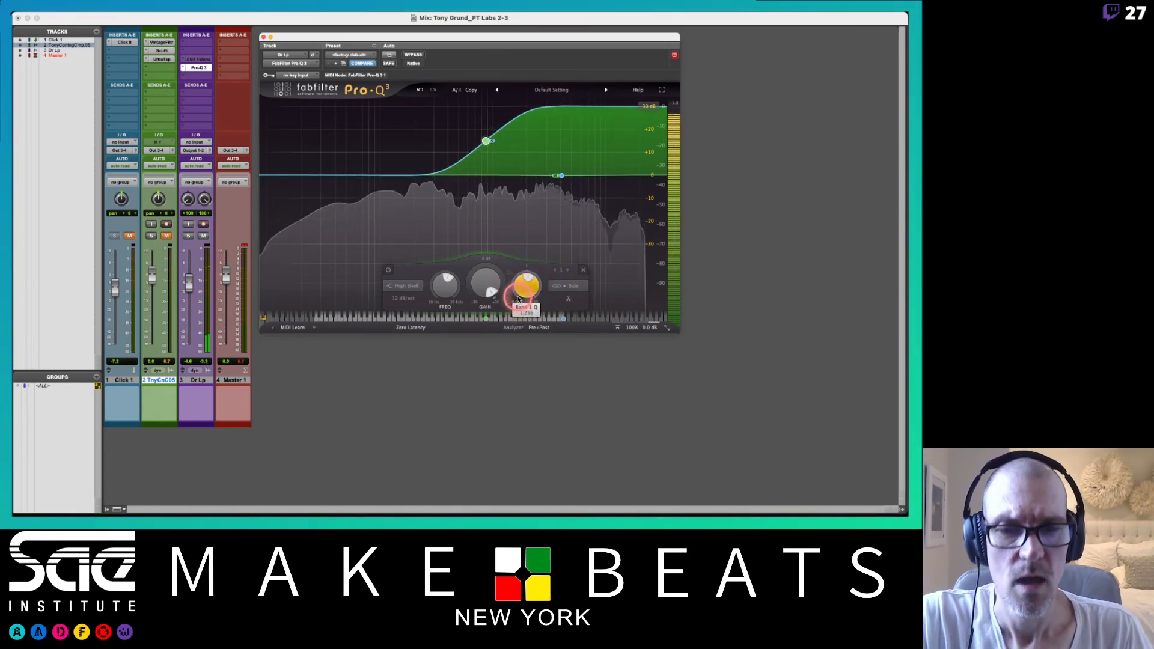
click(519, 298)
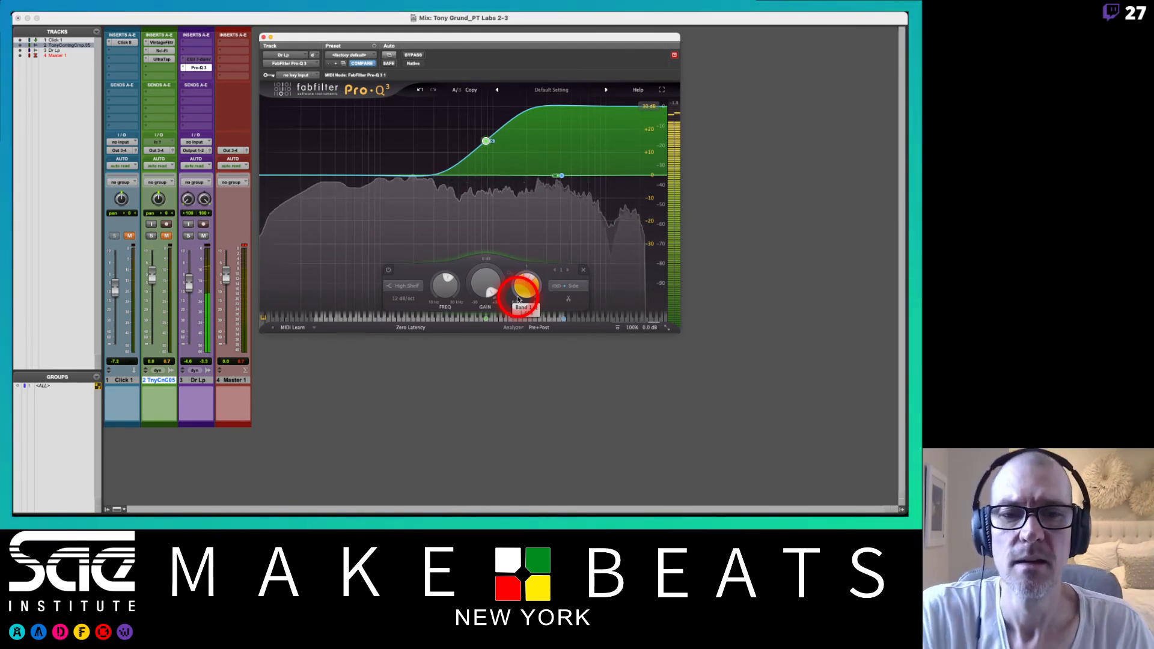
- Cut the mid band to -30 dB at about 650 Hz and change the +30 dB side band to a wide high-frequency Bell with Q 0.235
drag(559, 175, 469, 245)
drag(489, 141, 428, 141)
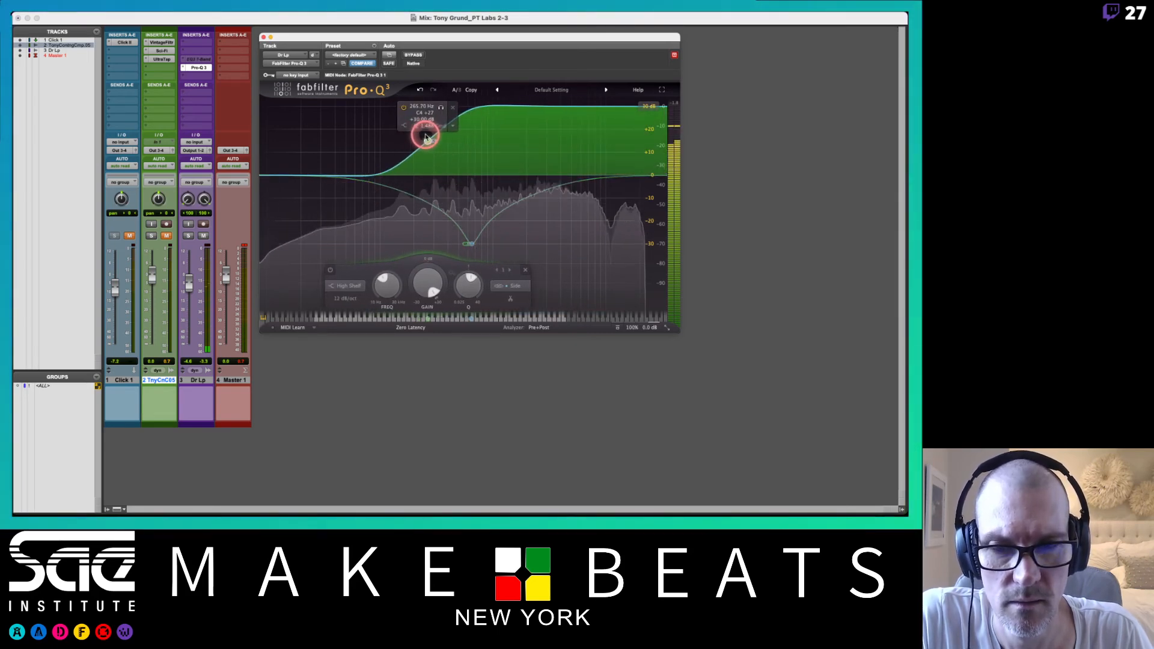
click(354, 286)
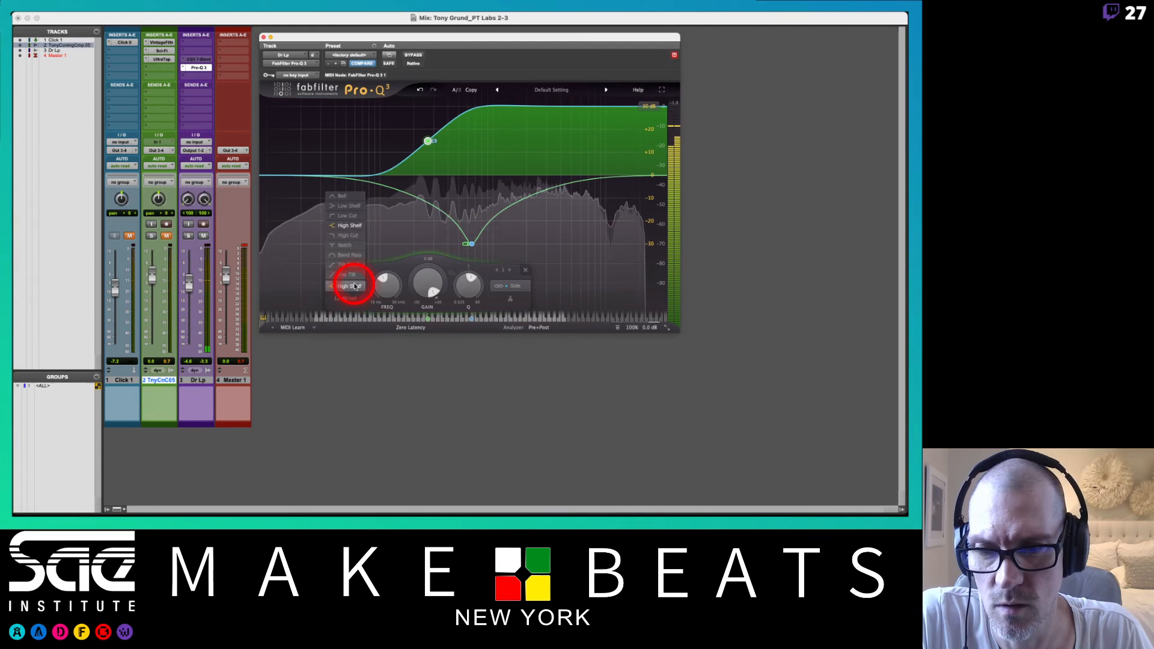
click(346, 199)
click(428, 109)
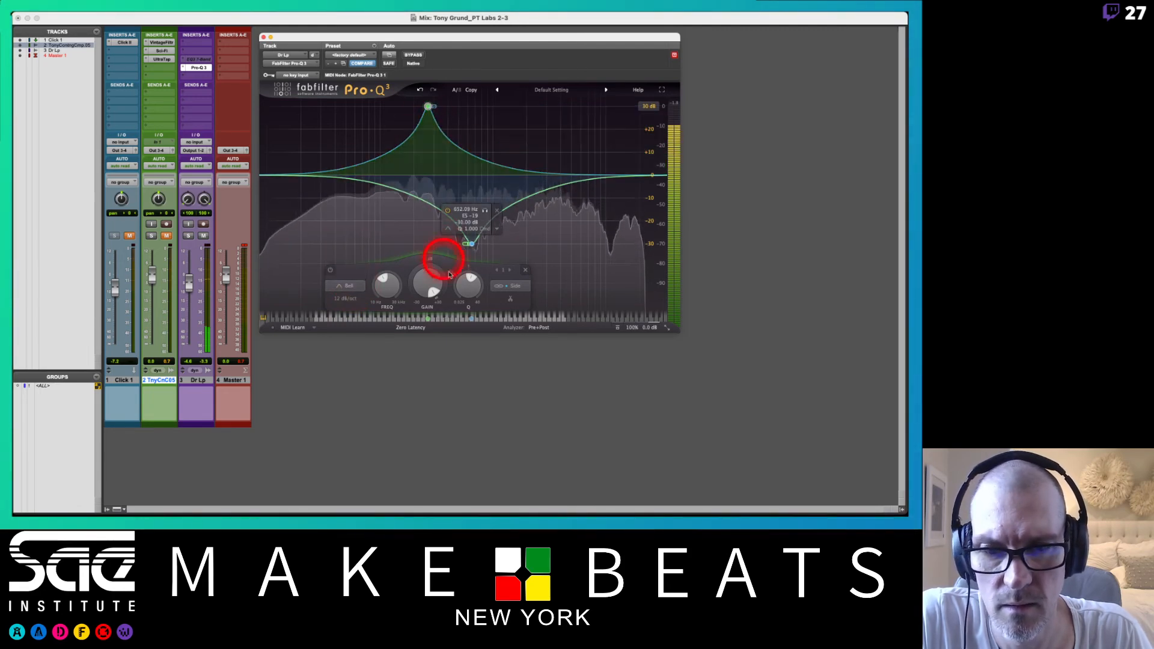
drag(467, 284, 463, 319)
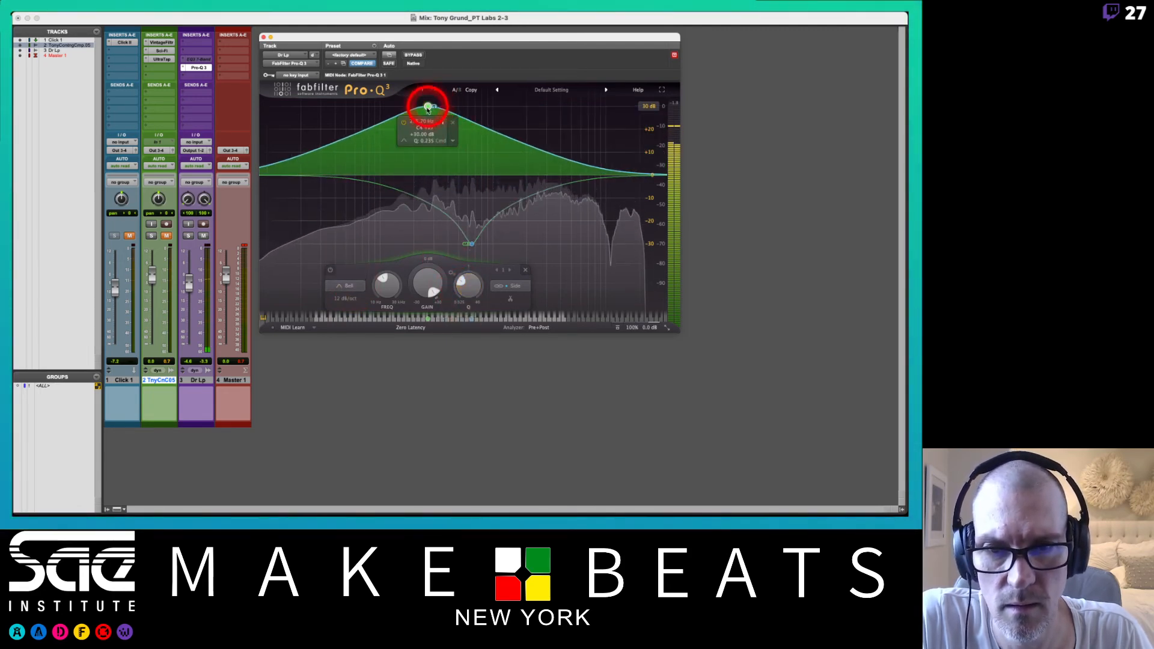
drag(427, 107, 580, 69)
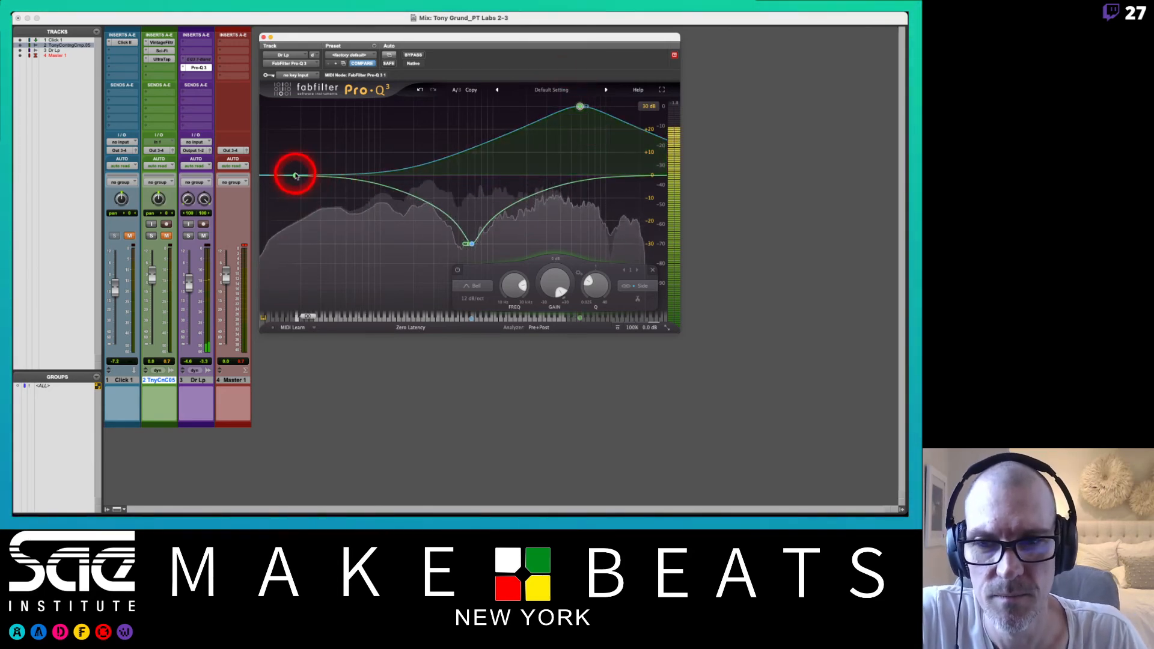
- Add a Low Cut band at the low end, assign it to mid, and sweep it up to about 47 Hz with a resonant peak
click(334, 176)
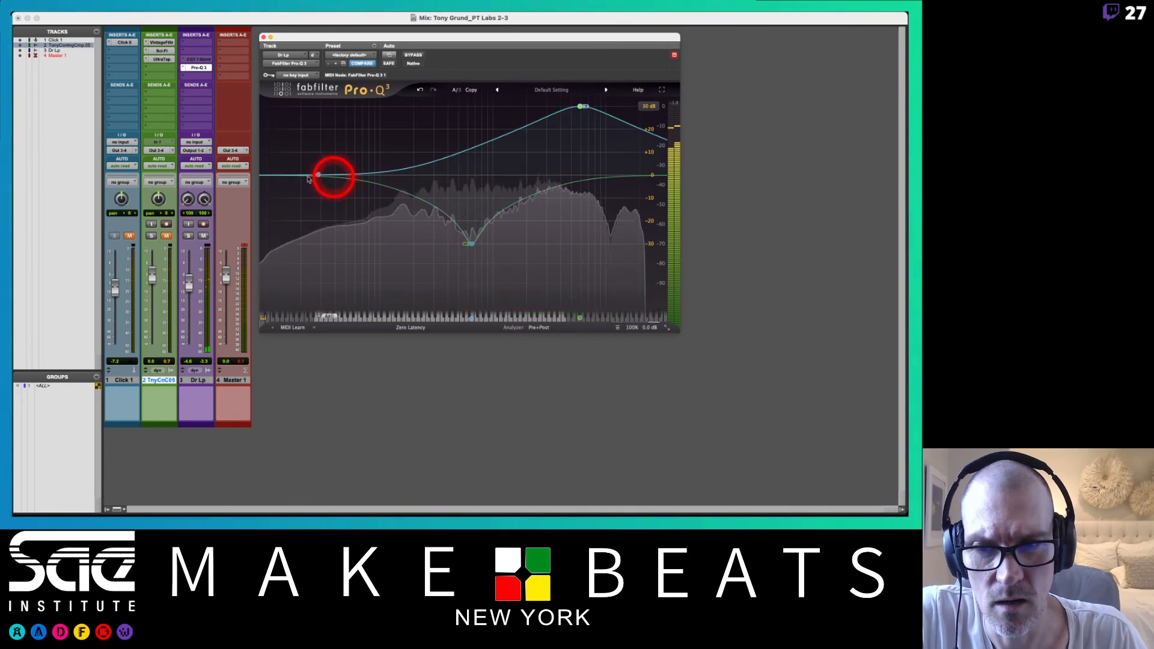
click(281, 176)
click(452, 286)
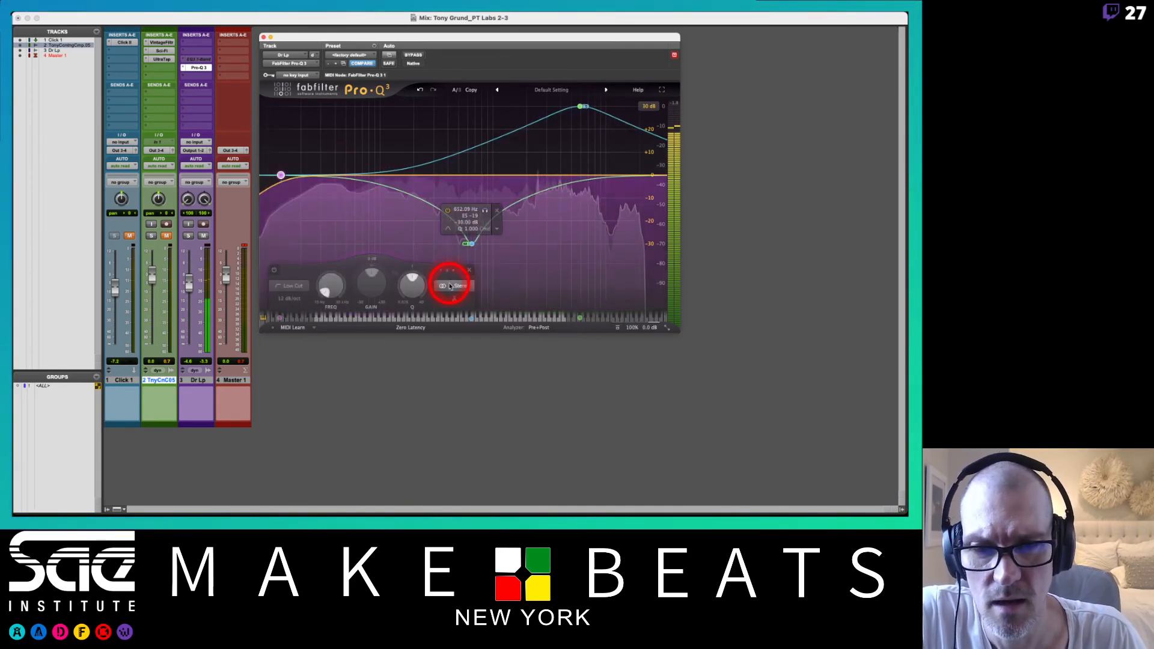
click(458, 265)
click(314, 166)
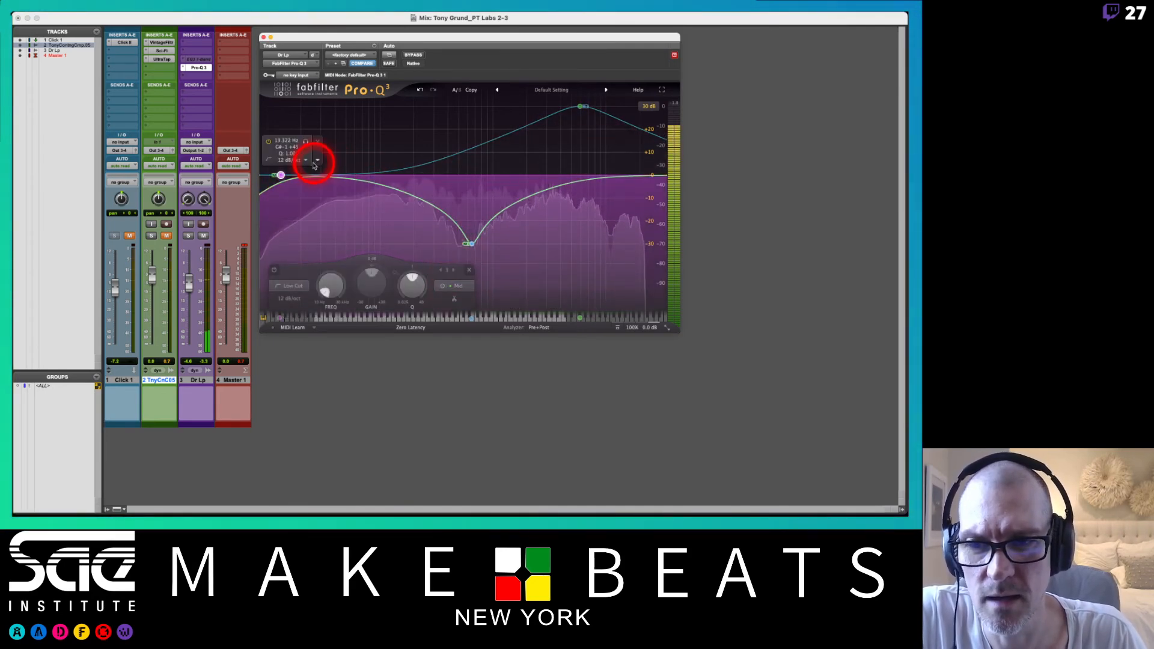
drag(281, 176, 342, 131)
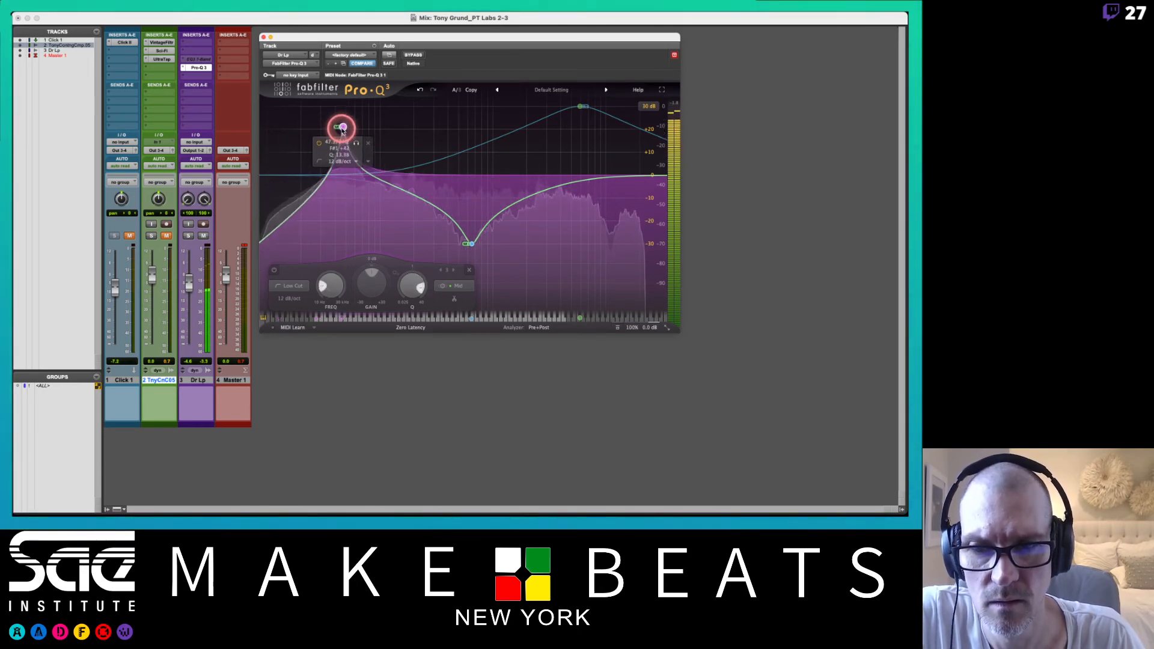
- Change the low mid-channel band to a Bell, boost it to about +18.6 dB near 36 Hz, and widen it to Q 1.385
click(298, 286)
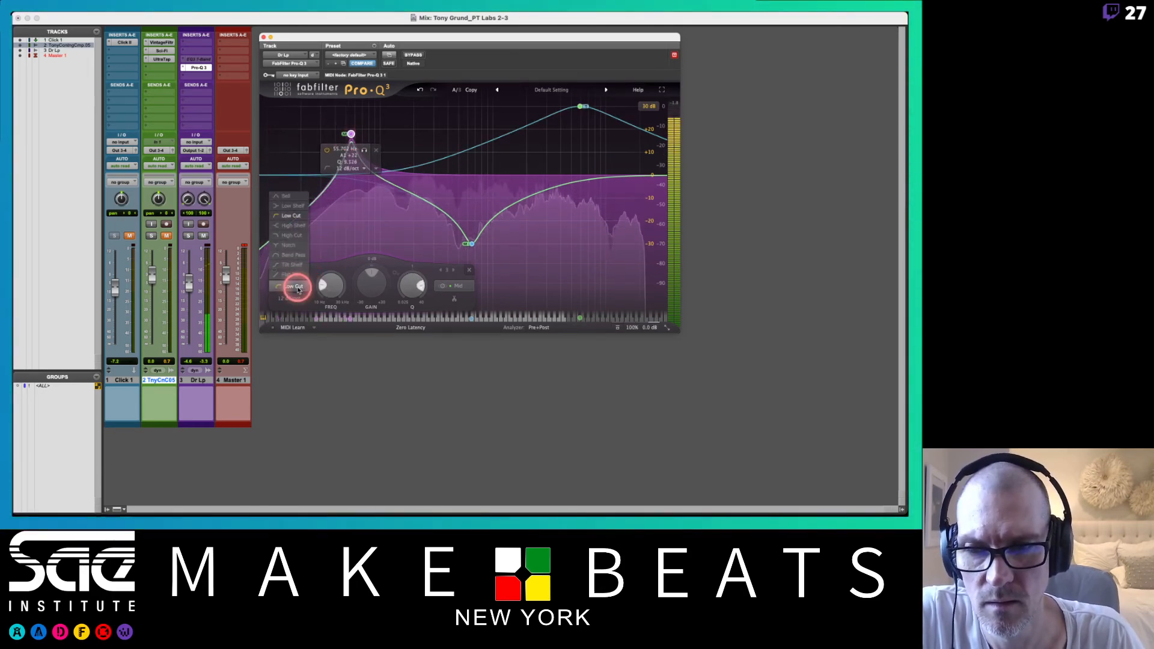
click(286, 196)
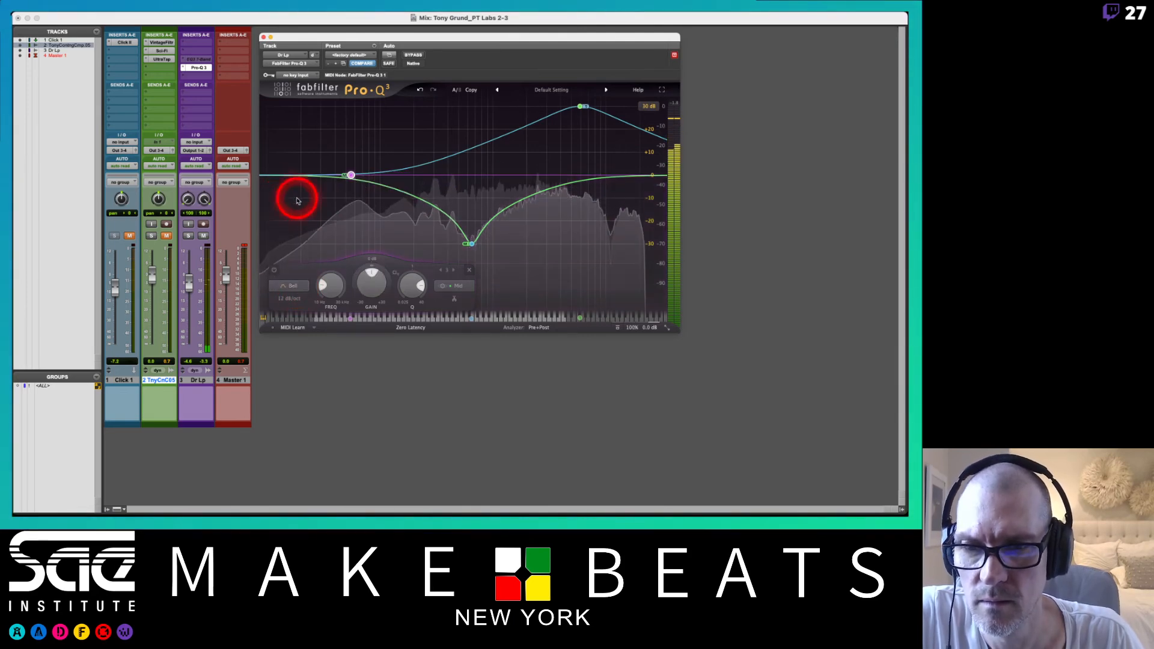
click(358, 182)
drag(350, 163, 322, 126)
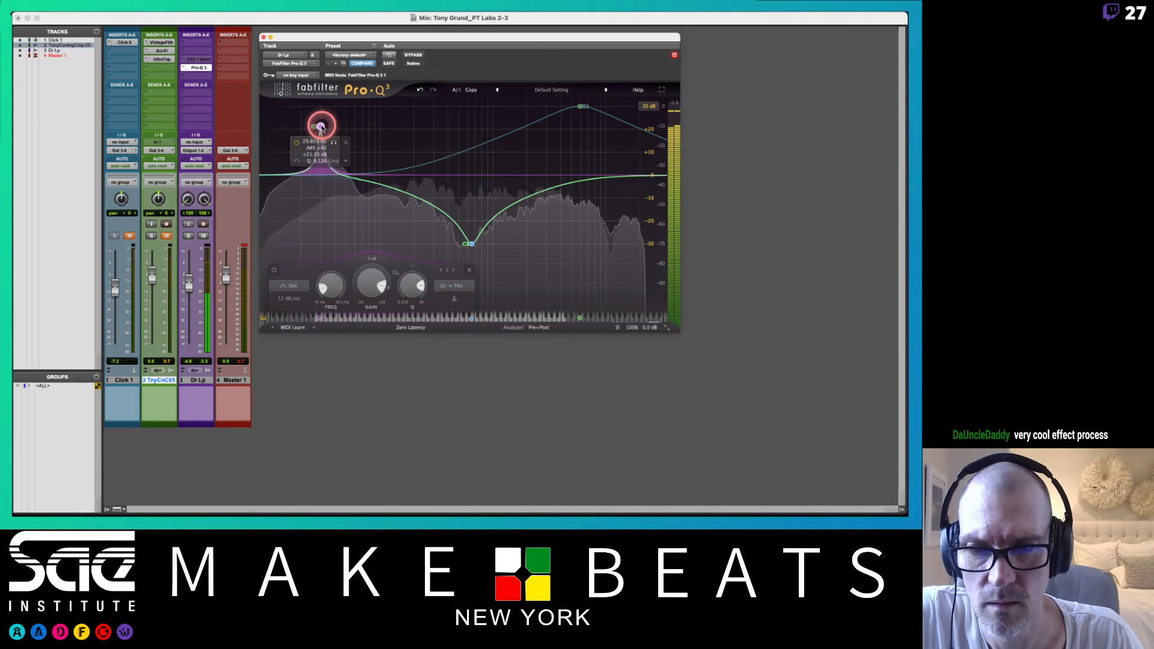
drag(399, 276, 408, 313)
click(322, 133)
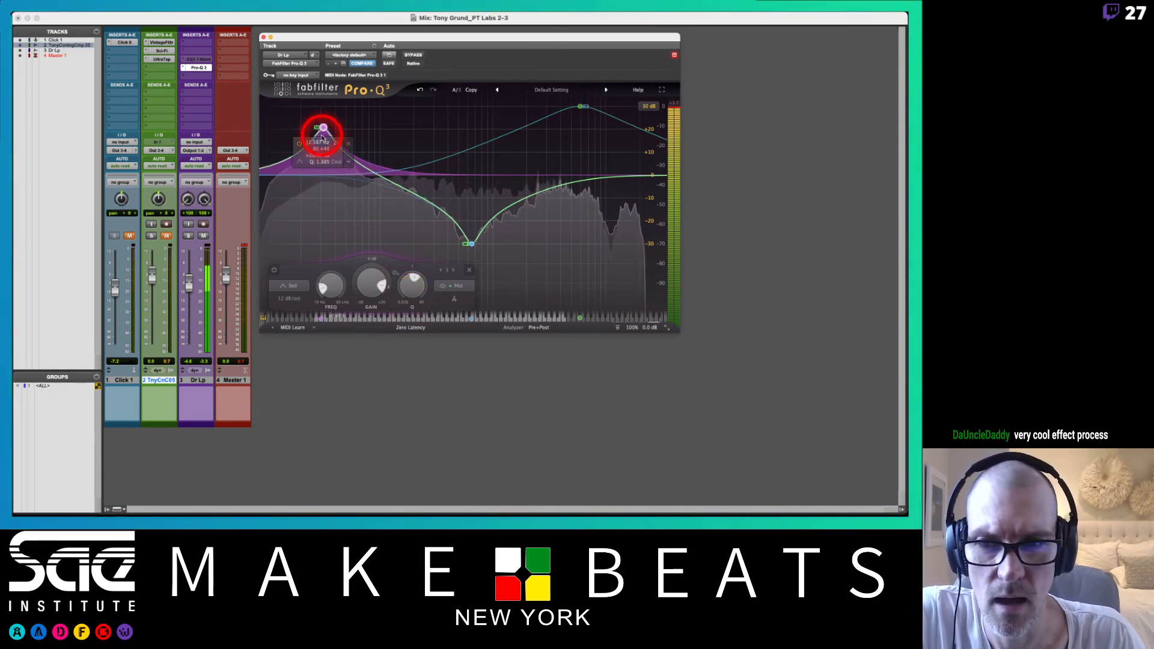
drag(340, 128, 335, 126)
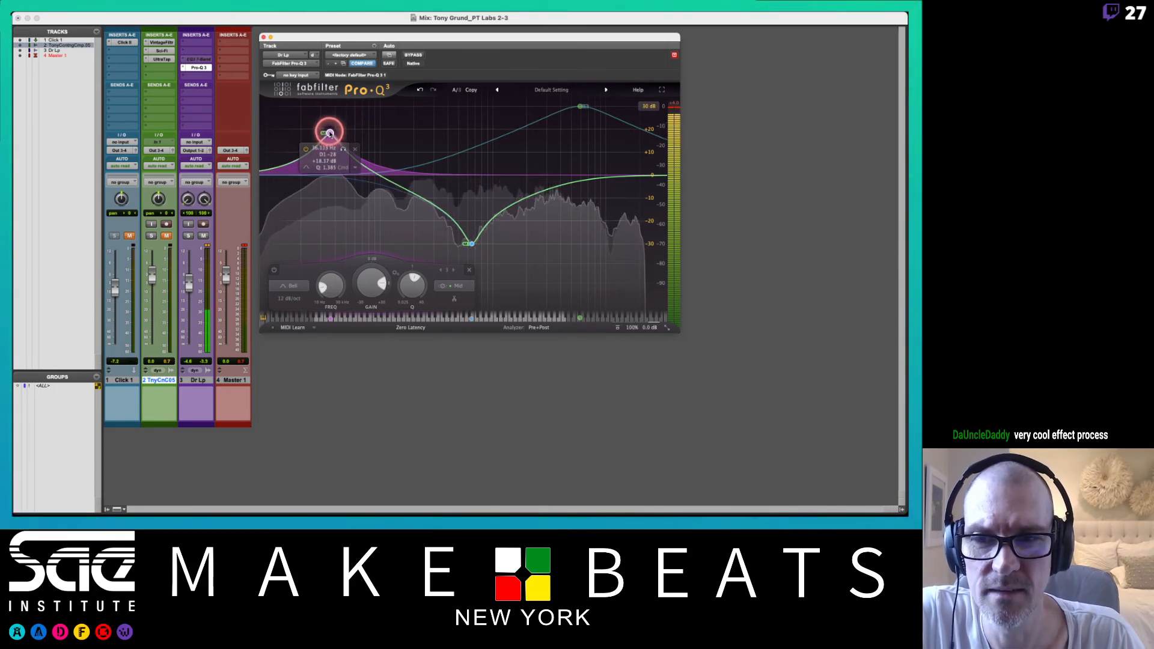
- Reassign the low bell band to the side channel, lower its frequency slightly, and boost it to about +21.3 dB
click(455, 286)
click(460, 276)
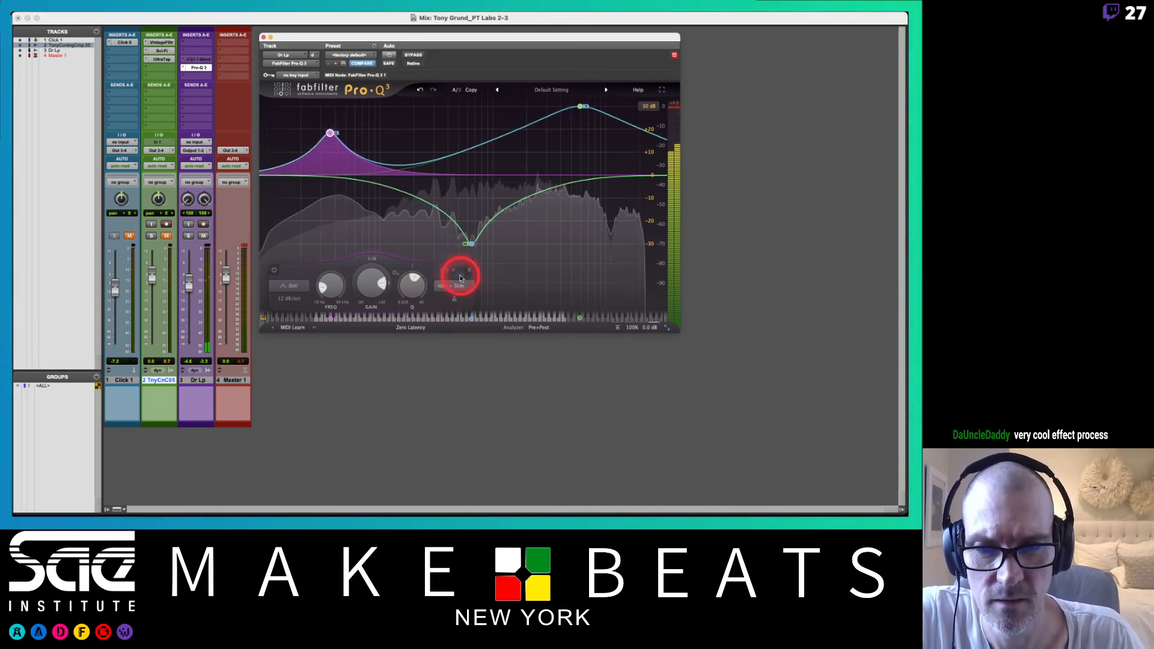
mouse_move(330, 131)
mouse_down()
mouse_move(314, 119)
mouse_move(370, 113)
mouse_move(302, 116)
mouse_move(330, 122)
mouse_move(306, 121)
mouse_move(313, 127)
mouse_up()
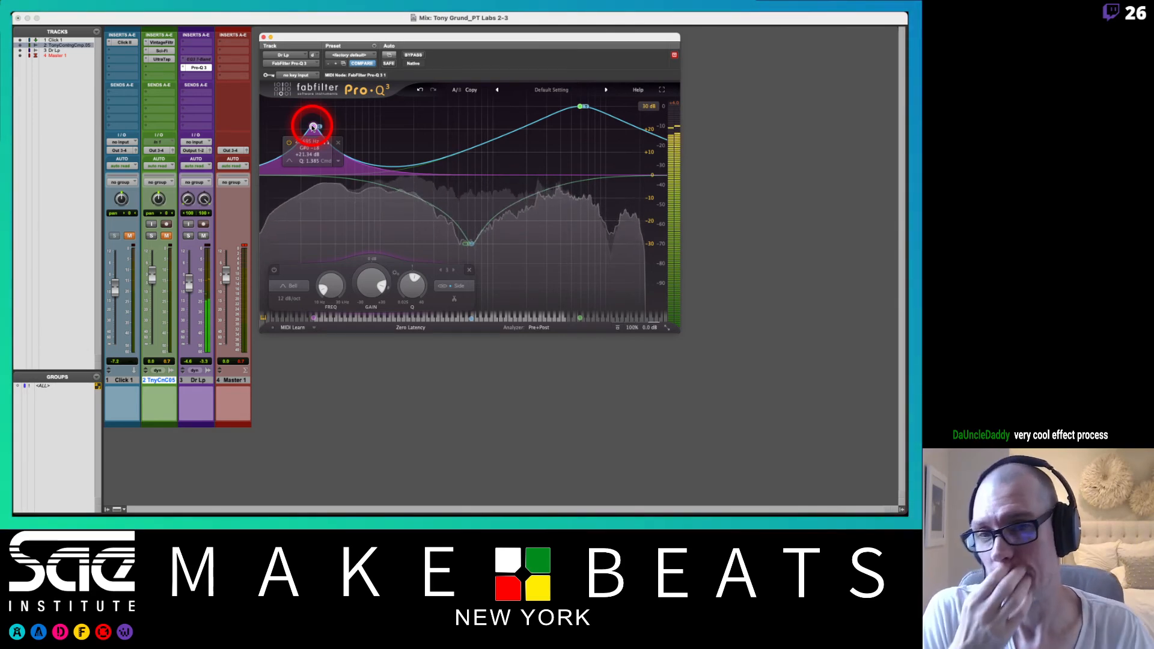
- Clear the master track's clip indicator and route all tracks and the master to Output 1-2 (Stereo)
click(244, 238)
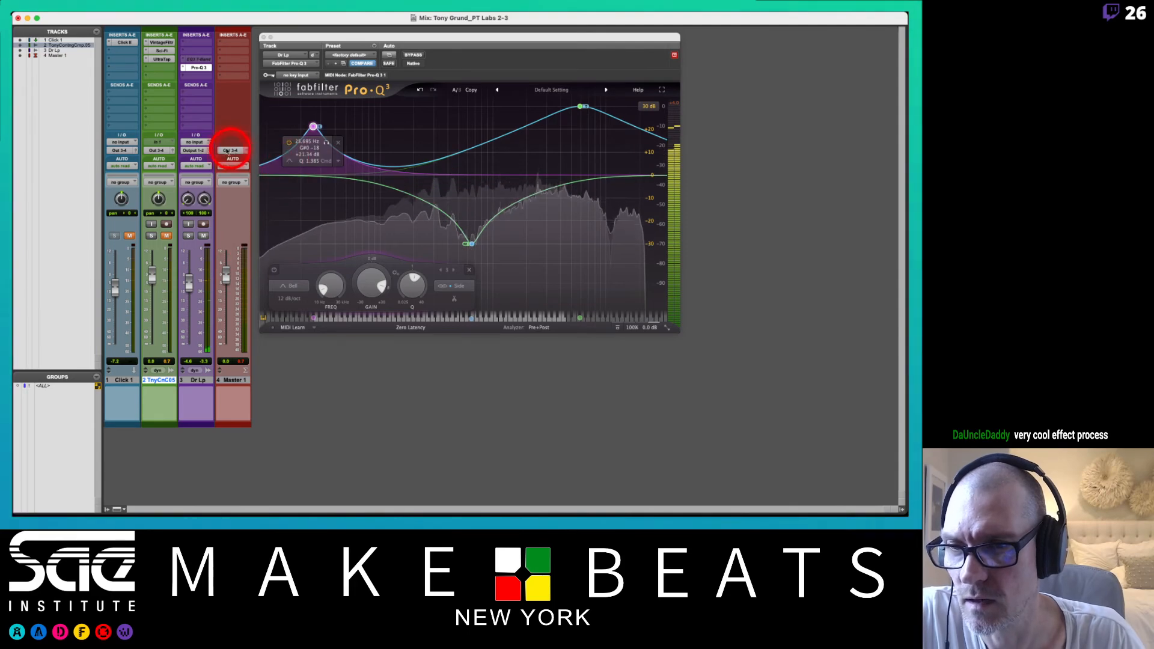
click(159, 150)
click(223, 119)
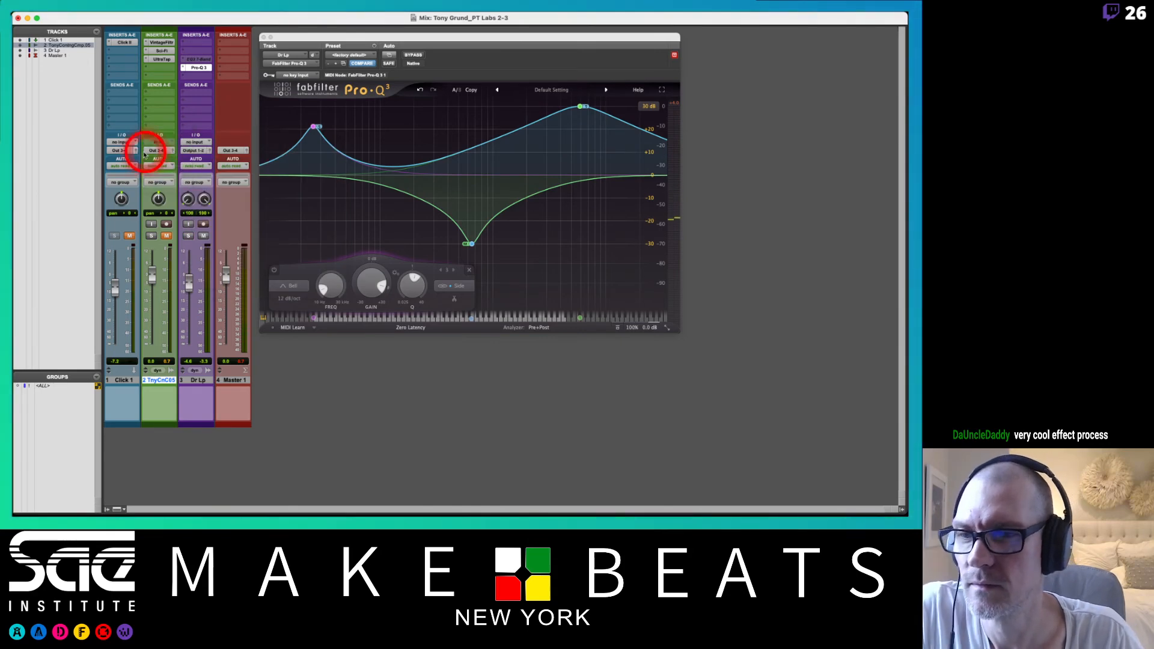
click(158, 152)
mouse_move(180, 154)
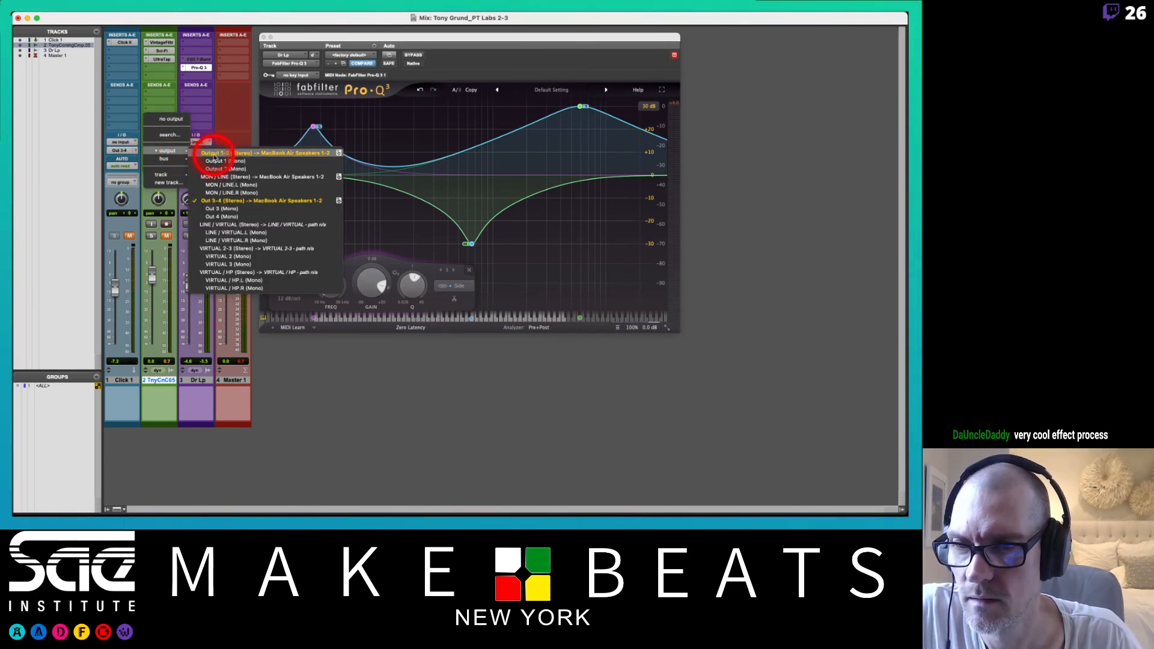
click(216, 154)
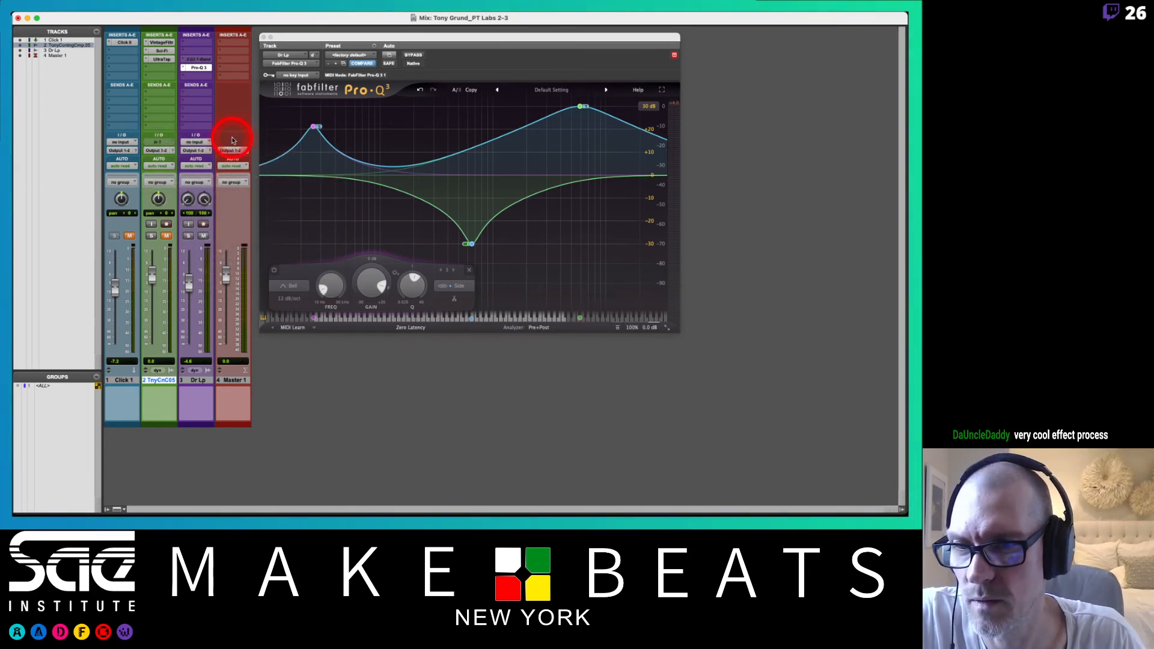
- Play the drum loop, reassign the low bell band to the mid channel, then widen it and raise its frequency
key(space)
mouse_move(310, 132)
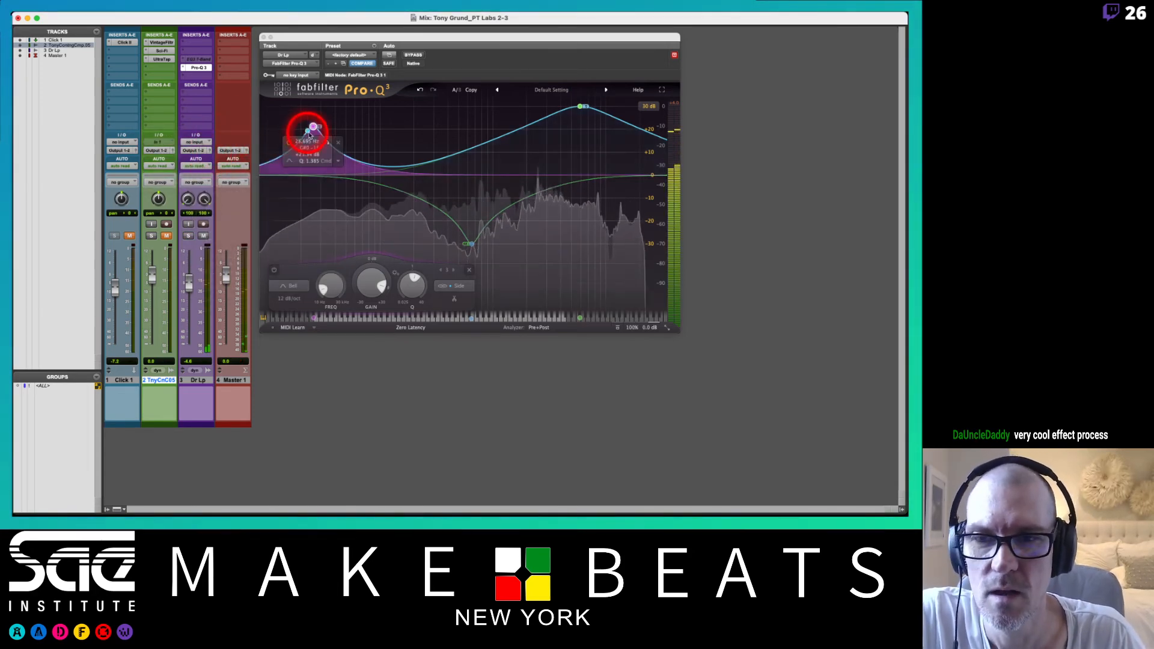
click(454, 290)
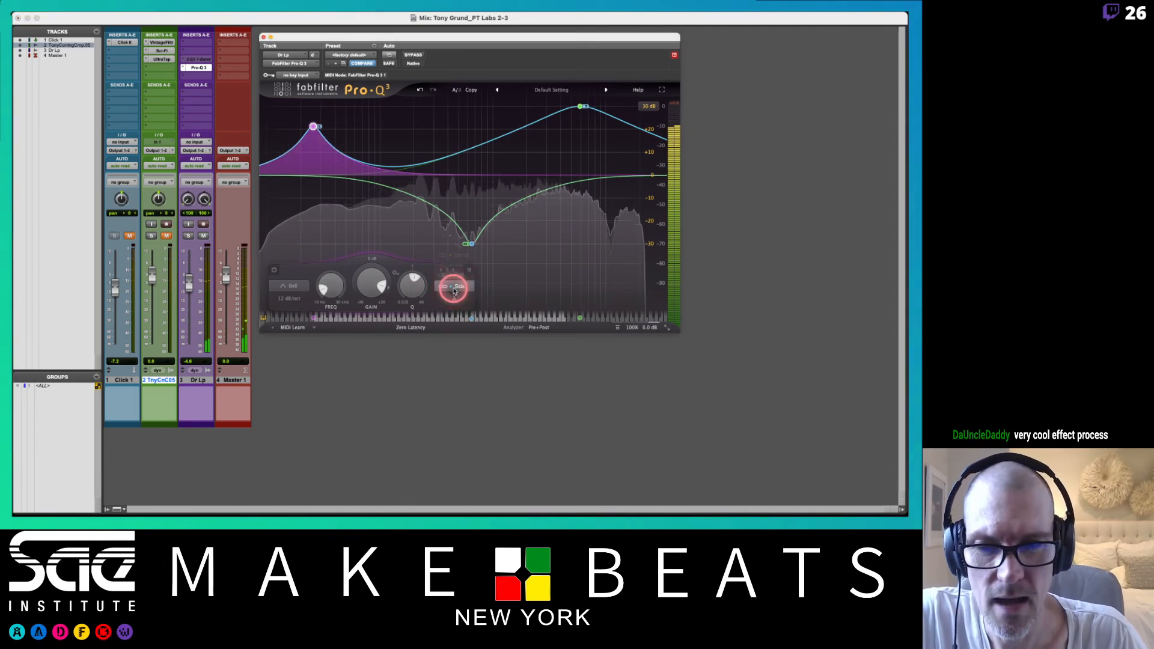
click(453, 265)
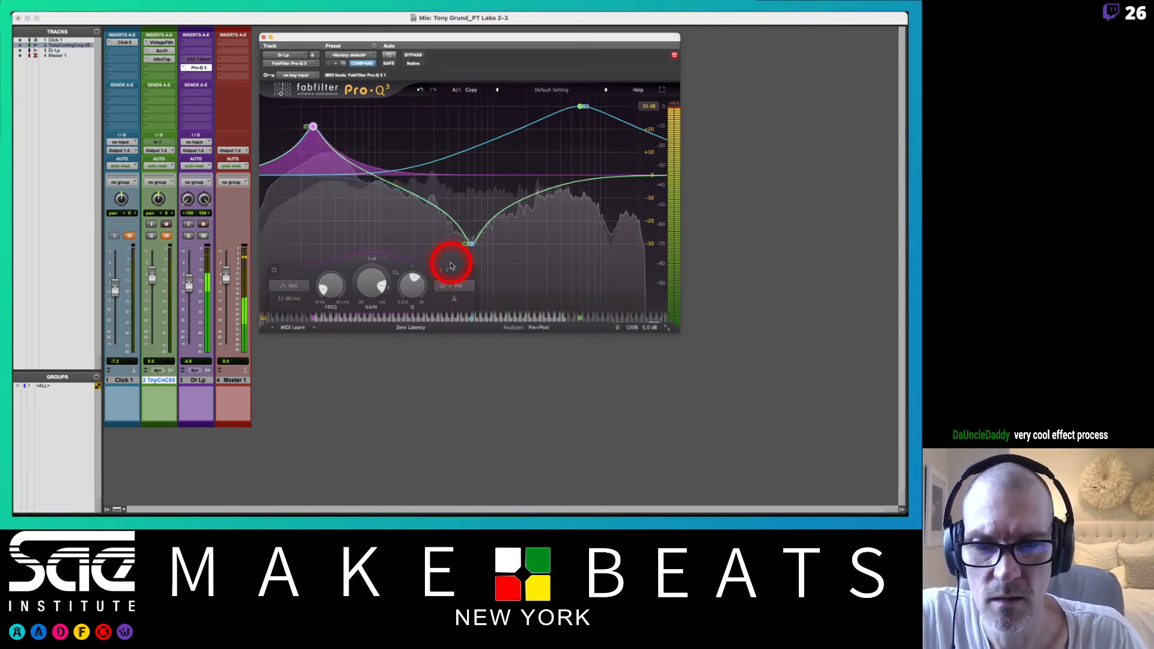
mouse_move(328, 134)
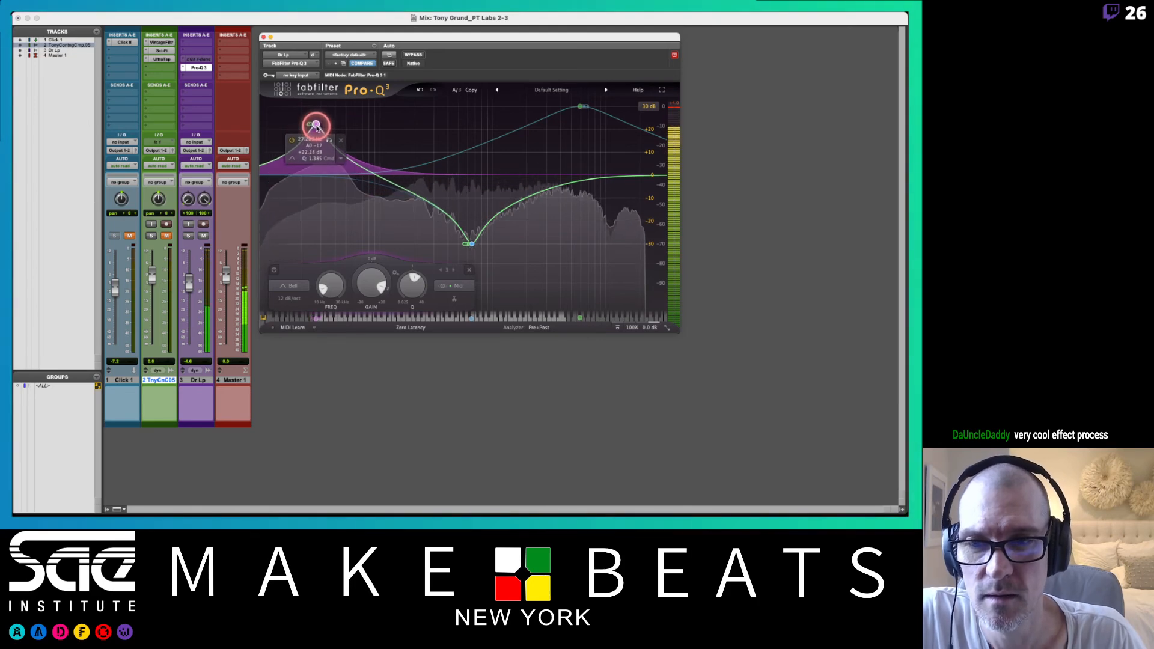
drag(411, 289, 413, 302)
mouse_move(332, 287)
mouse_down()
mouse_move(344, 267)
mouse_move(347, 290)
mouse_move(349, 276)
mouse_up()
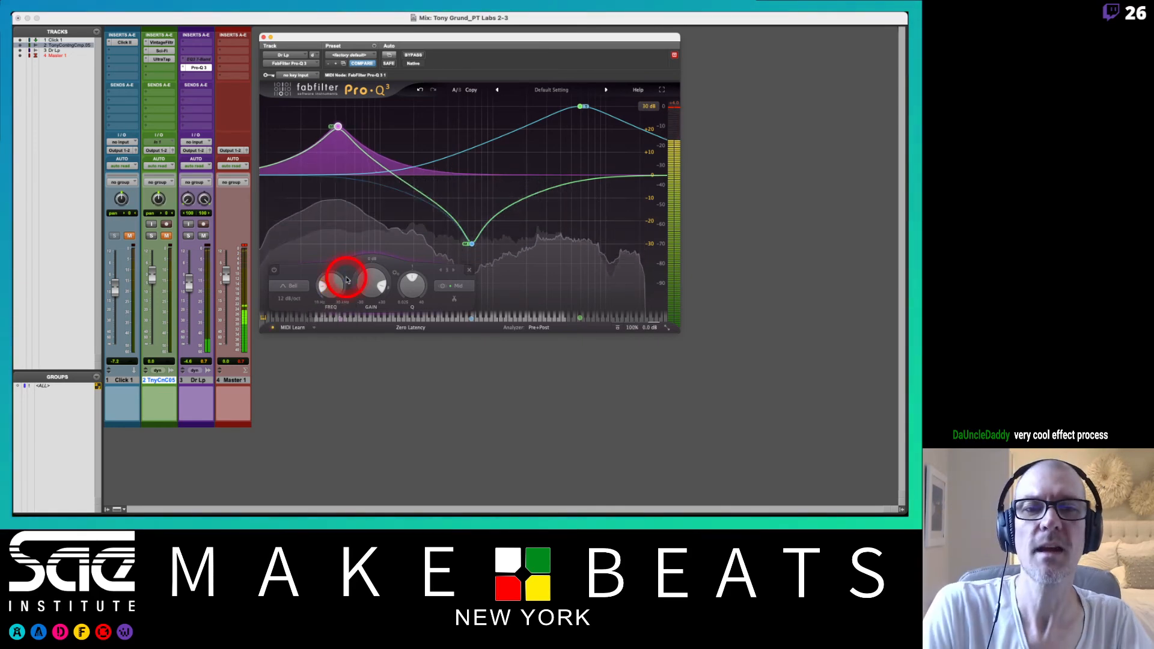
- Close the EQ, remove both EQ plug-ins from the Dr Lp inserts, and clear the master track's clip indicator
click(263, 37)
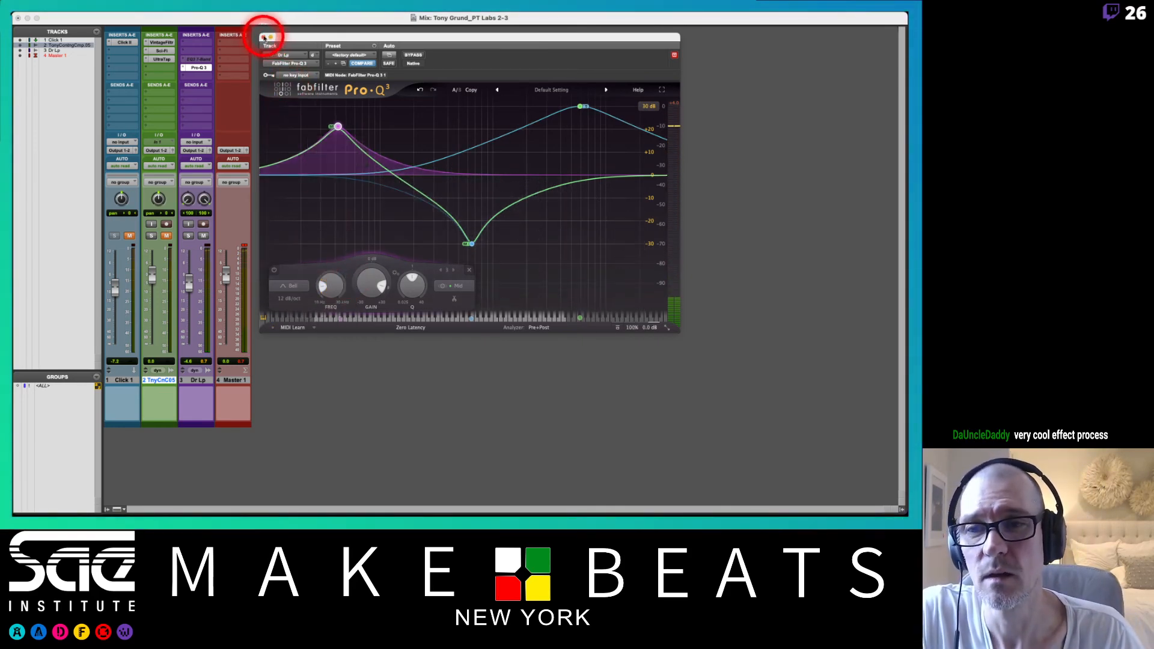
click(192, 71)
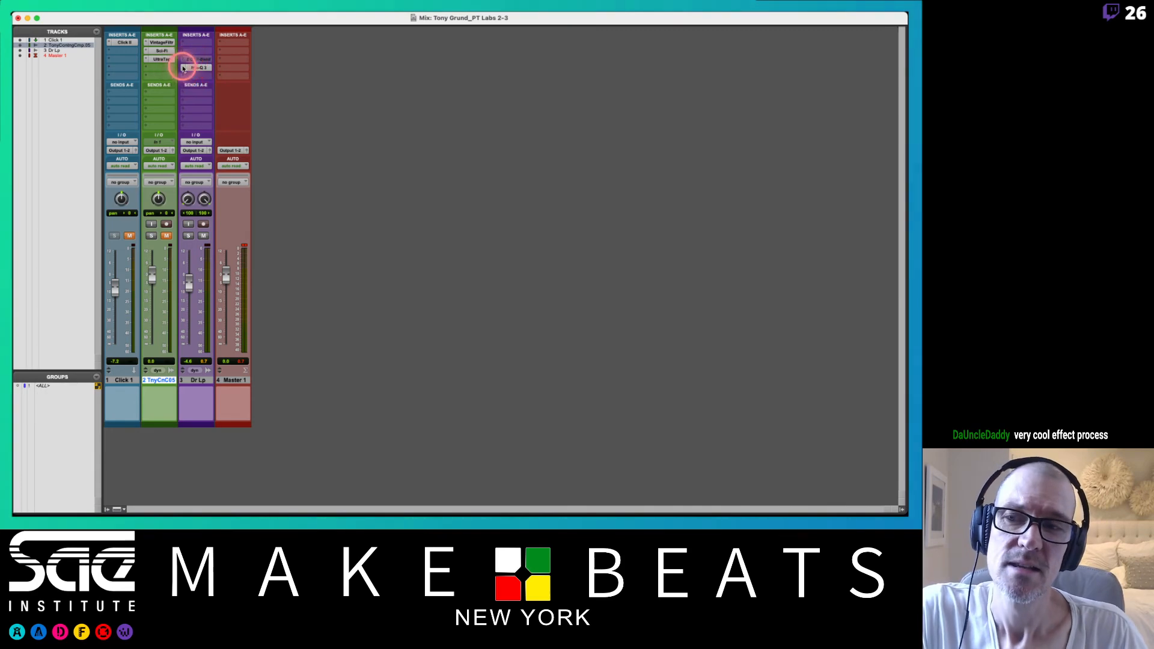
click(198, 41)
click(201, 37)
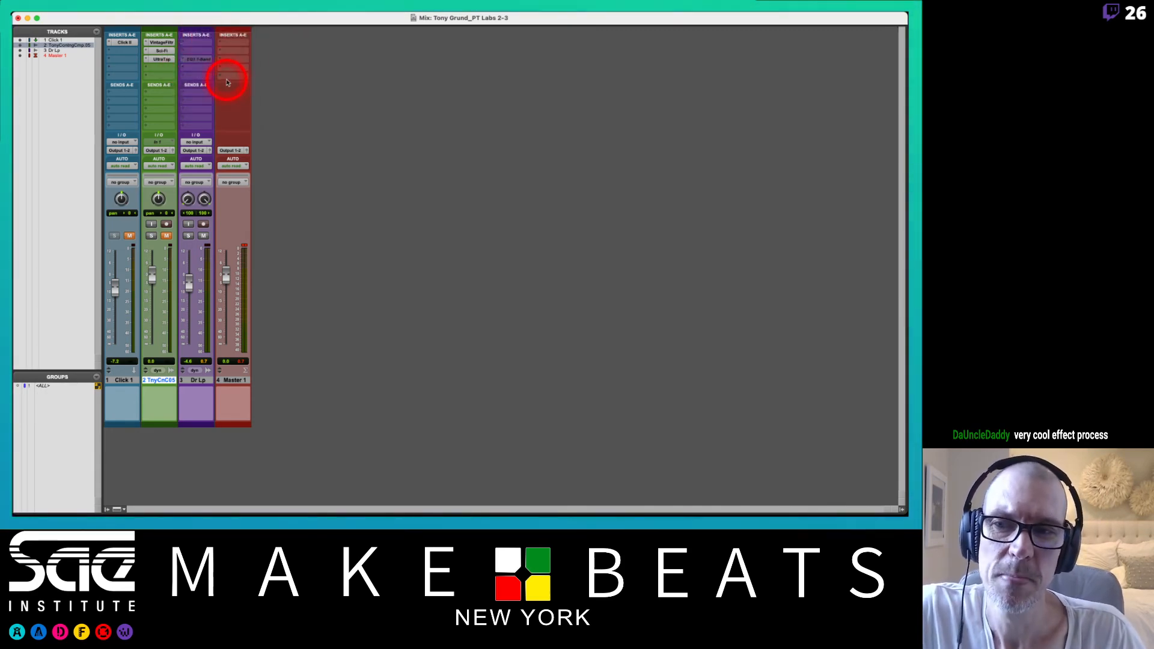
click(184, 63)
click(204, 23)
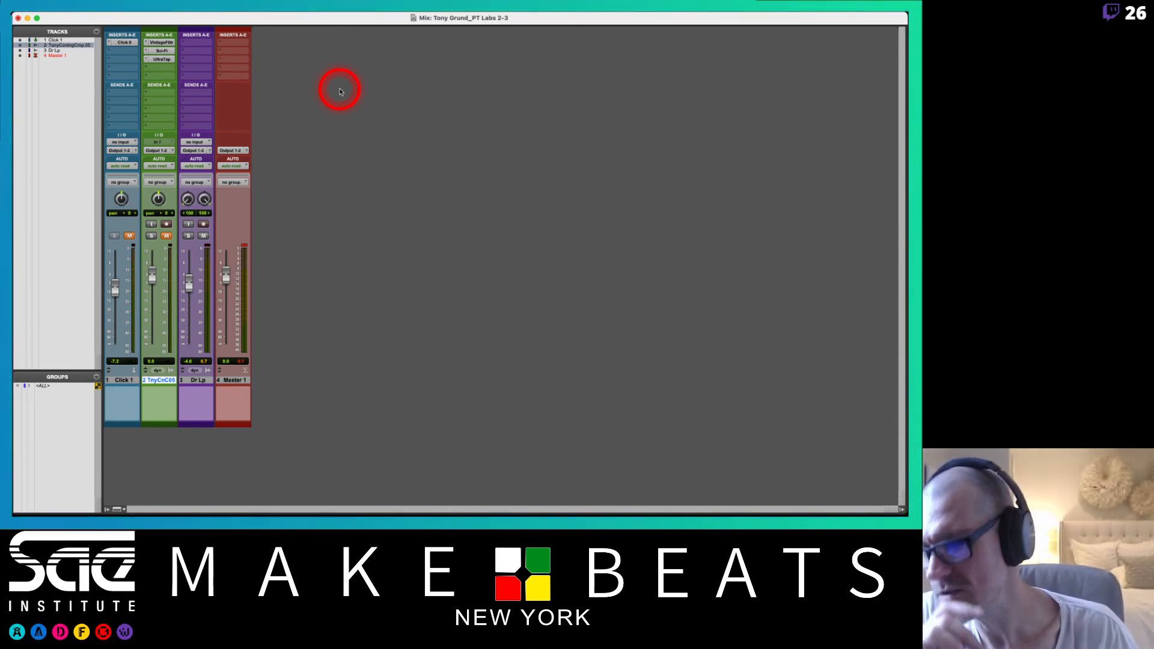
click(244, 245)
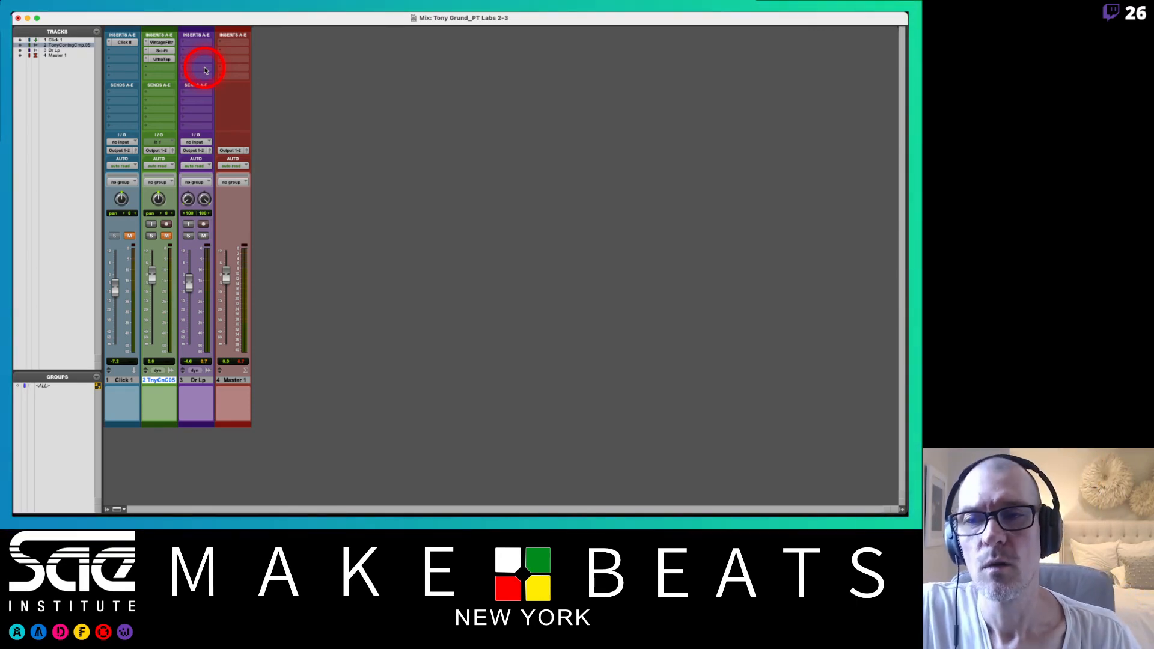
- Compare the multi-mono and multichannel plug-in lists for an empty Dr Lp insert, checking the Other category for Trim
click(204, 70)
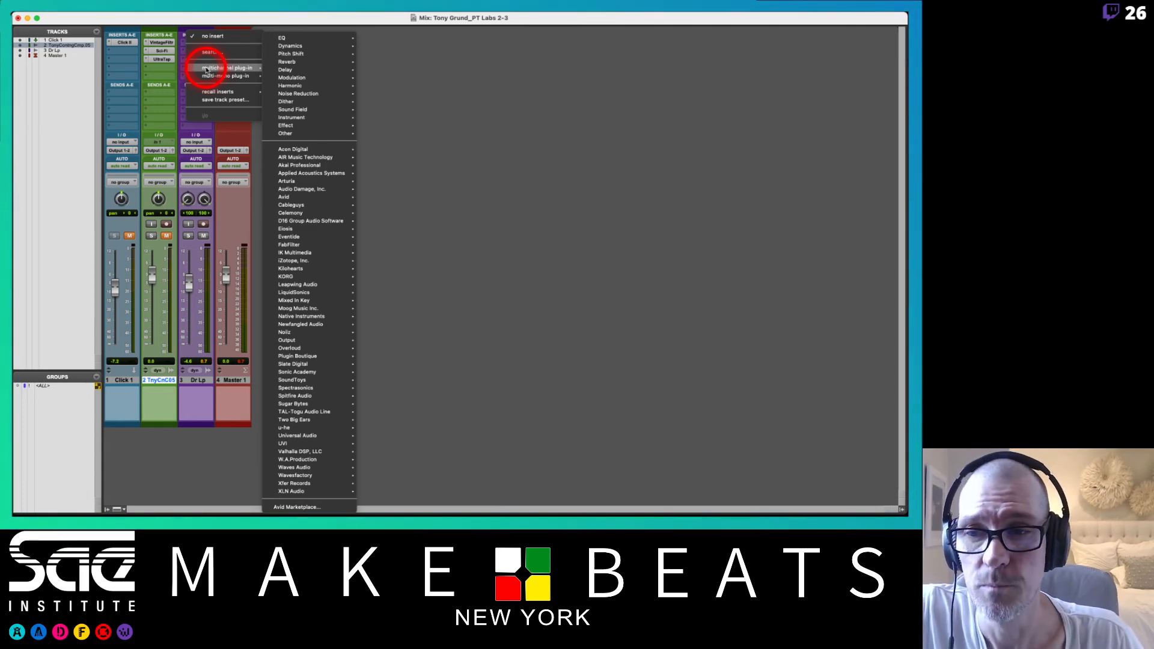
mouse_move(220, 76)
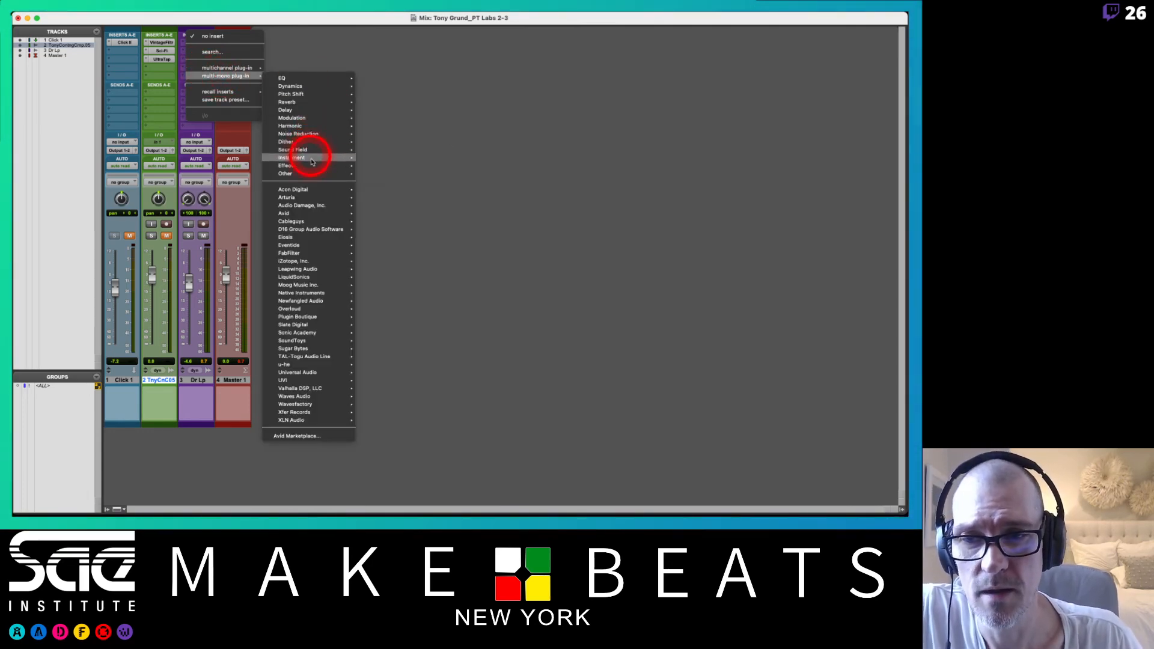
mouse_move(312, 173)
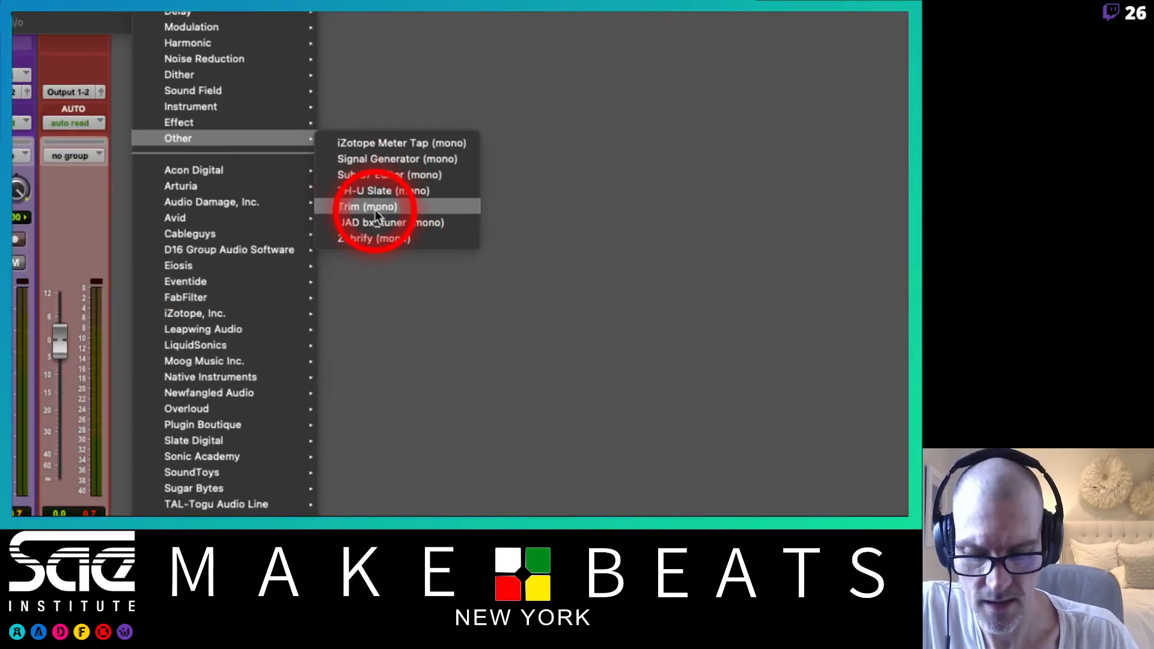
mouse_move(256, 67)
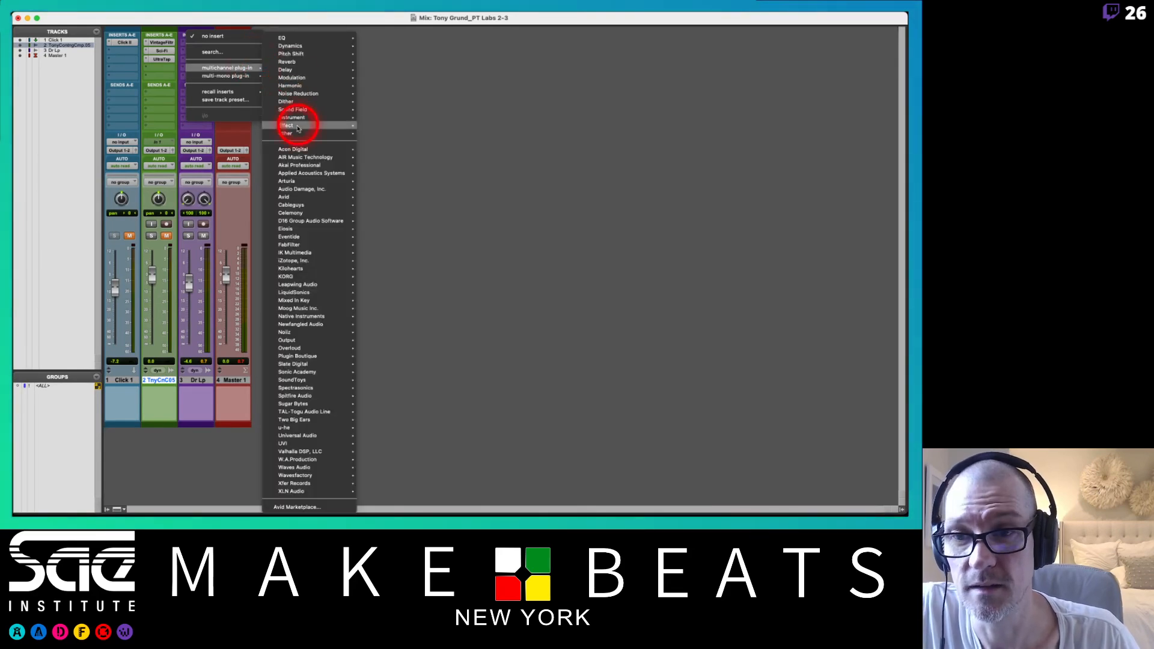
mouse_move(298, 135)
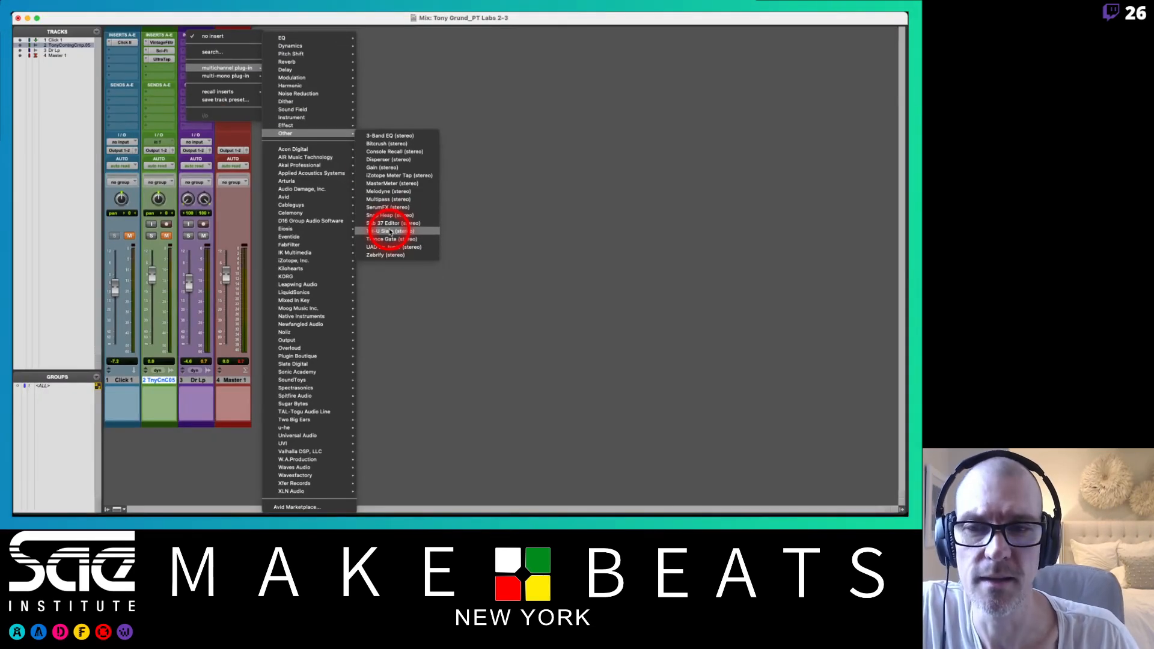
mouse_move(304, 125)
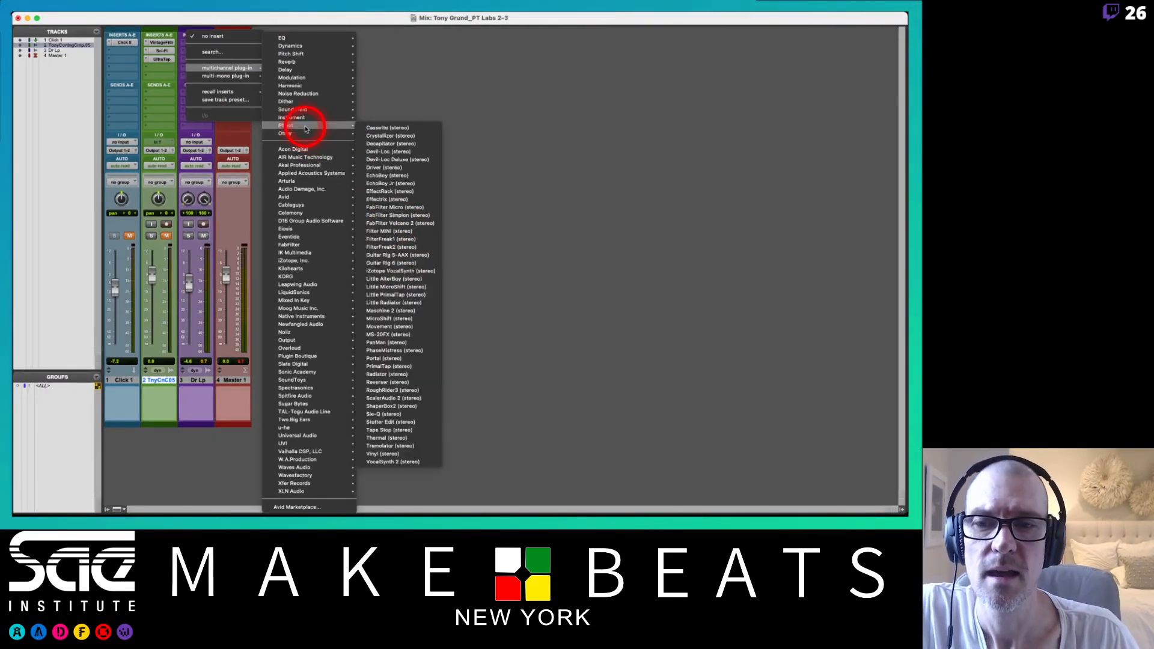
mouse_move(237, 76)
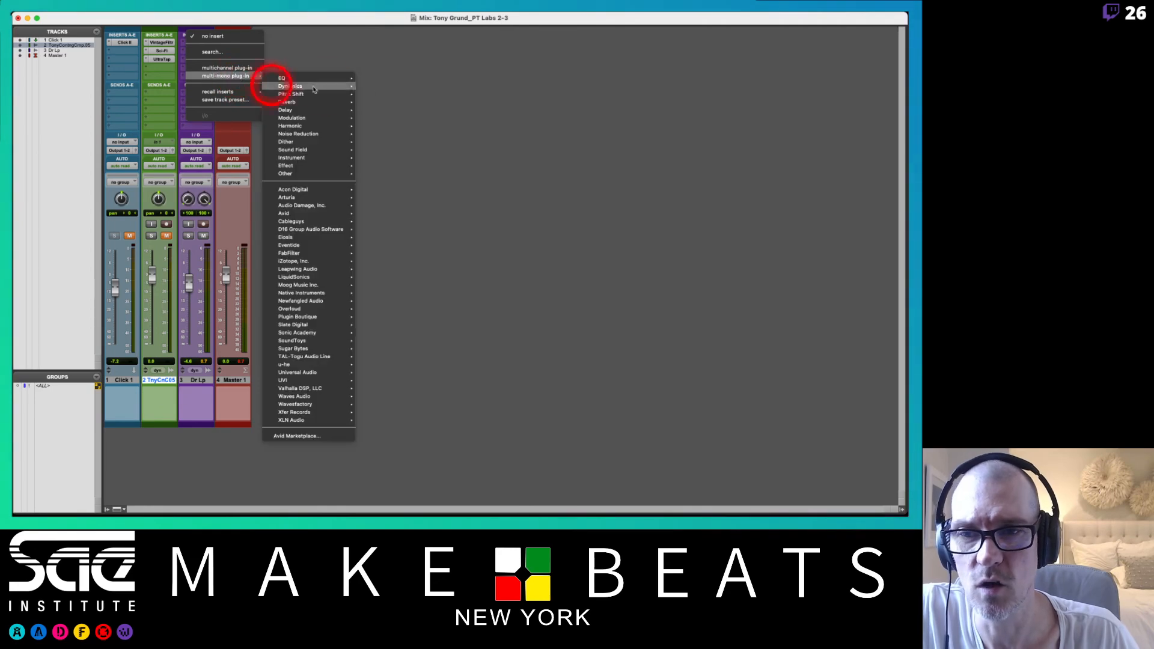
click(393, 51)
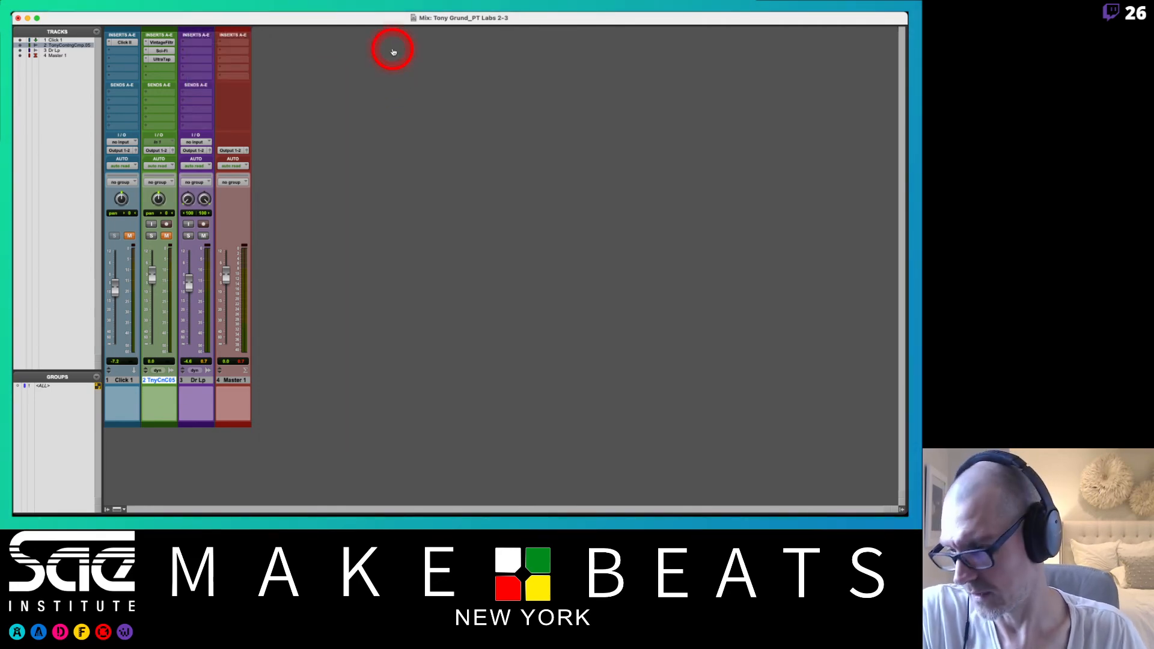
- Switch to the notes 08 PT Plugins-AudioSuite.pdf and find the PT Plugin Channels page
key(super+Tab)
key(Right)
key(Right)
key(Right)
key(Right)
key(Right)
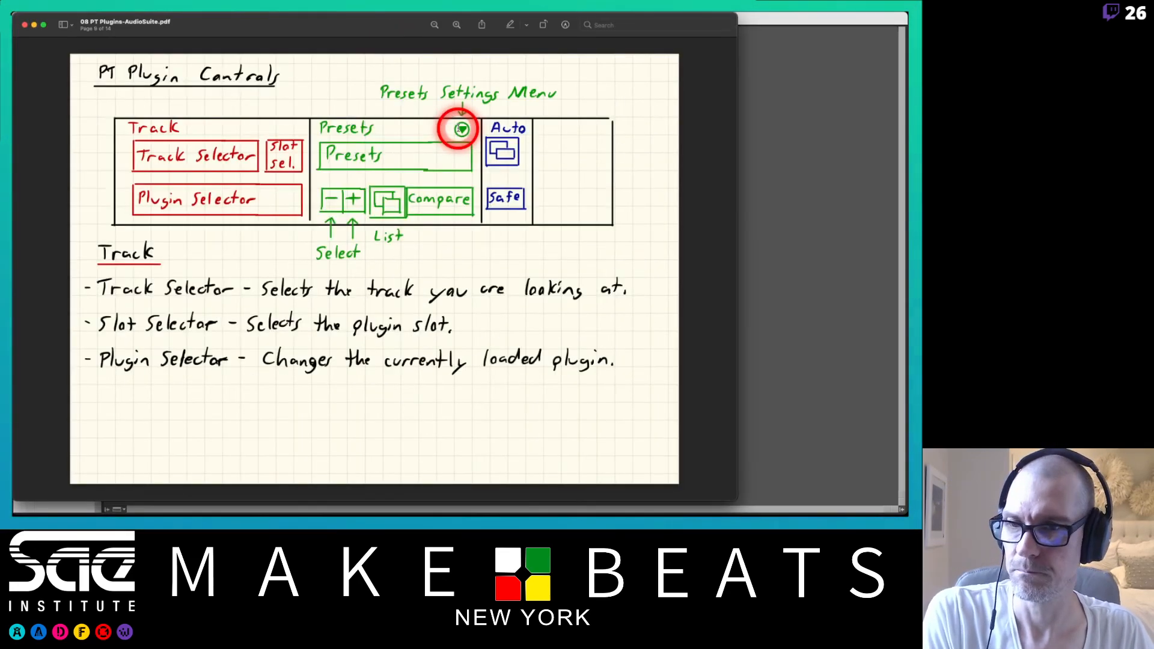
key(Right)
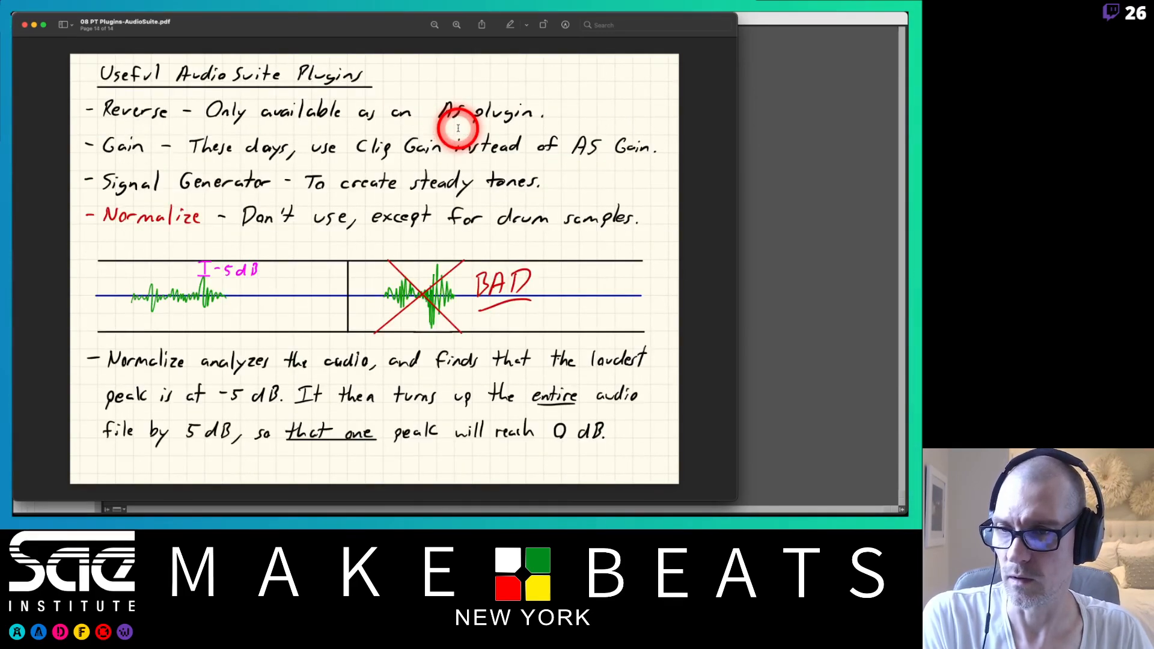
key(Left)
key(Left)
key(Left)
key(Right)
key(Left)
key(Left)
key(Left)
key(Left)
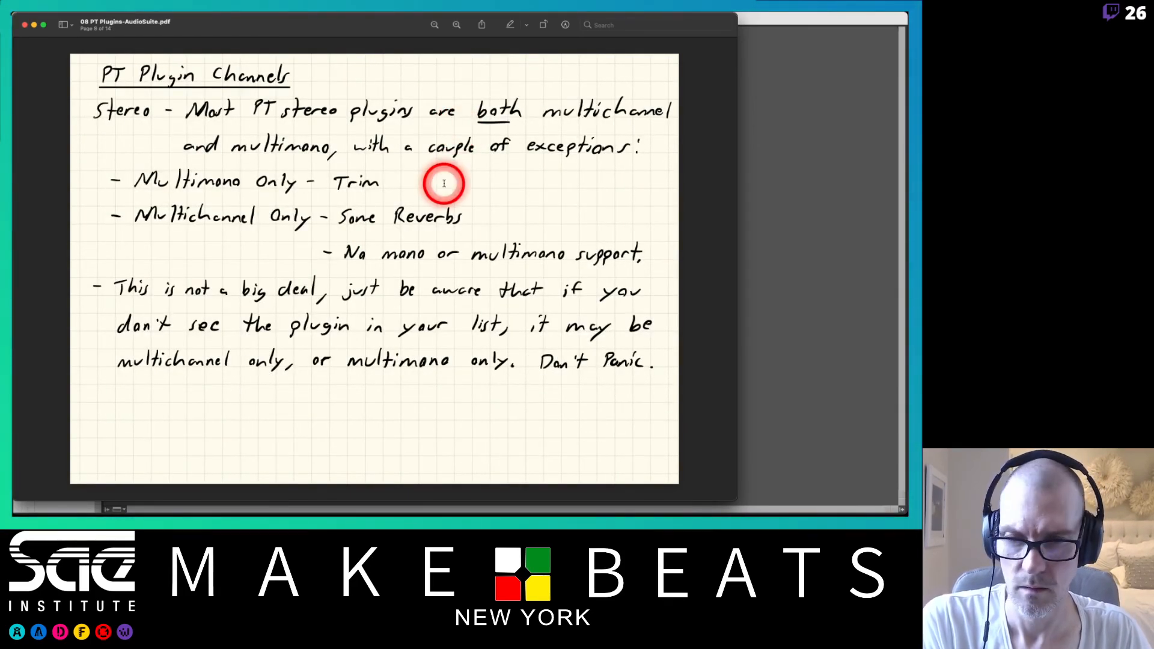
- Review the stereo track compatibility and plugin channels pages, ending on the PT Plugin Controls diagram
key(Left)
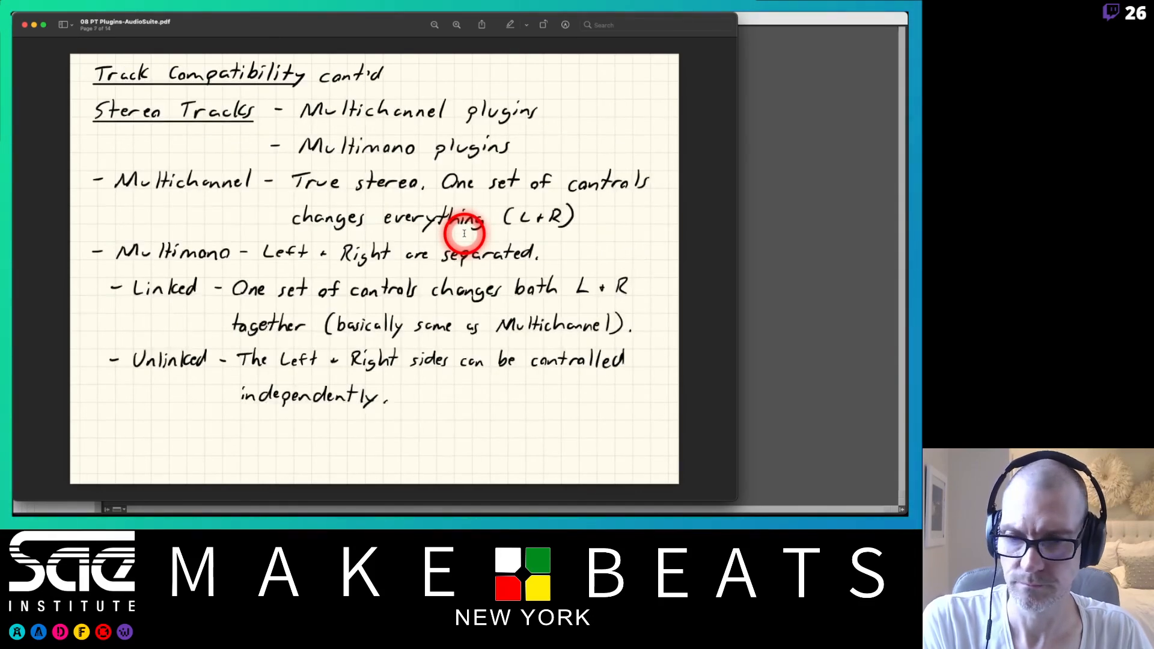
key(Right)
key(Right)
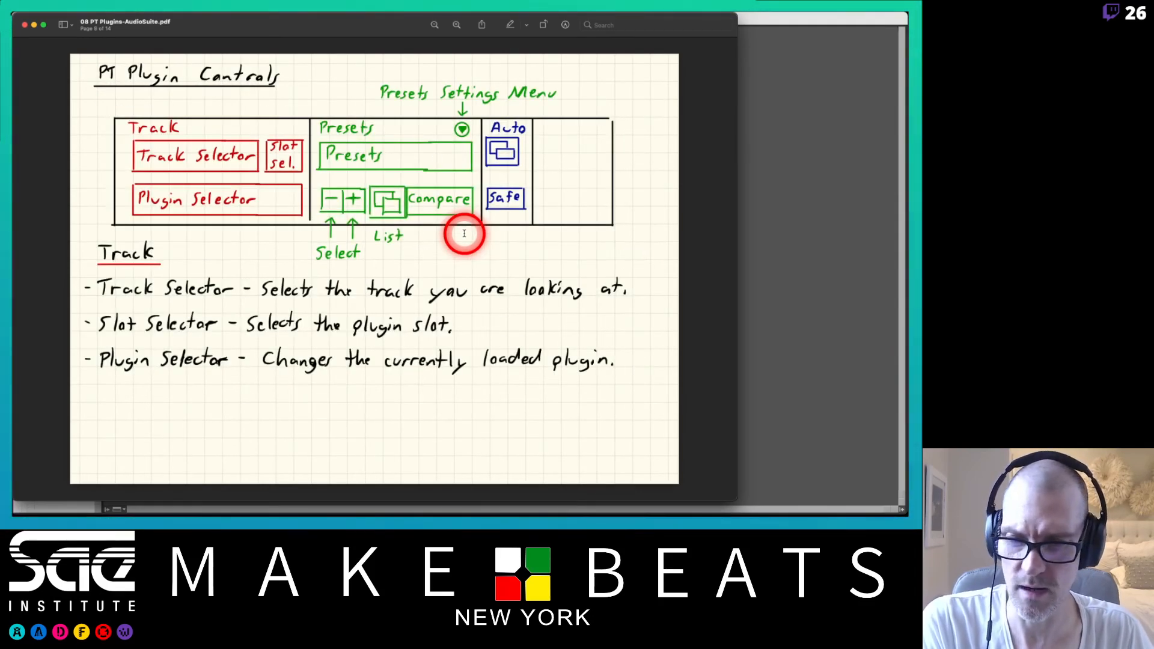
key(Left)
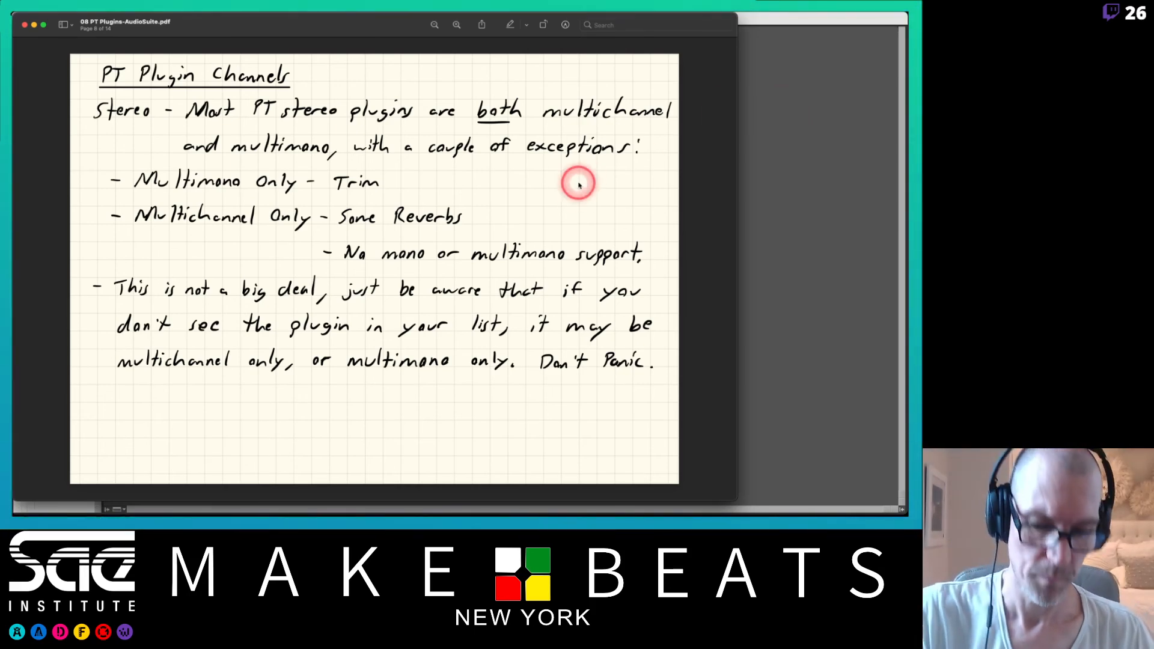
key(Right)
key(Right)
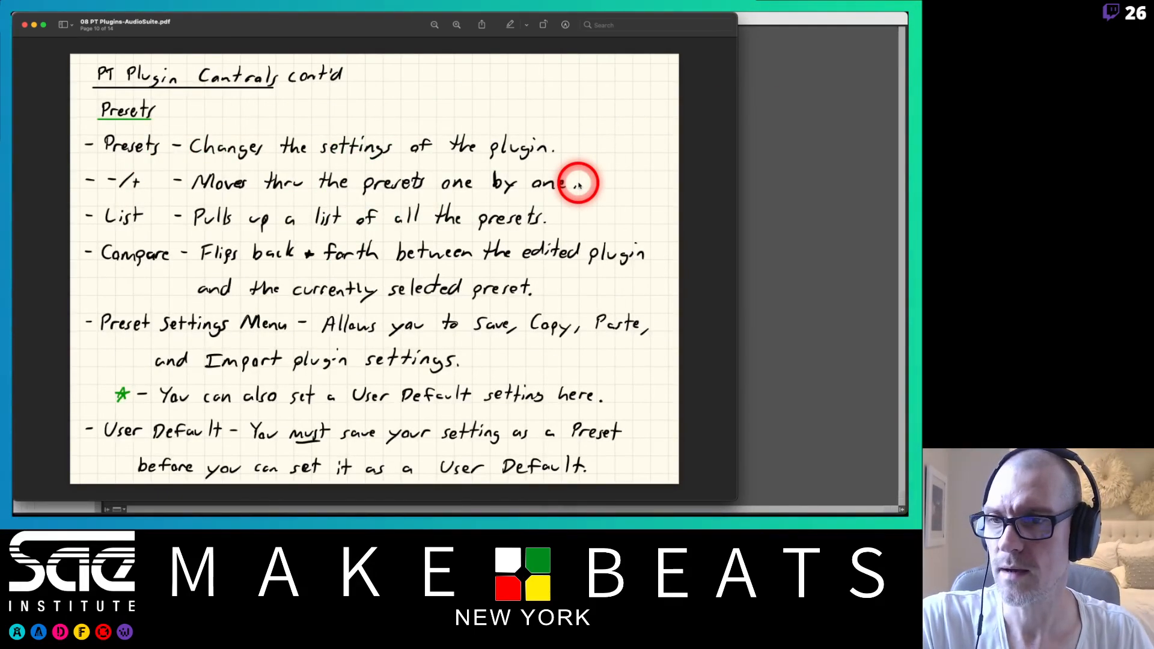
key(Left)
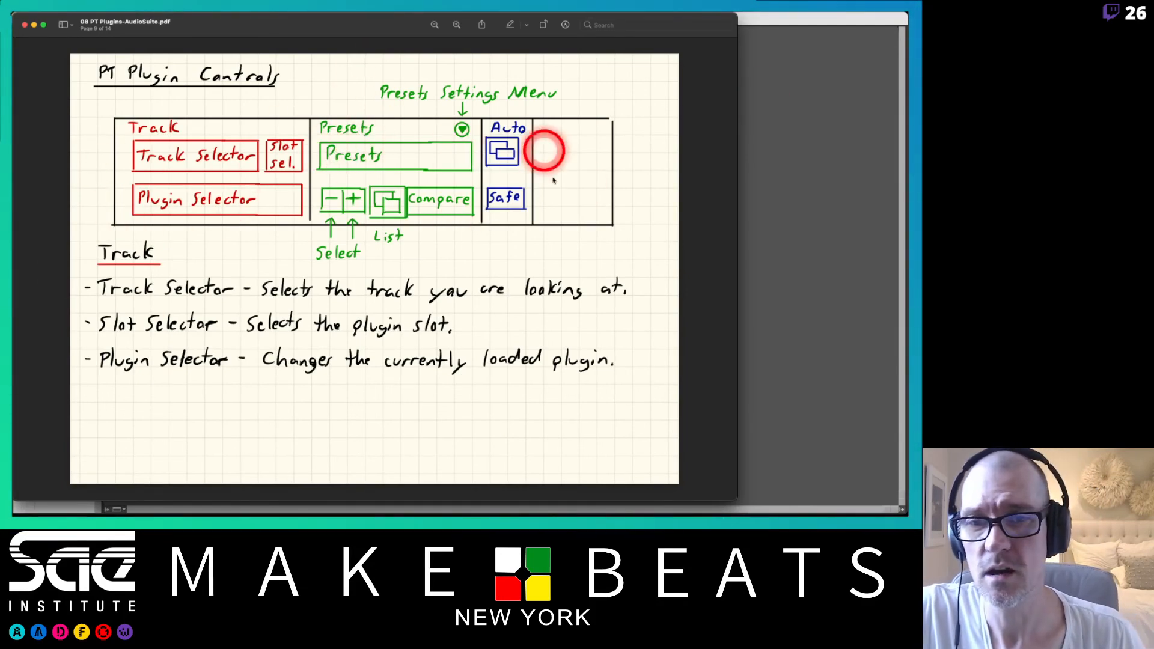
- Switch to Pro Tools, open the green audio track's UltraTap, and centre its window to compare with the PDF's plugin controls diagram
click(800, 175)
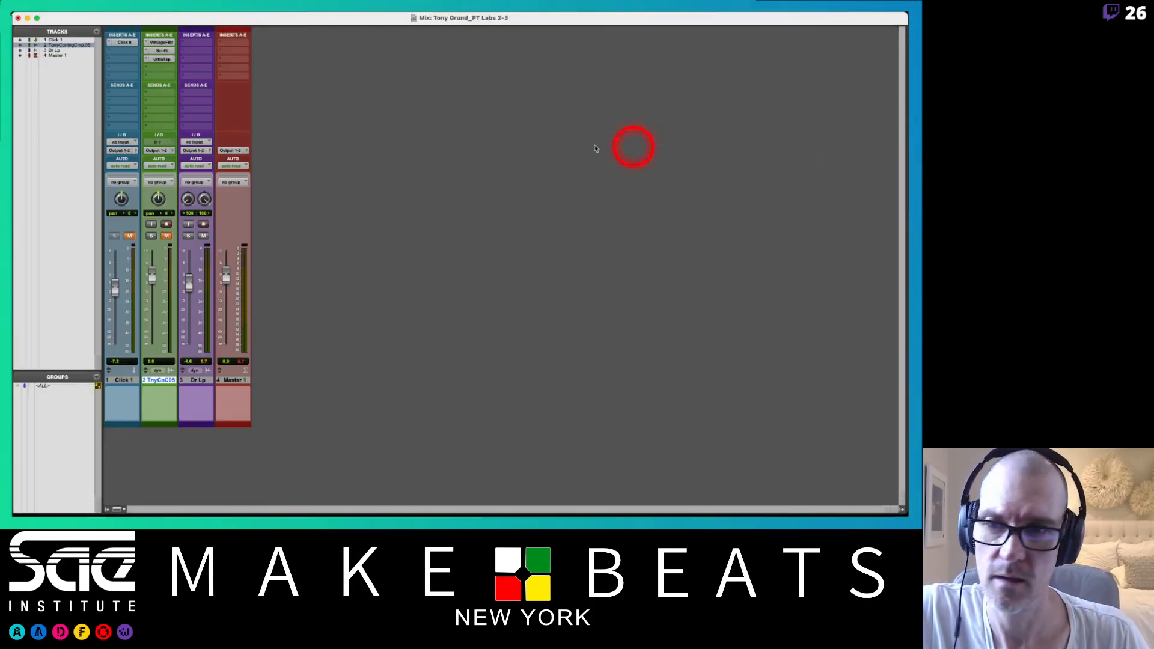
click(162, 59)
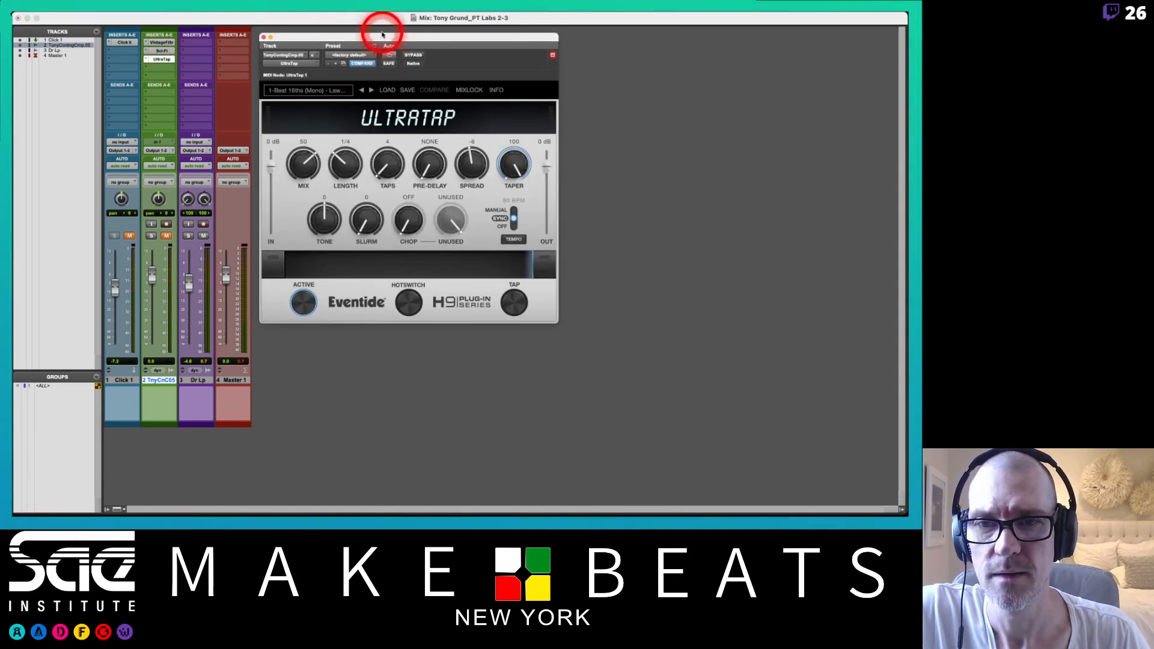
drag(383, 40, 560, 95)
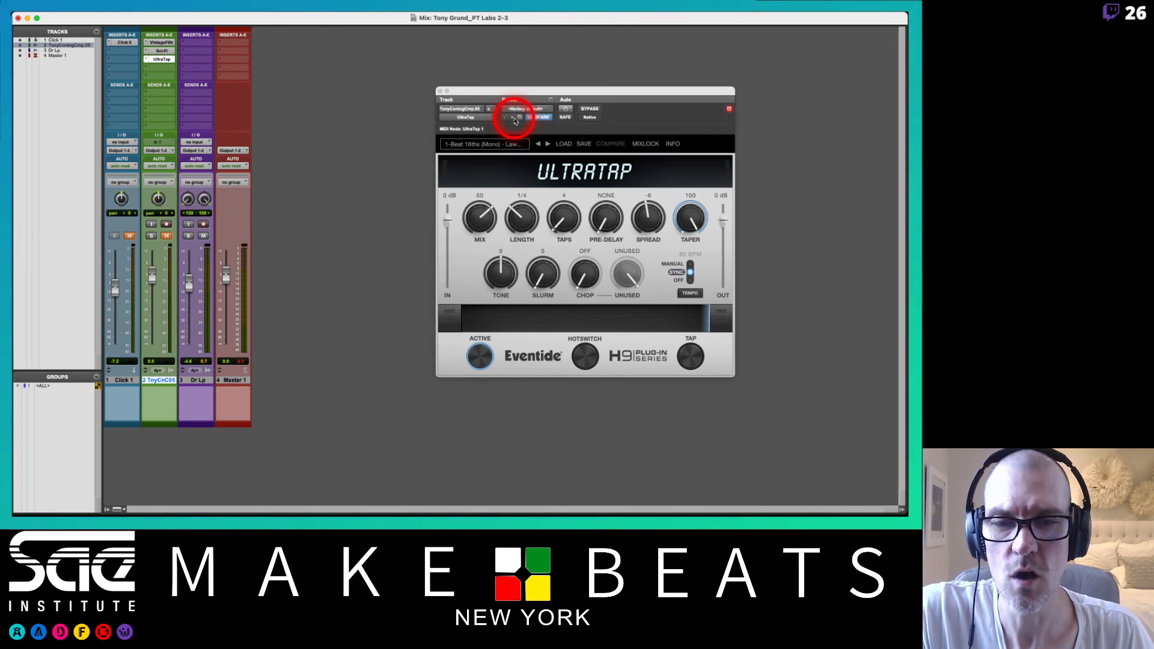
key(super+Tab)
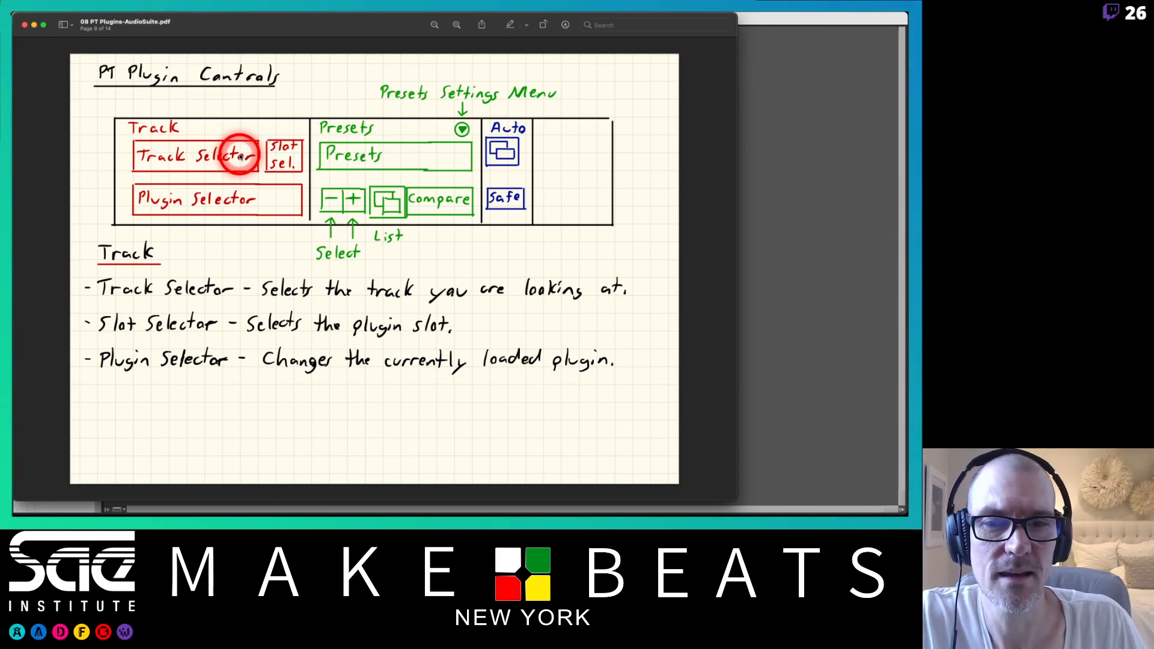
click(759, 118)
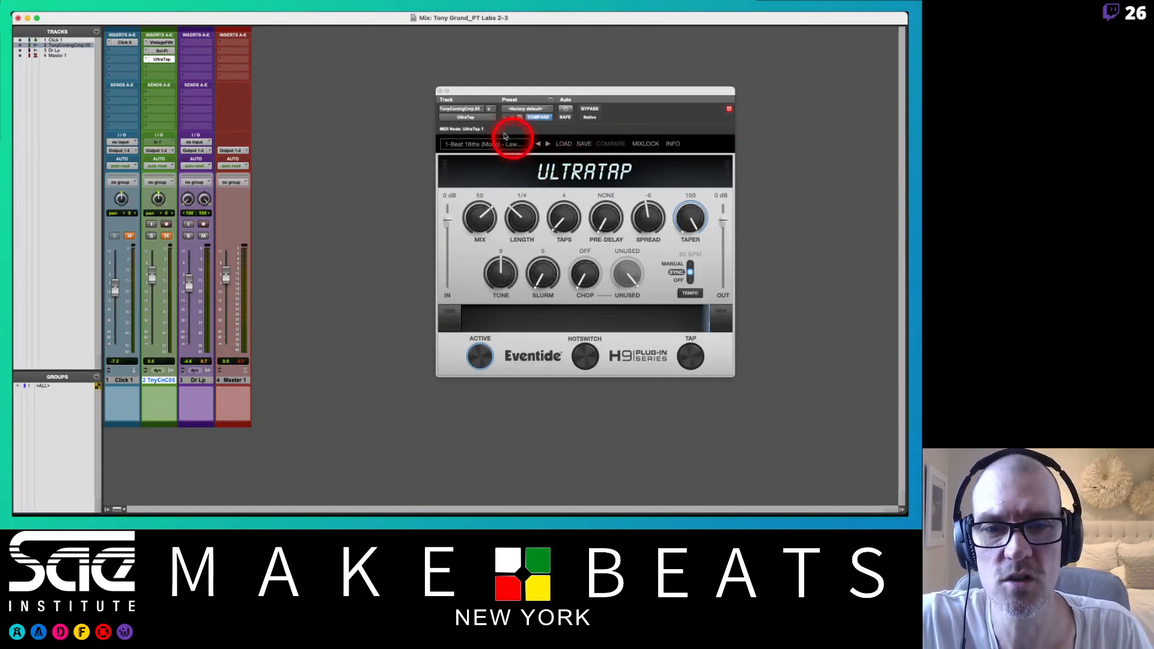
- Switch the plug-in window to insert b (Sci-Fi), and cycle through the green audio track's three inserts, ending on UltraTap
click(490, 109)
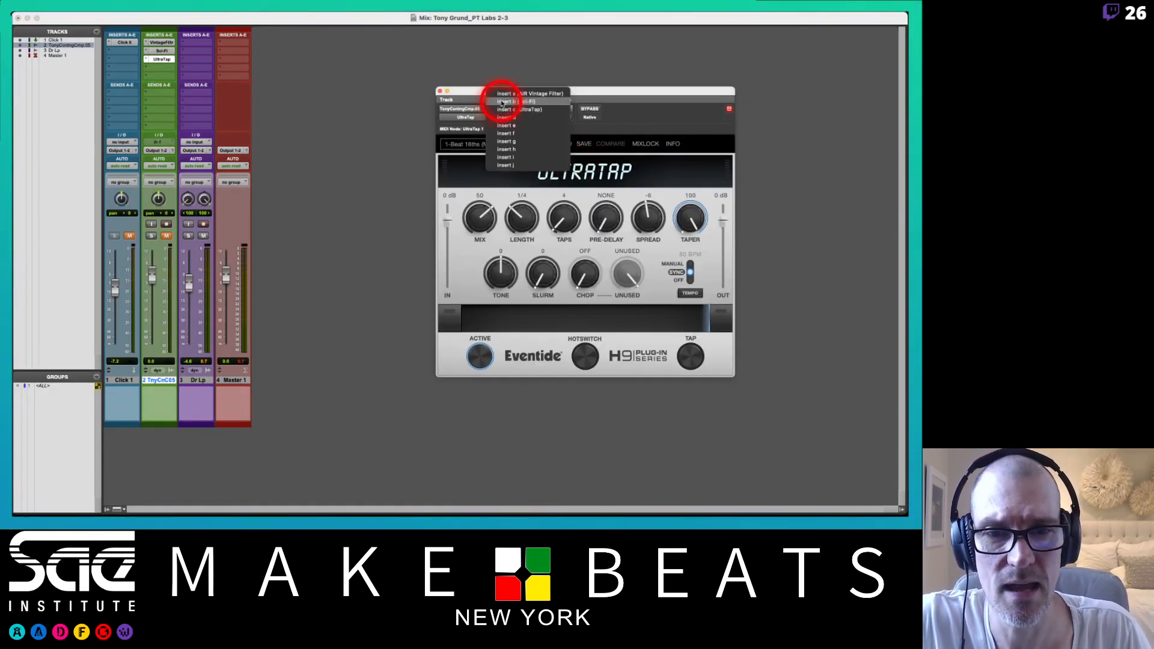
click(503, 102)
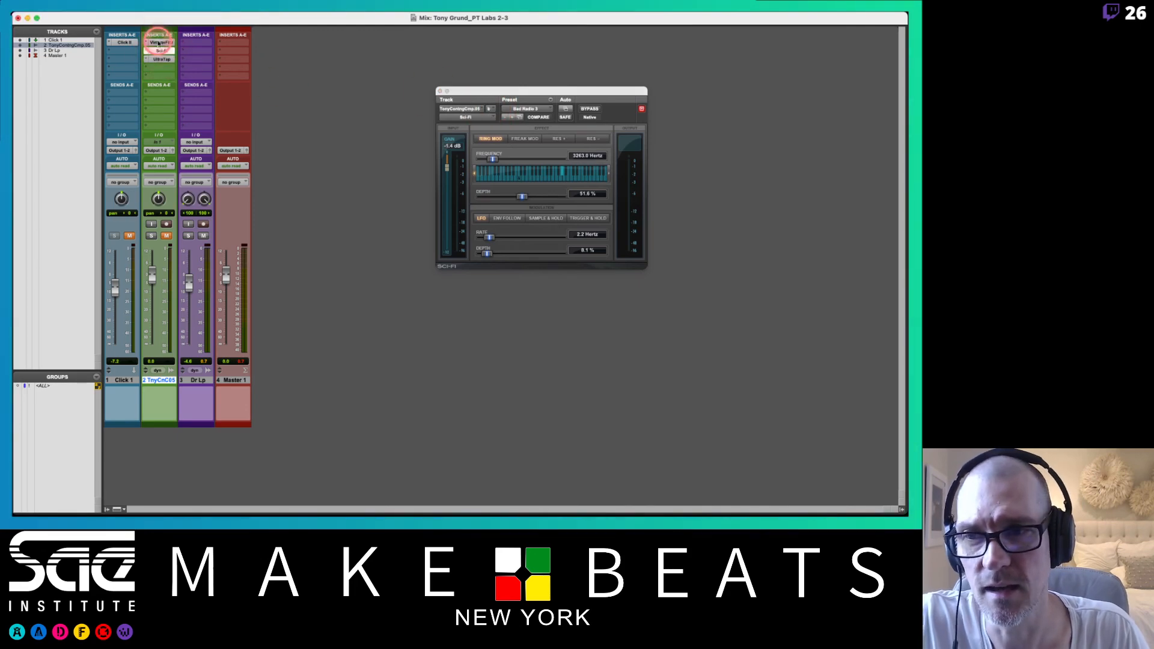
click(159, 42)
click(160, 50)
click(161, 58)
- Use the slot selector to show insert a (AIR Vintage Filter) and return to insert c (UltraTap)
click(473, 110)
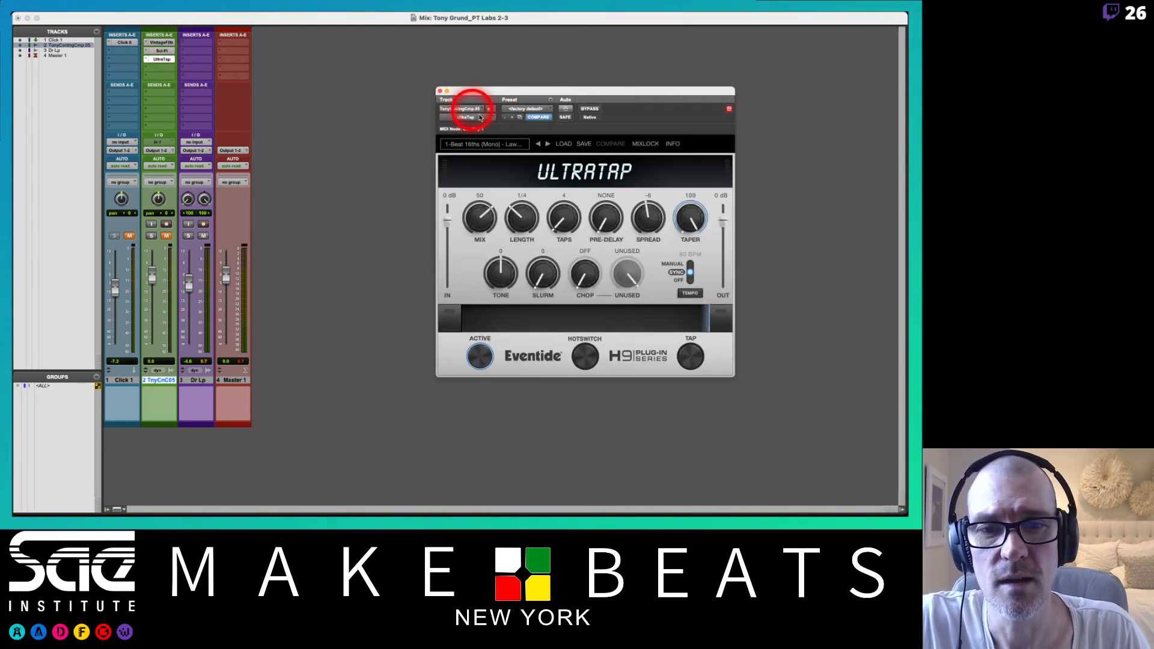
click(490, 109)
click(494, 109)
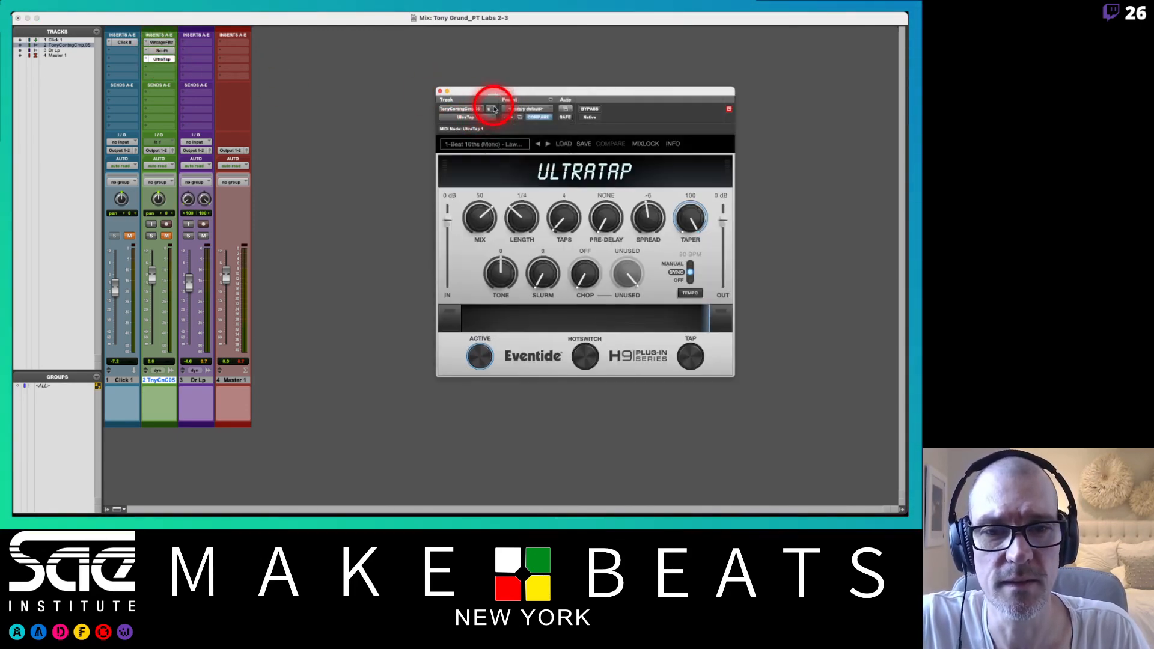
click(491, 109)
click(487, 102)
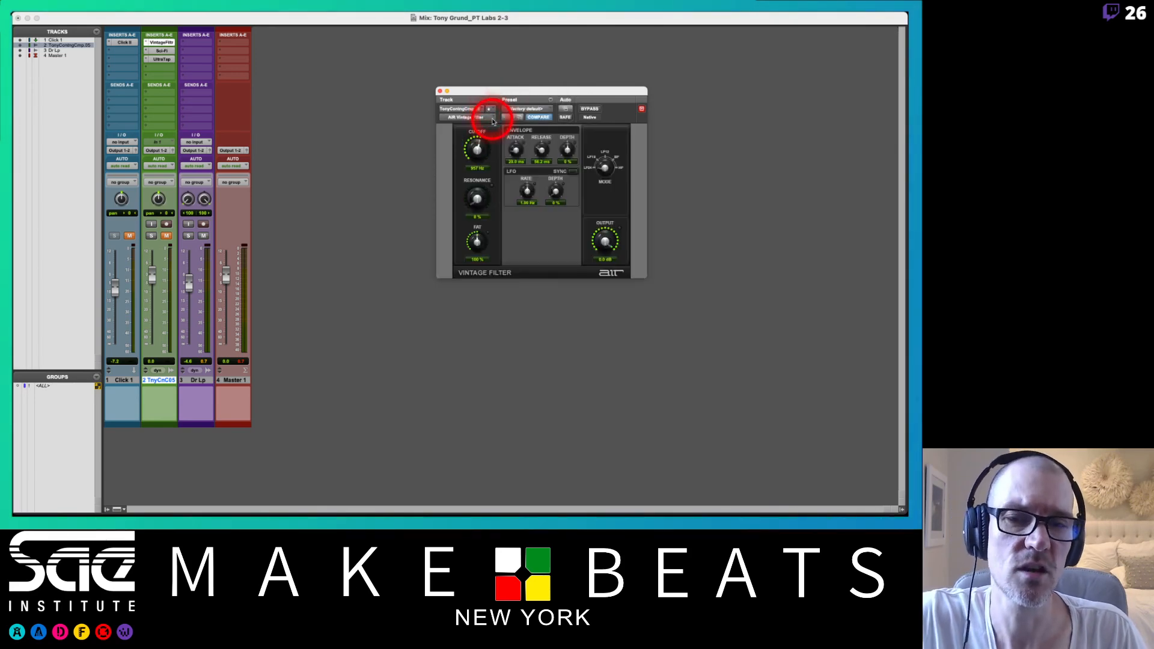
click(491, 109)
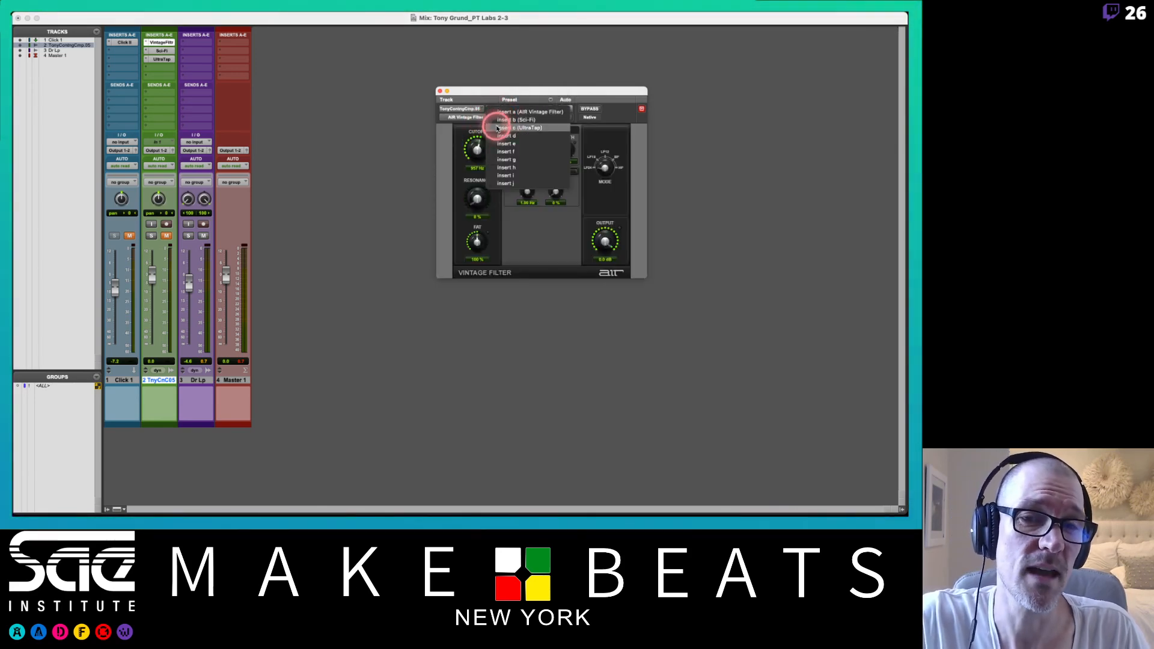
click(498, 128)
- Check the Plugin Selector in the PDF's controls diagram, and view the corresponding plug-in list in Pro Tools' UltraTap window without replacing it
key(super+Tab)
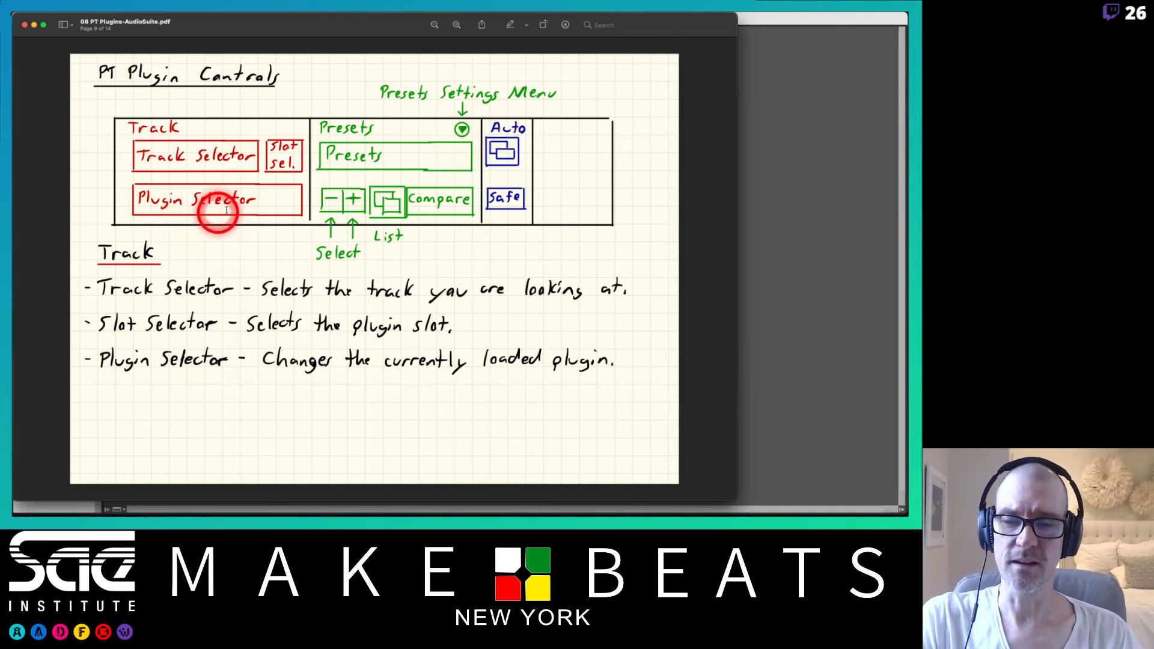
key(super+Tab)
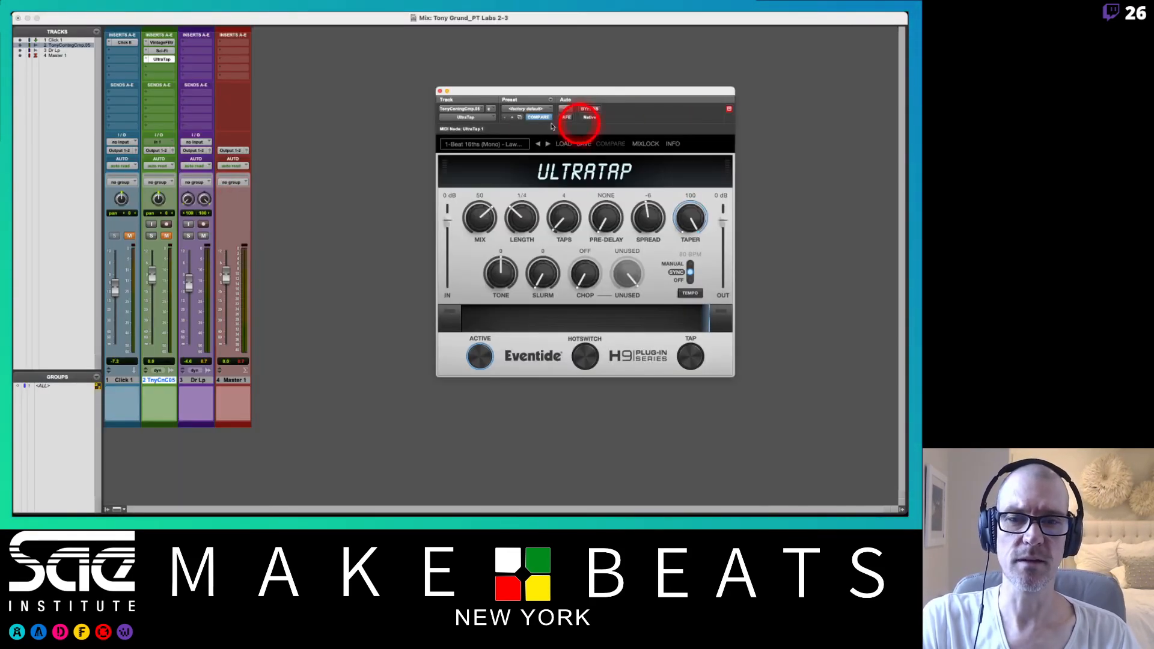
click(481, 118)
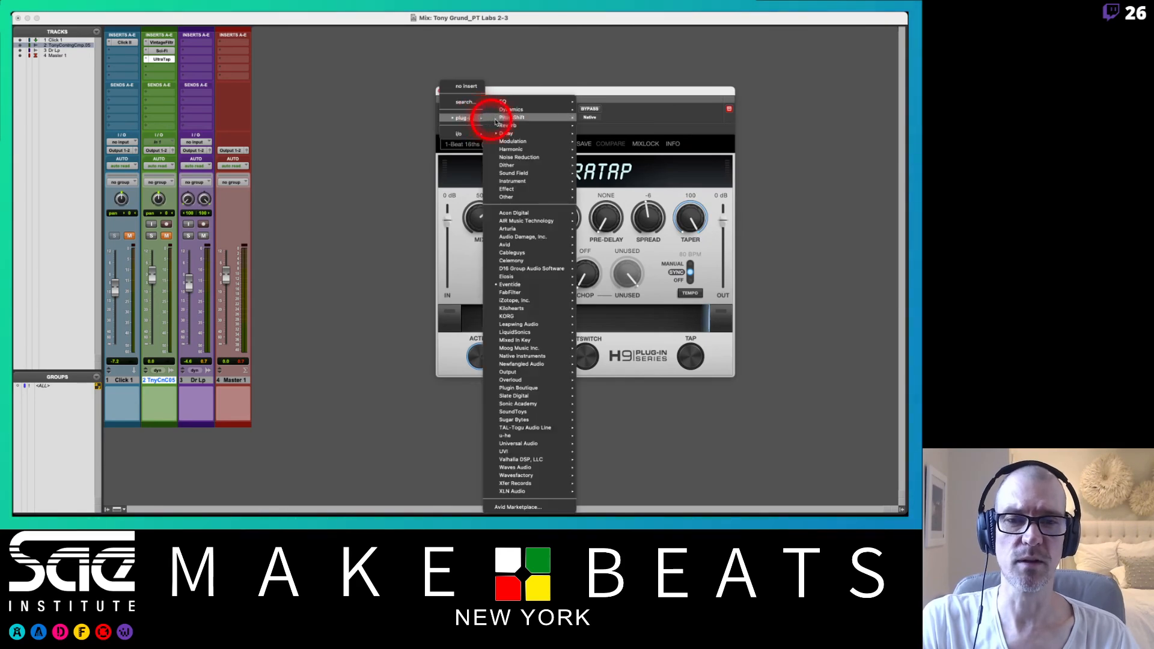
click(594, 95)
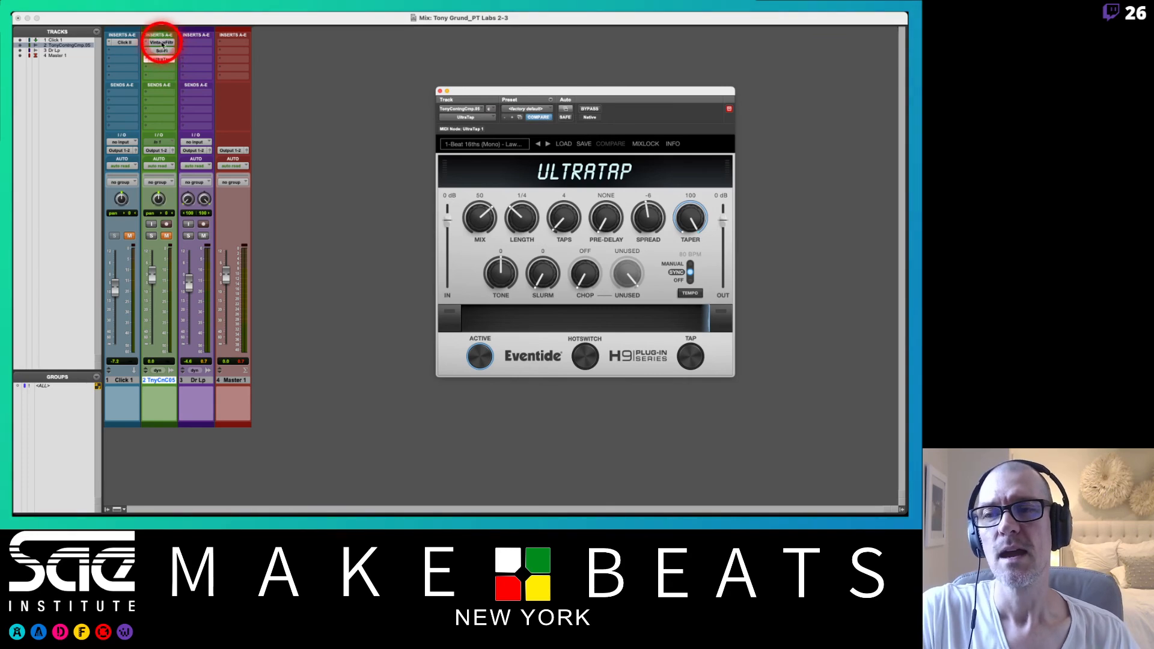
- Open the green audio track's AIR Vintage Filter in its own window and arrange it beside UltraTap
click(162, 43)
drag(175, 21, 429, 52)
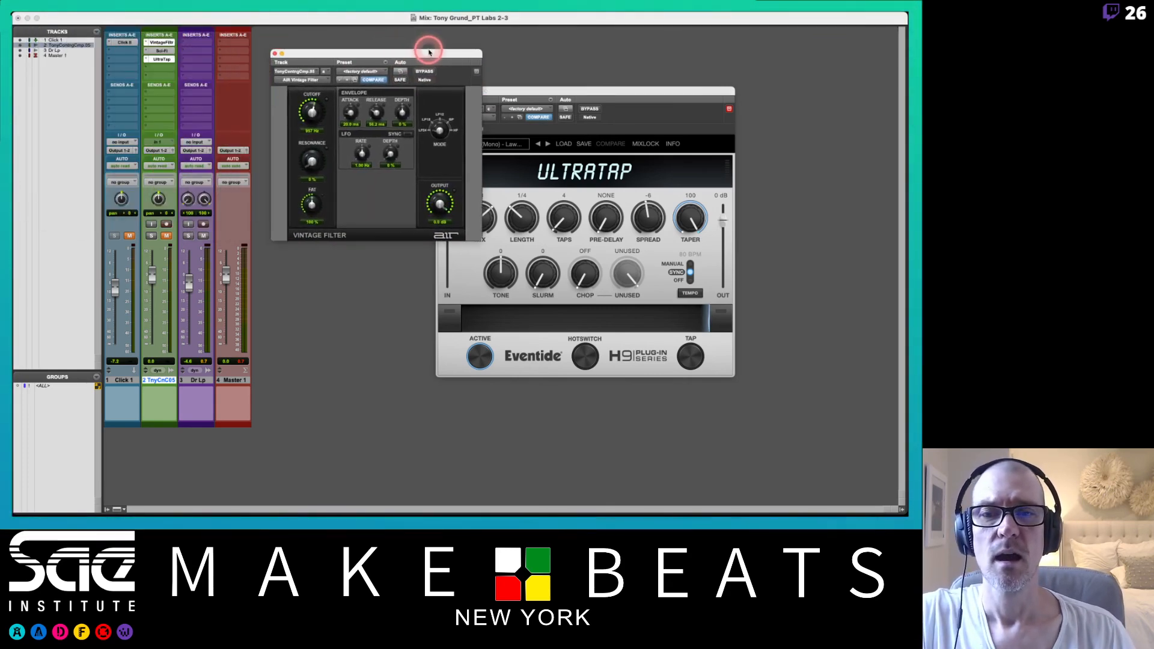
drag(570, 90, 613, 54)
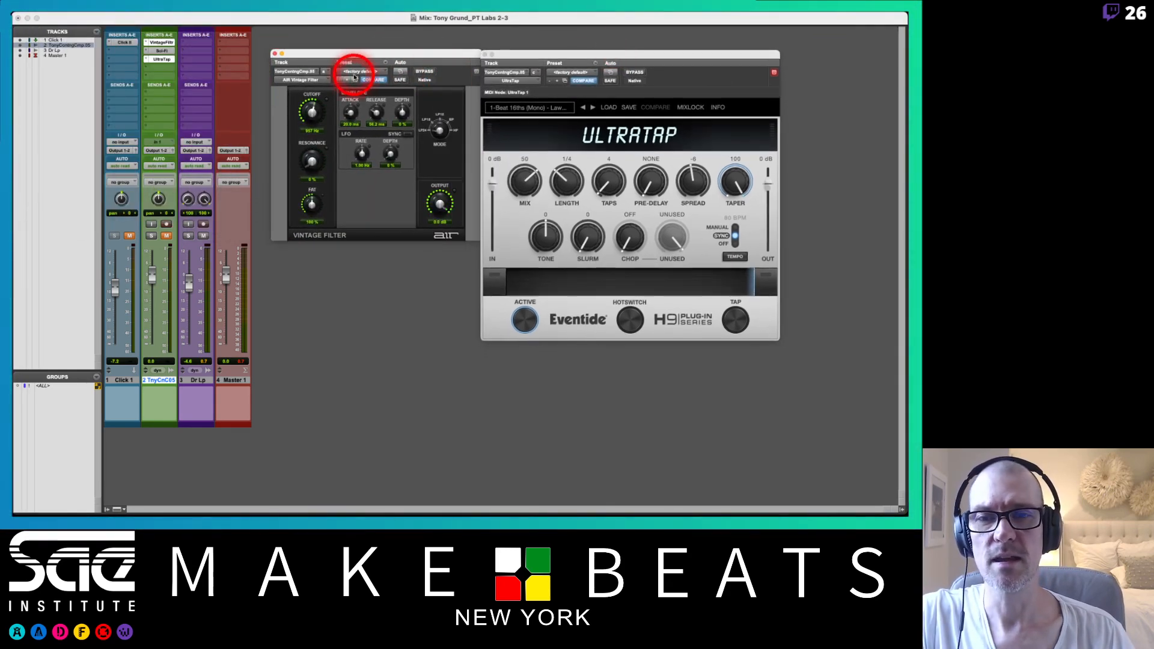
- View and cancel the AIR Vintage Filter preset list, and step through its presets to 06 More Fatness
click(352, 80)
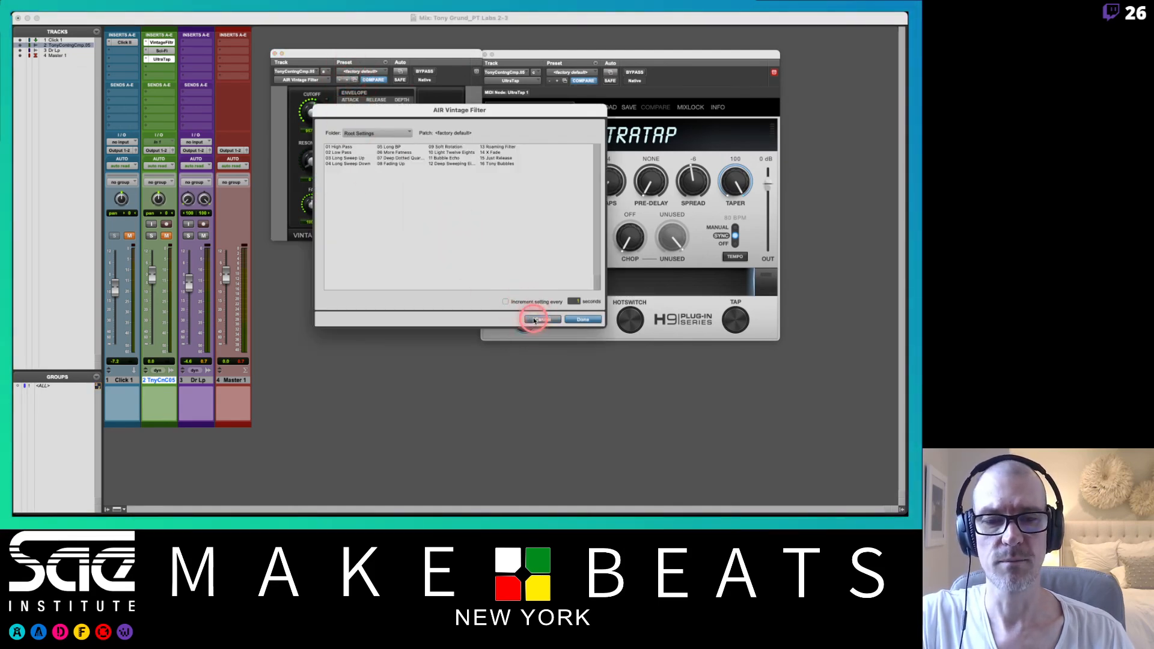
click(541, 319)
click(347, 82)
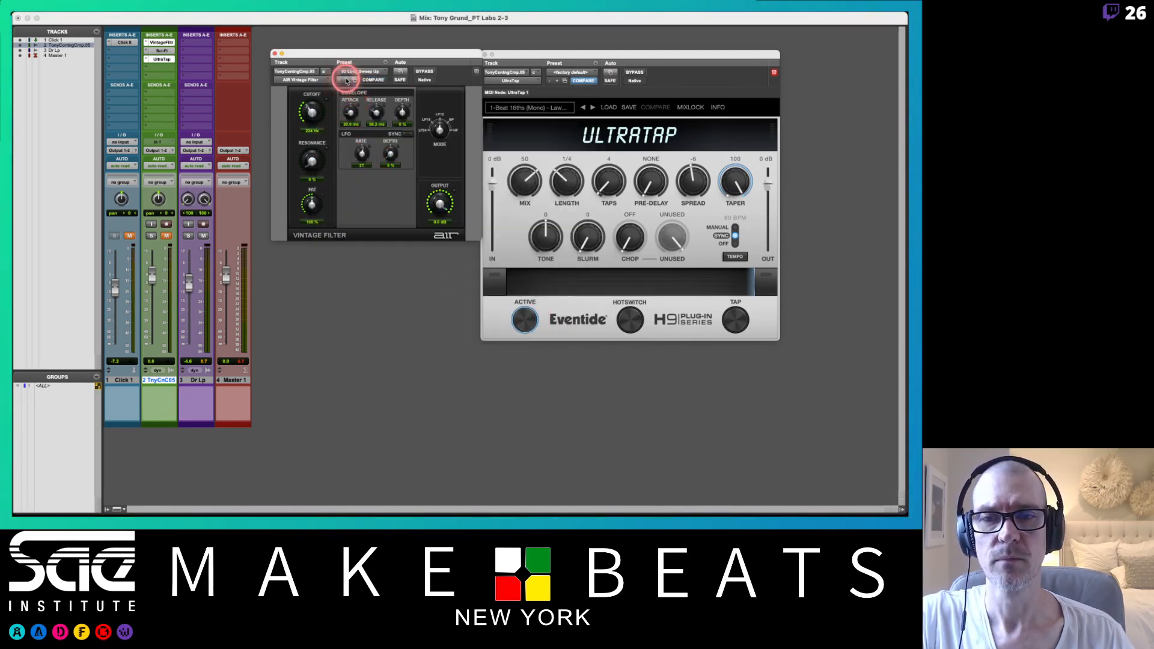
click(347, 80)
click(347, 80)
click(347, 80)
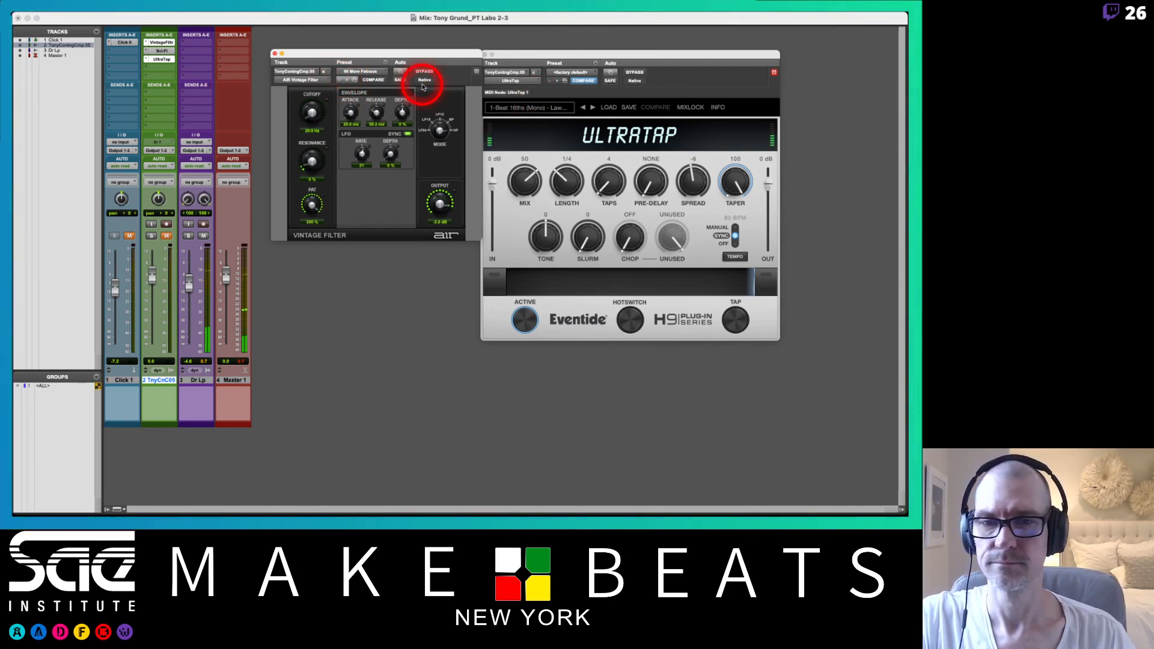
- Unmute the green audio track and mute Dr Lp, restart playback, and bypass UltraTap
key(space)
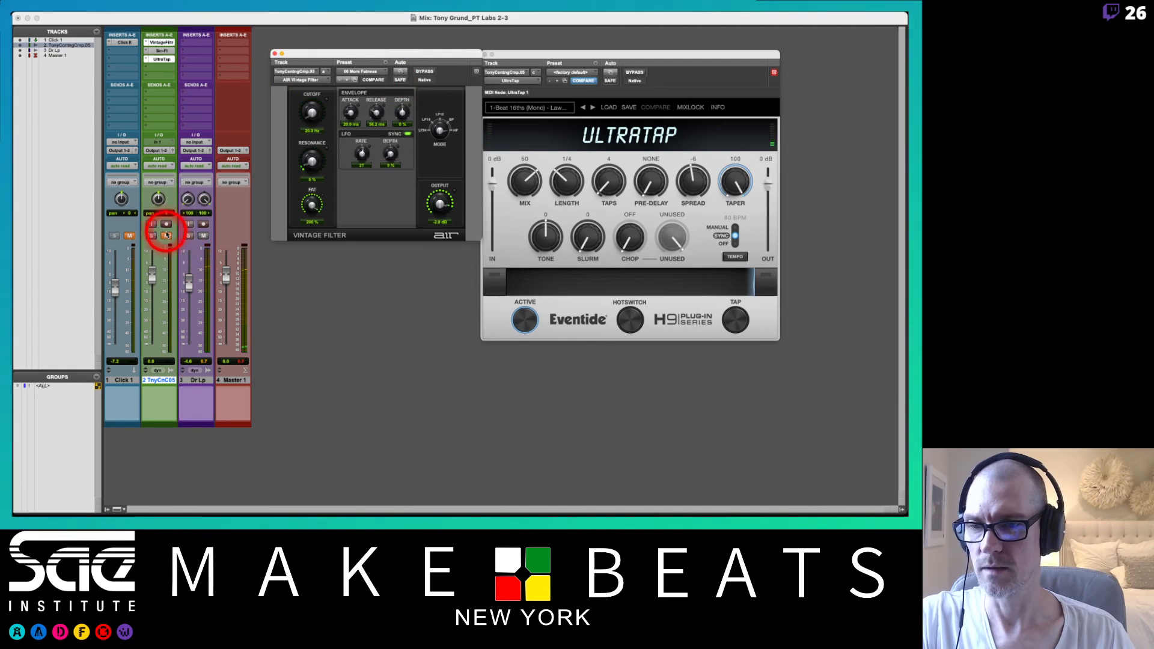
click(167, 236)
click(204, 236)
key(space)
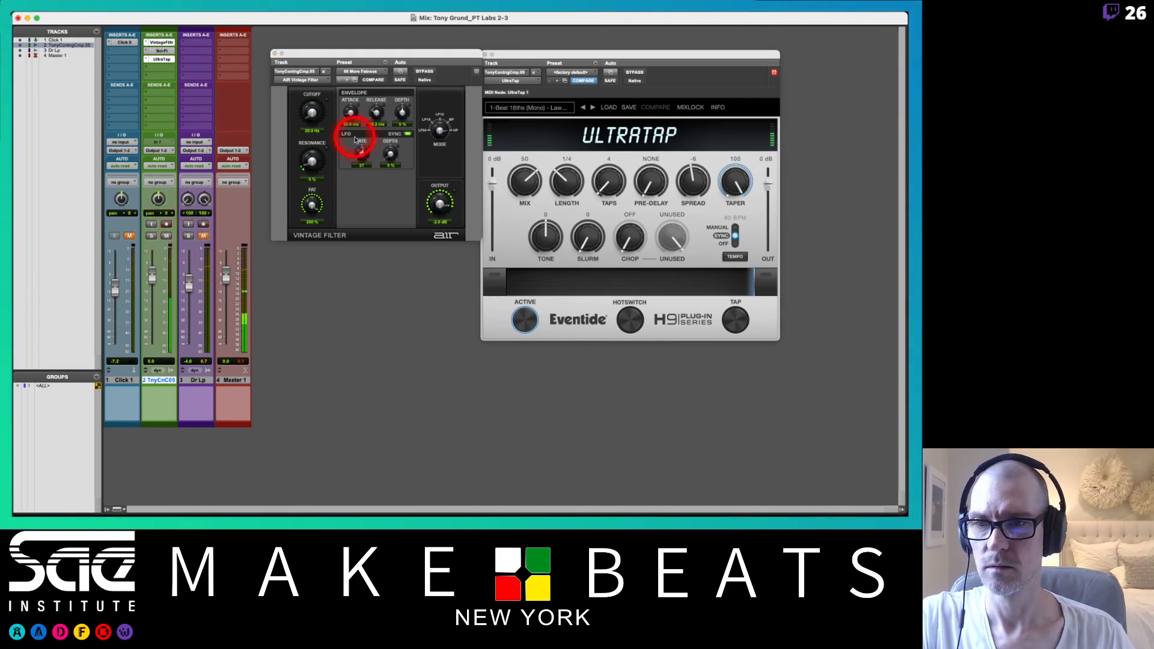
click(629, 73)
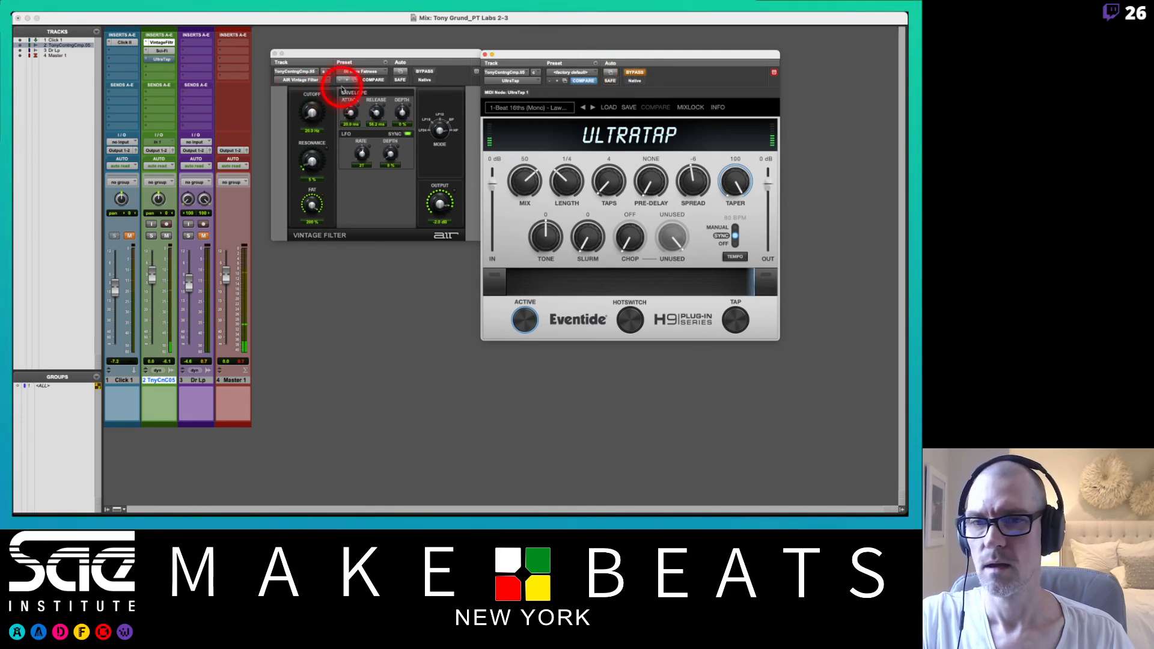
- Audition the AIR Vintage Filter presets one by one during playback, stepping forward to 12 Deep Sweeping Engine
click(348, 81)
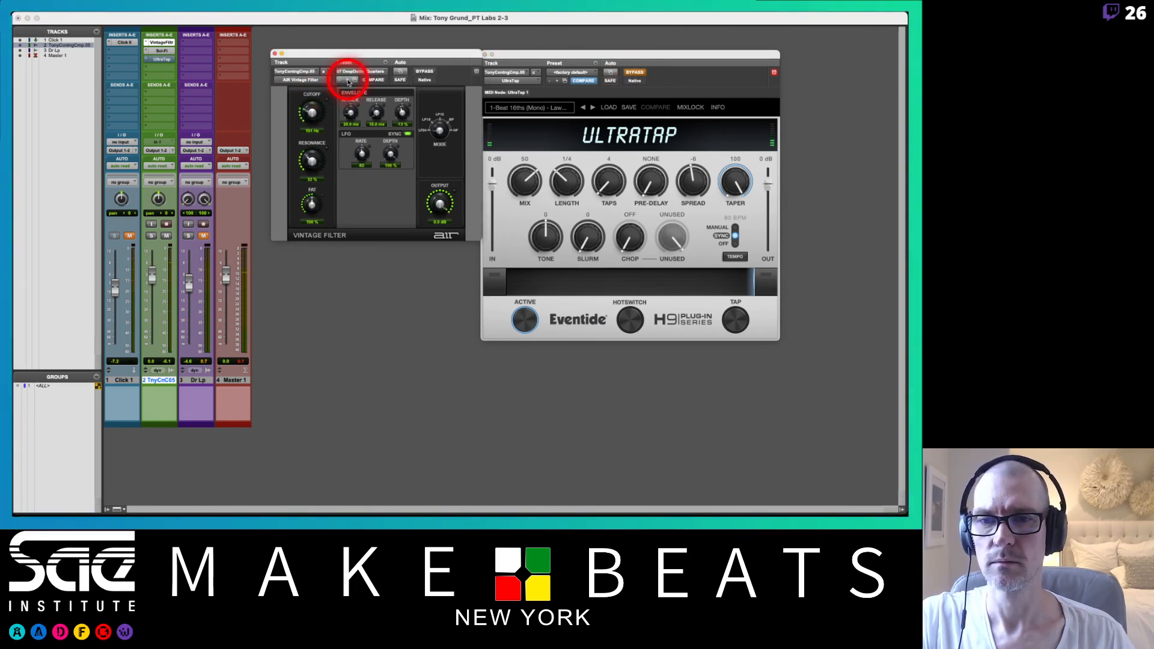
click(348, 81)
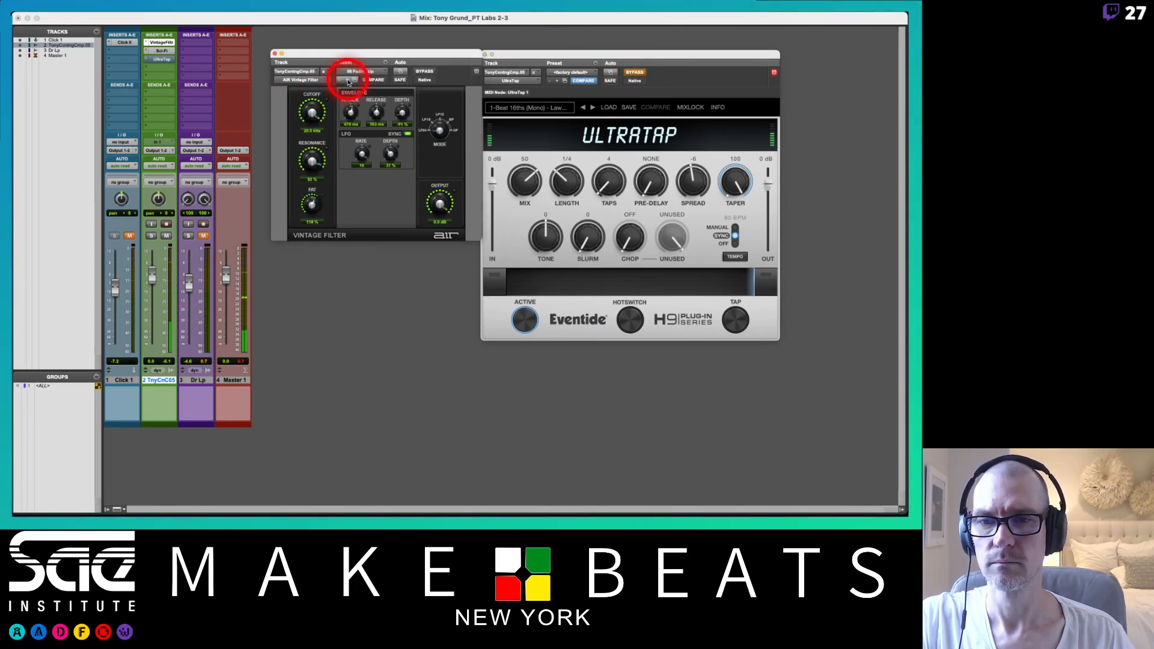
click(347, 81)
click(347, 82)
click(348, 81)
click(348, 82)
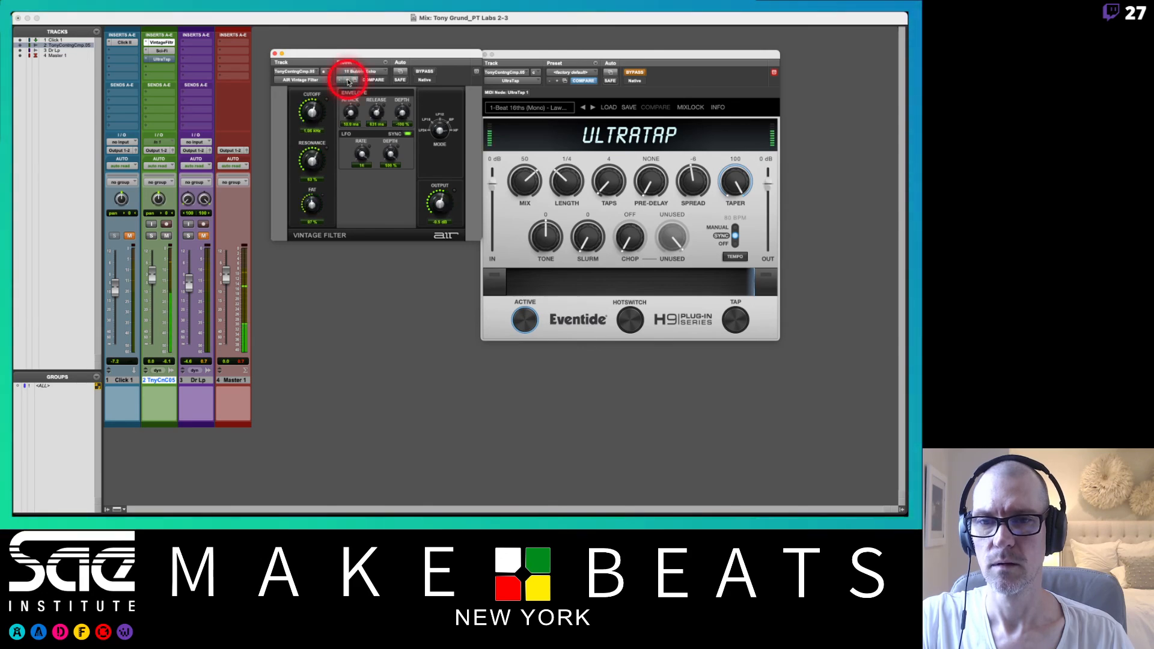
click(347, 81)
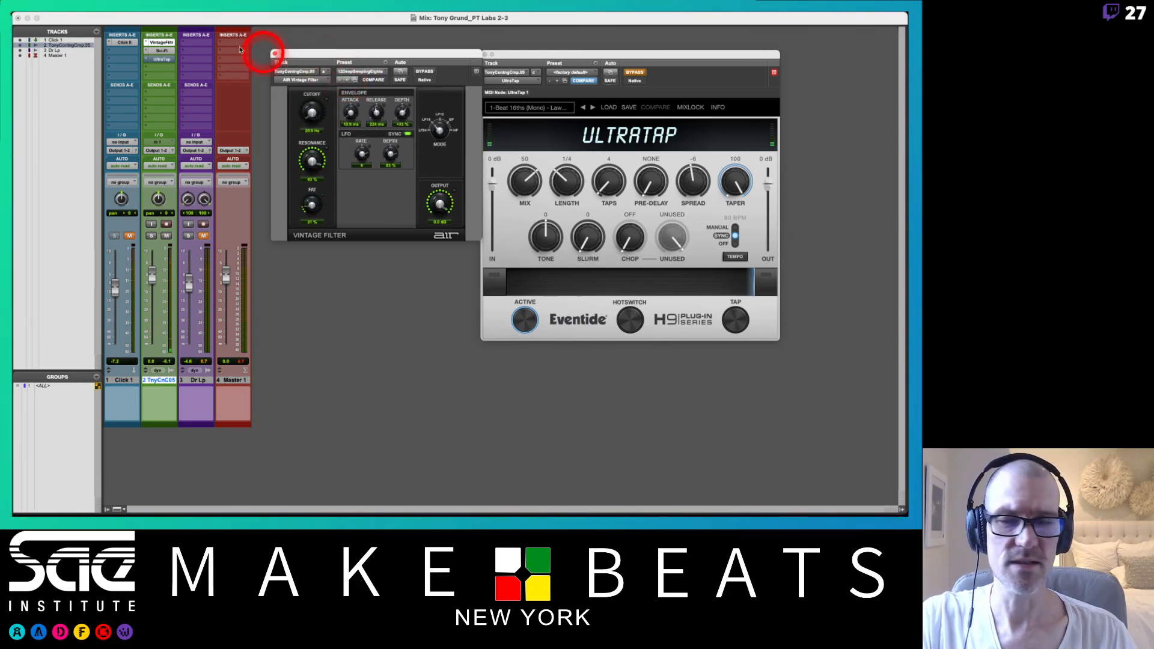
- Open the green audio track's Sci-Fi insert, audition successive presets up to Quasi Wah, and load the factory preset Alien Talk 1
click(174, 51)
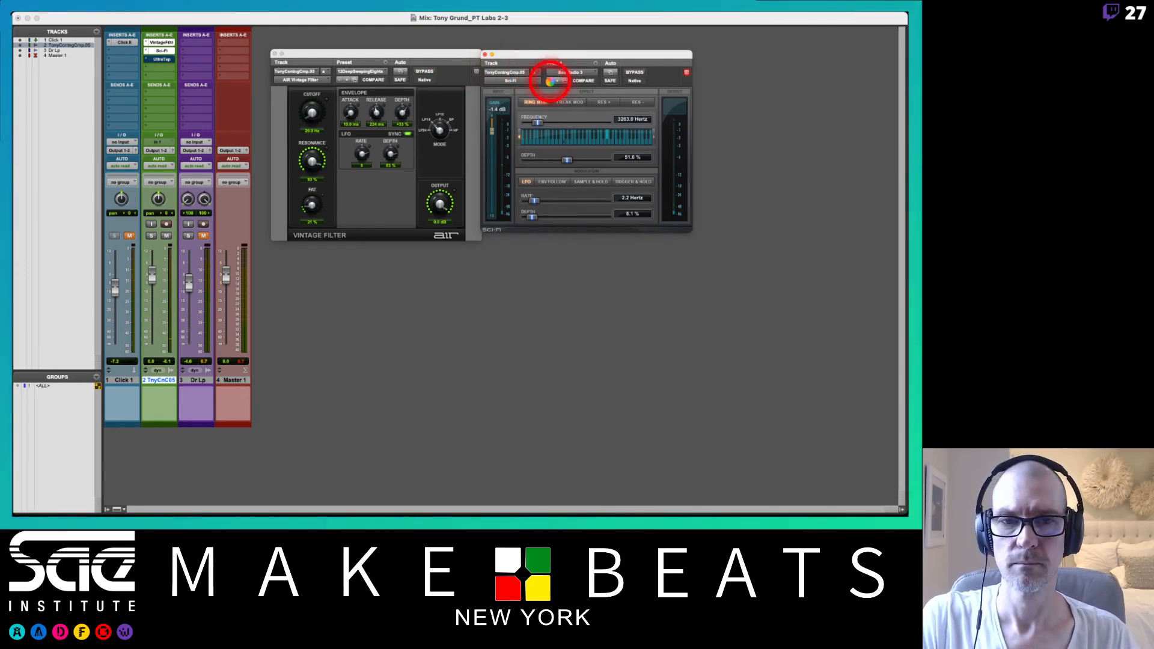
click(558, 84)
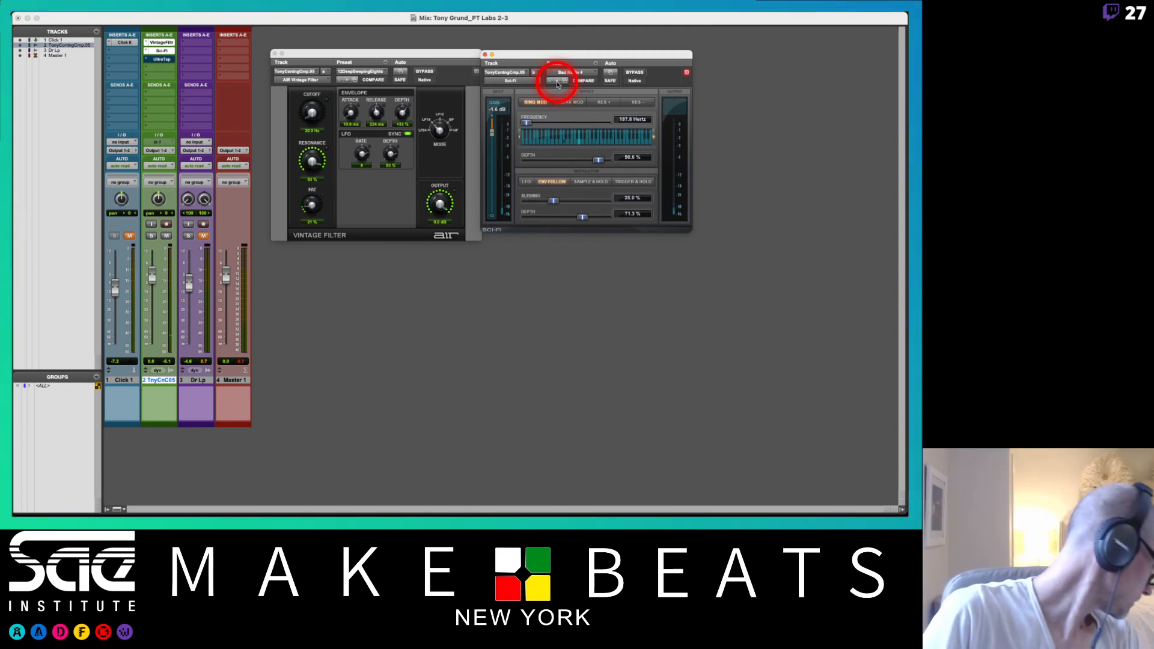
click(557, 84)
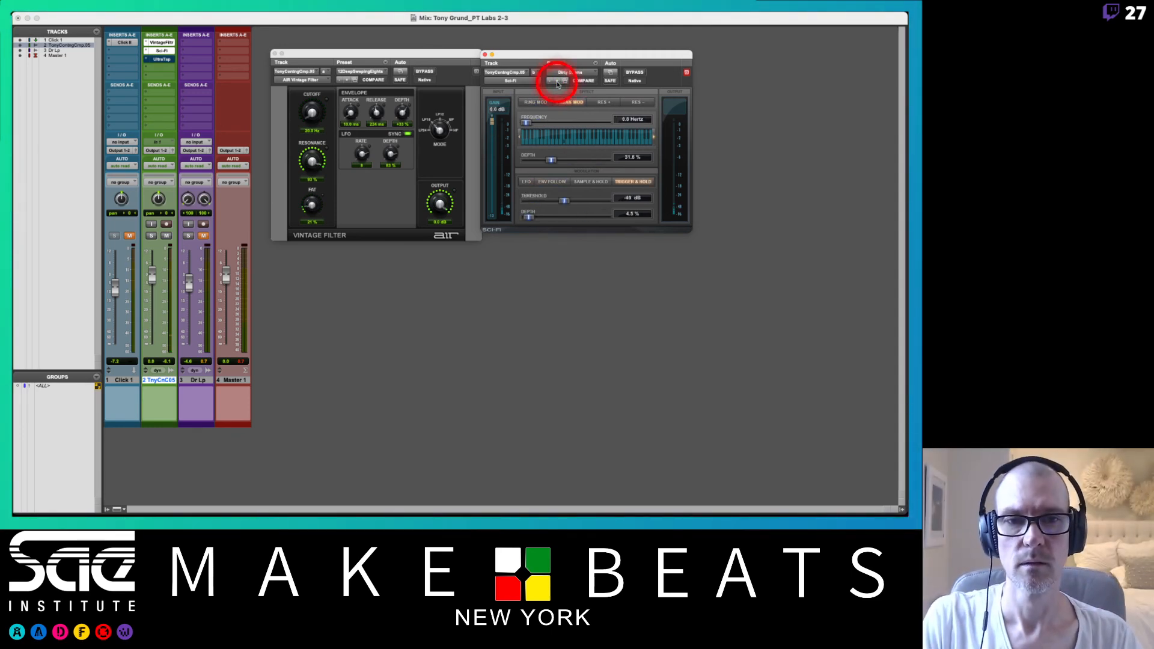
click(557, 84)
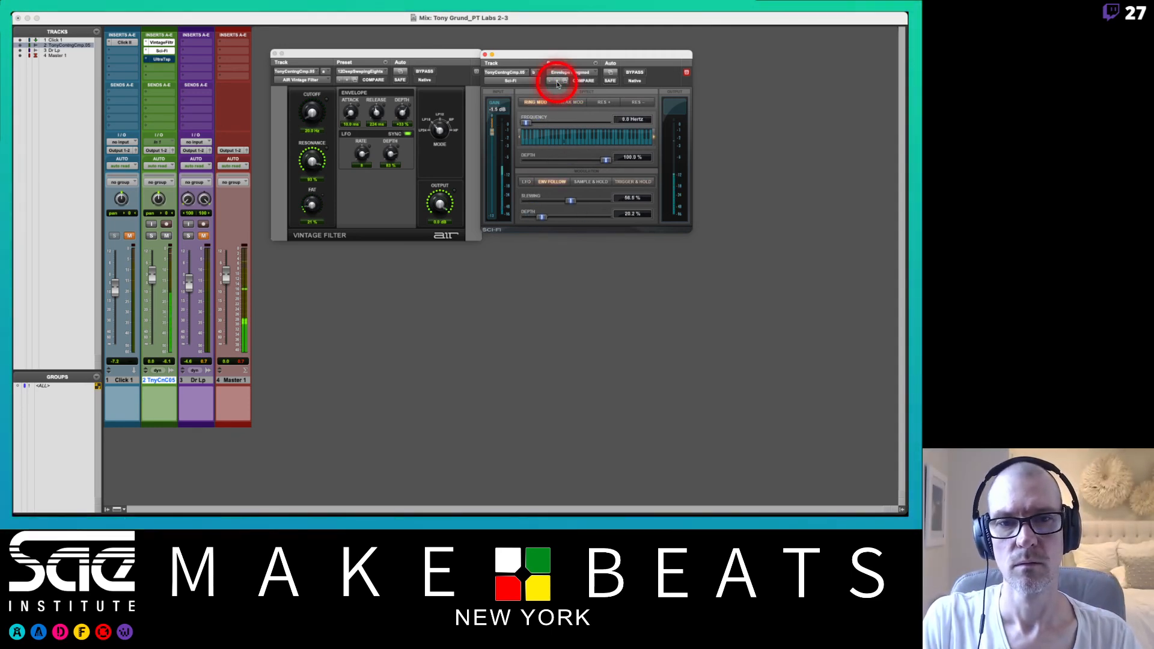
click(557, 84)
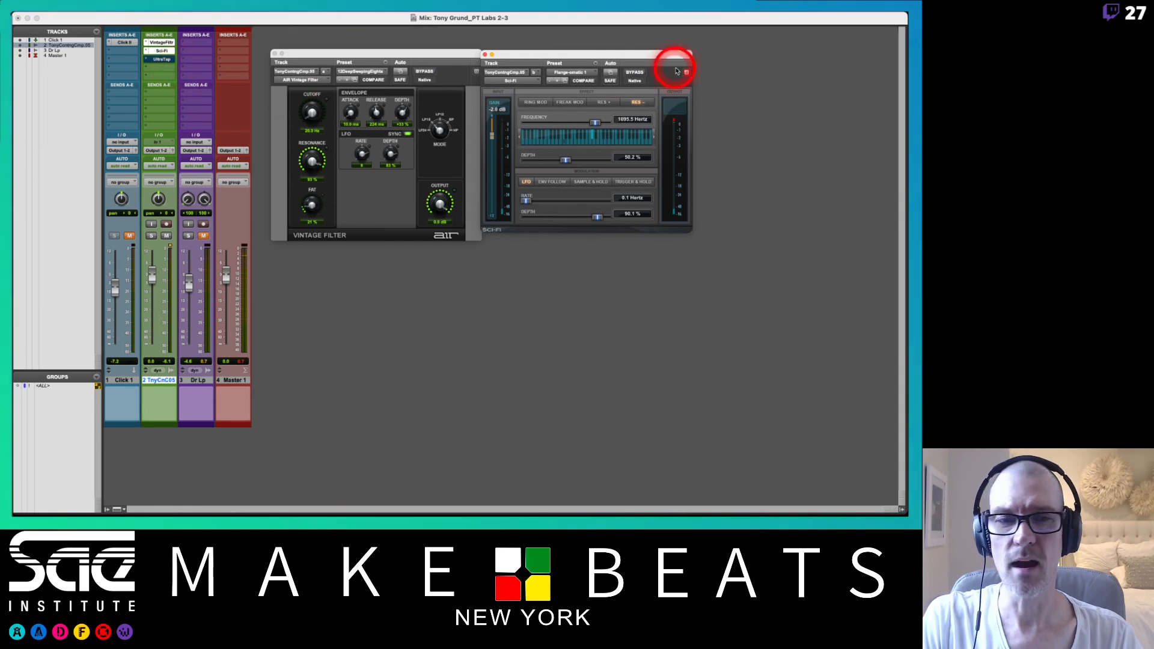
click(559, 82)
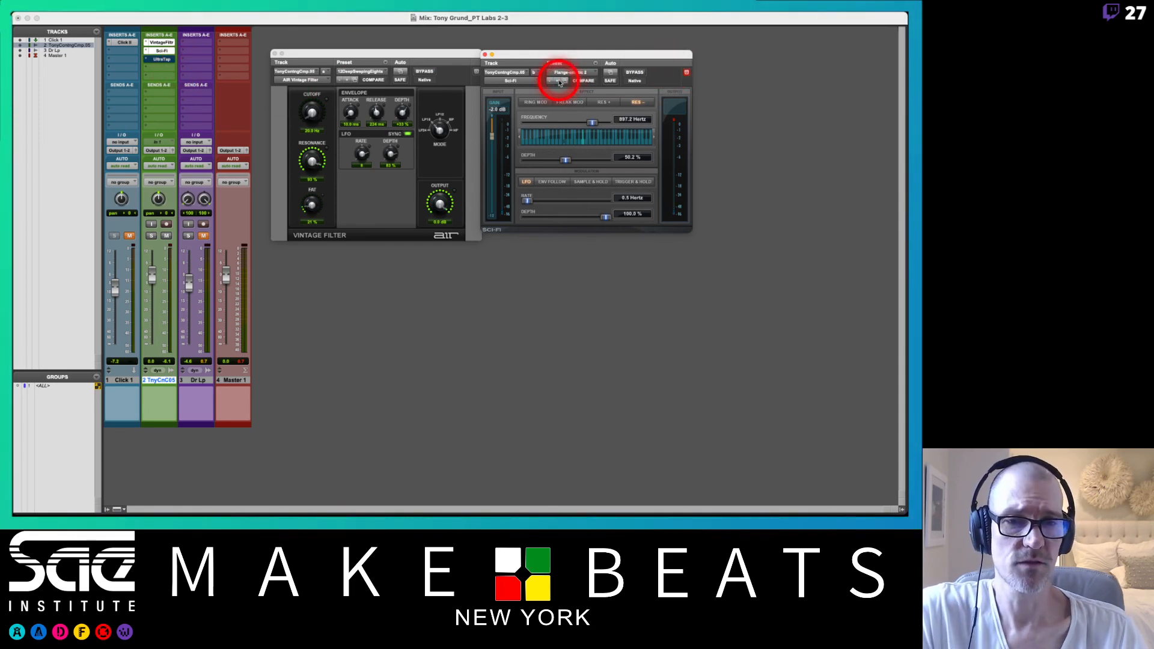
click(559, 82)
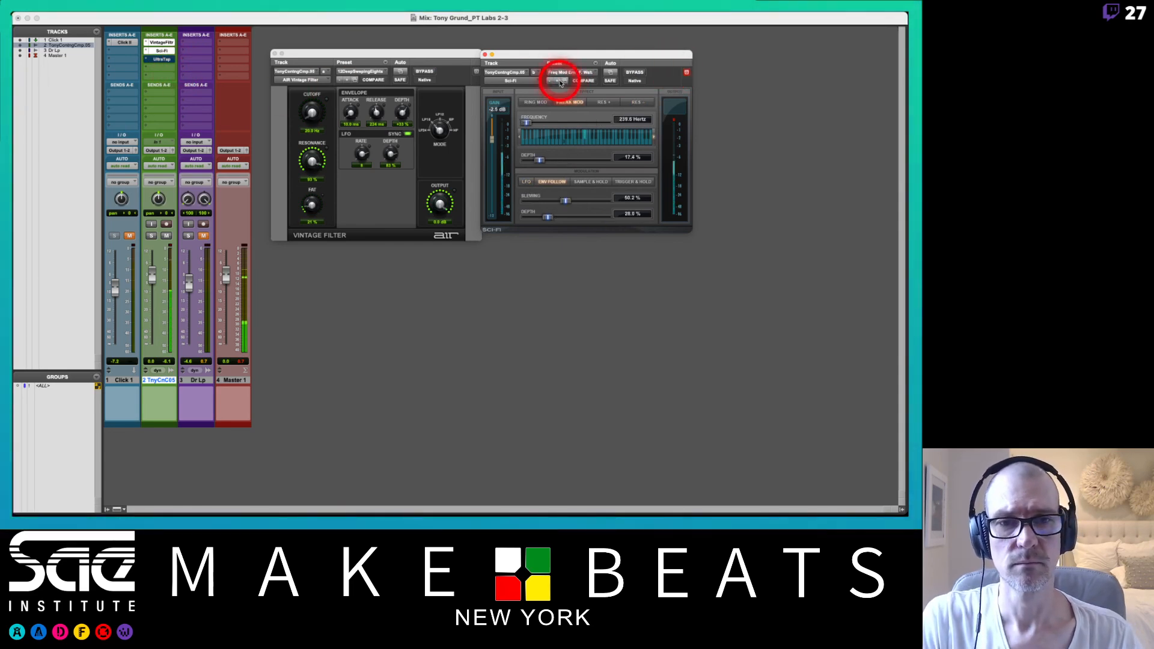
click(559, 82)
click(592, 73)
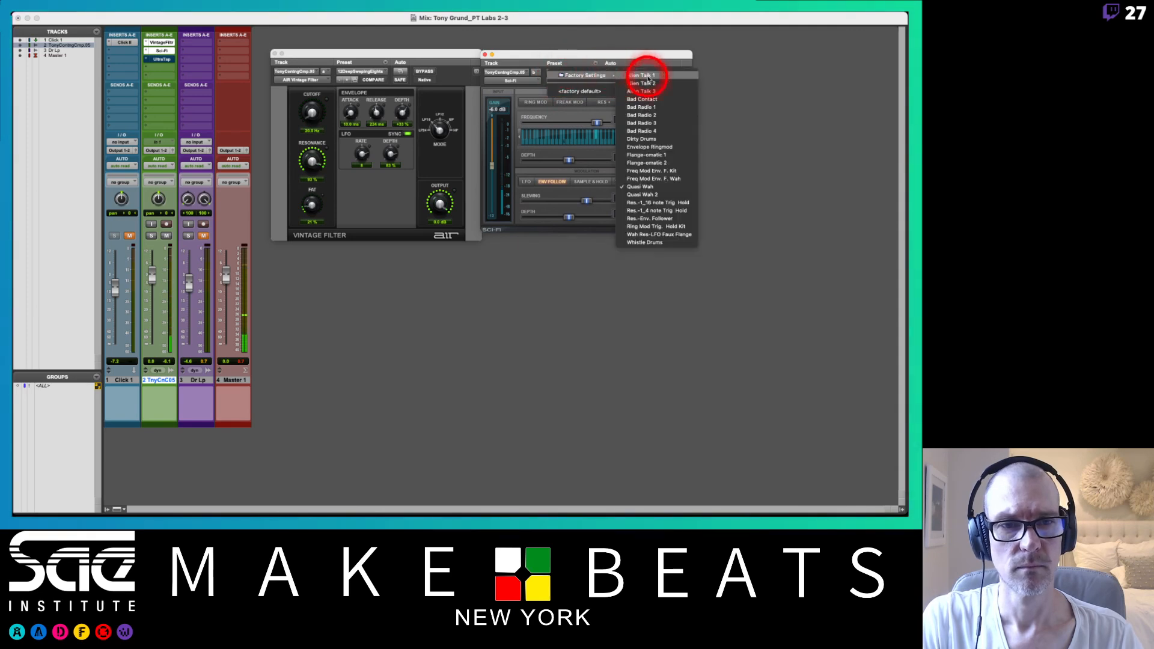
click(648, 77)
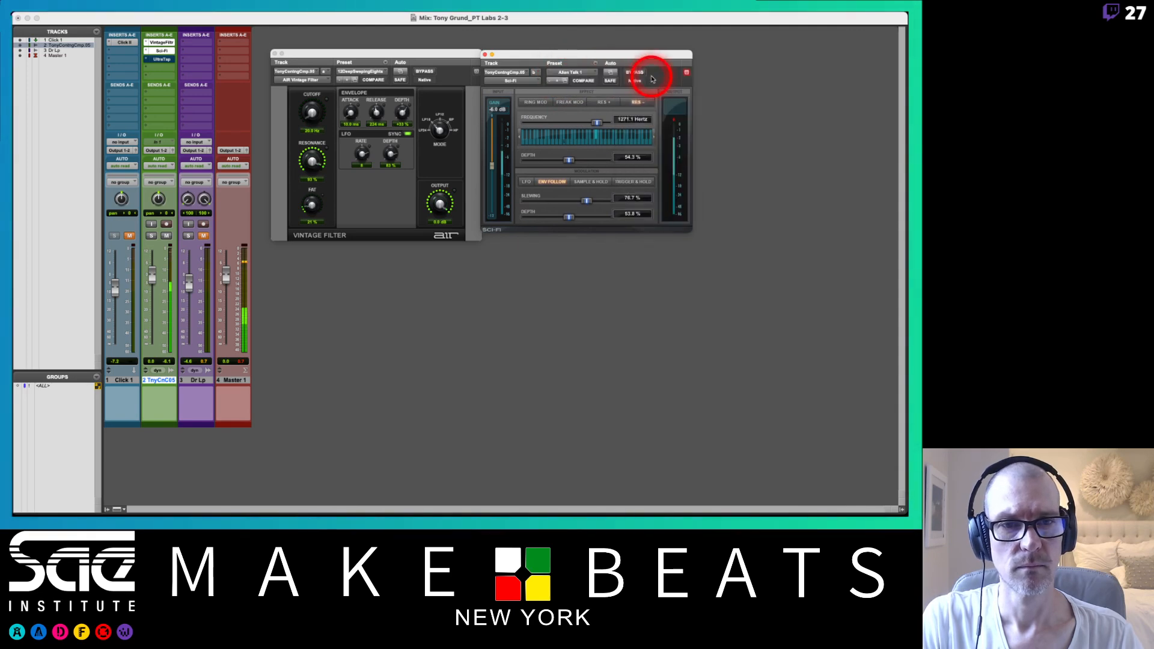
- Show UltraTap again with its bypass on, and step the AIR Vintage Filter presets back to 11 Bubble Echo
click(161, 60)
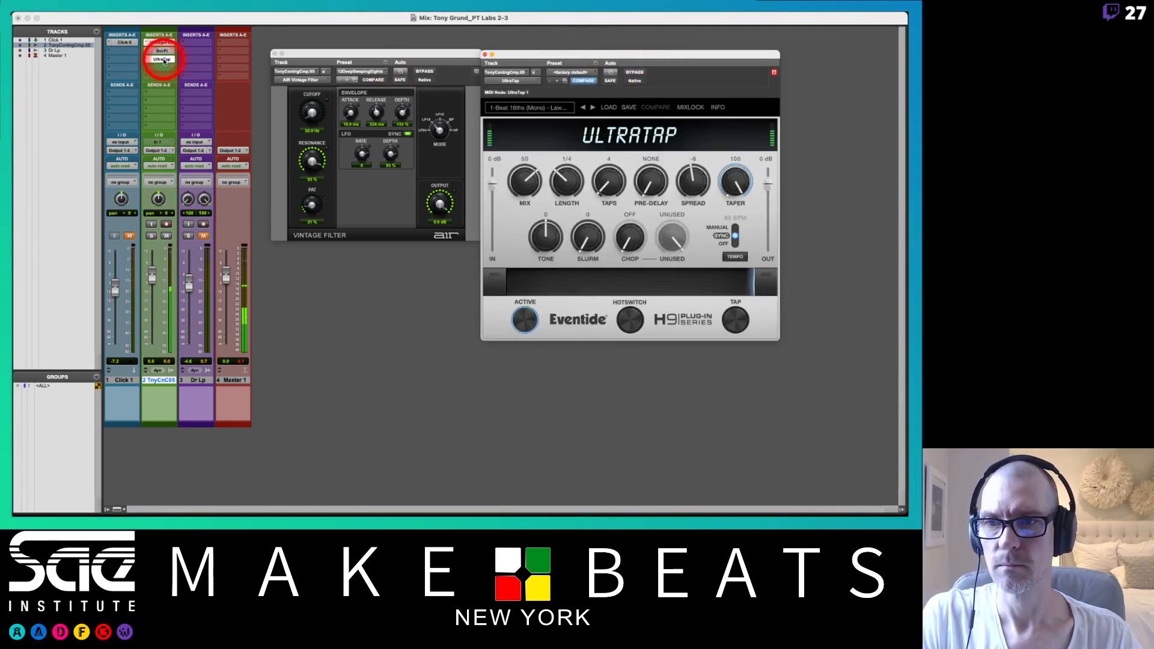
super+click(161, 60)
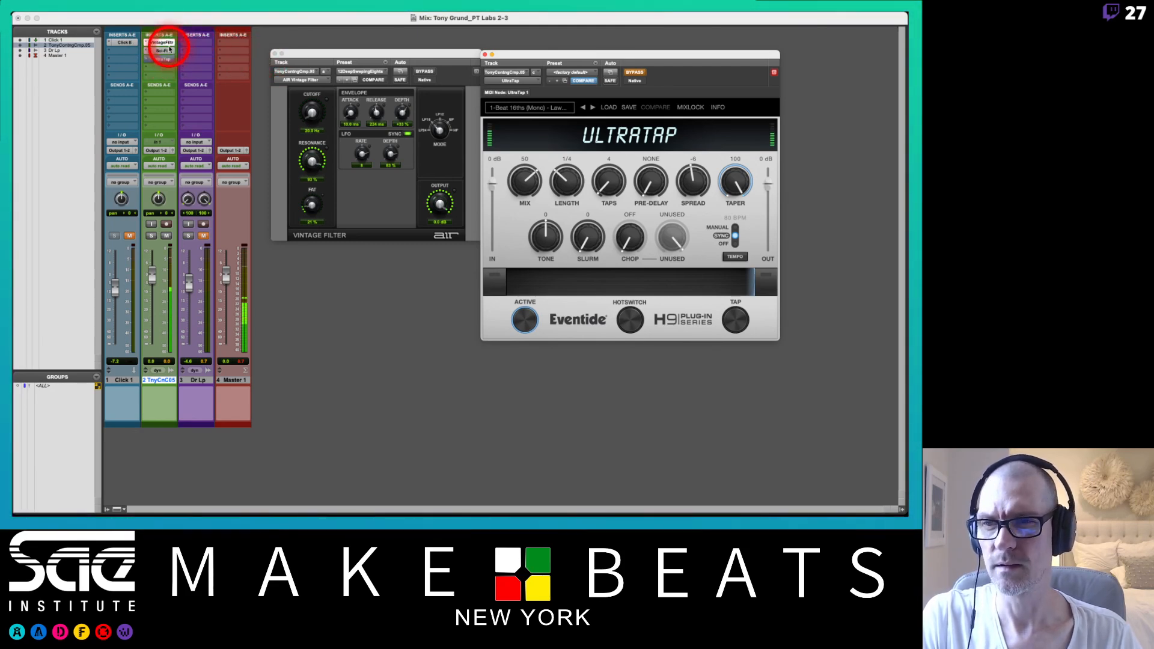
click(384, 56)
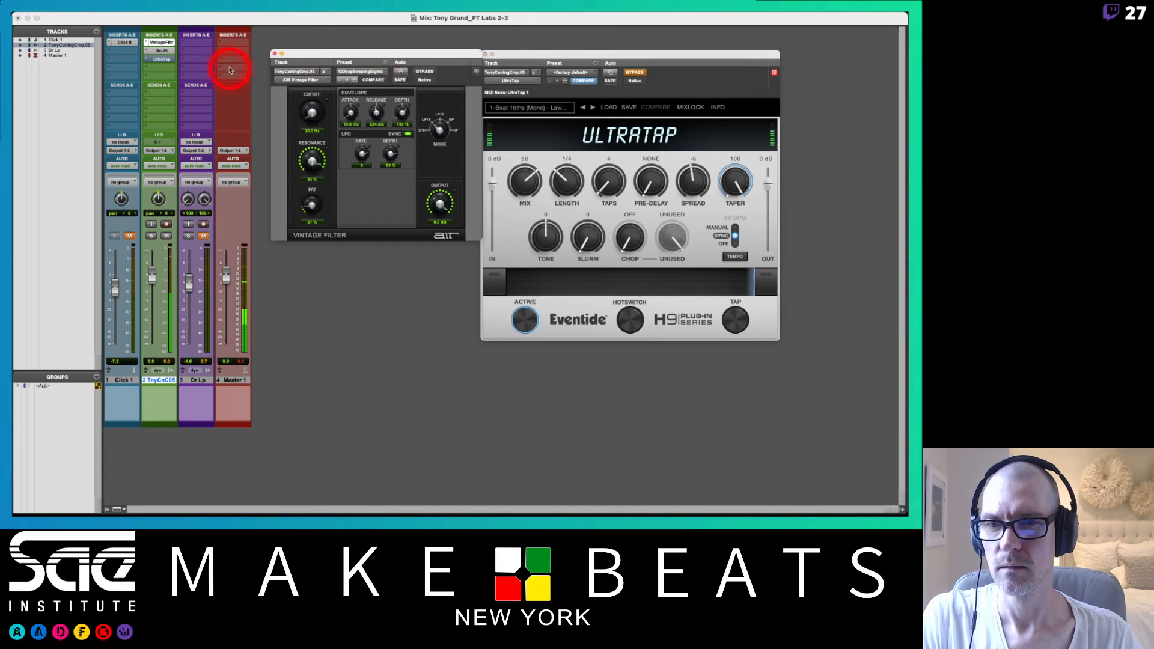
click(341, 81)
click(341, 81)
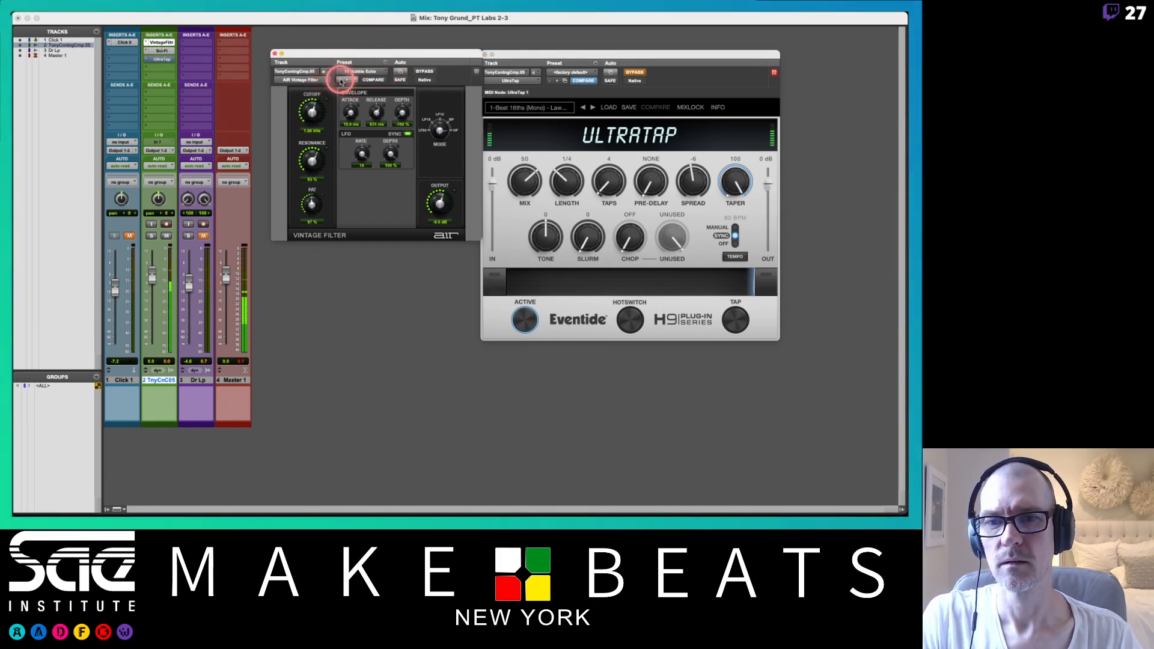
- Step the AIR Vintage Filter presets back from Bubble Echo to 02 Low Pass during playback
click(341, 81)
click(341, 81)
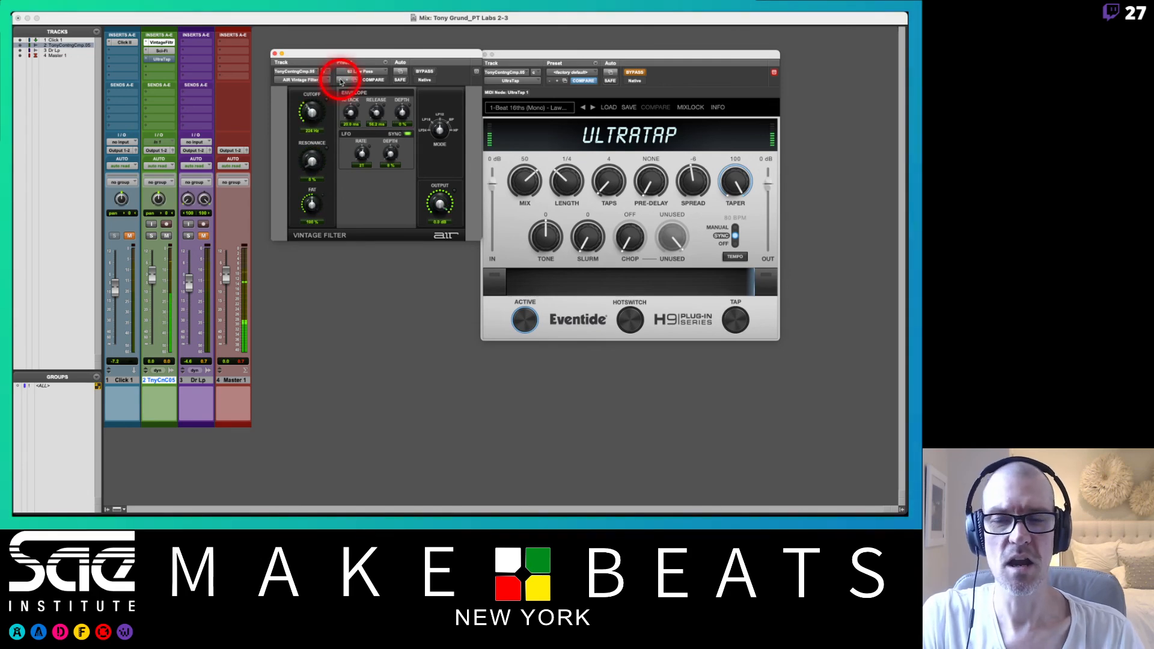
click(341, 80)
click(348, 83)
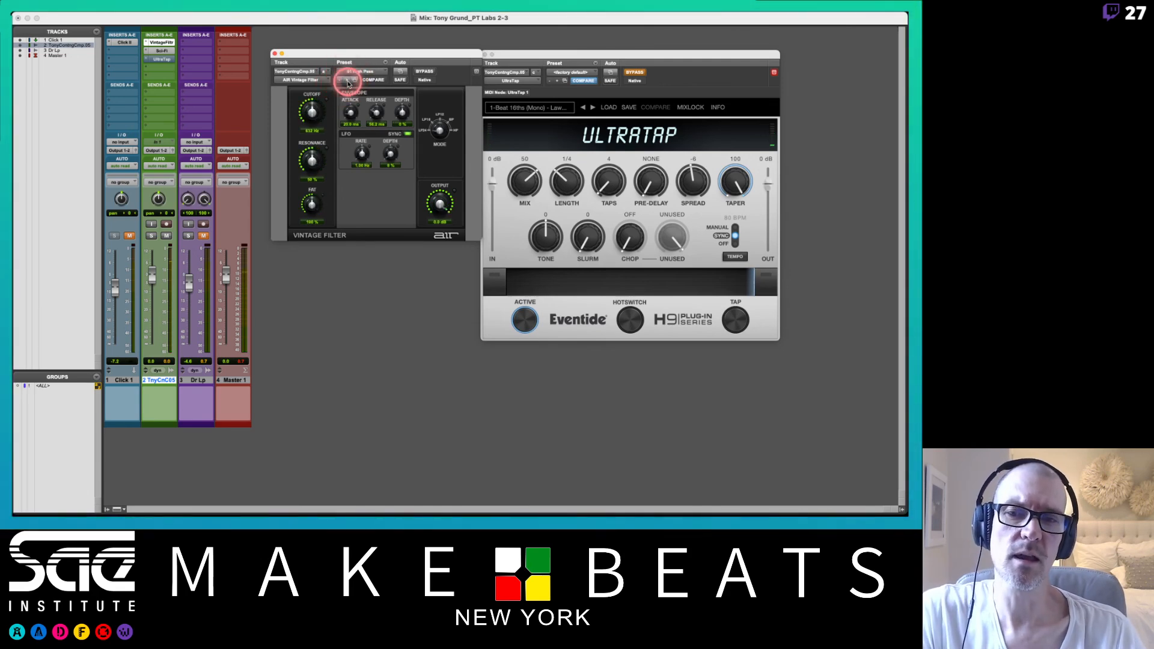
click(348, 83)
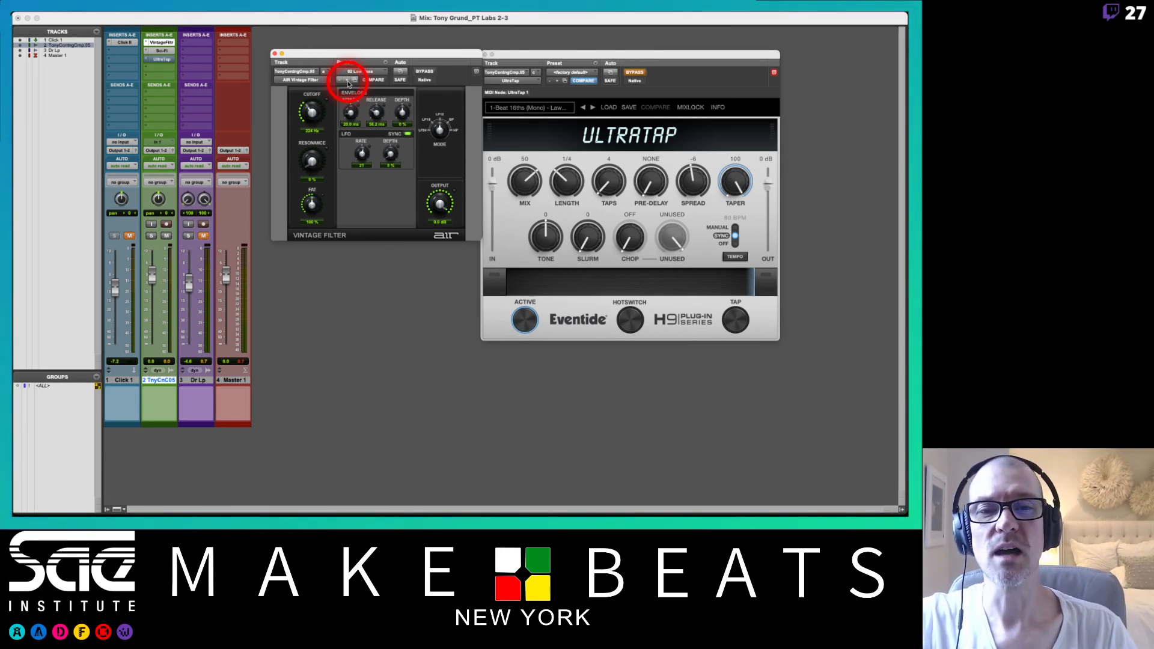
- Replace the UltraTap window with the green track's Sci-Fi insert beside Vintage Filter, and step its presets forward to Bad Contact
mouse_move(549, 53)
mouse_down()
mouse_move(582, 98)
mouse_move(568, 62)
mouse_up()
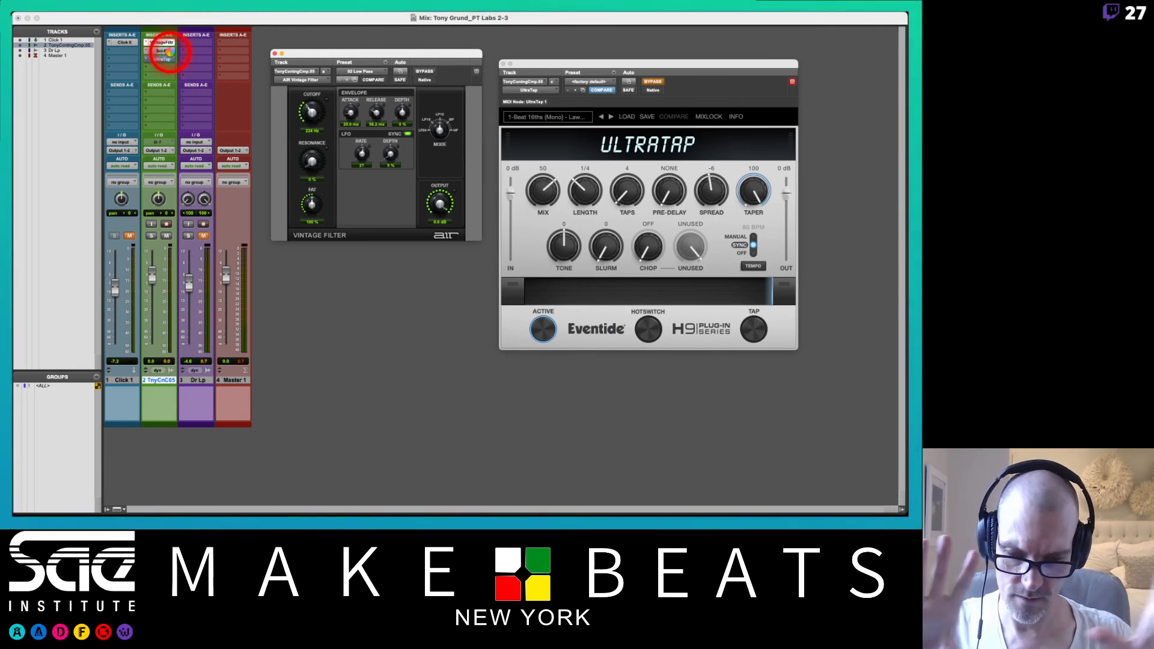
click(171, 57)
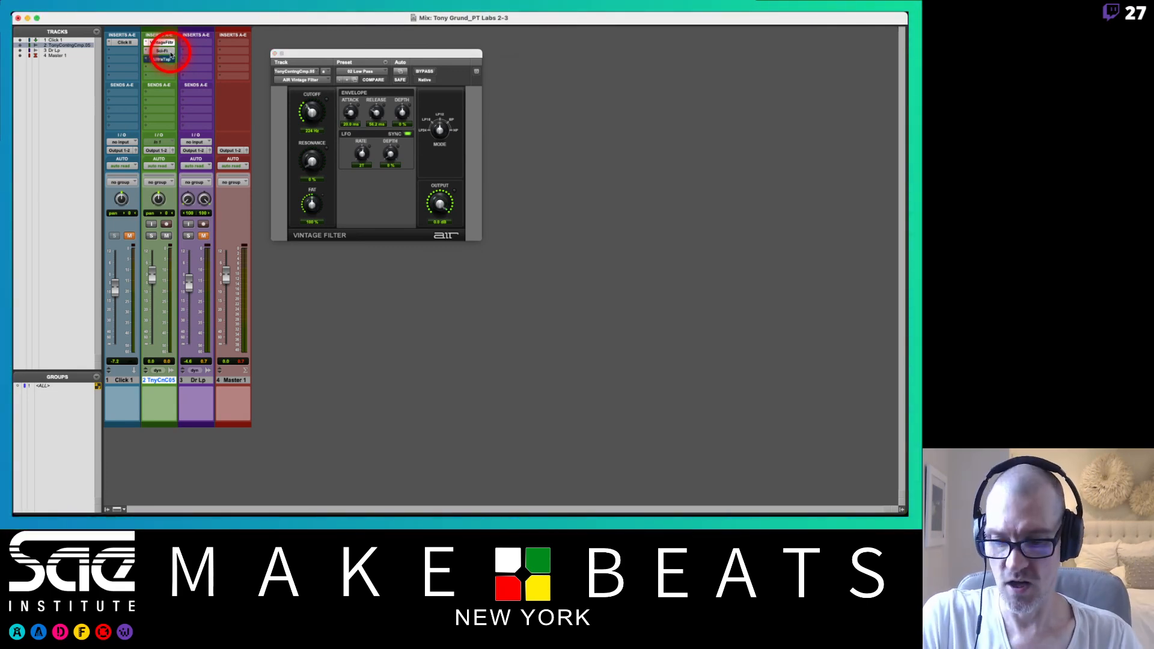
click(164, 51)
drag(149, 21, 611, 57)
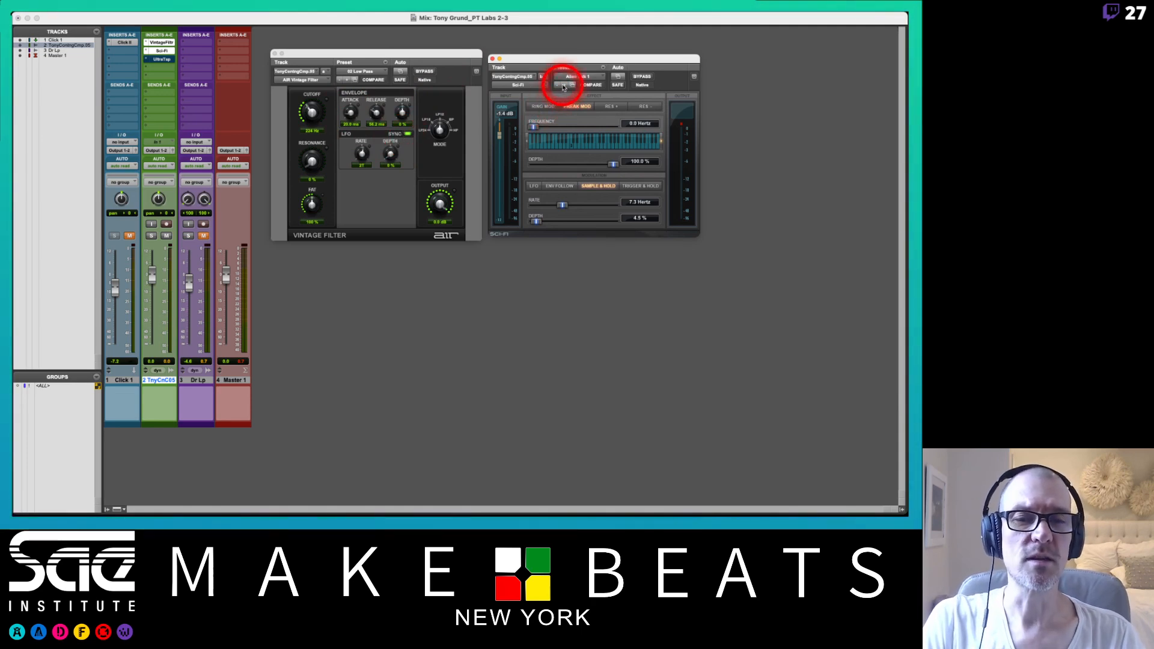
click(563, 86)
click(564, 86)
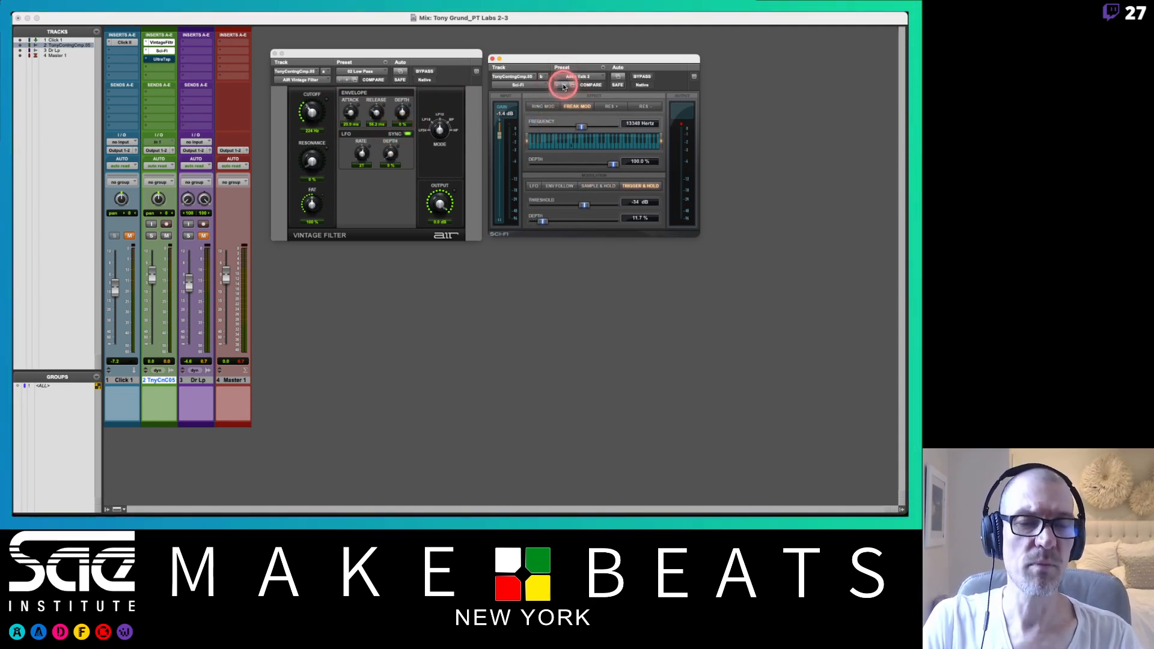
click(564, 86)
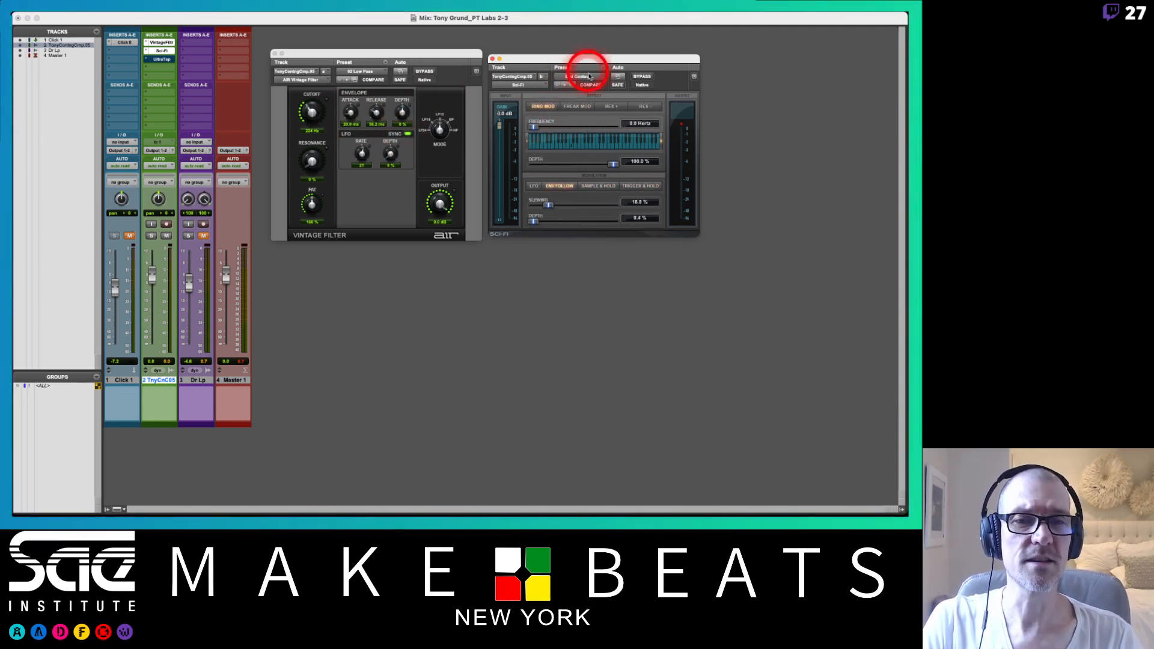
- Show the UltraTap insert below the other plug-ins, and close the UltraTap and Sci-Fi windows
click(165, 59)
drag(165, 40, 560, 252)
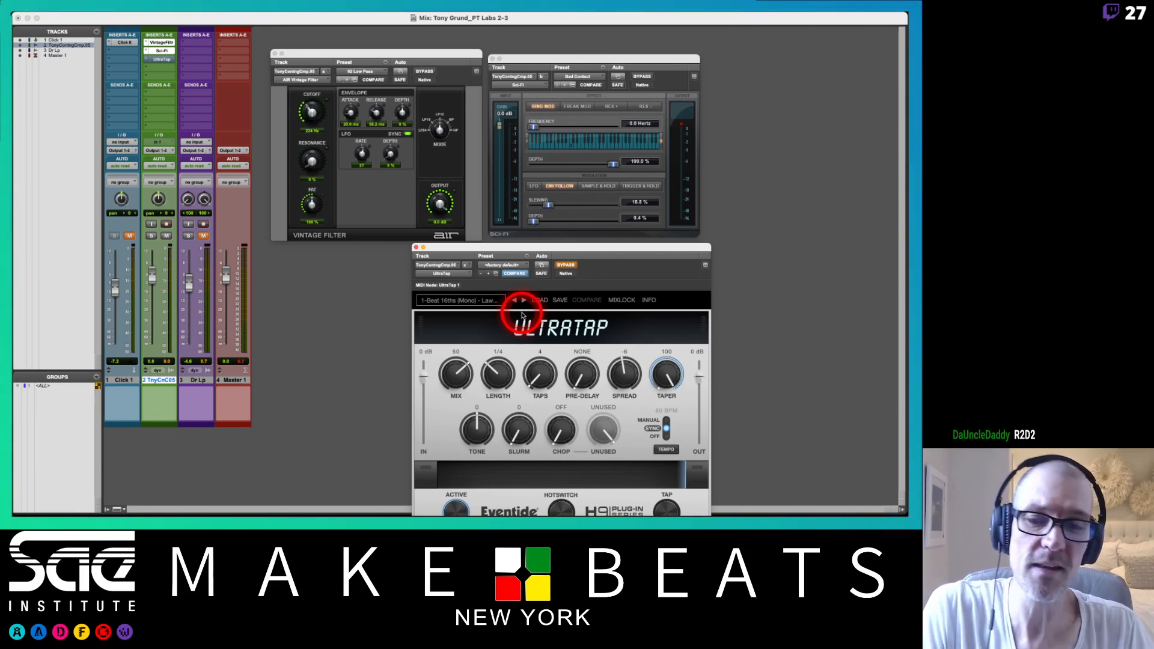
click(416, 247)
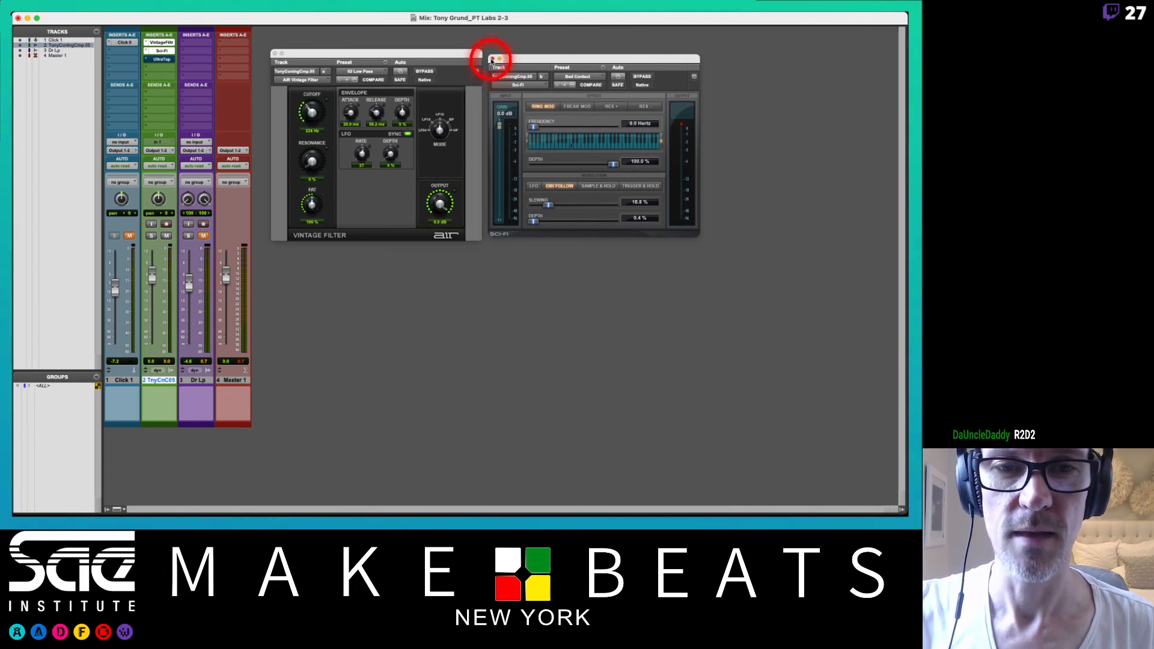
click(492, 59)
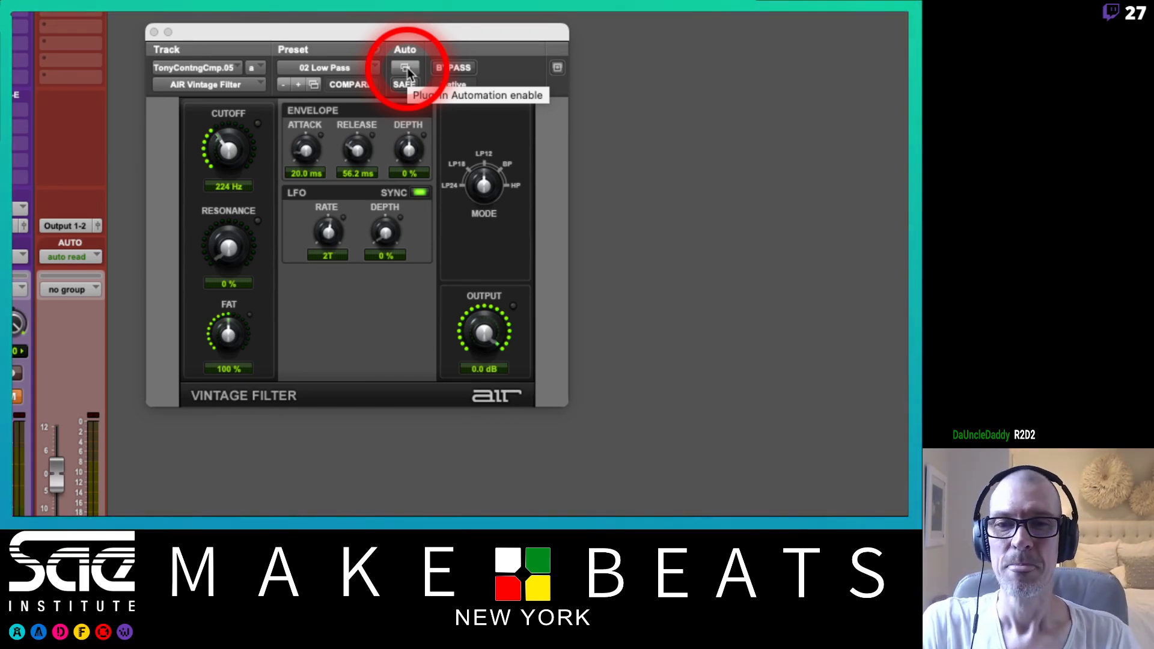
- Examine Vintage Filter's automation controls: the Plug-In Automation parameter list, dismissed without changes, and the automation Safe option
click(407, 70)
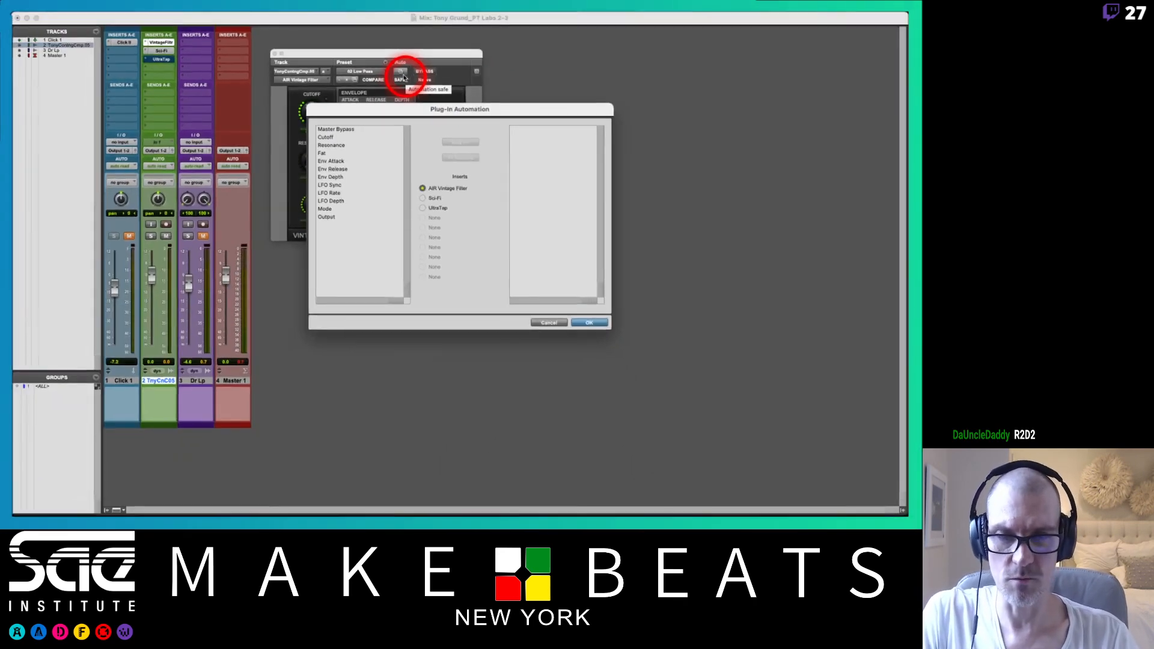
click(547, 323)
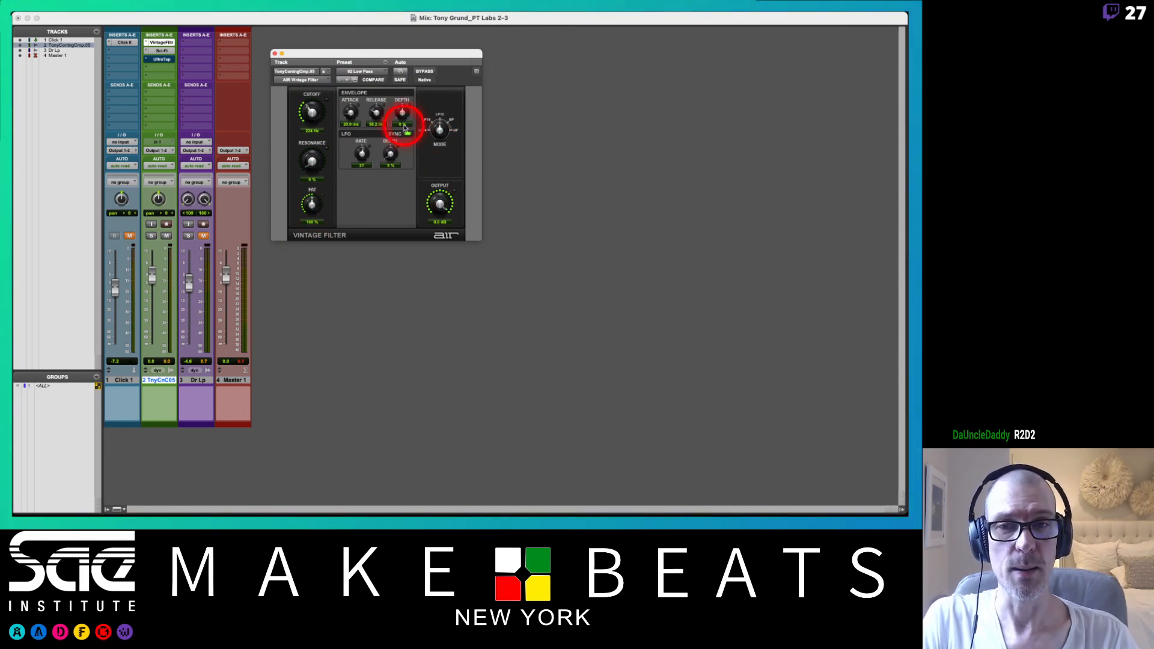
click(400, 80)
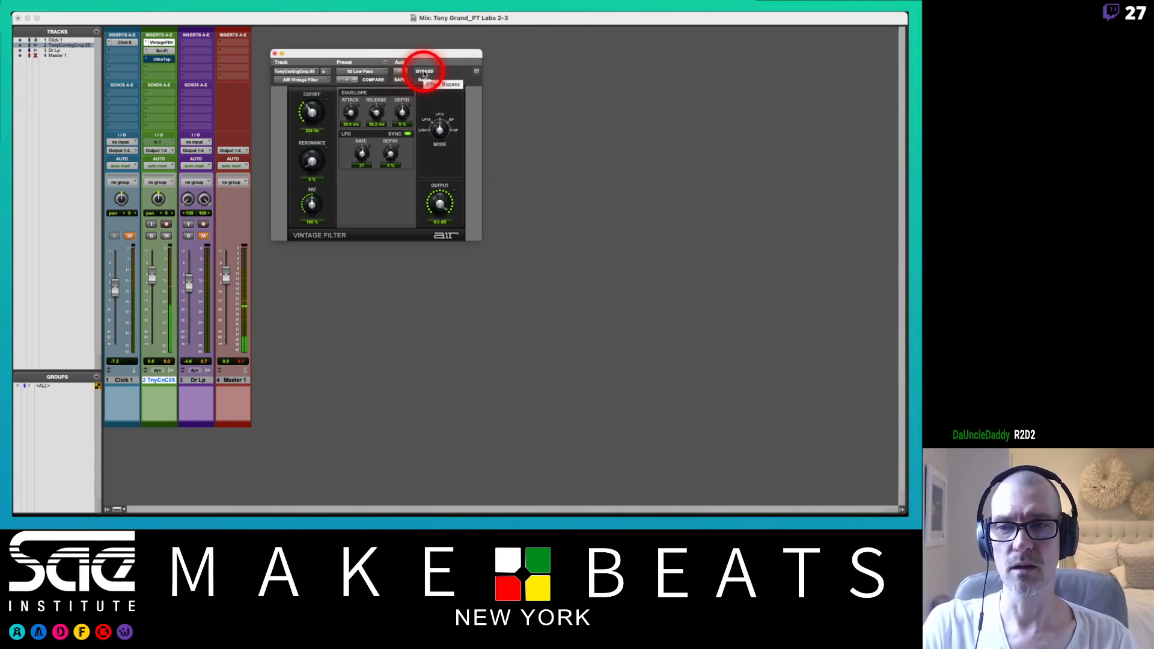
- Bypass Vintage Filter and Sci-Fi from their plug-in windows during playback, and reactivate both
click(425, 72)
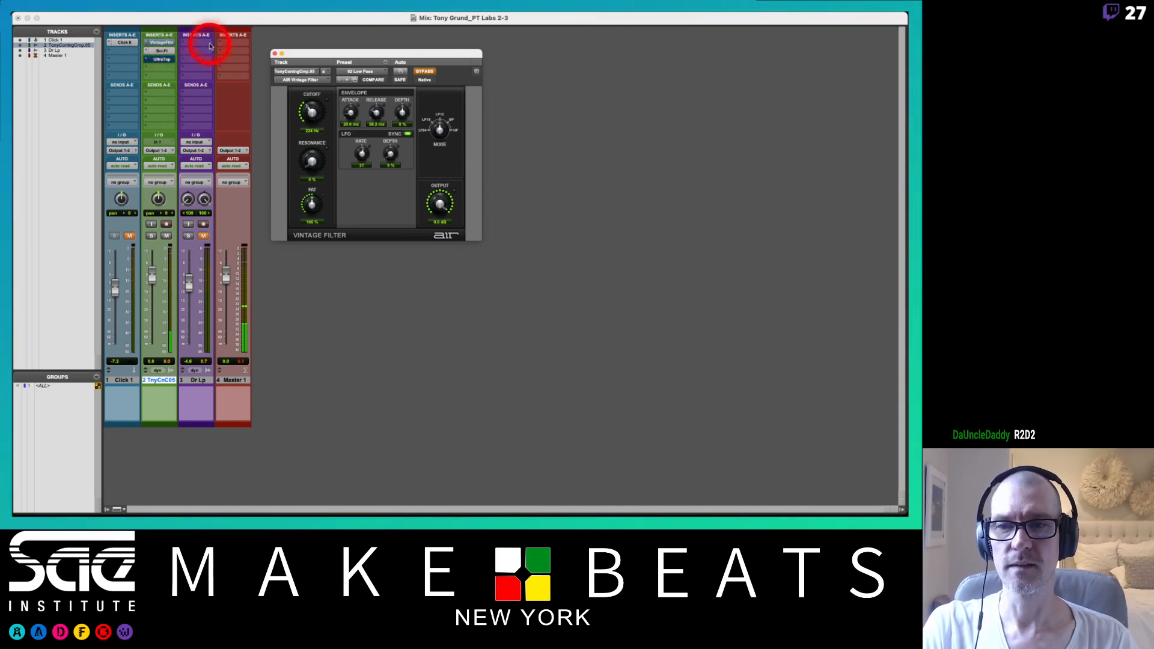
click(165, 52)
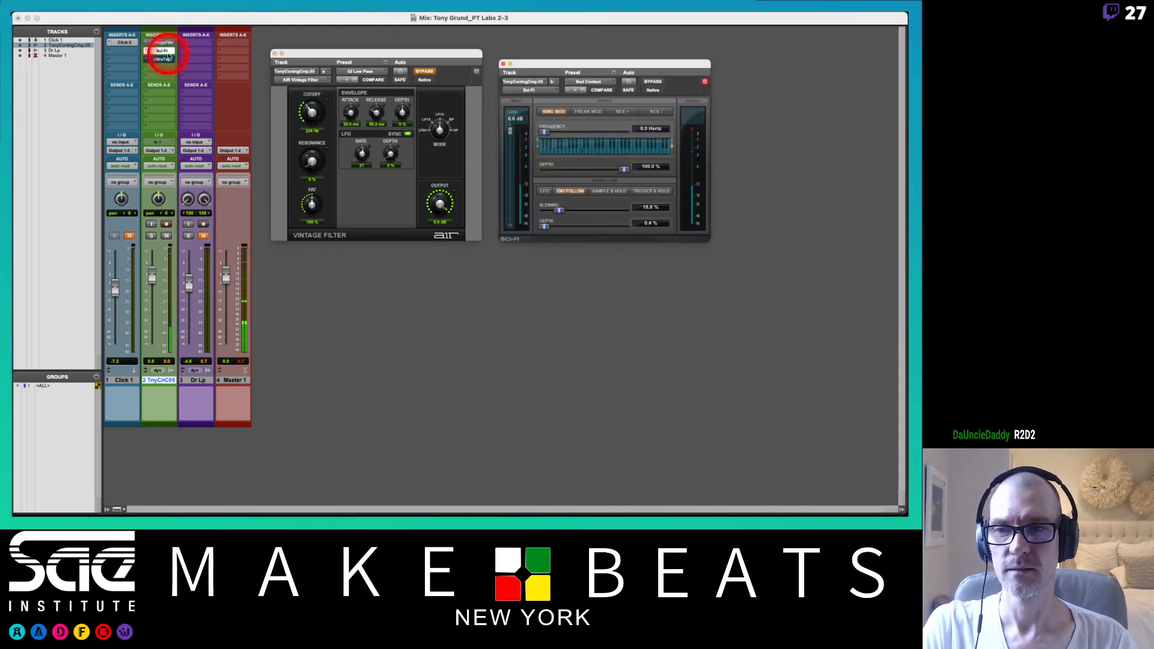
click(654, 82)
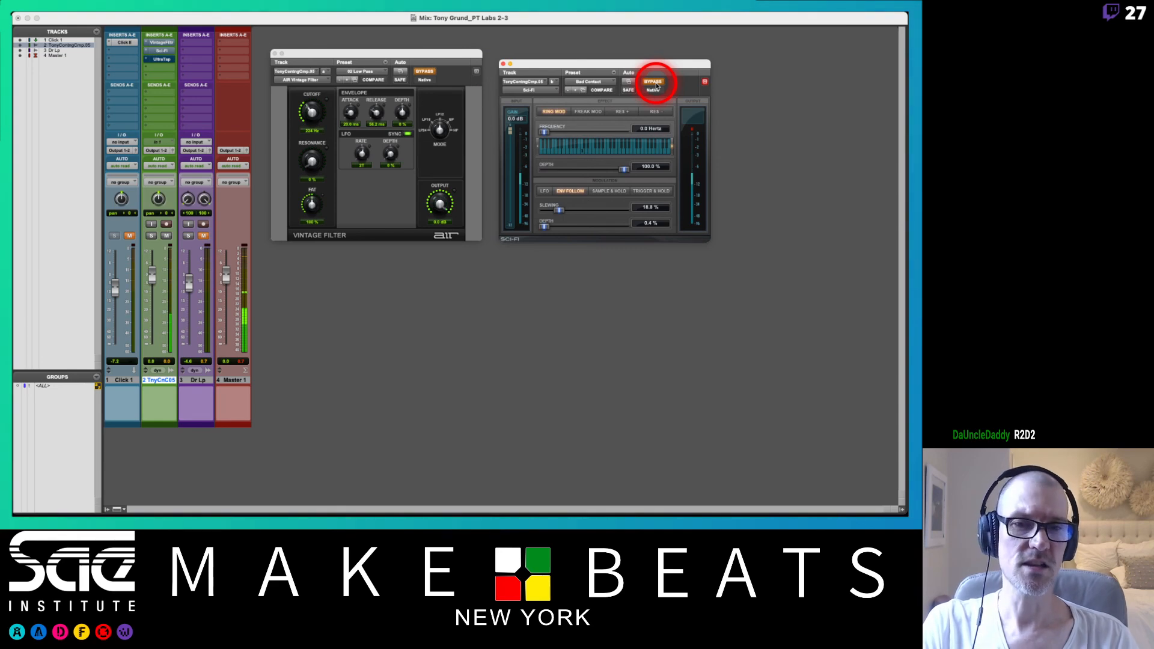
click(656, 84)
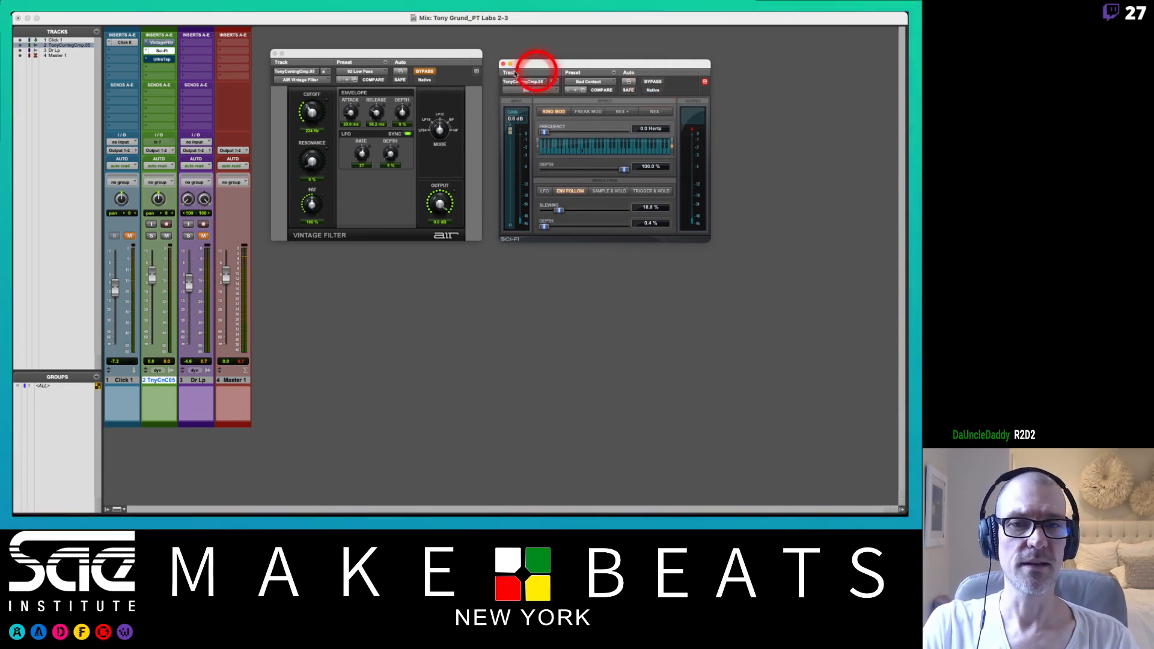
click(424, 72)
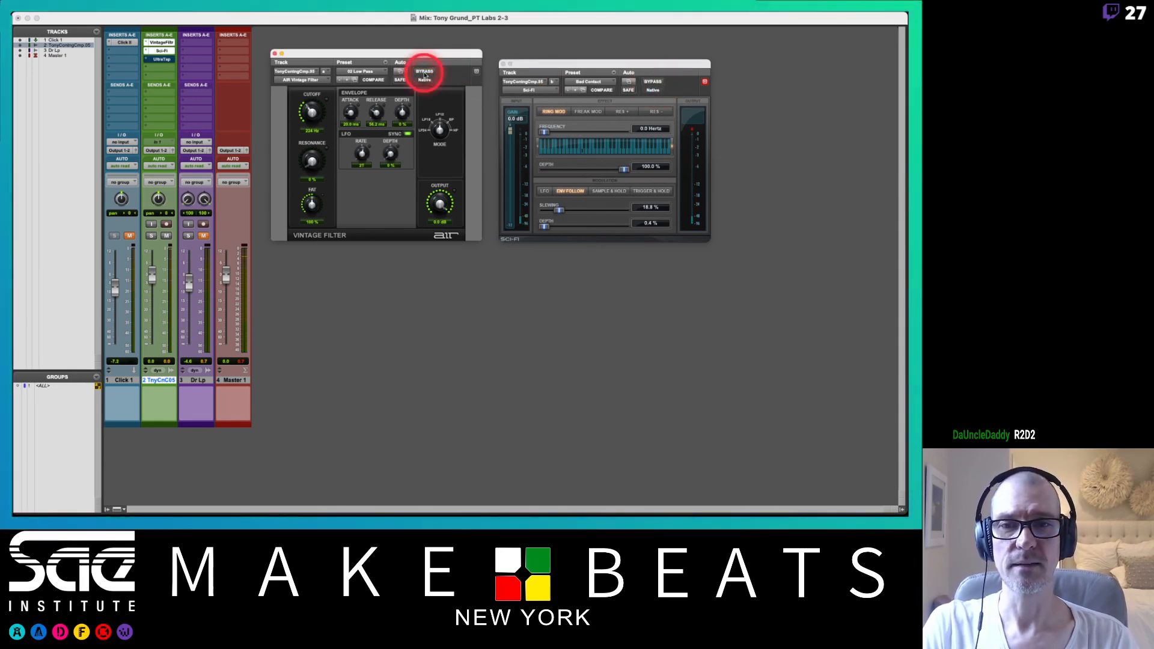
- Toggle the bypass of Vintage Filter and Sci-Fi directly on the green track's insert slots, finishing with both active
super+click(161, 50)
super+click(159, 43)
super+click(161, 50)
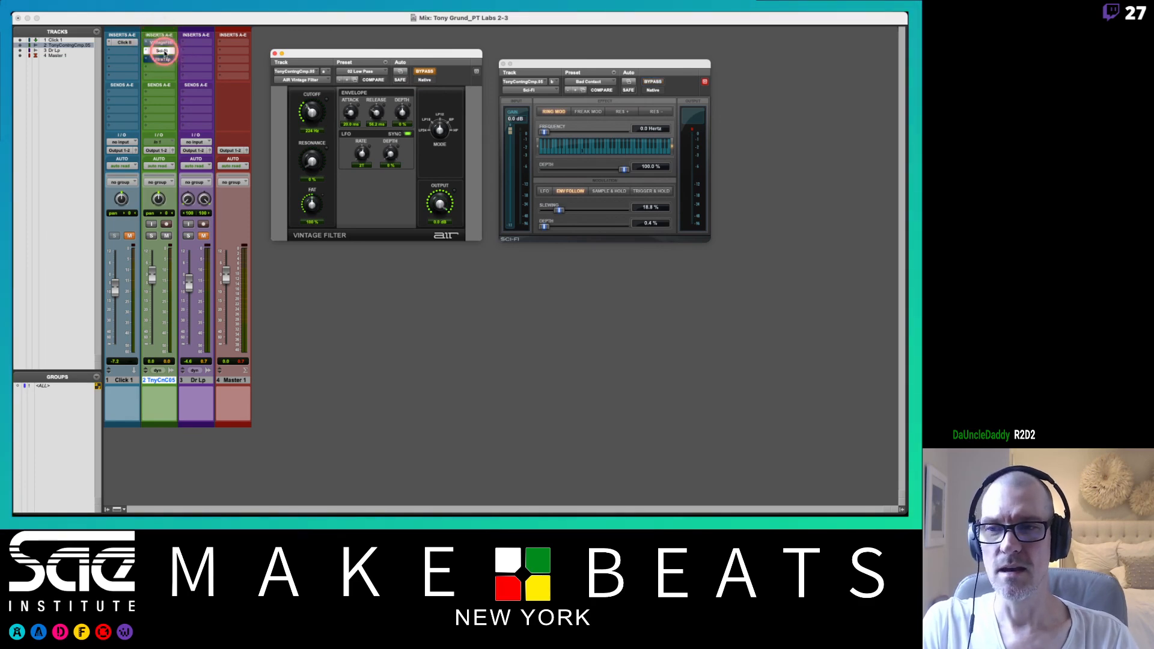
super+click(162, 42)
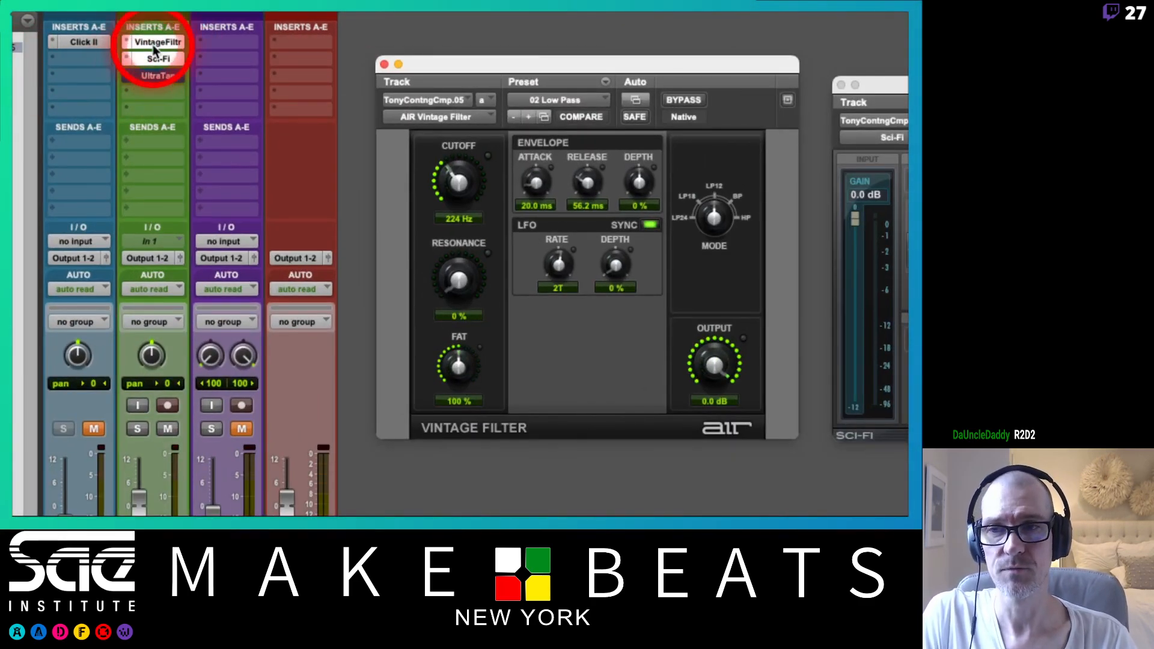
super+click(159, 44)
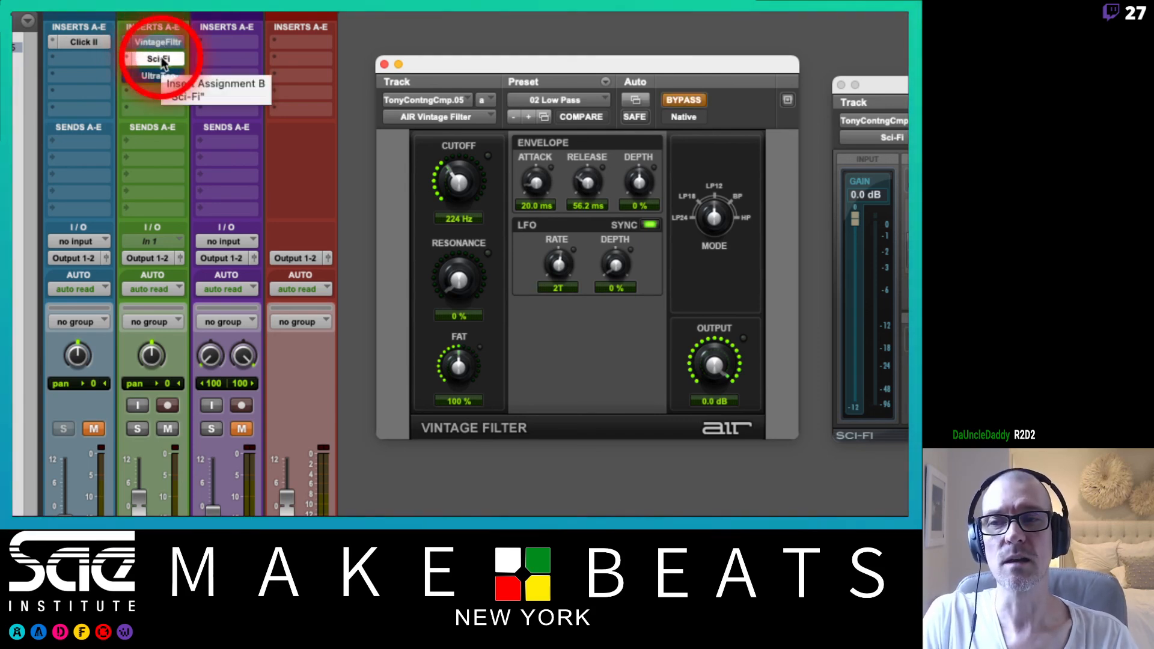
super+click(160, 59)
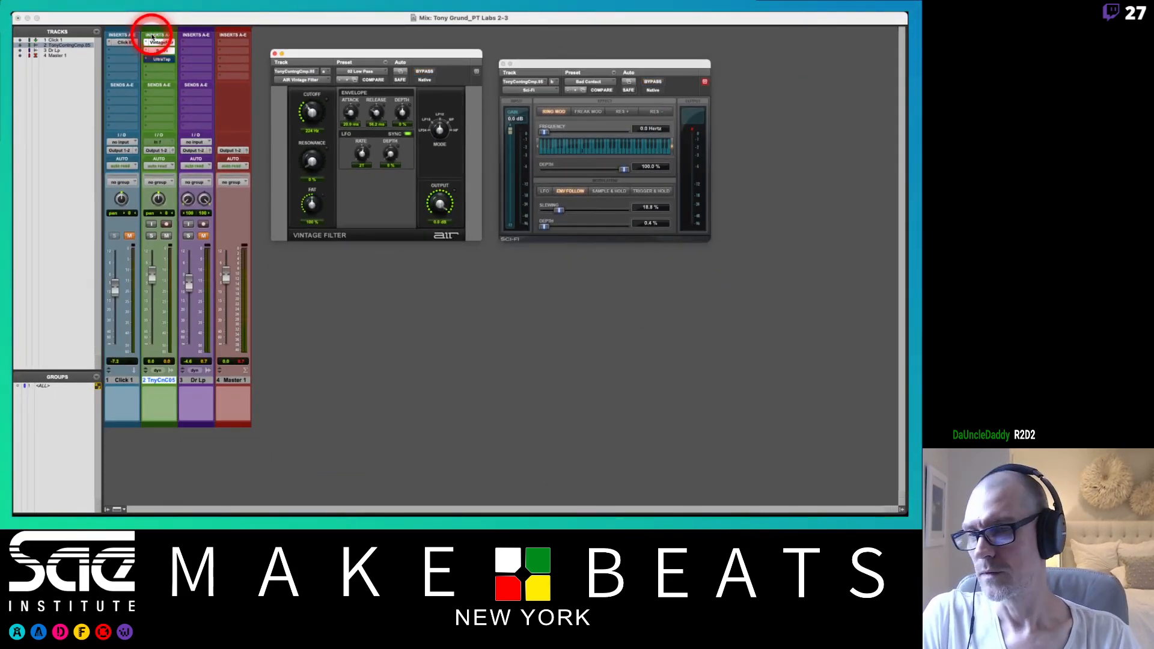
super+click(158, 42)
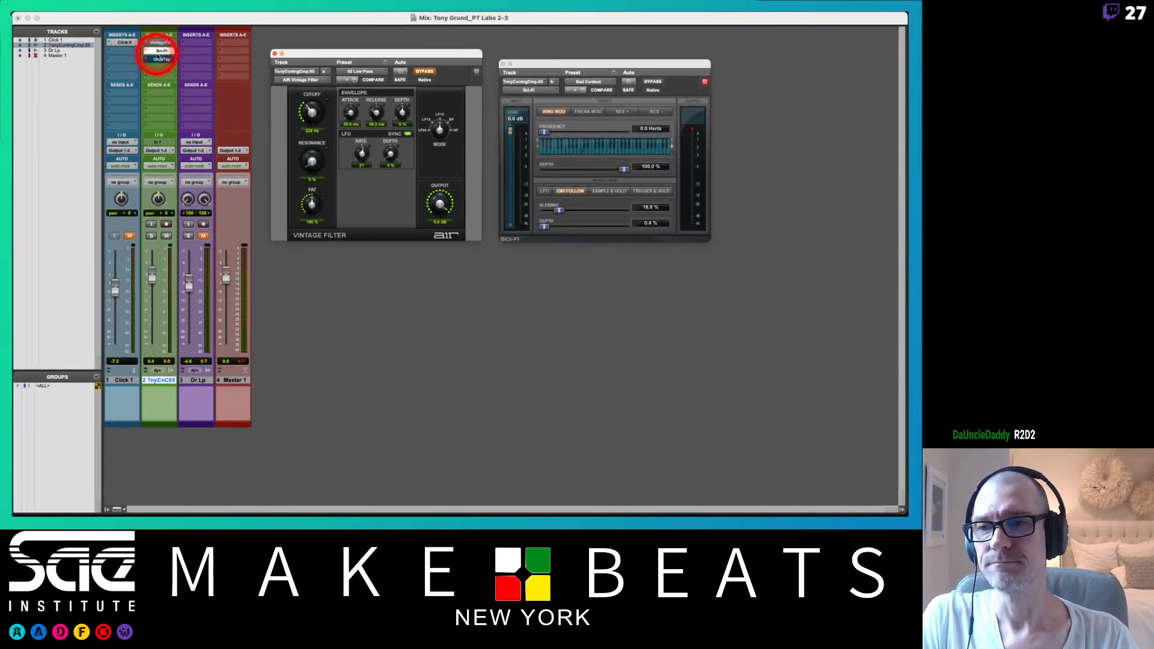
super+click(158, 53)
super+click(166, 52)
super+click(166, 43)
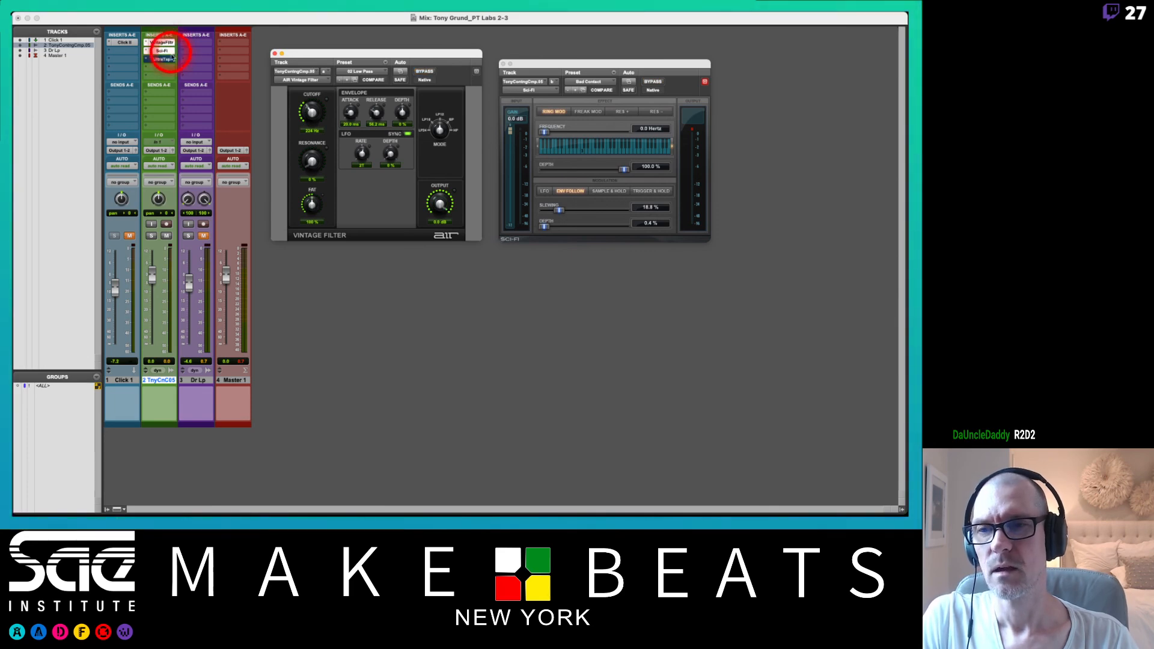
super+click(164, 43)
super+click(168, 50)
super+click(164, 43)
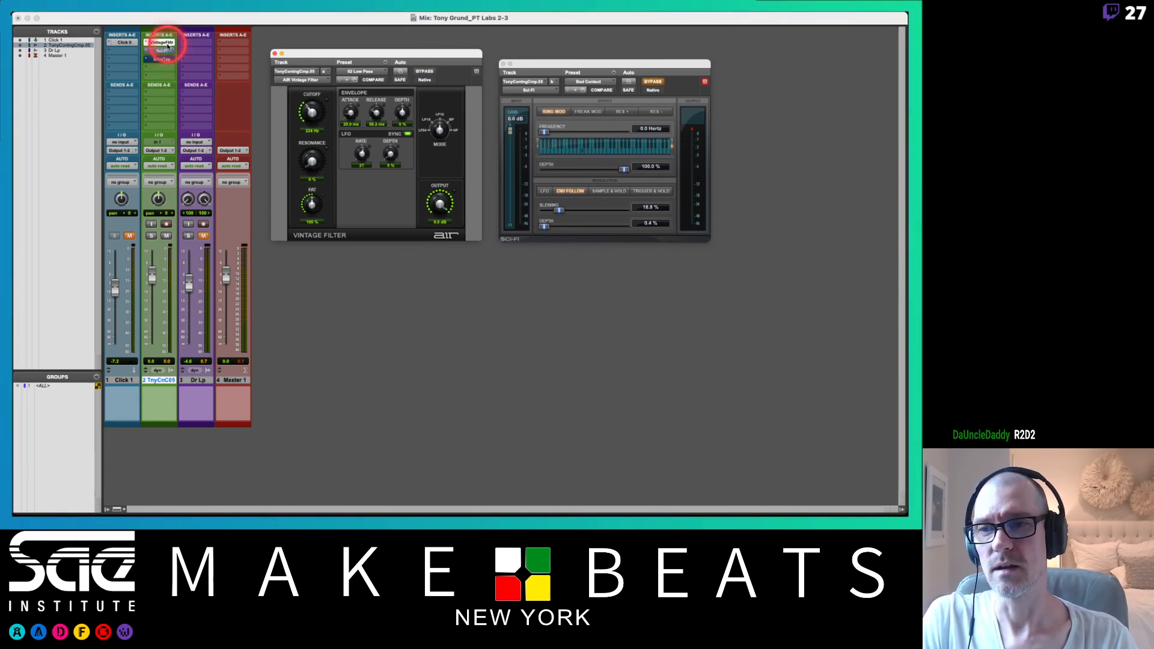
super+click(167, 51)
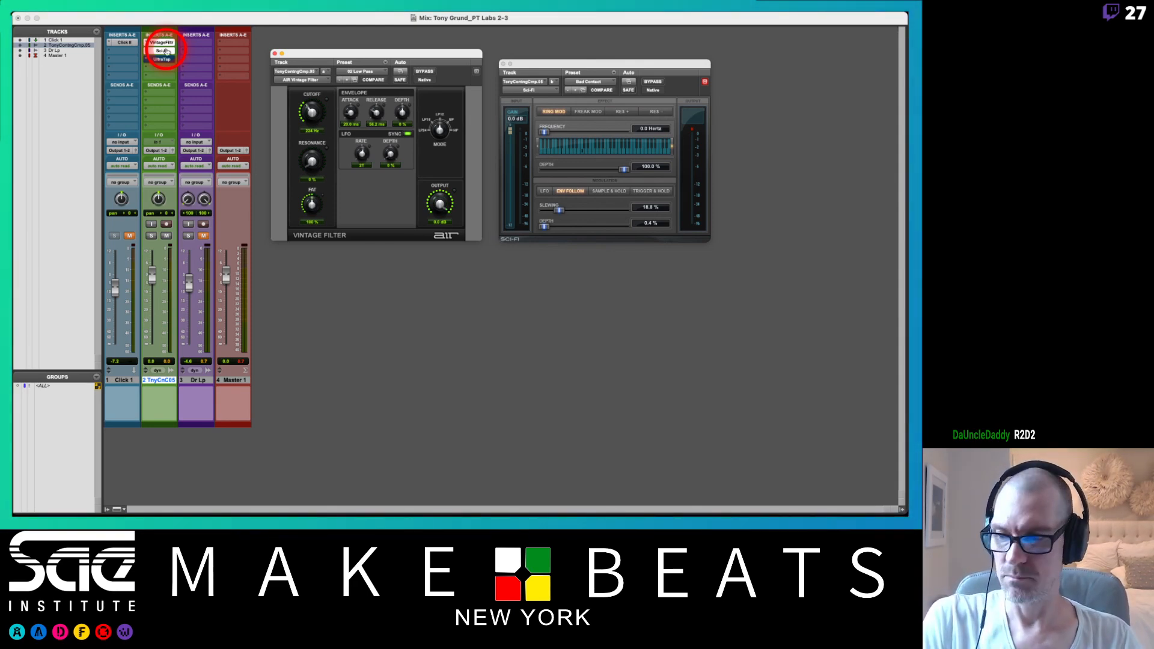
- Switch to the notes 08 PT Plugins-AudioSuite.pdf, leaf through the plug-in control and AudioSuite pages, and return to Pro Tools
key(super+Tab)
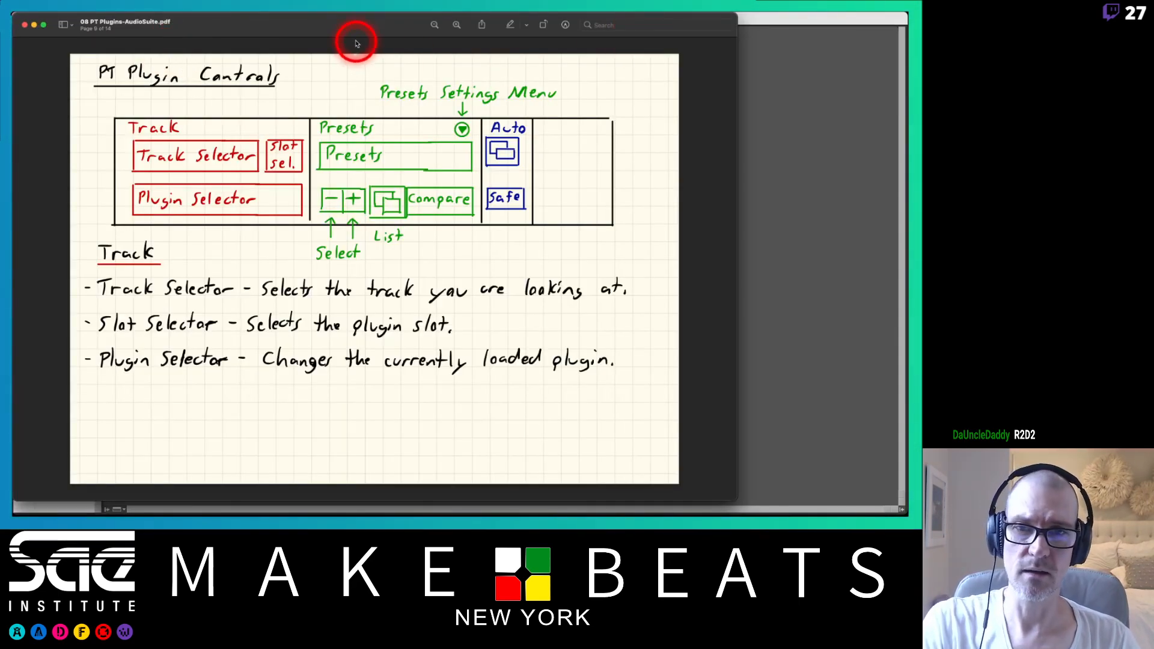
key(Down)
key(Down)
key(Down)
key(Down)
key(Down)
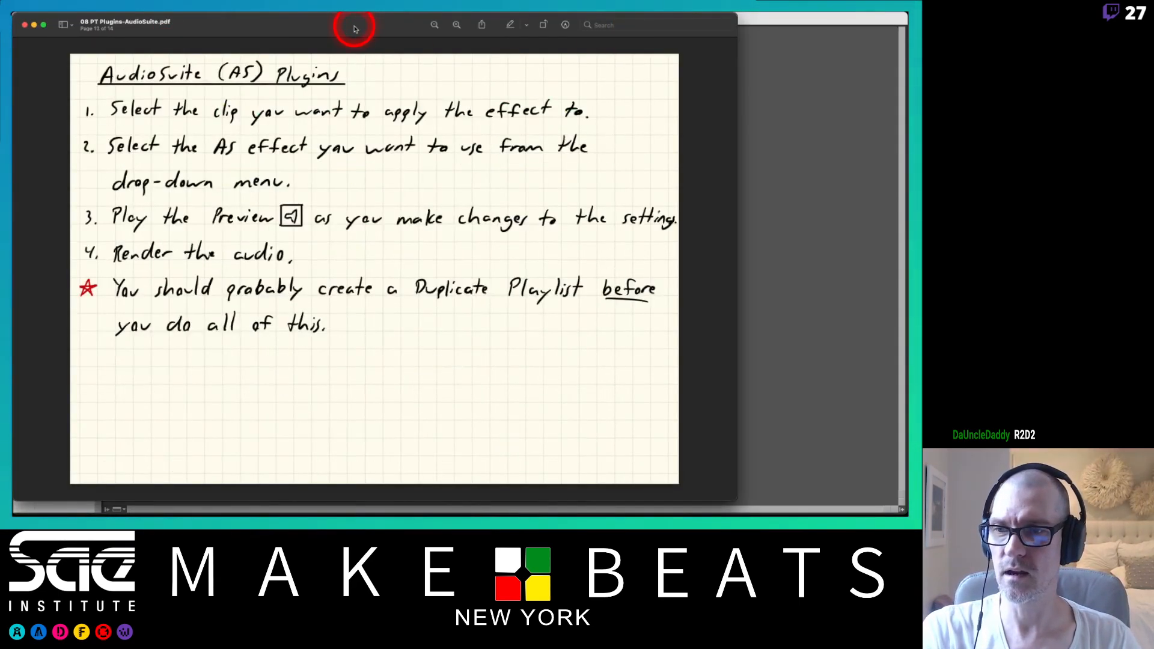
key(Up)
key(Up)
key(Up)
key(Up)
key(Up)
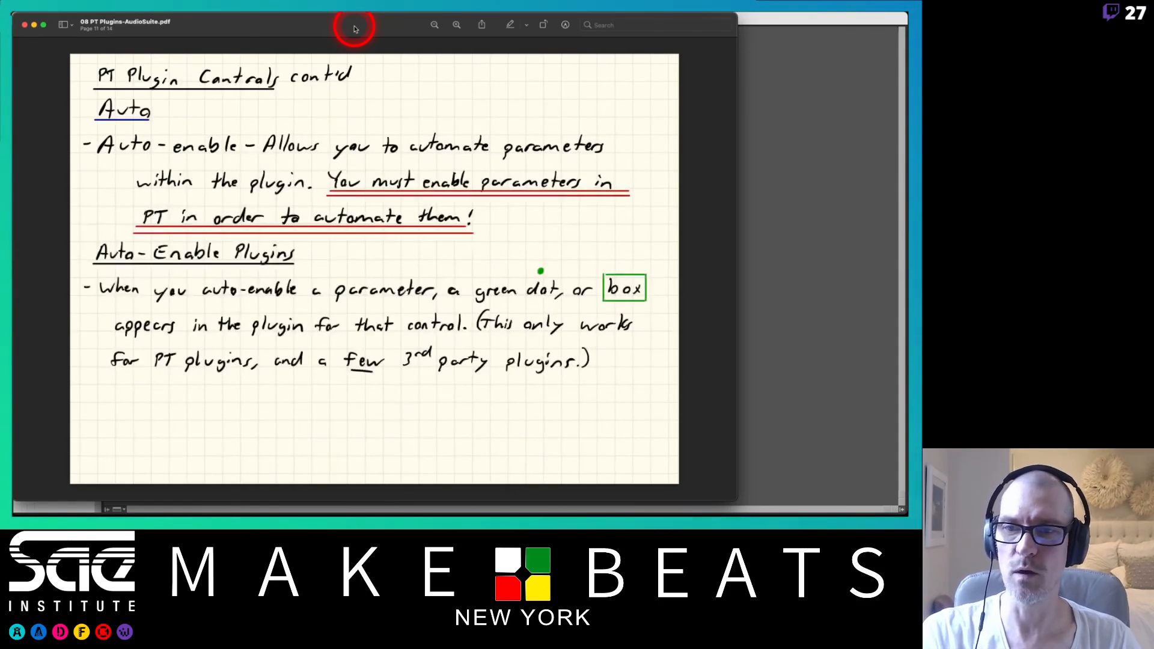
key(Down)
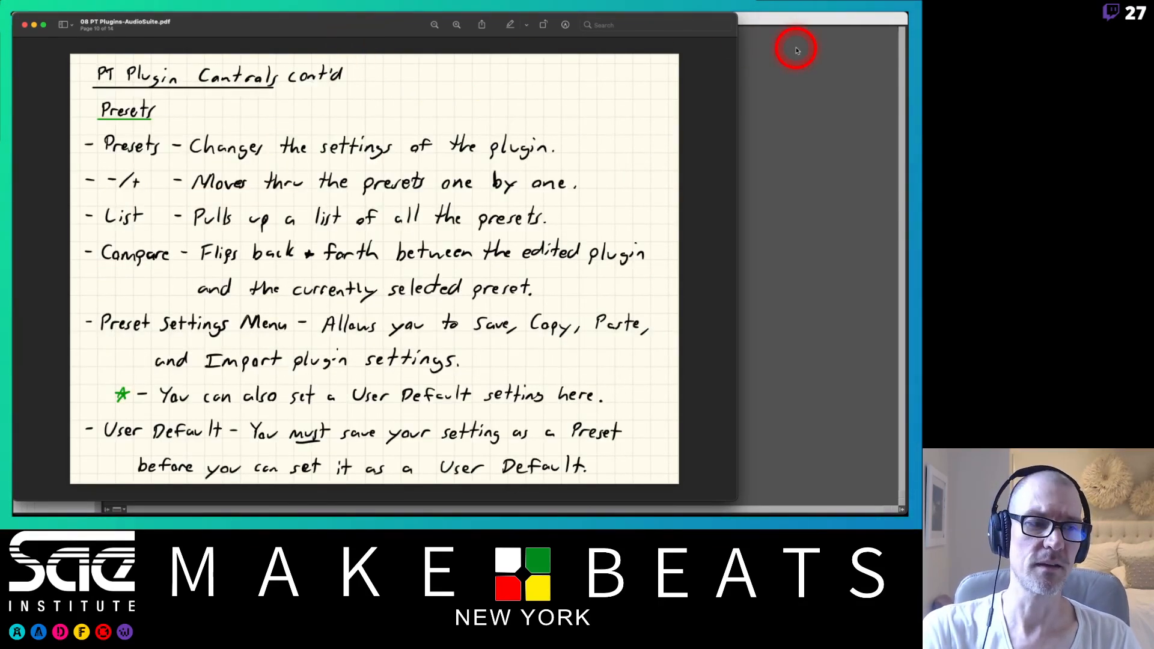
click(797, 50)
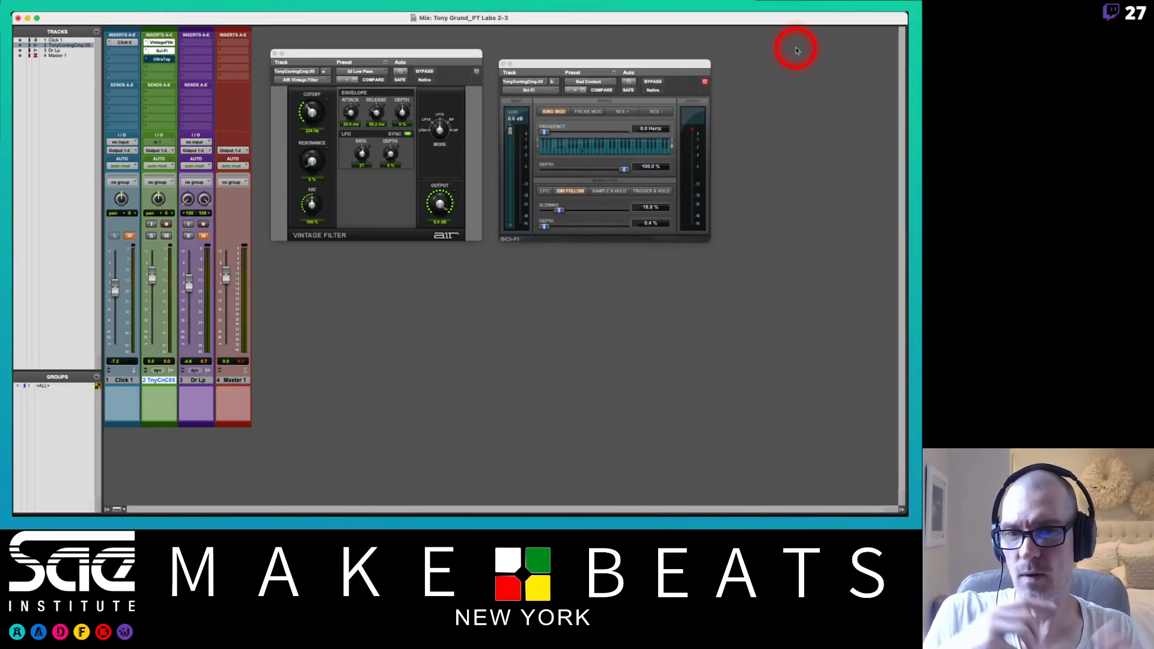